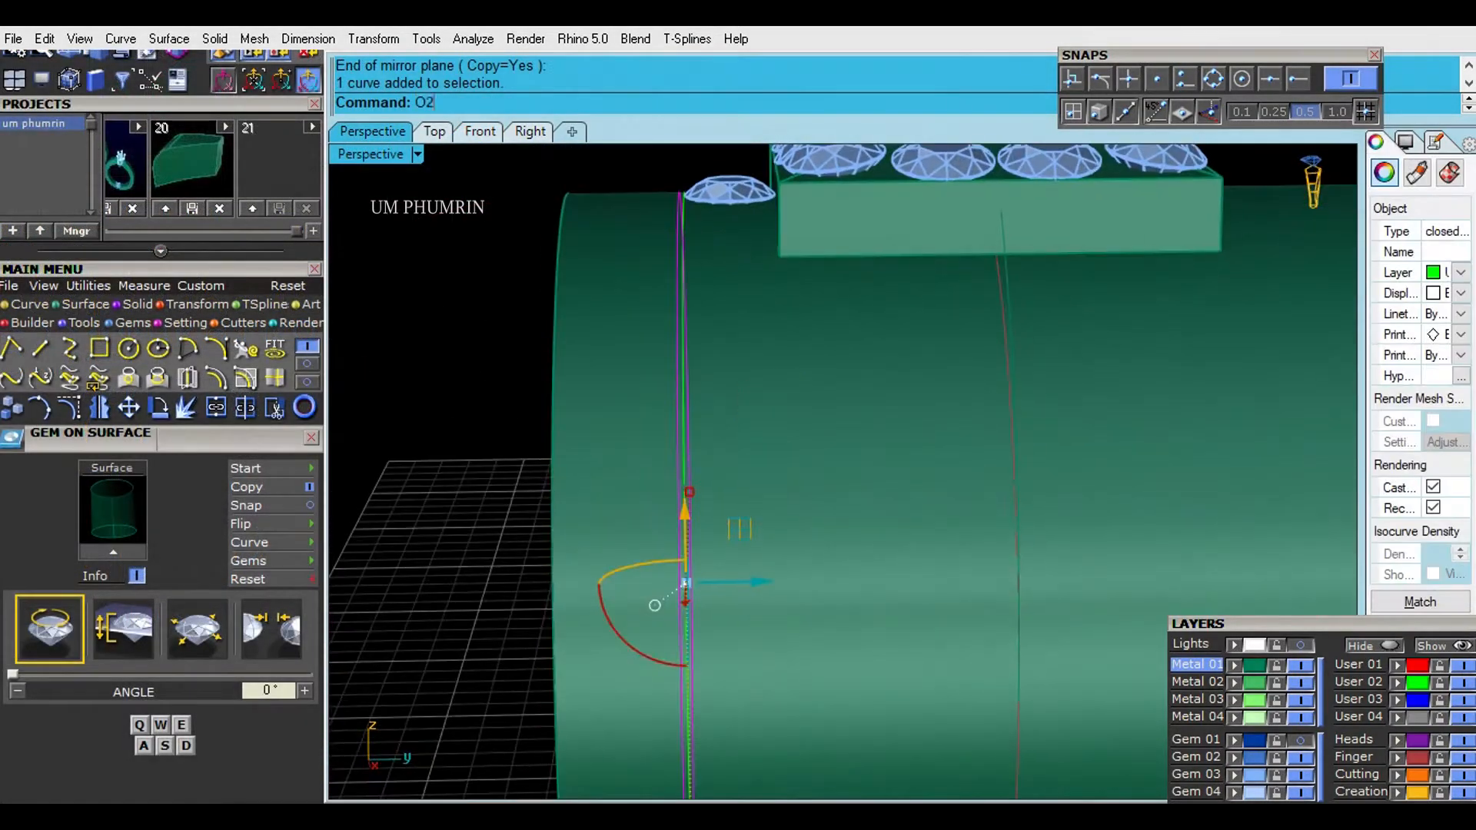
- Offset the selected side curve on the cylindrical band surface by a distance of 0.2
left_click(773, 404)
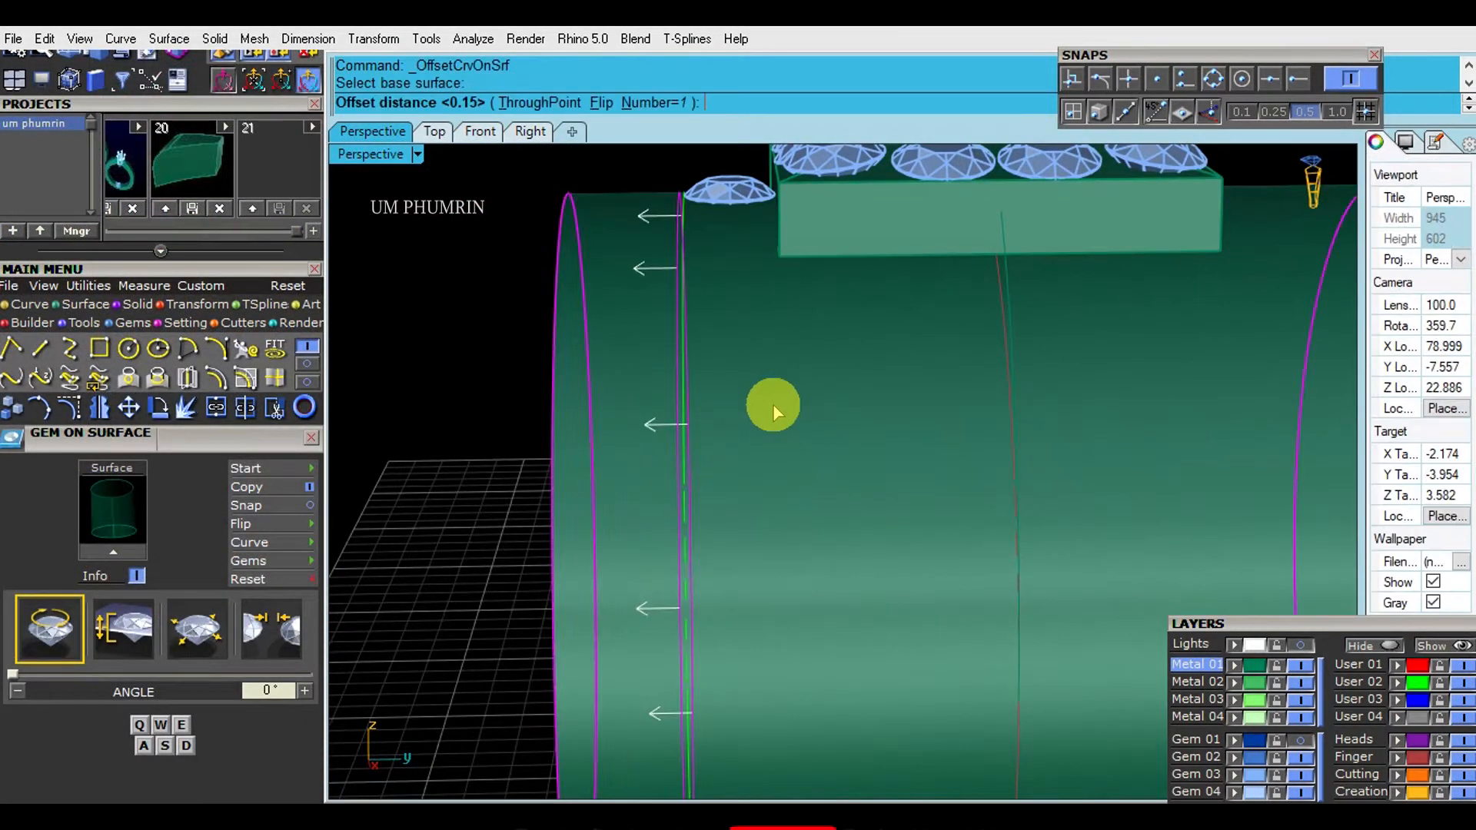
type(".2")
key("Return")
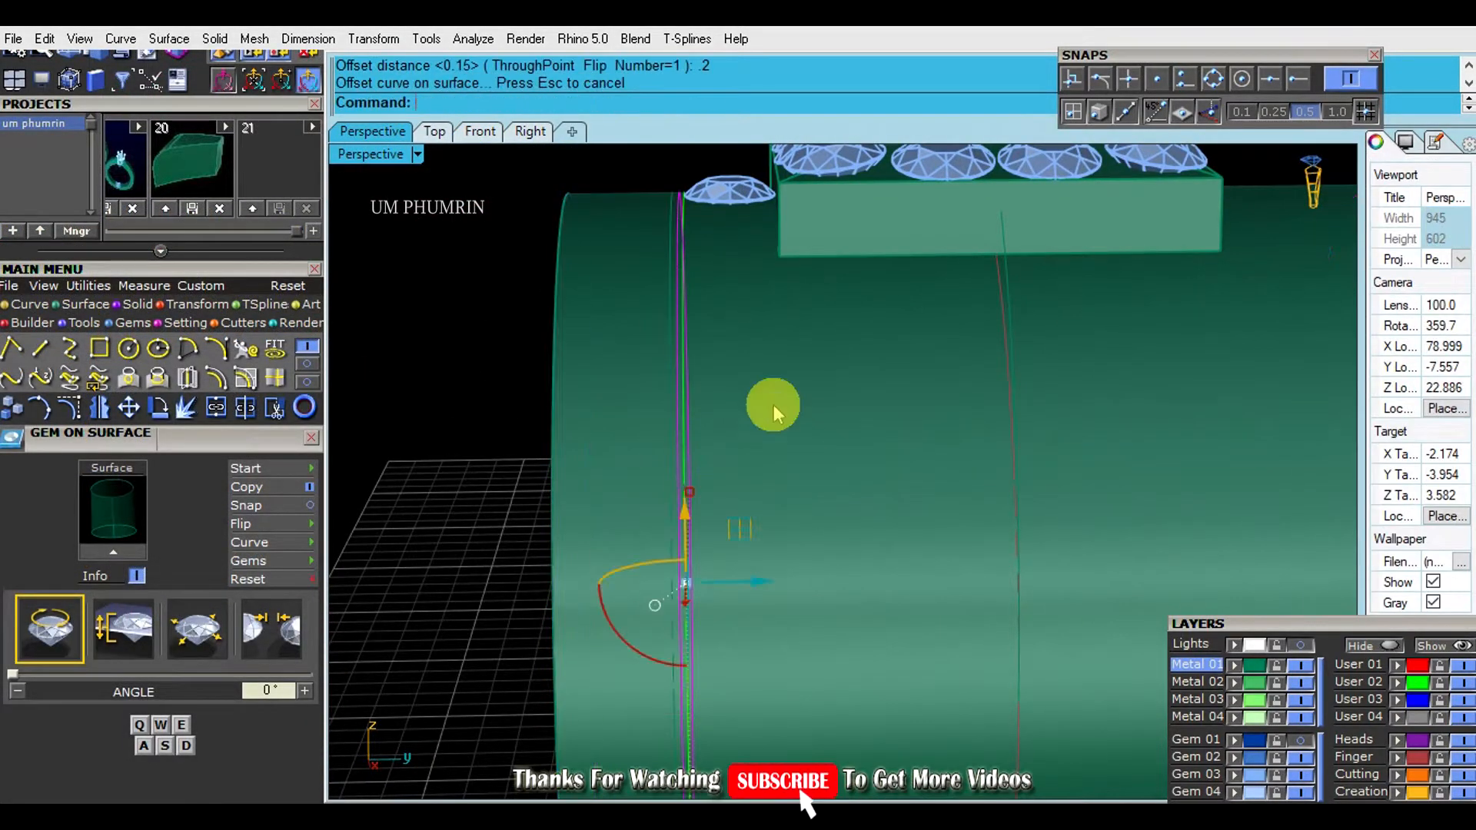
- Delete the surplus guide curves beside the side gem and the cylindrical band surface, keeping the single outer side curve
left_click(413, 348)
scroll(688, 307, "up", 6)
left_click(646, 334)
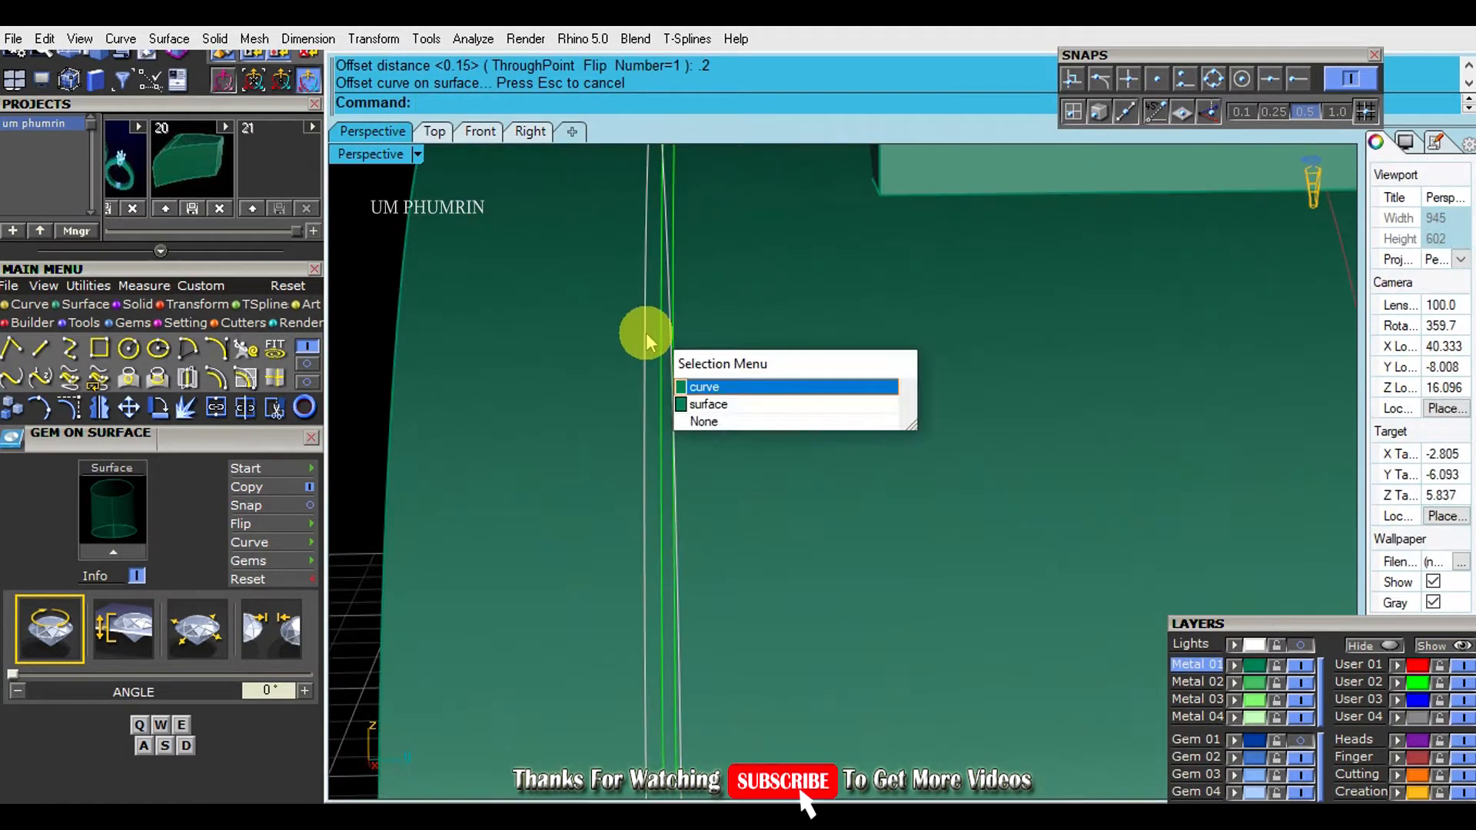
left_click(708, 386)
scroll(723, 431, "down", 5)
scroll(728, 683, "up", 3)
left_click_drag(727, 683, 721, 681)
scroll(725, 622, "down", 8)
right_click_drag(769, 569, 813, 359, "shift")
left_click(734, 359)
type("Delete")
key("Return")
left_click_drag(731, 358, 667, 336)
right_click_drag(667, 336, 944, 353)
key("Delete")
left_click(947, 351)
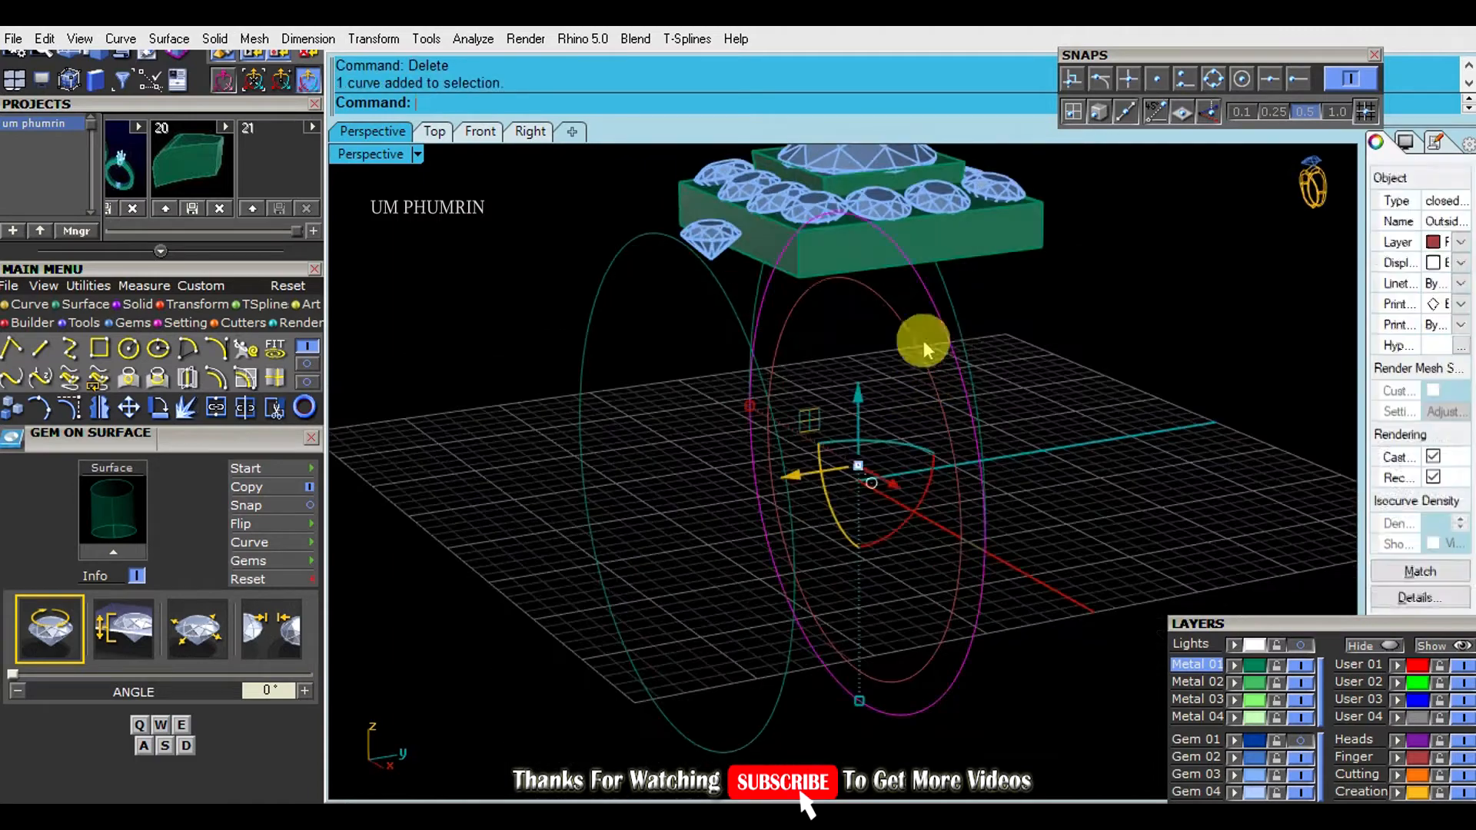
key("ctrl+F1")
left_click(480, 132)
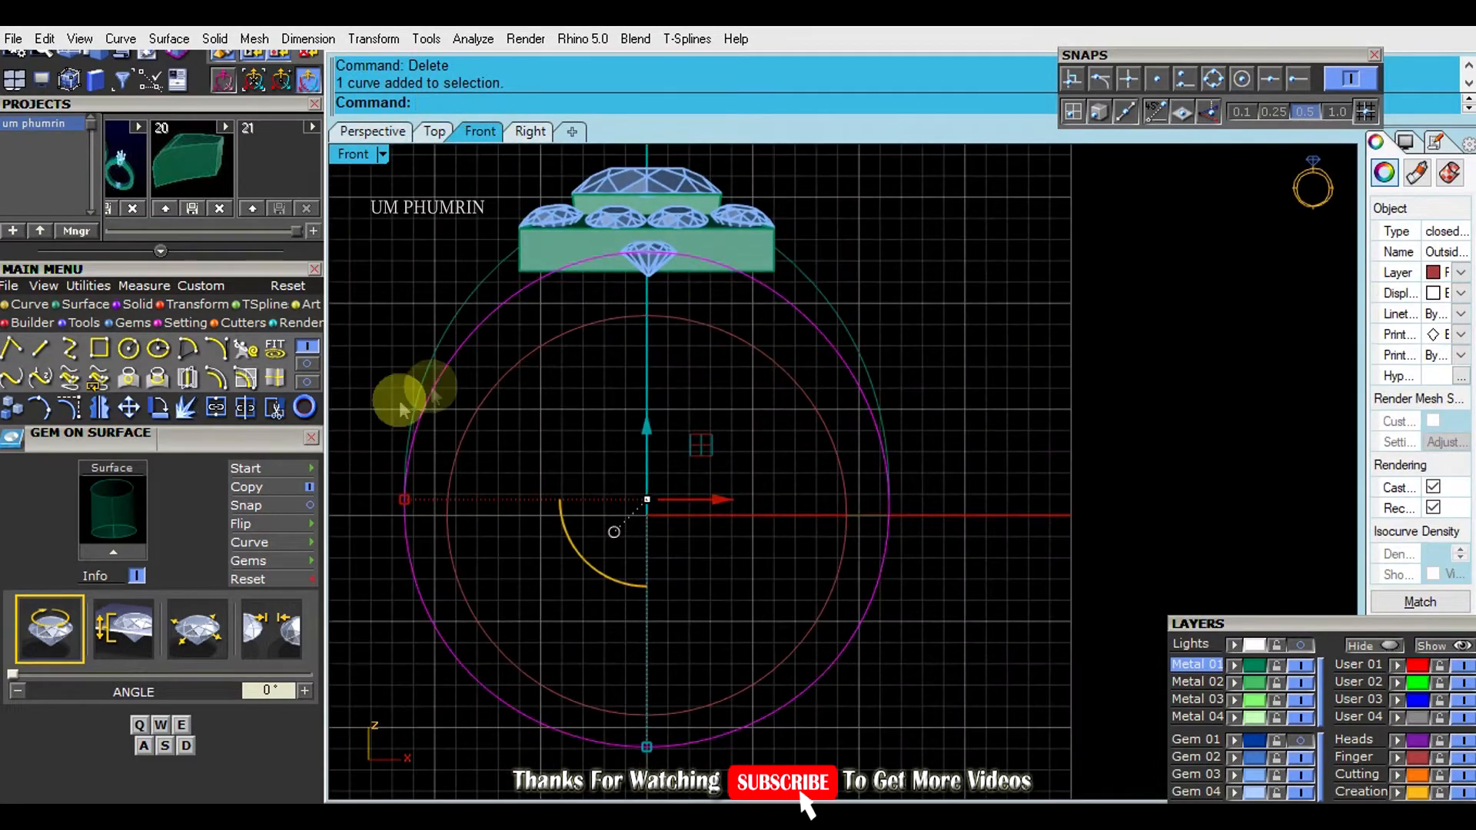
scroll(315, 376, "down", 1)
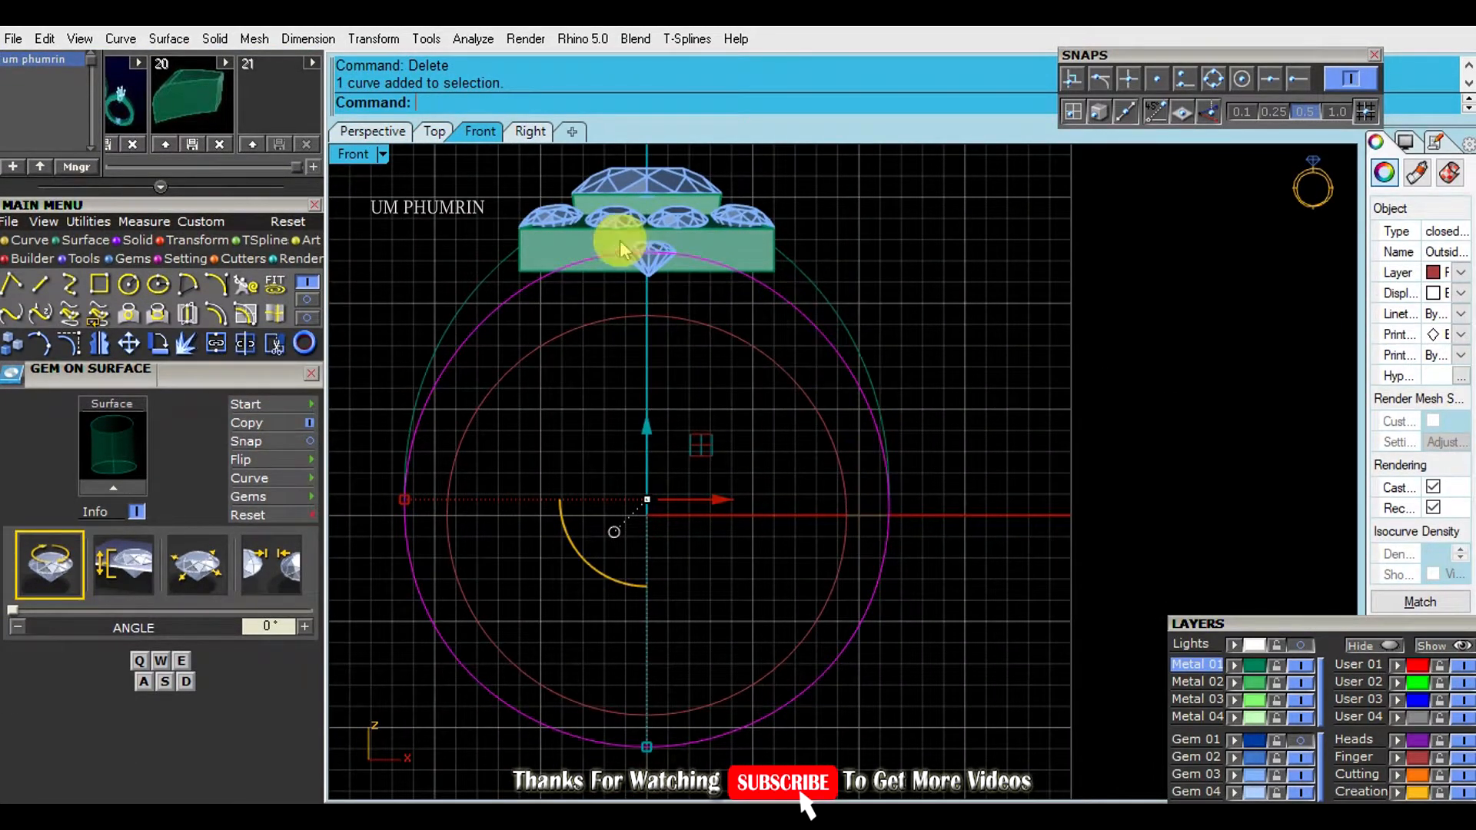
left_click(267, 403)
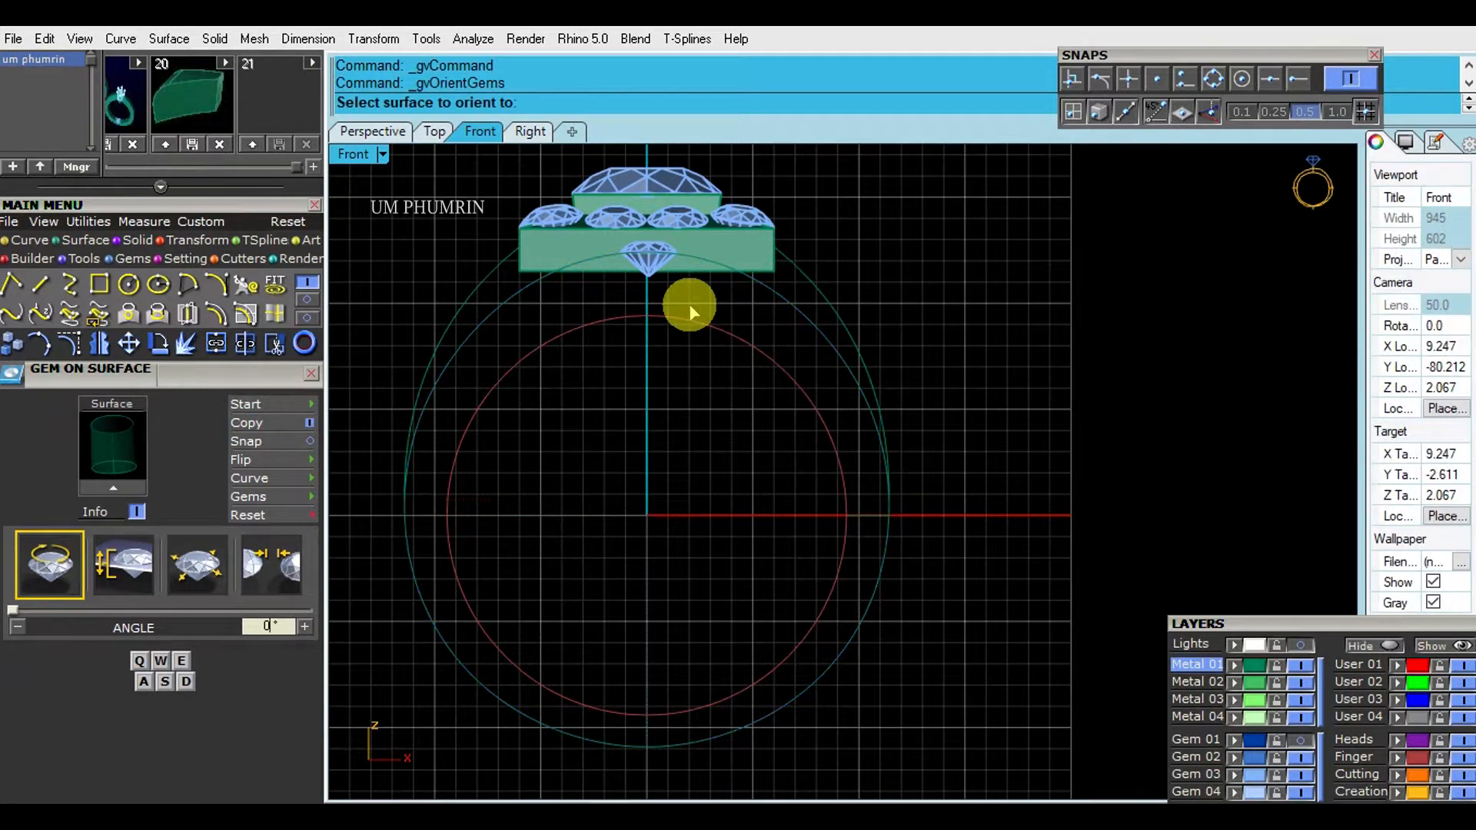
left_click(832, 344)
left_click(884, 396)
key("Delete")
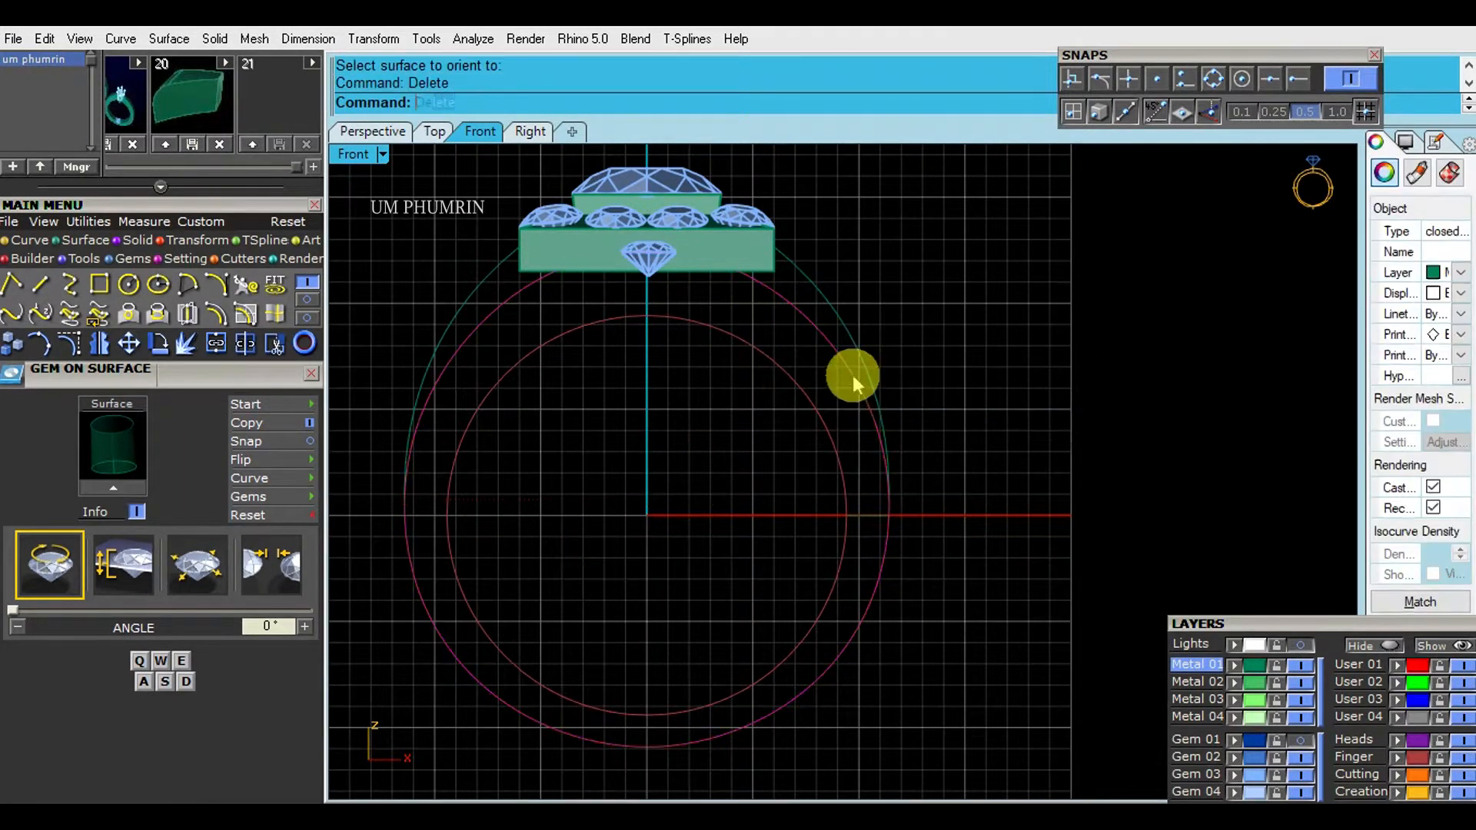
left_click(377, 132)
key("ctrl+z")
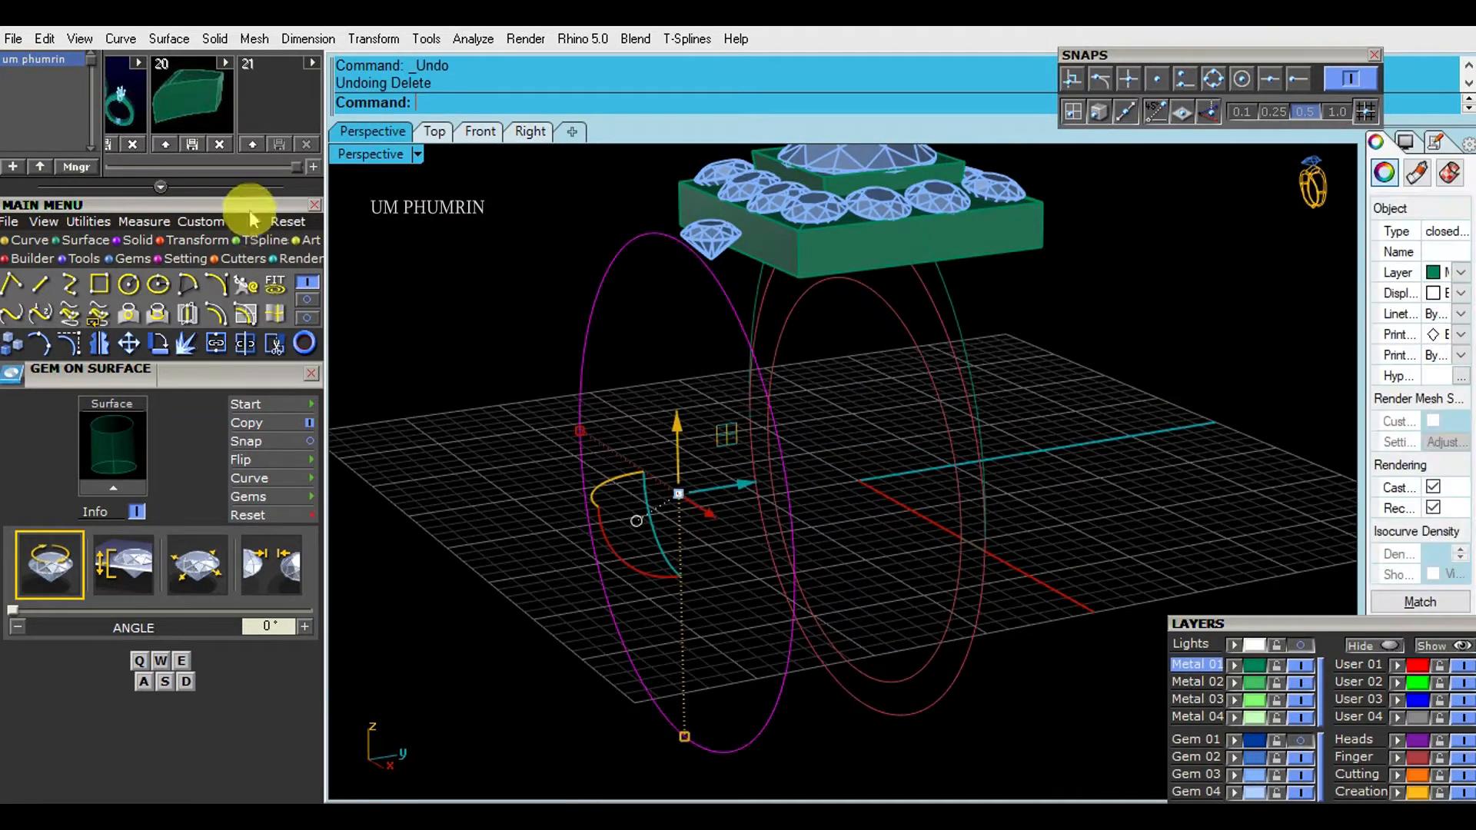
- With Metal 02 hidden, set the outside ring rail's top thickness to about 3.54 mm, and show Metal 02 again
left_click(1300, 682)
left_click(485, 133)
left_click(808, 320)
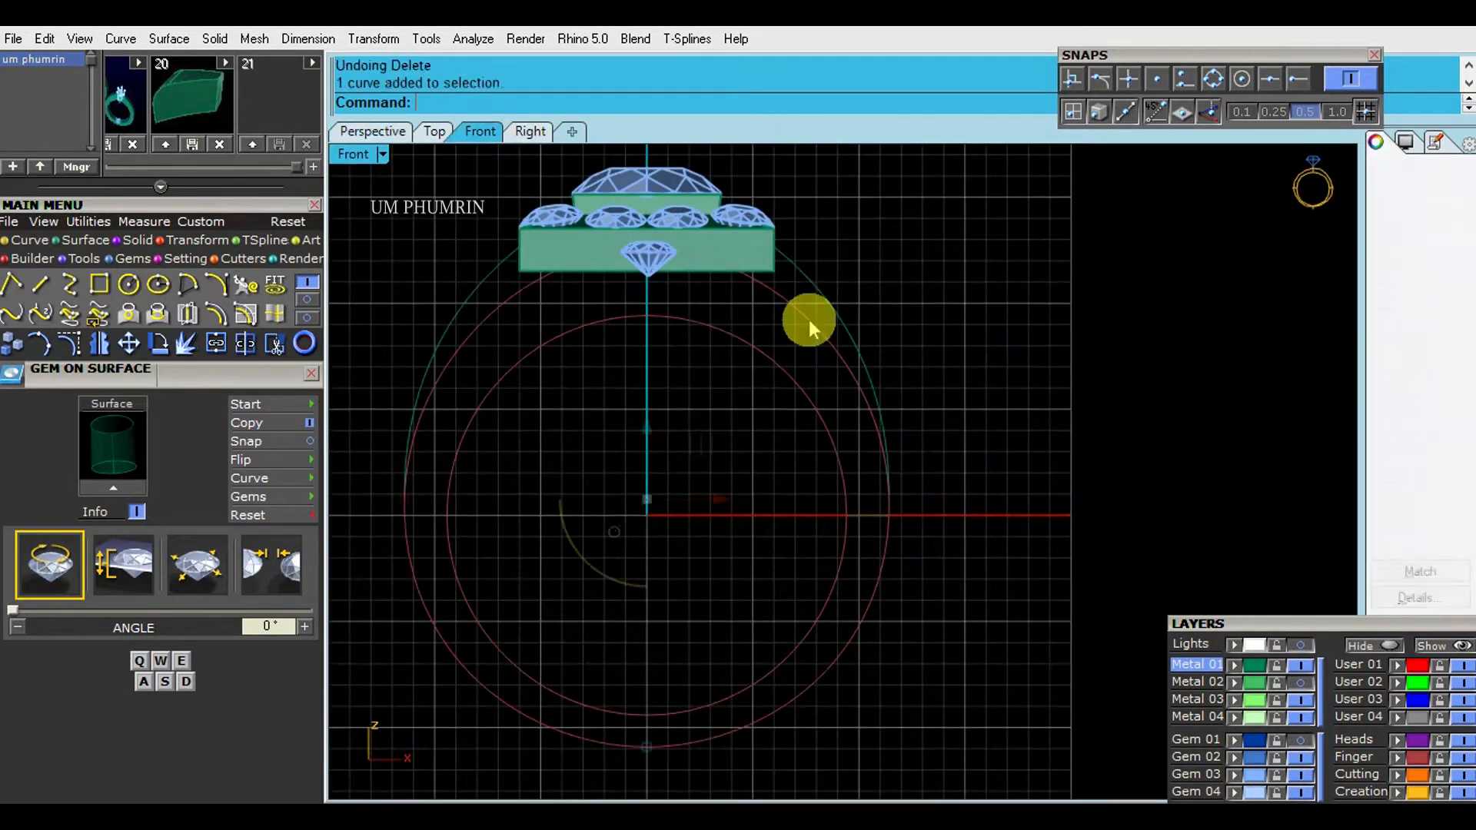
left_click(100, 259)
left_click(69, 285)
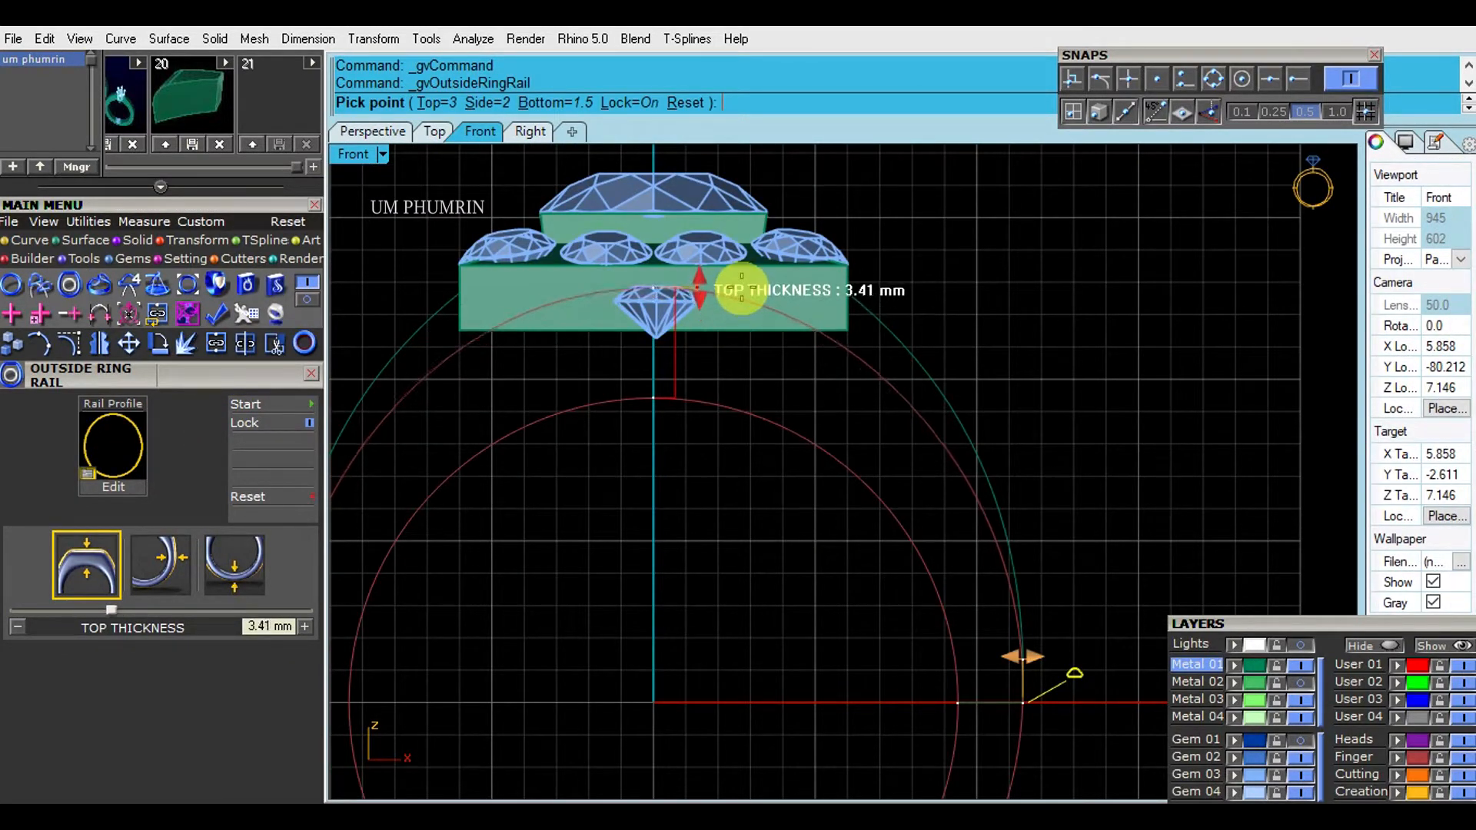
left_click(742, 286)
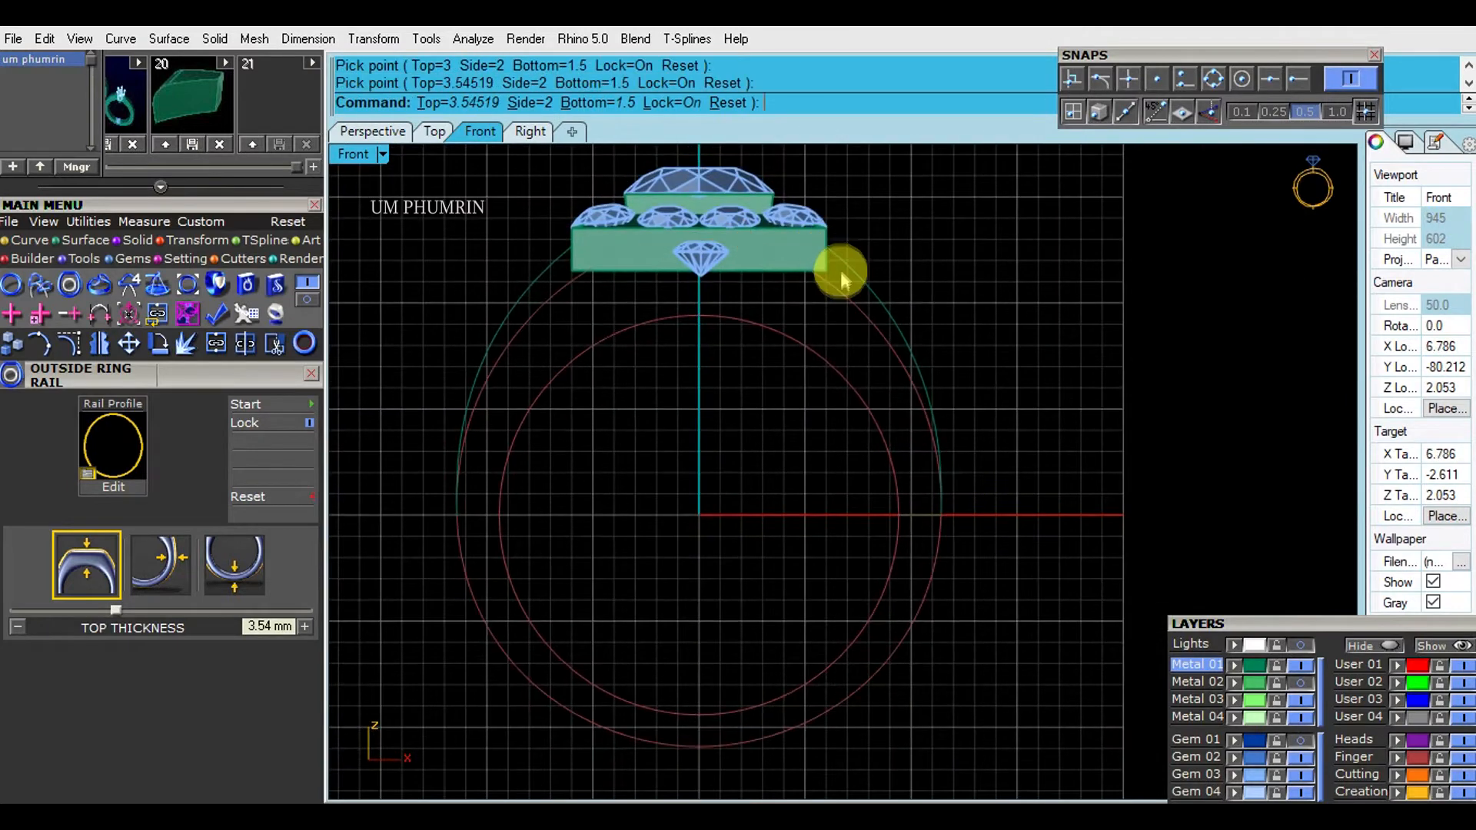
left_click(1303, 683)
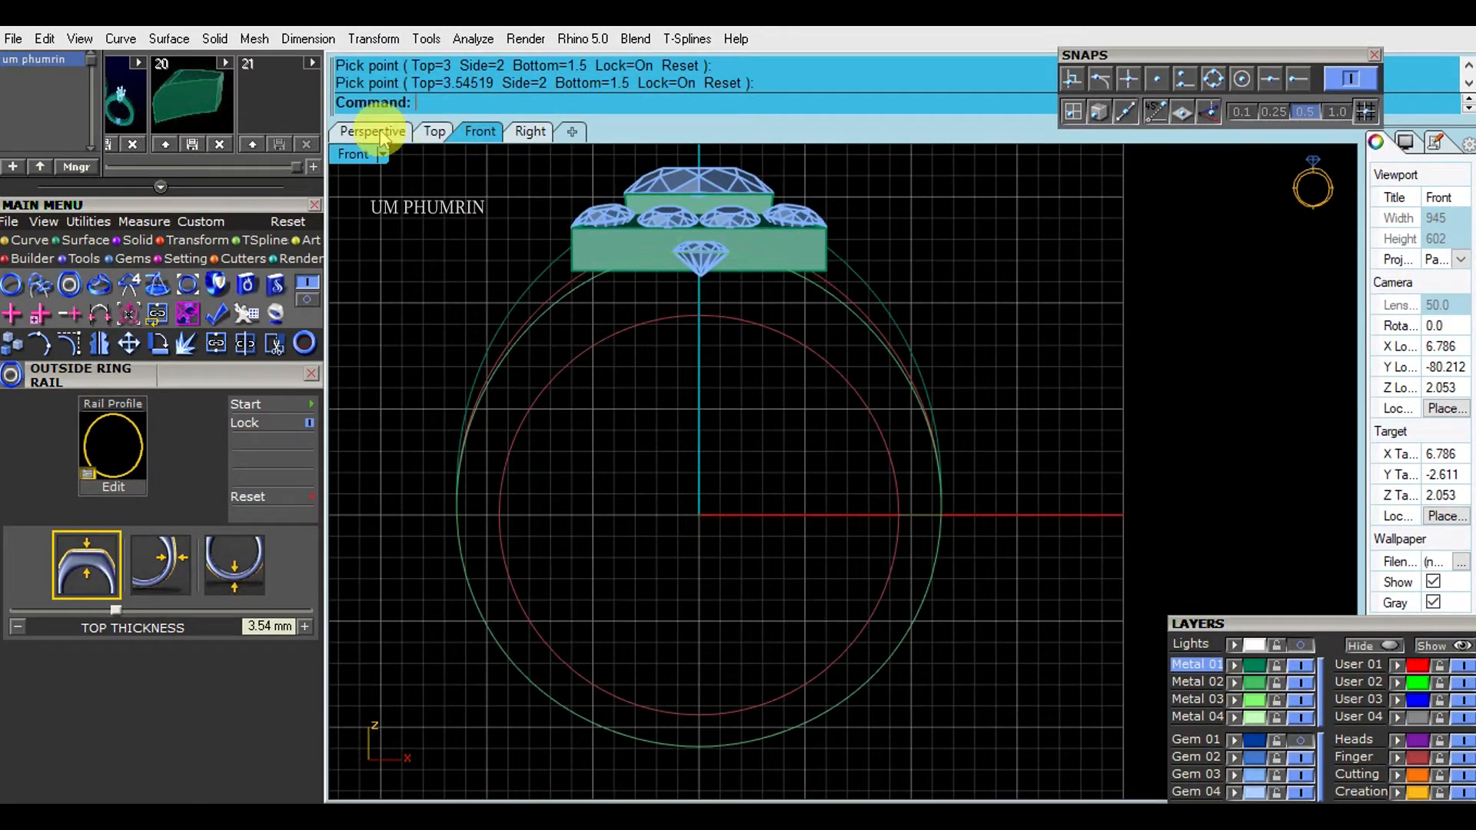
- Mirror a copy of the side ring curve to the opposite side of the ring, starting the mirror plane at 0
scroll(814, 310, "up", 4)
left_click(860, 302)
scroll(569, 304, "down", 5)
scroll(412, 503, "up", 7)
left_click_drag(361, 444, 362, 441)
scroll(937, 432, "down", 5)
left_click(376, 132)
right_click_drag(996, 330, 811, 409)
type("mm")
key("Return")
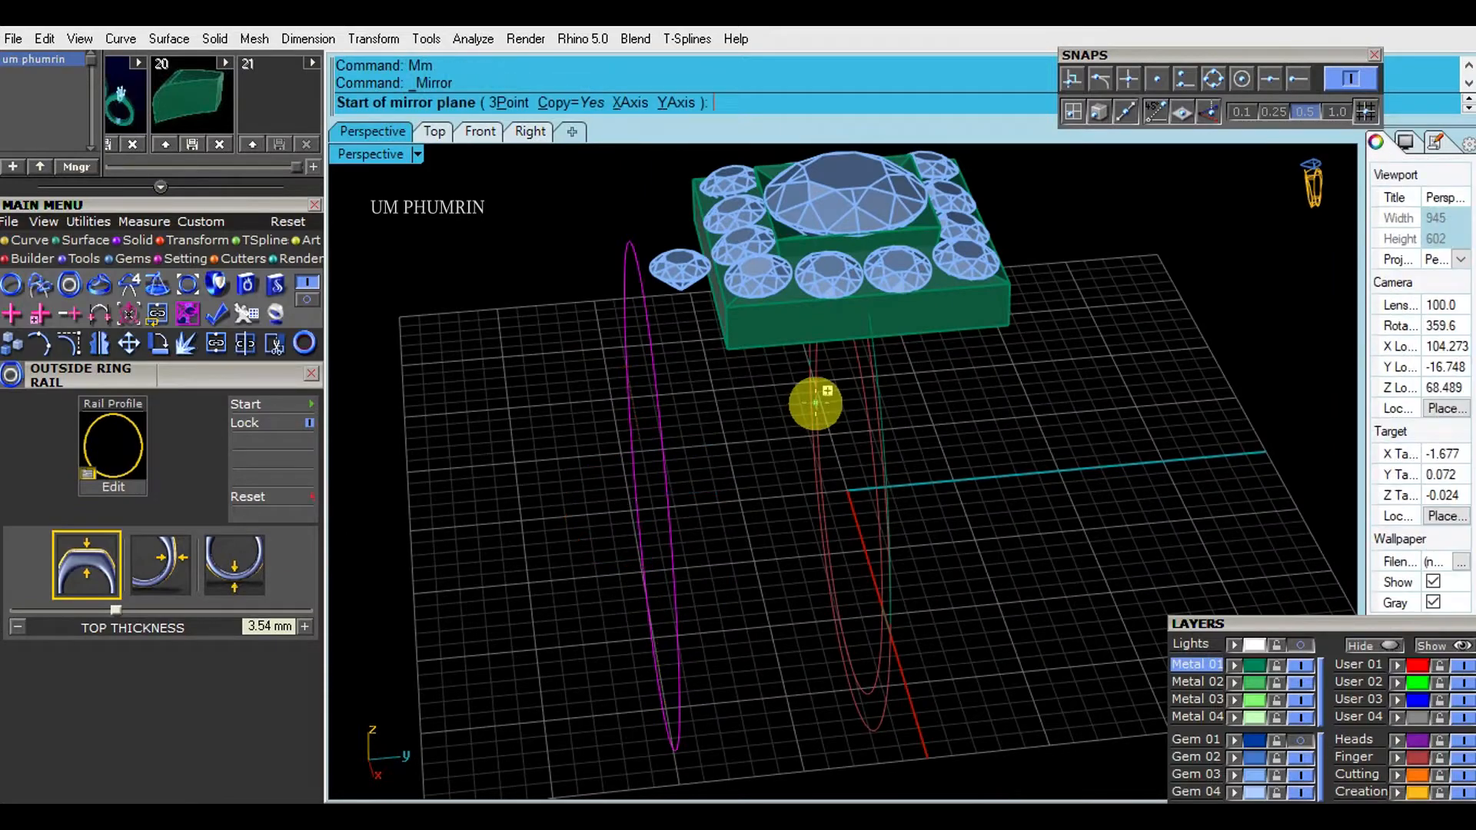
type("0")
key("Return")
left_click(936, 628)
- Loft the two side curves and the outside ring rail into a band surface using the Normal style
right_click_drag(932, 623, 968, 379)
left_click(1068, 341)
left_click(1061, 339, "shift")
left_click(1097, 341, "shift")
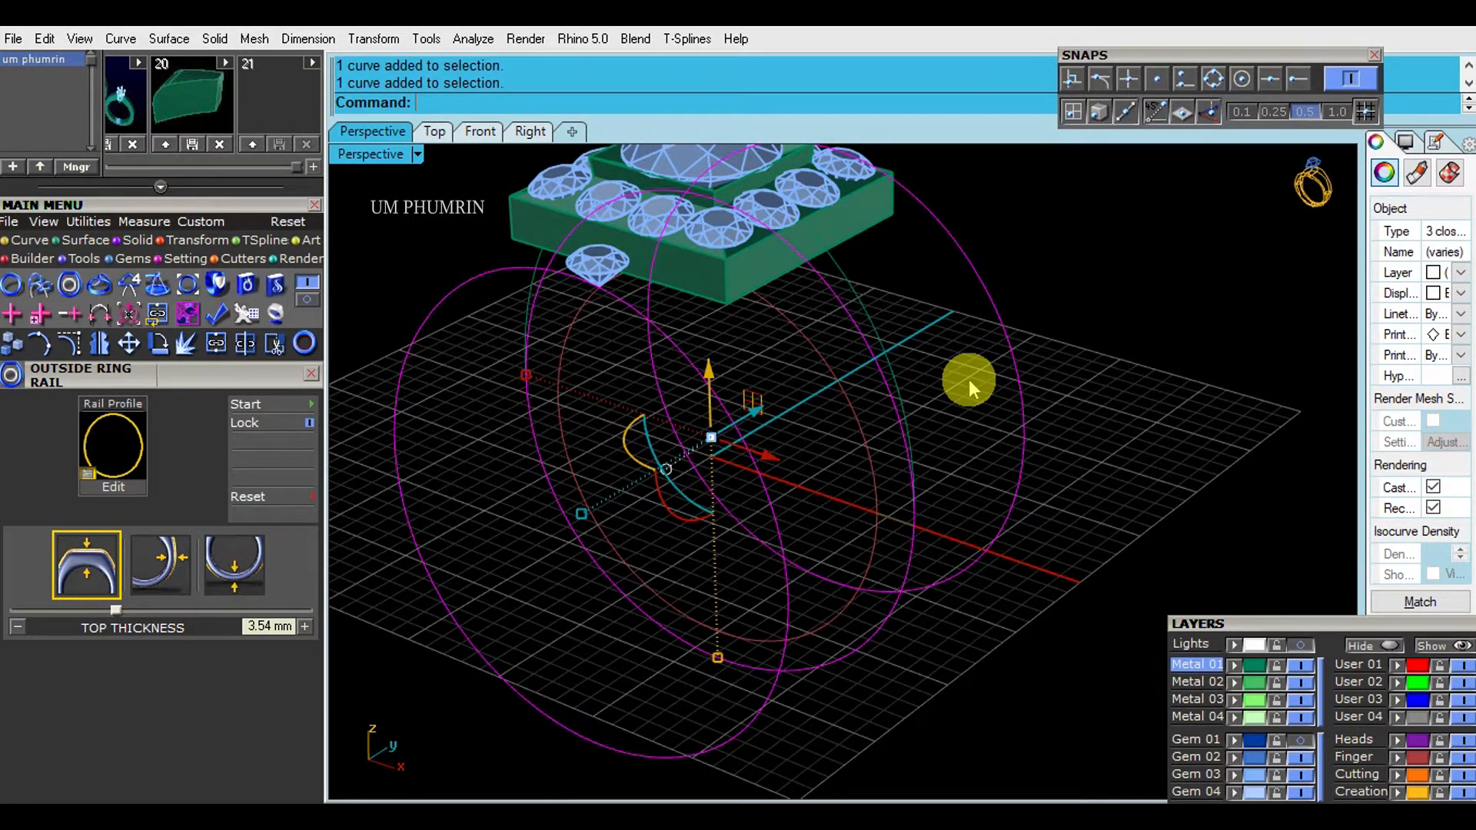
type("lo")
key("Return")
key("Return")
right_click_drag(1015, 356, 1020, 407)
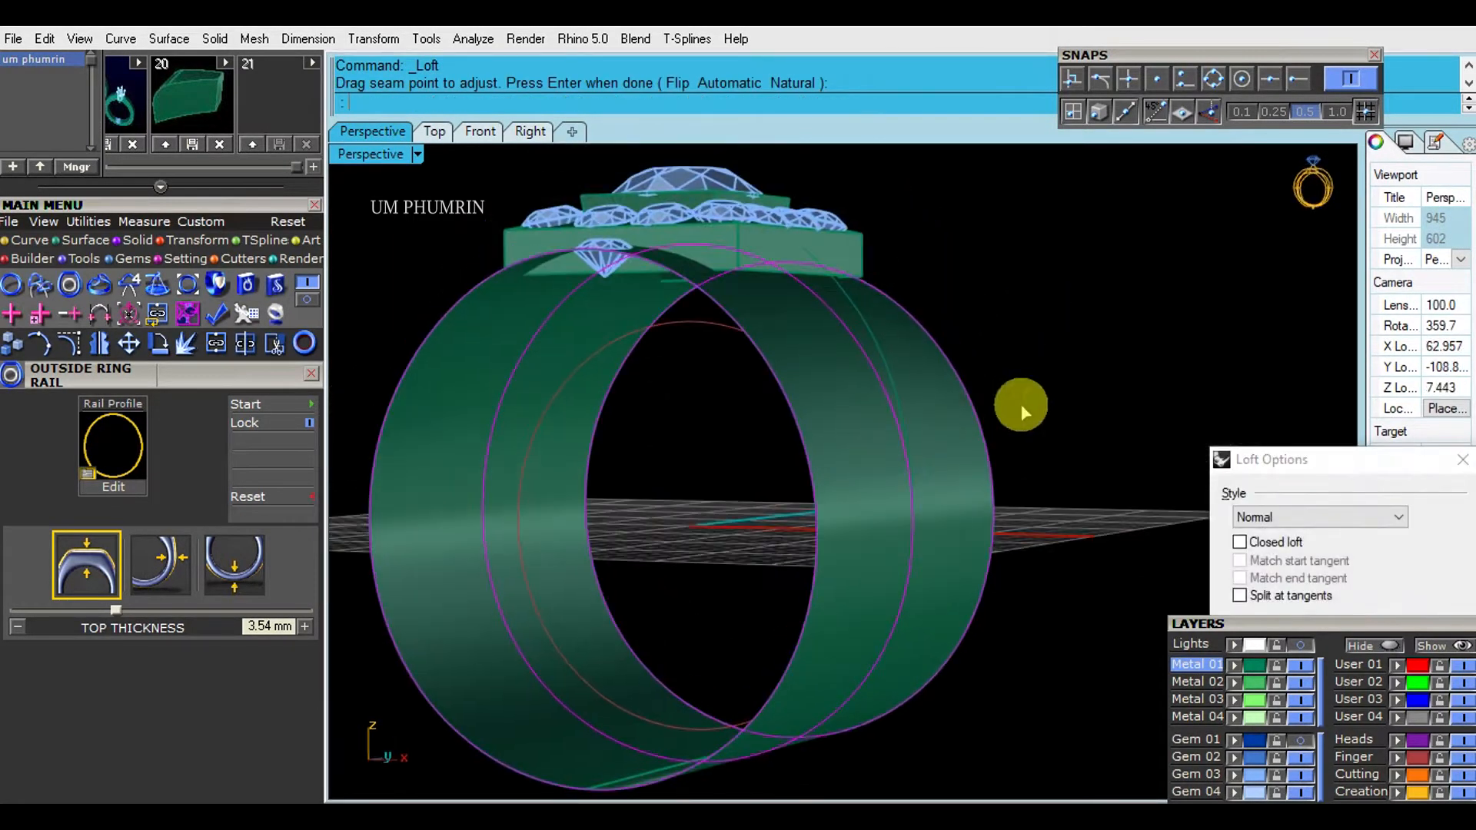
key("Return")
right_click_drag(1074, 353, 1013, 372)
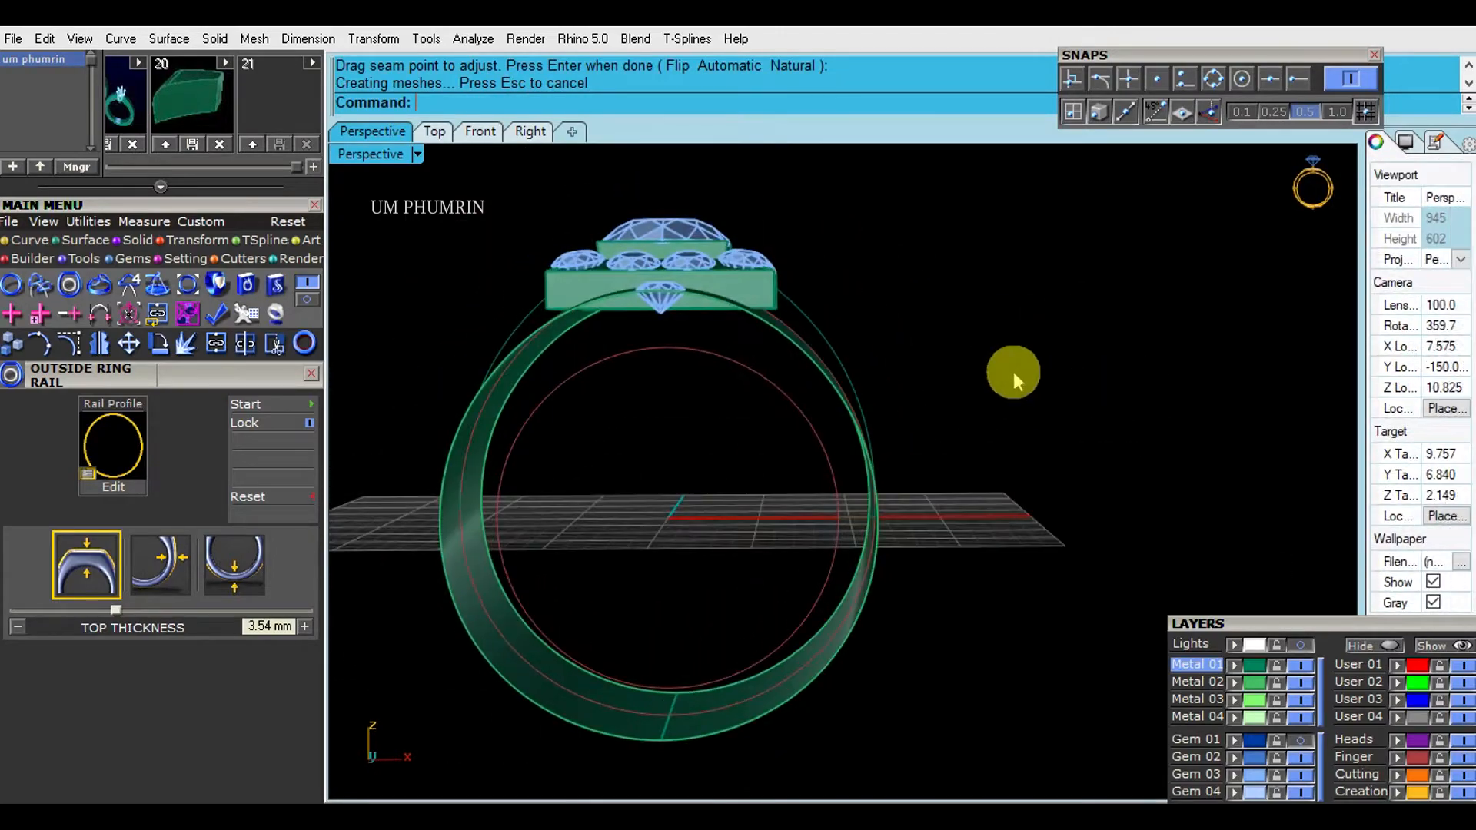
- Examine how the side gem sits on the lofted band in the Front and Right views
left_click(480, 132)
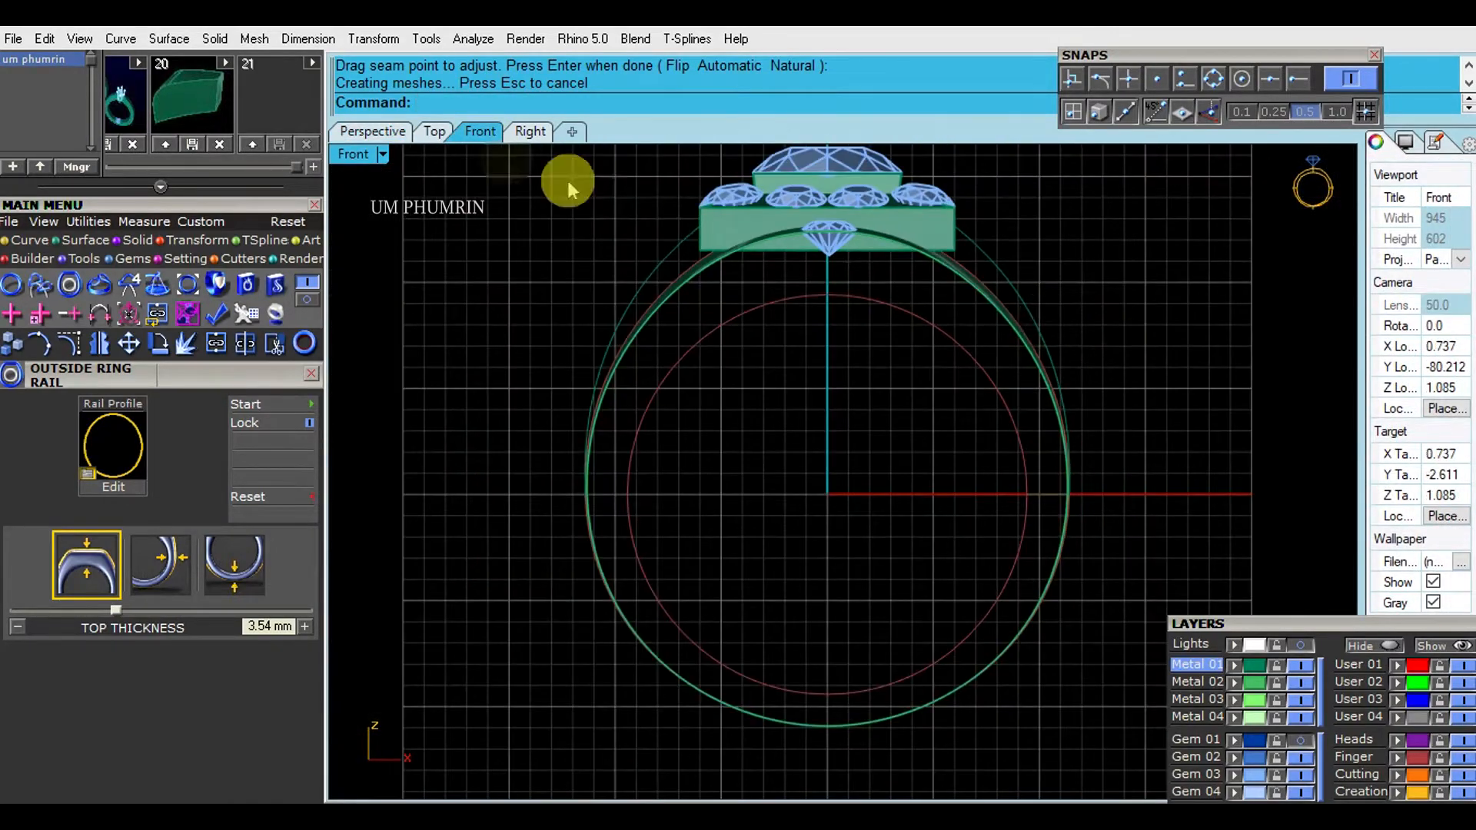
left_click(393, 133)
scroll(995, 295, "up", 5)
right_click_drag(995, 295, 1061, 362)
left_click(771, 413)
left_click(481, 132)
left_click(538, 132)
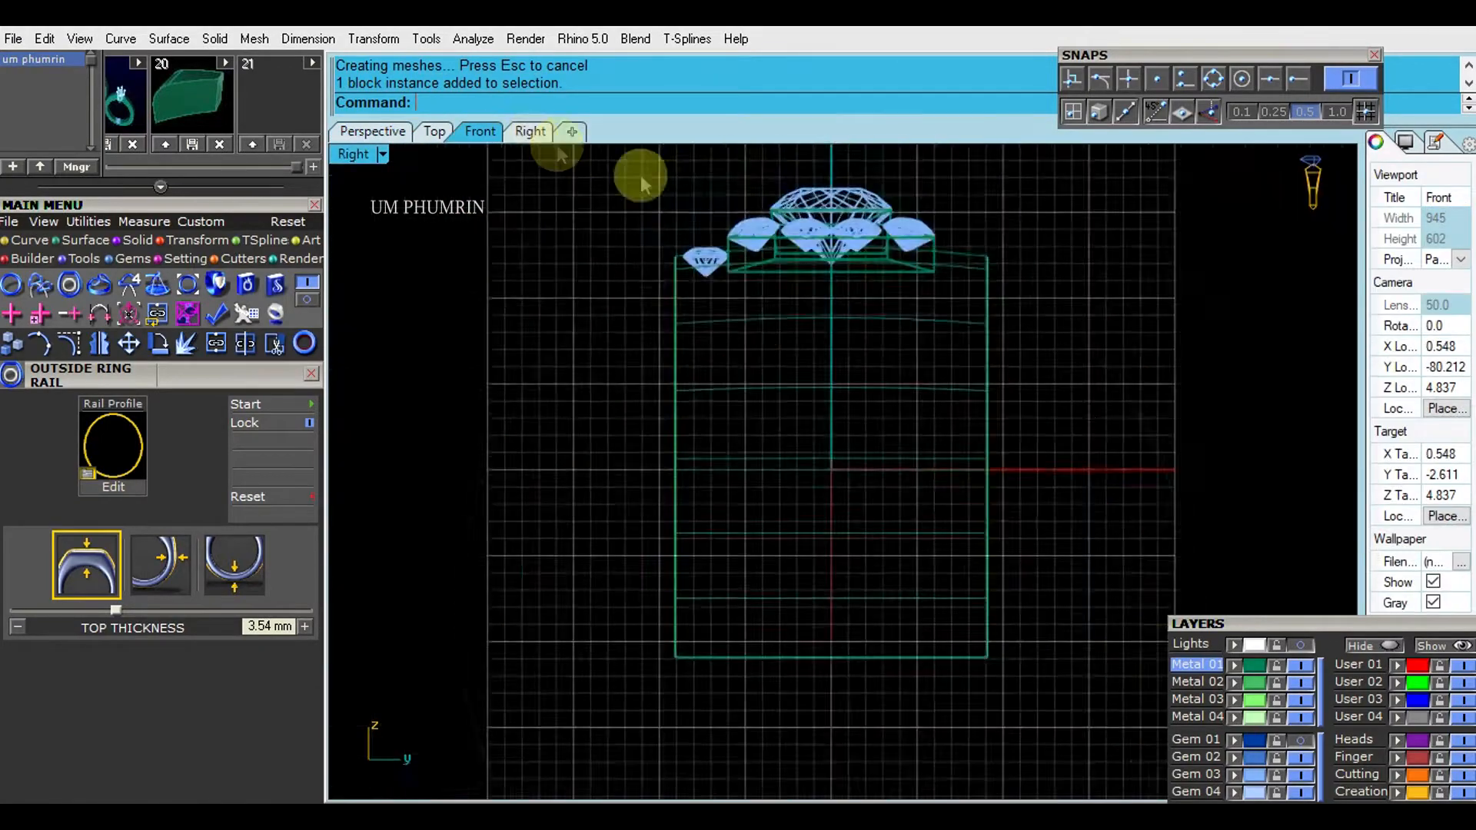
scroll(588, 262, "up", 10)
left_click(659, 256)
scroll(663, 278, "up", 3)
scroll(664, 277, "down", 1)
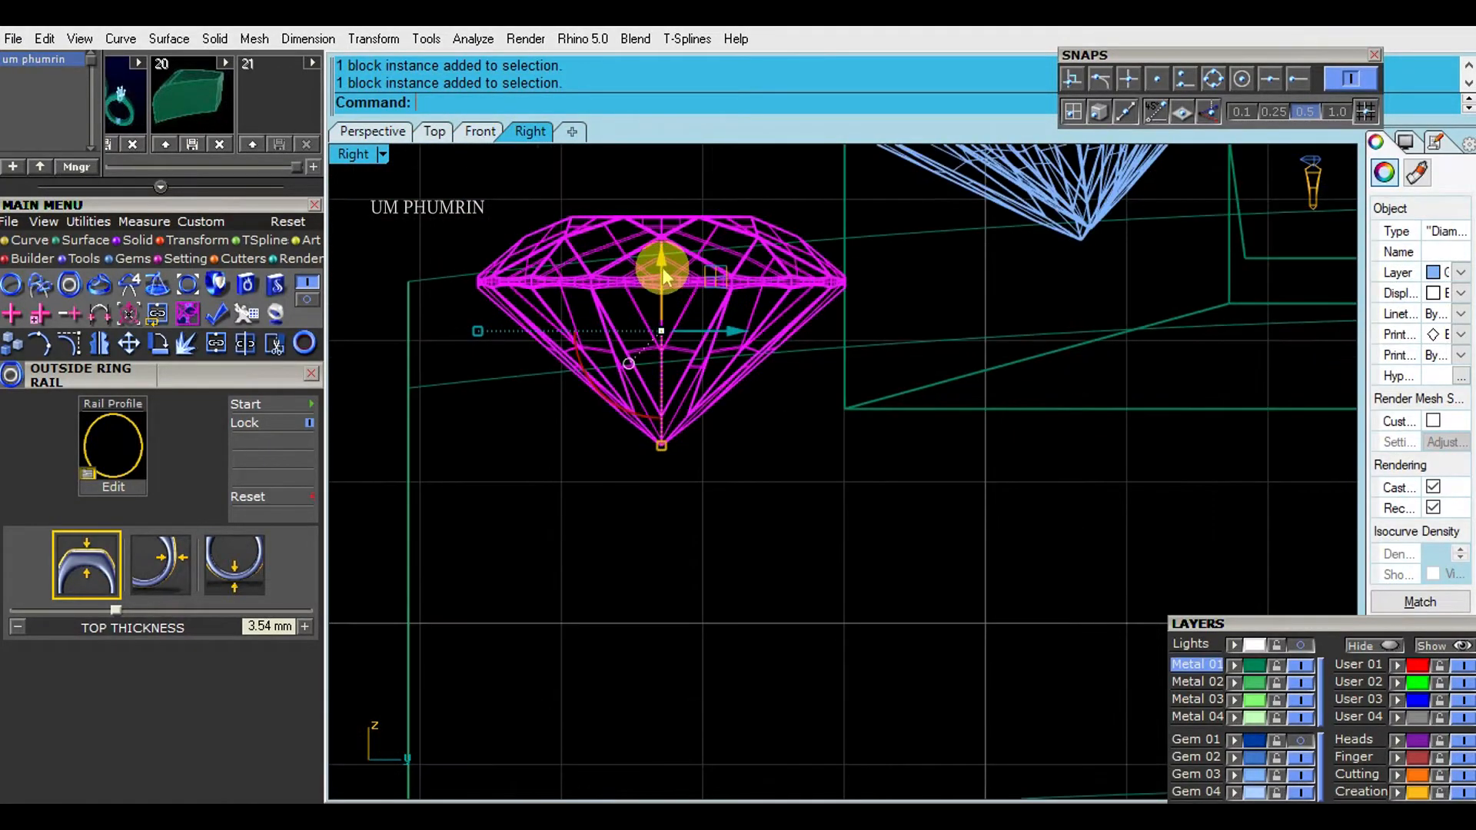
left_click(484, 132)
scroll(827, 307, "down", 4)
key("Escape")
scroll(831, 260, "up", 12)
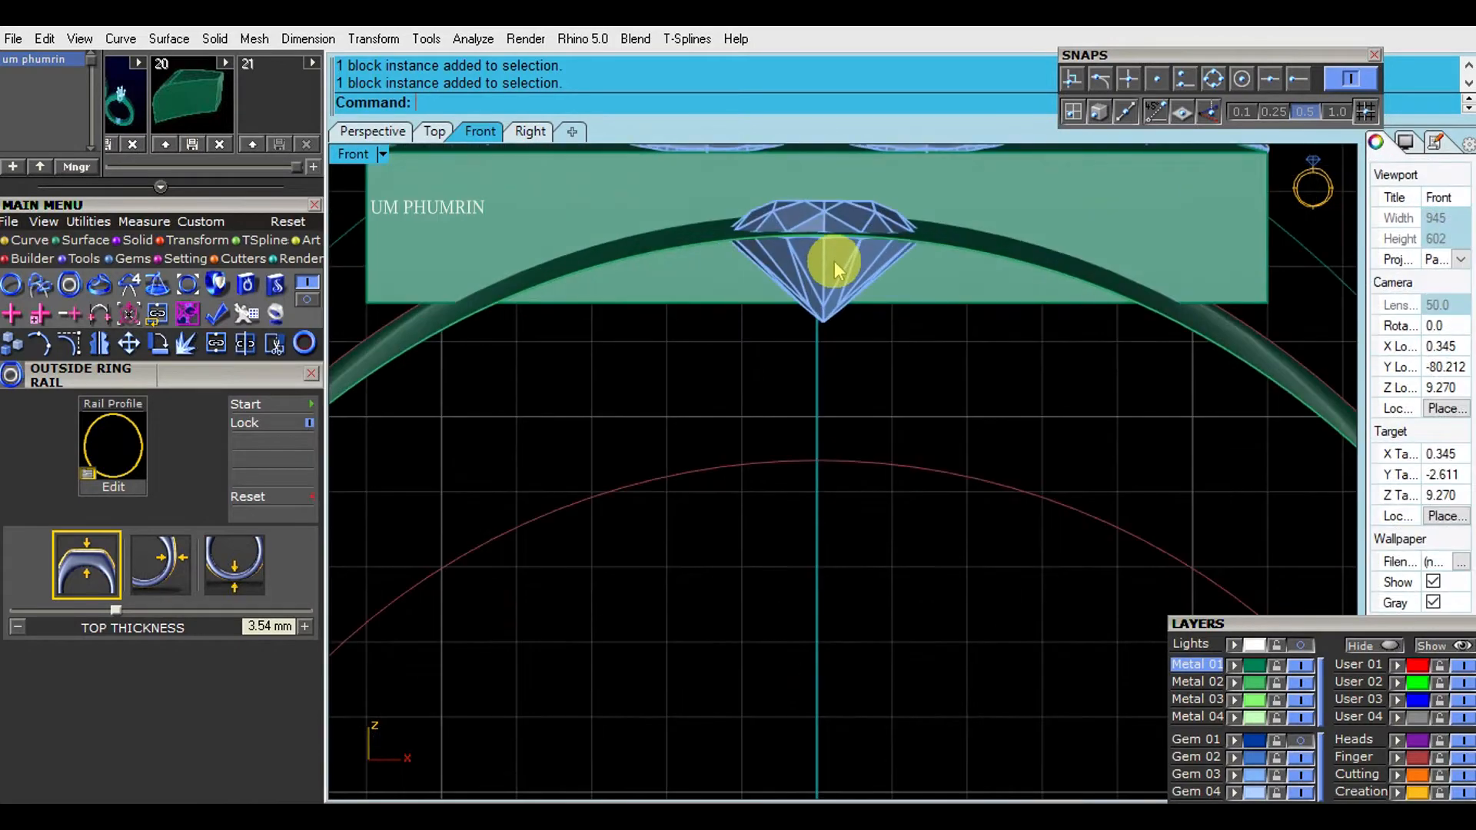
- Measure the aligned distance from the band surface at the side gem to the inner ring rail
scroll(827, 240, "up", 3)
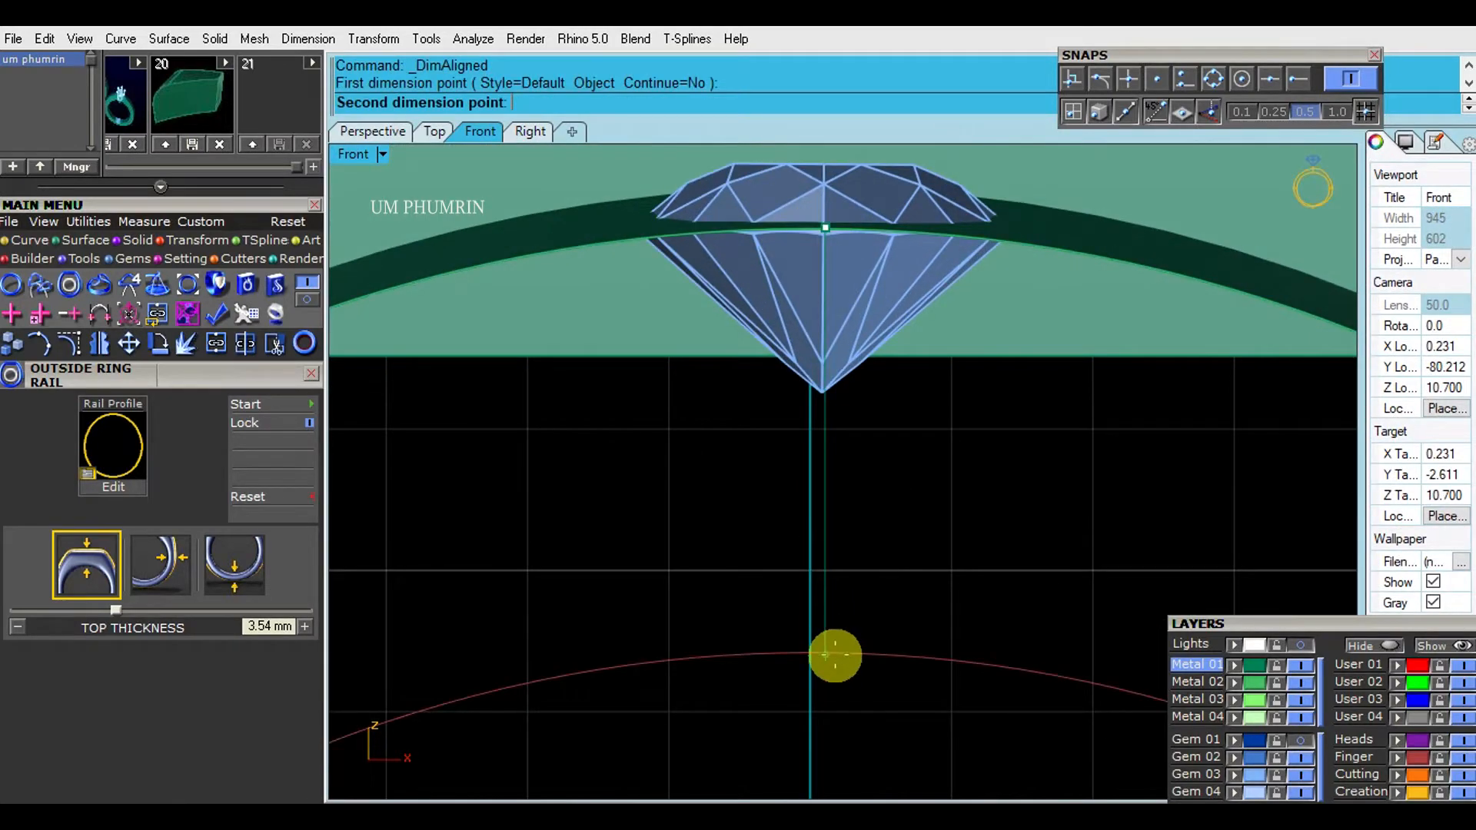
left_click(834, 652)
left_click(840, 619)
- Nudge the side gem with the gumball to adjust its seat on the band surface
scroll(889, 570, "down", 5)
scroll(889, 356, "up", 5)
left_click(799, 361)
scroll(851, 389, "down", 6)
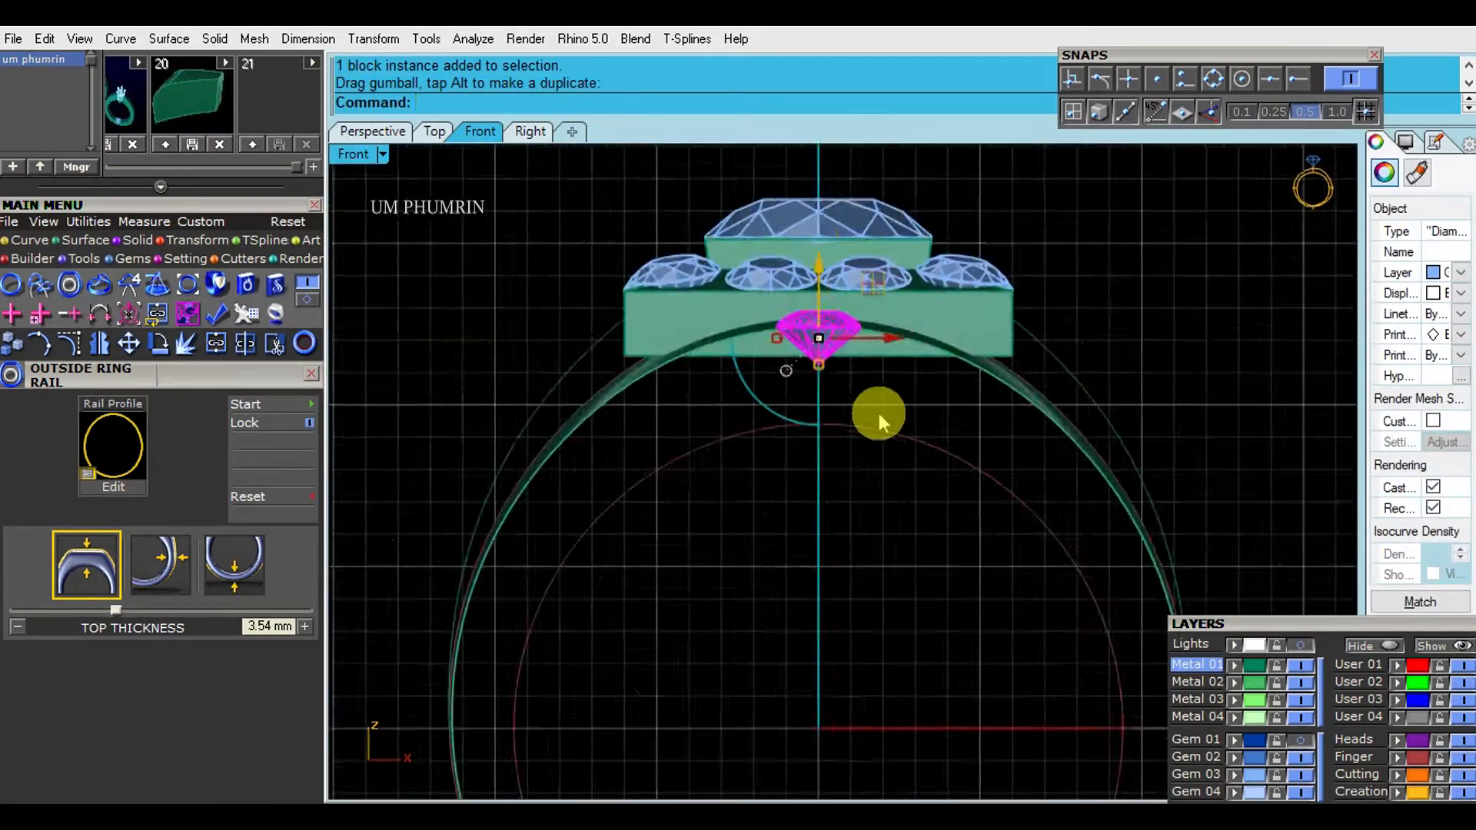
left_click(1215, 394)
- Extrude the shoulder curve to both sides to form a strip surface over the band
scroll(1096, 367, "down", 2)
left_click(394, 144)
right_click_drag(974, 395, 880, 491)
left_click(850, 455)
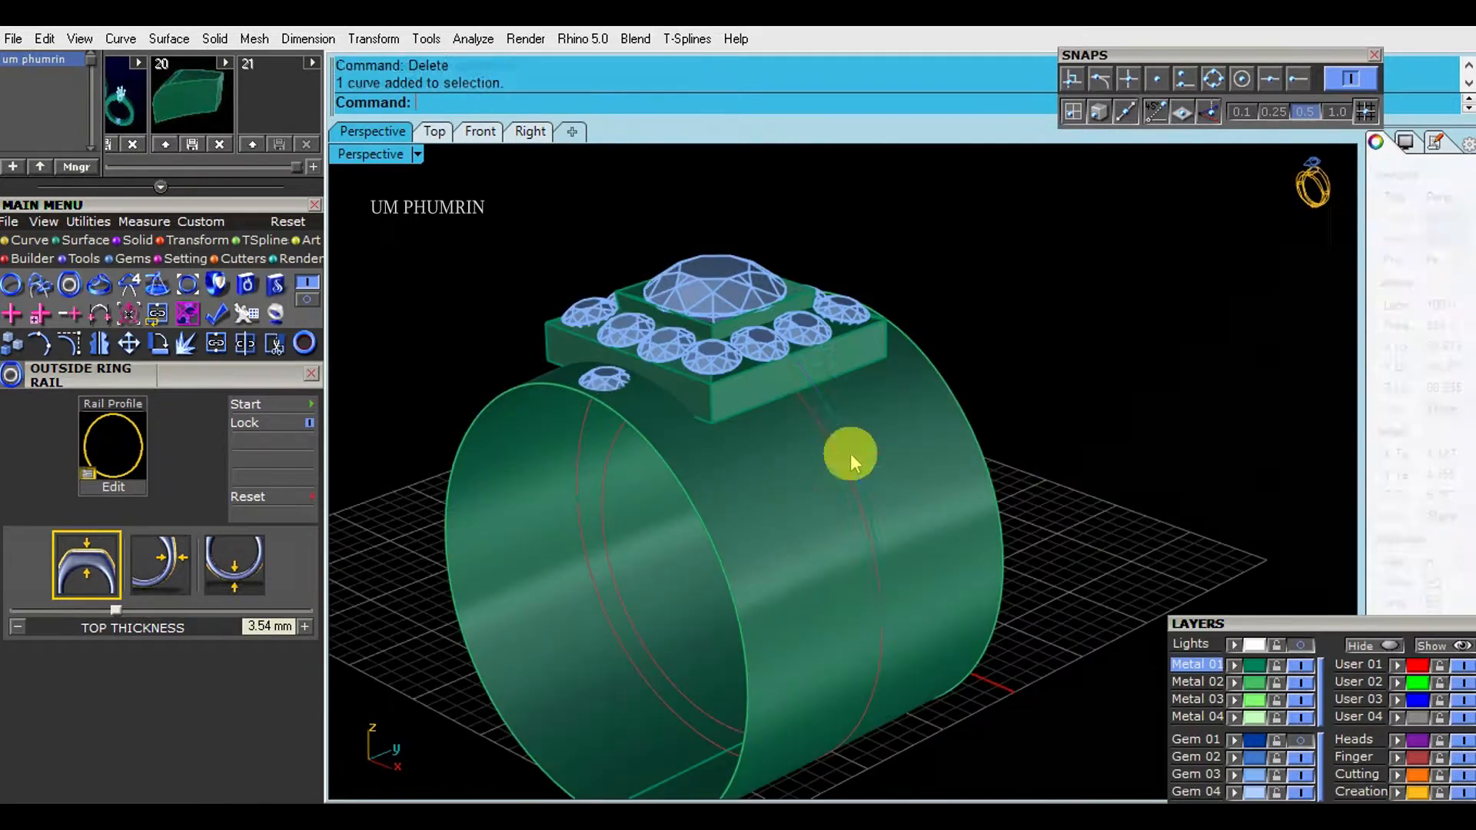
type("E")
key("Return")
left_click(887, 445)
right_click_drag(887, 444, 894, 373, "shift")
scroll(891, 376, "up", 2)
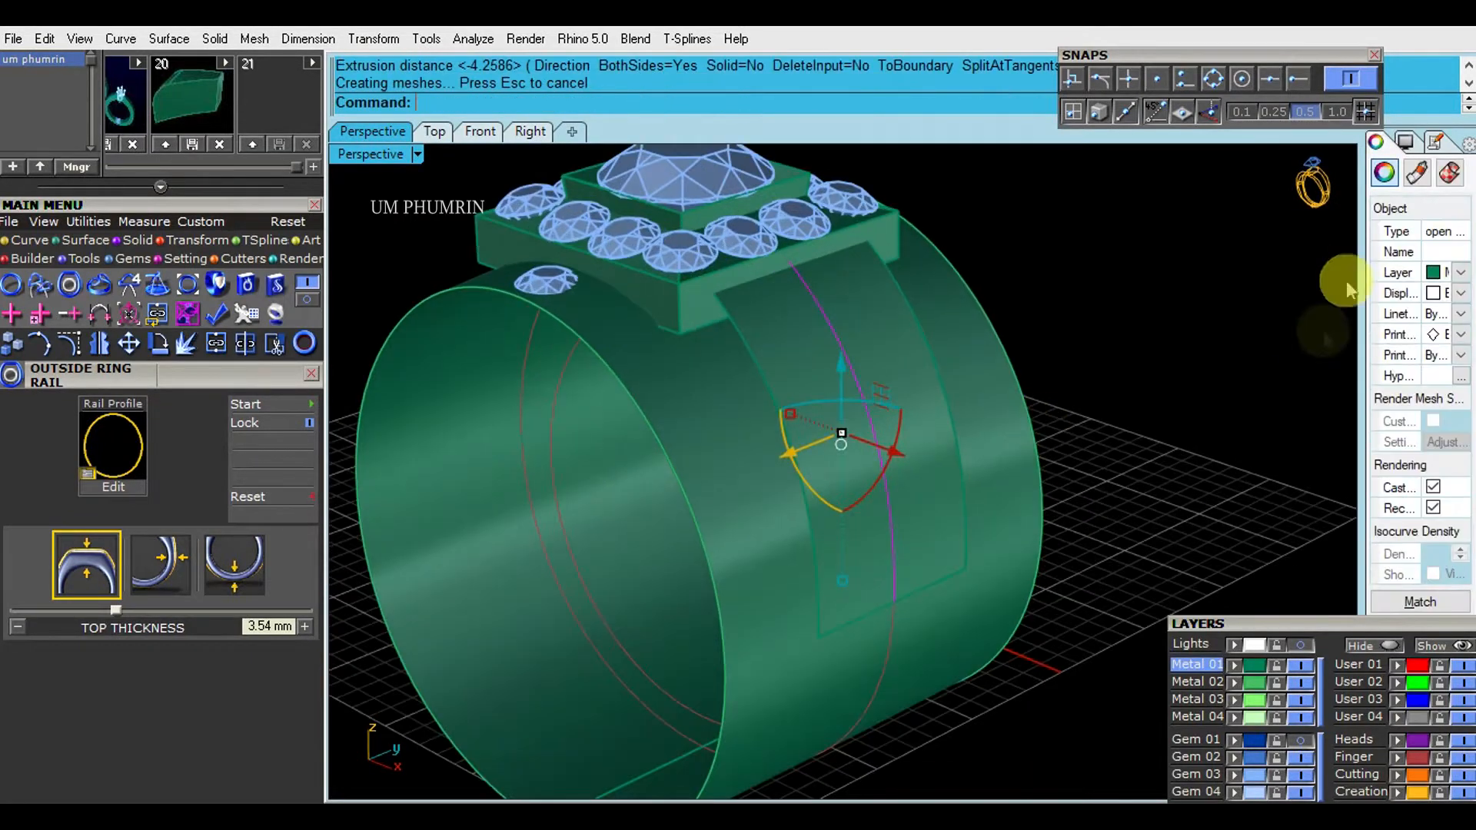
- Turn on coloured backfaces in the display settings and flip the direction of the shoulder strip
left_click(1411, 144)
left_click(1434, 612)
right_click_drag(1058, 415, 1126, 403)
type("F")
key("Return")
left_click(1093, 328)
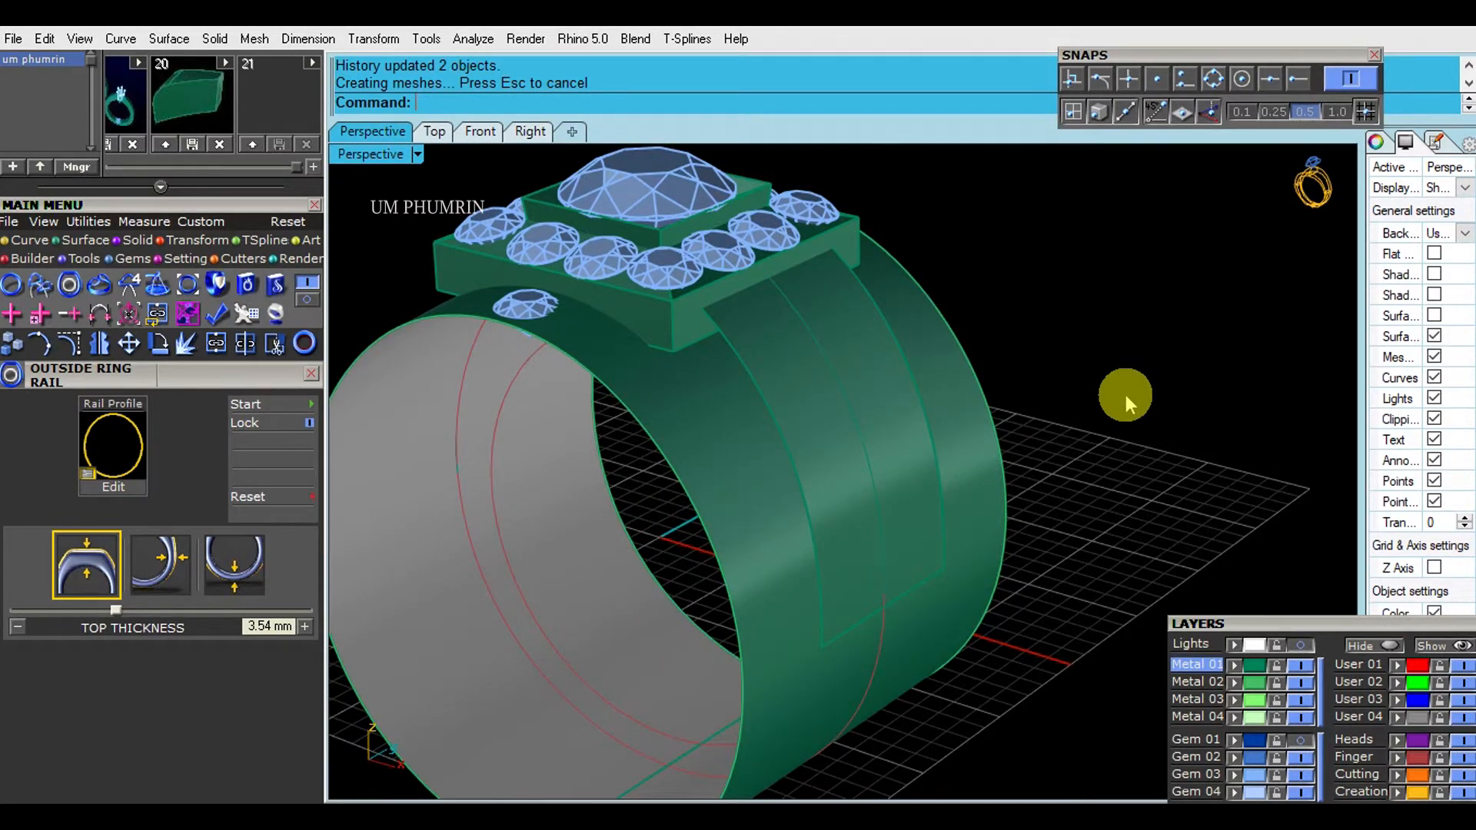
- Place two rows of gems along the shoulder strip with Gem on Curve, using a 2.60 mm start size and 0.1 mm spacing
right_click_drag(1013, 415, 1030, 368)
scroll(1051, 336, "up", 4)
left_click(860, 370)
type("gc")
key("Return")
left_click_drag(269, 299, 269, 174)
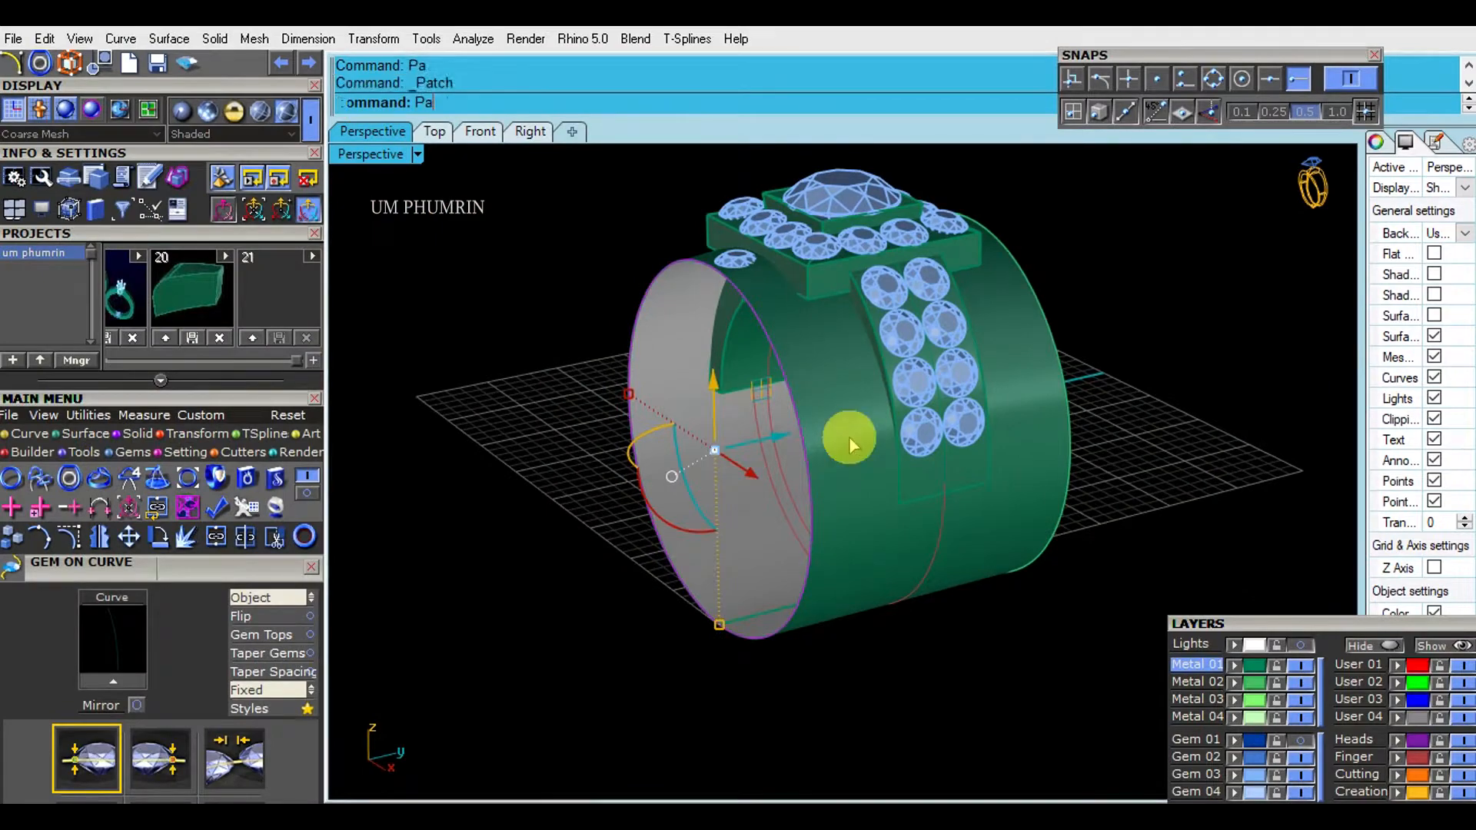
key("Return")
- Mirror the shoulder gems to the opposite side of the ring, starting the mirror plane at 0
left_click(781, 443)
mouse_move(780, 443)
right_mouse_down()
mouse_move(820, 432)
mouse_move(774, 425)
right_mouse_up()
type("Mir")
key("Return")
type("0")
key("Return")
left_click(872, 660)
- Join the band surface with its two side ends into a closed body
right_click_drag(952, 621, 1022, 521)
left_click(658, 500)
left_click(1084, 484, "shift")
left_click(884, 553, "shift")
type("Join")
left_click(1192, 682)
- Extrude the inner finger rail to both sides into a cylinder that passes fully through the band
left_click_drag(900, 555, 841, 534, "ctrl")
right_click_drag(1092, 546, 942, 558)
type("Extrude")
key("Return")
left_click(787, 531)
right_click_drag(787, 527, 934, 489)
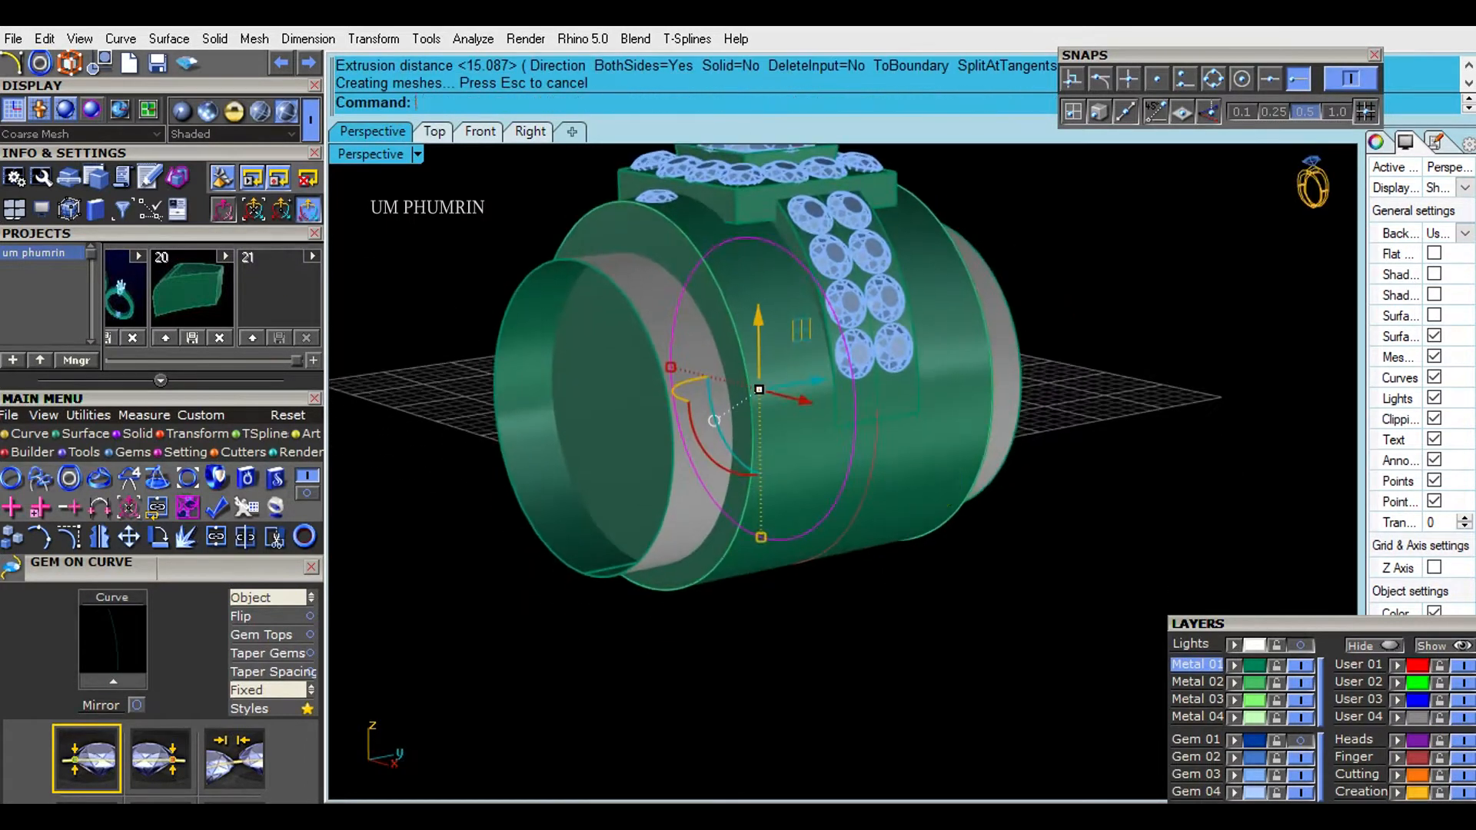
- Flip the inner cylinder, subtract it from the band with Boolean Difference, and save the file
type("lip")
key("Return")
left_click(846, 440)
right_click_drag(846, 440, 870, 405, "shift")
type("bd")
key("Return")
left_click(737, 377)
right_click(1157, 423)
right_click_drag(1158, 422, 911, 465)
scroll(845, 361, "down", 2)
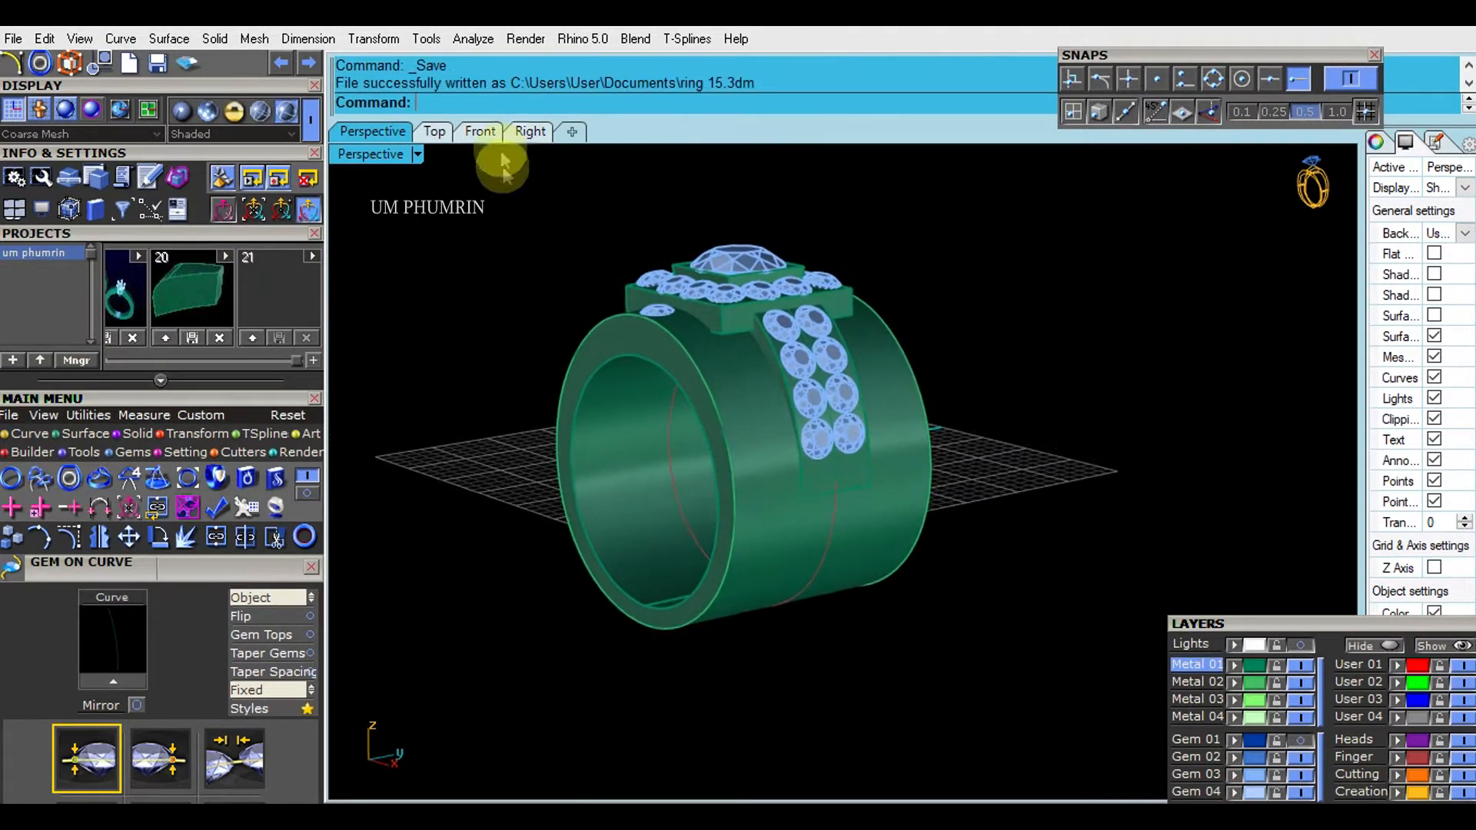
- Isolate the lower square base of the ring head by hiding all other objects
left_click(470, 133)
scroll(608, 284, "down", 2)
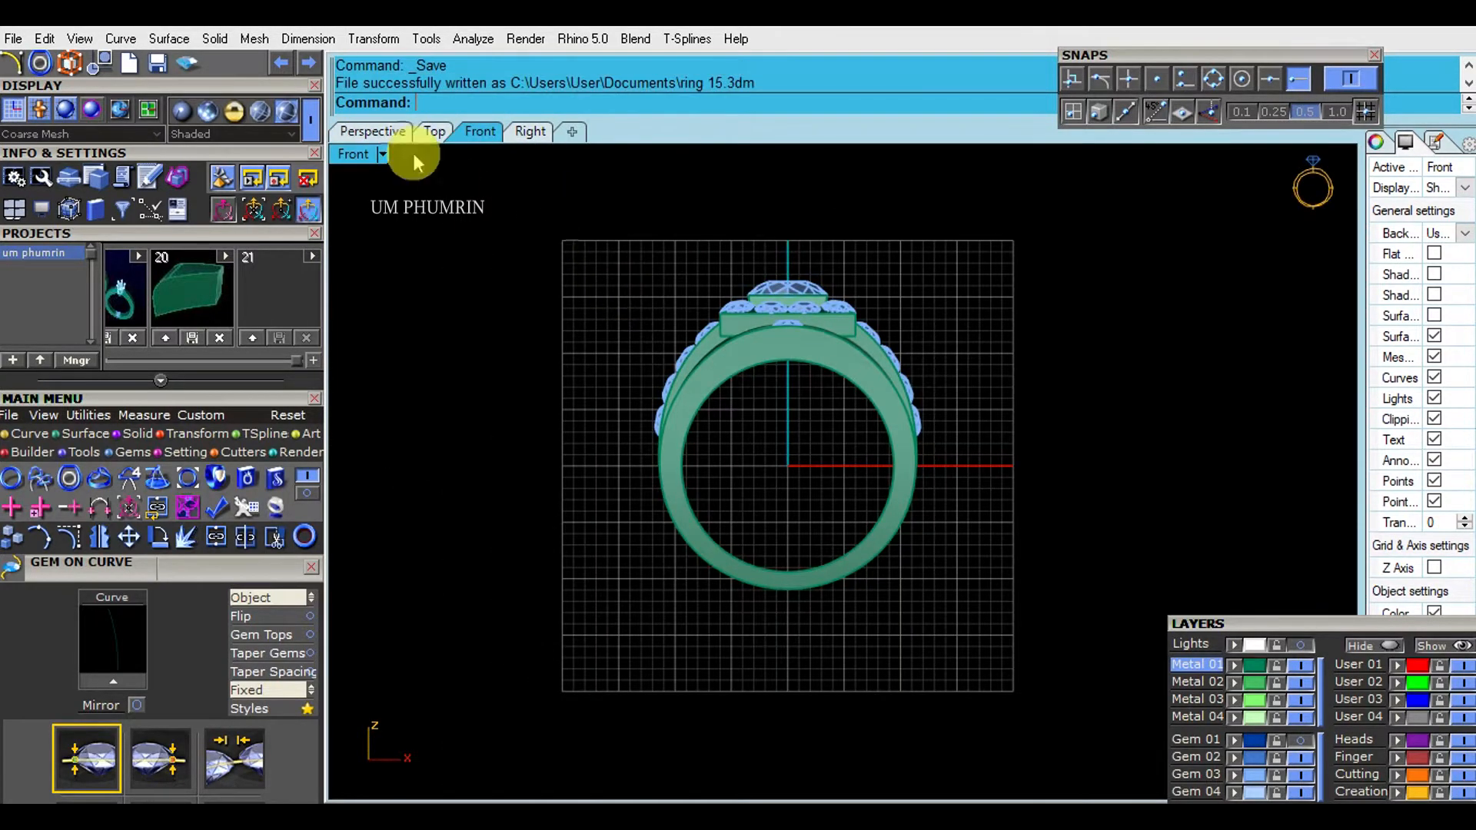
left_click(385, 133)
right_click_drag(866, 419, 1082, 294)
scroll(853, 238, "up", 2)
left_click(782, 282)
left_click(496, 136)
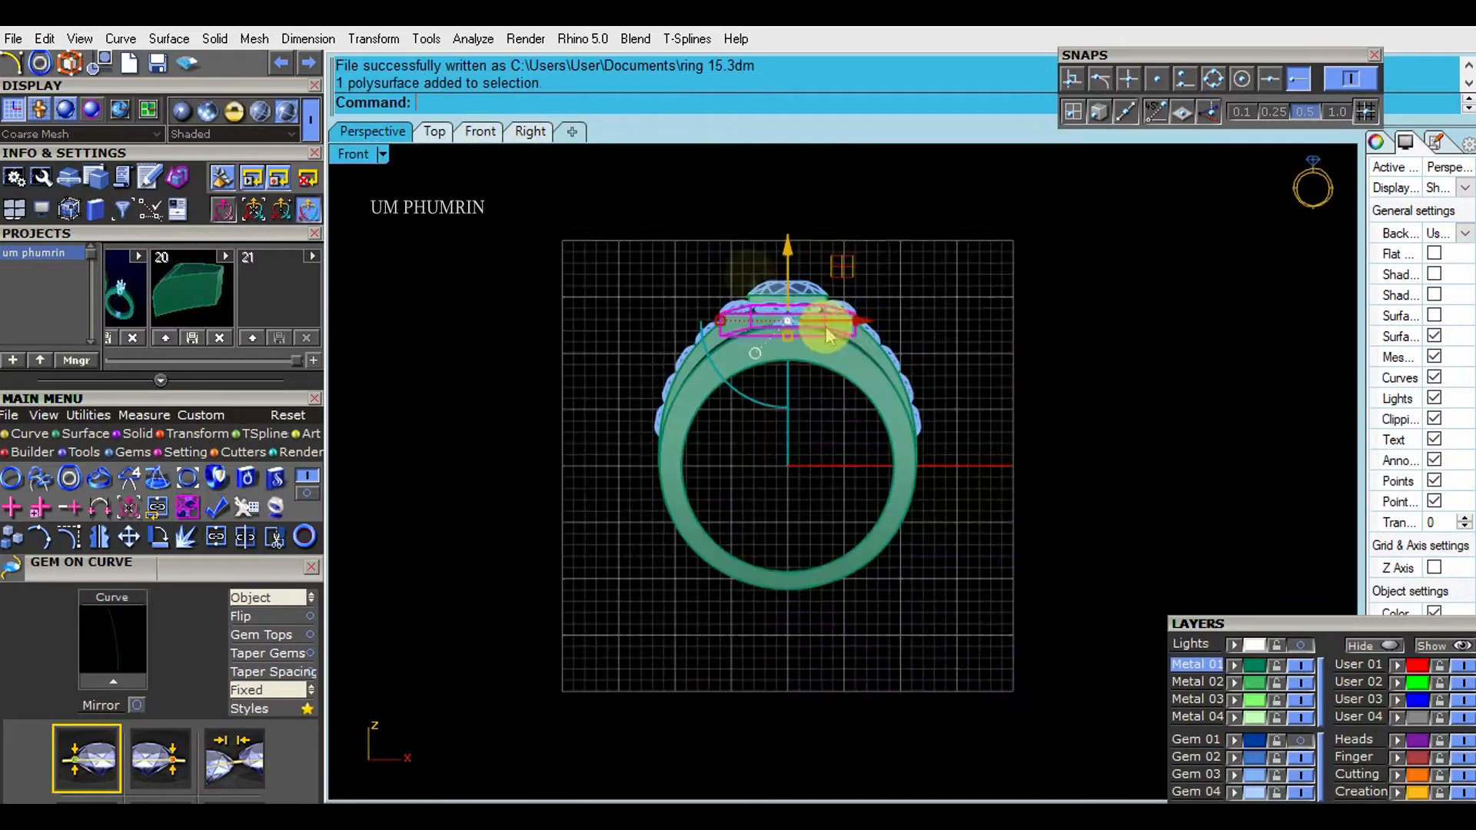
scroll(838, 354, "up", 5)
scroll(863, 381, "down", 2)
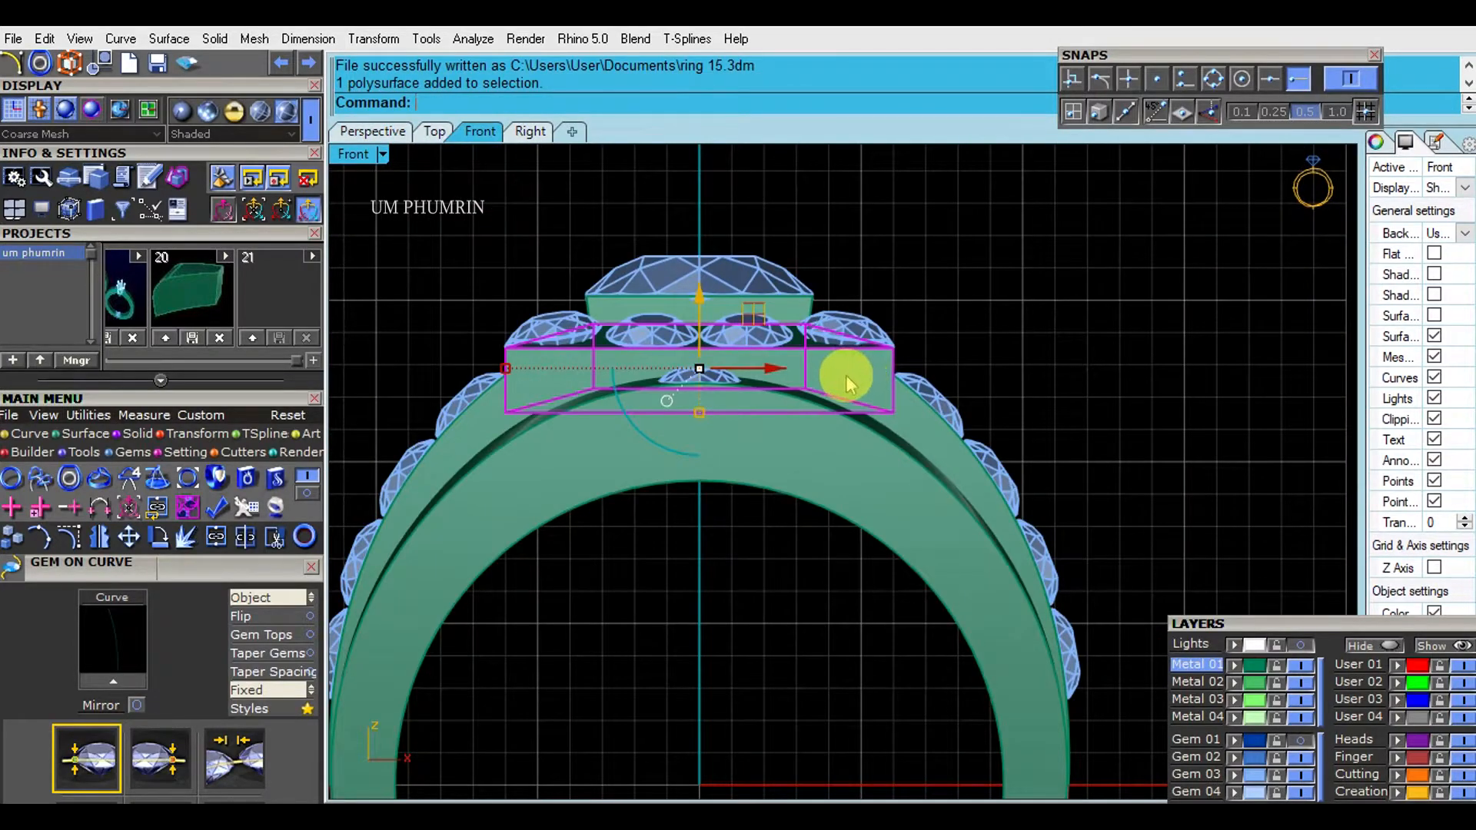
left_click(372, 131)
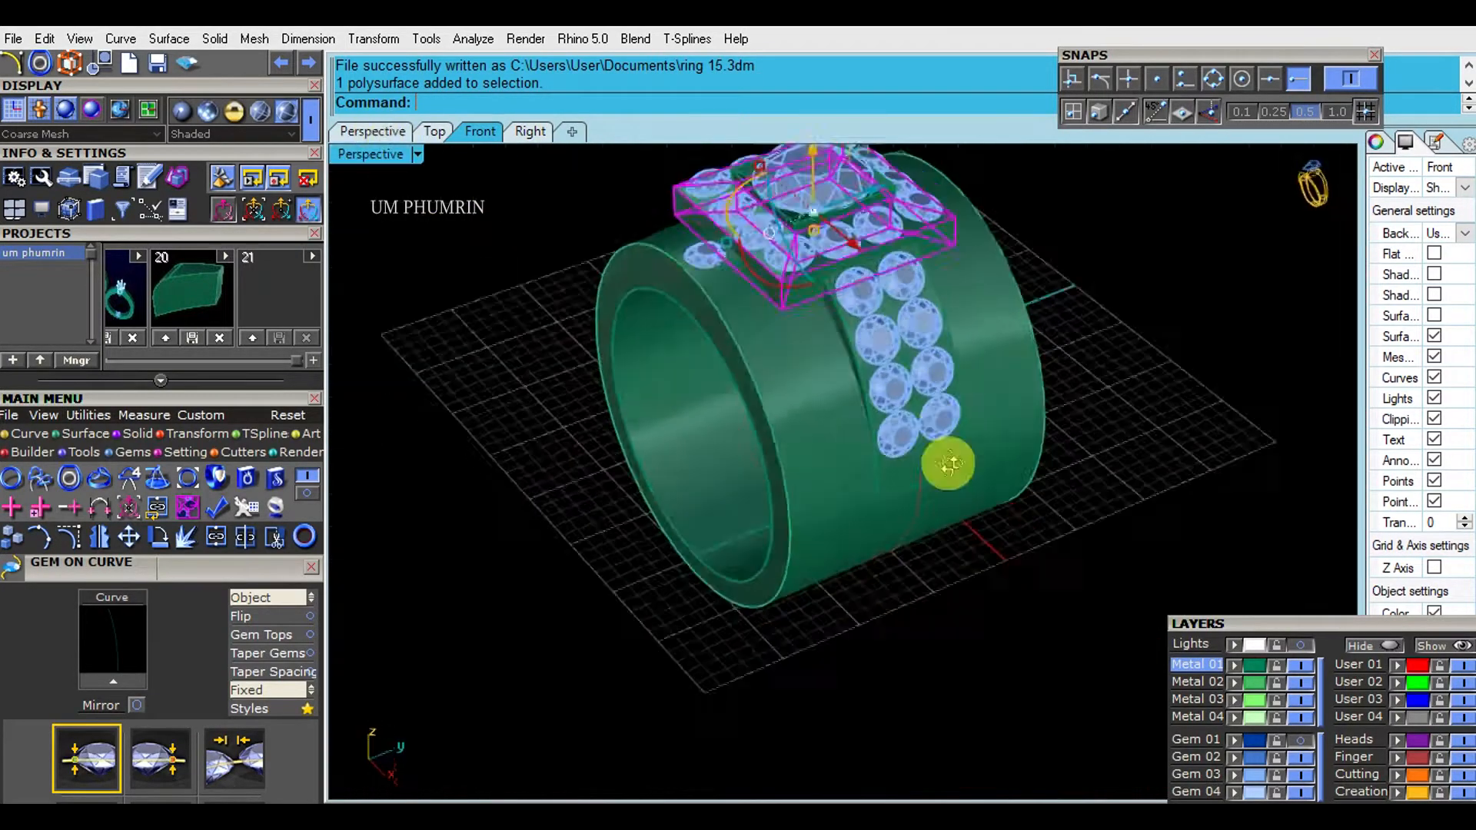
right_click_drag(949, 461, 1104, 542)
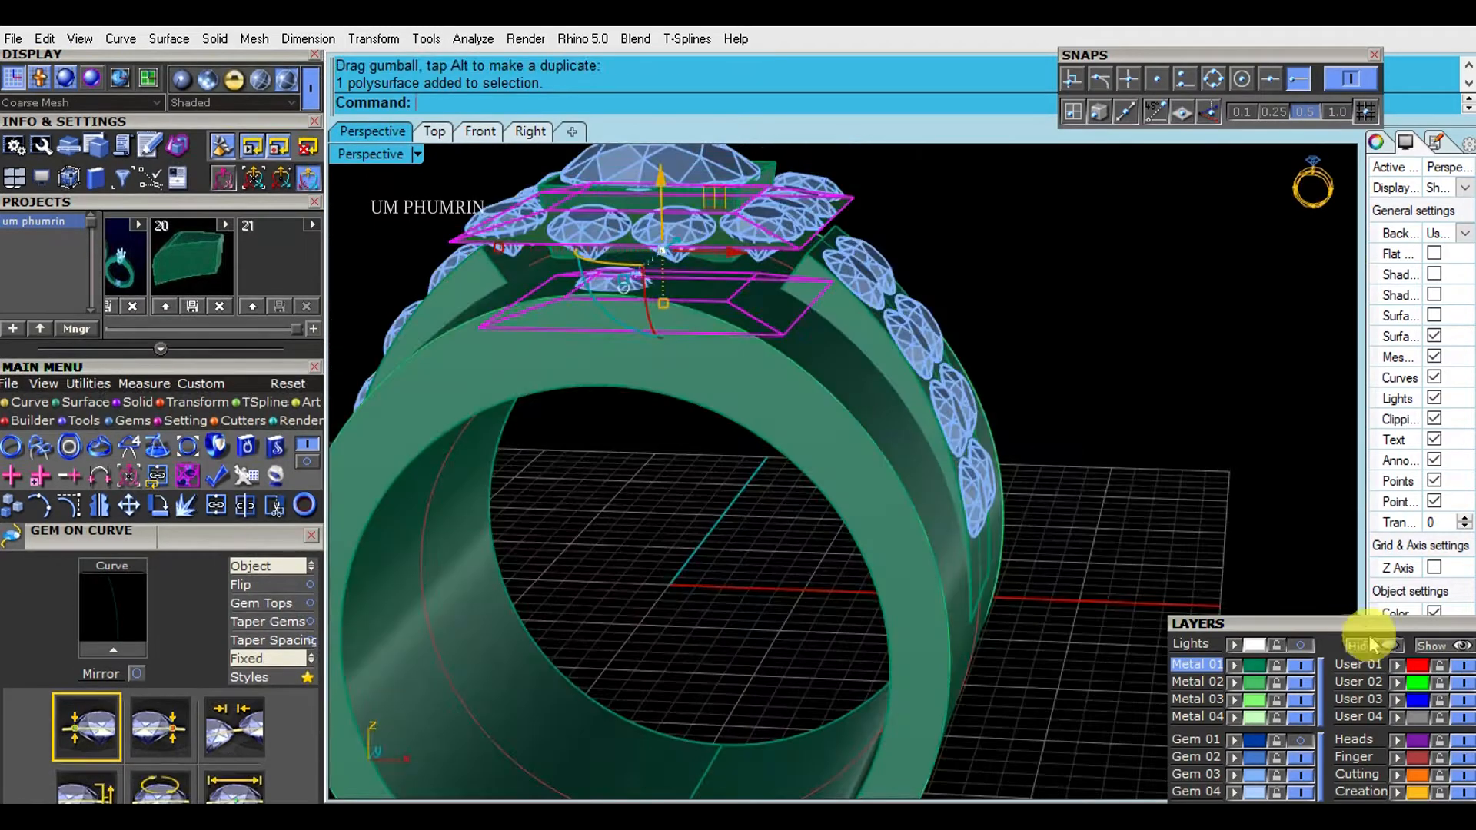
right_click(1367, 646)
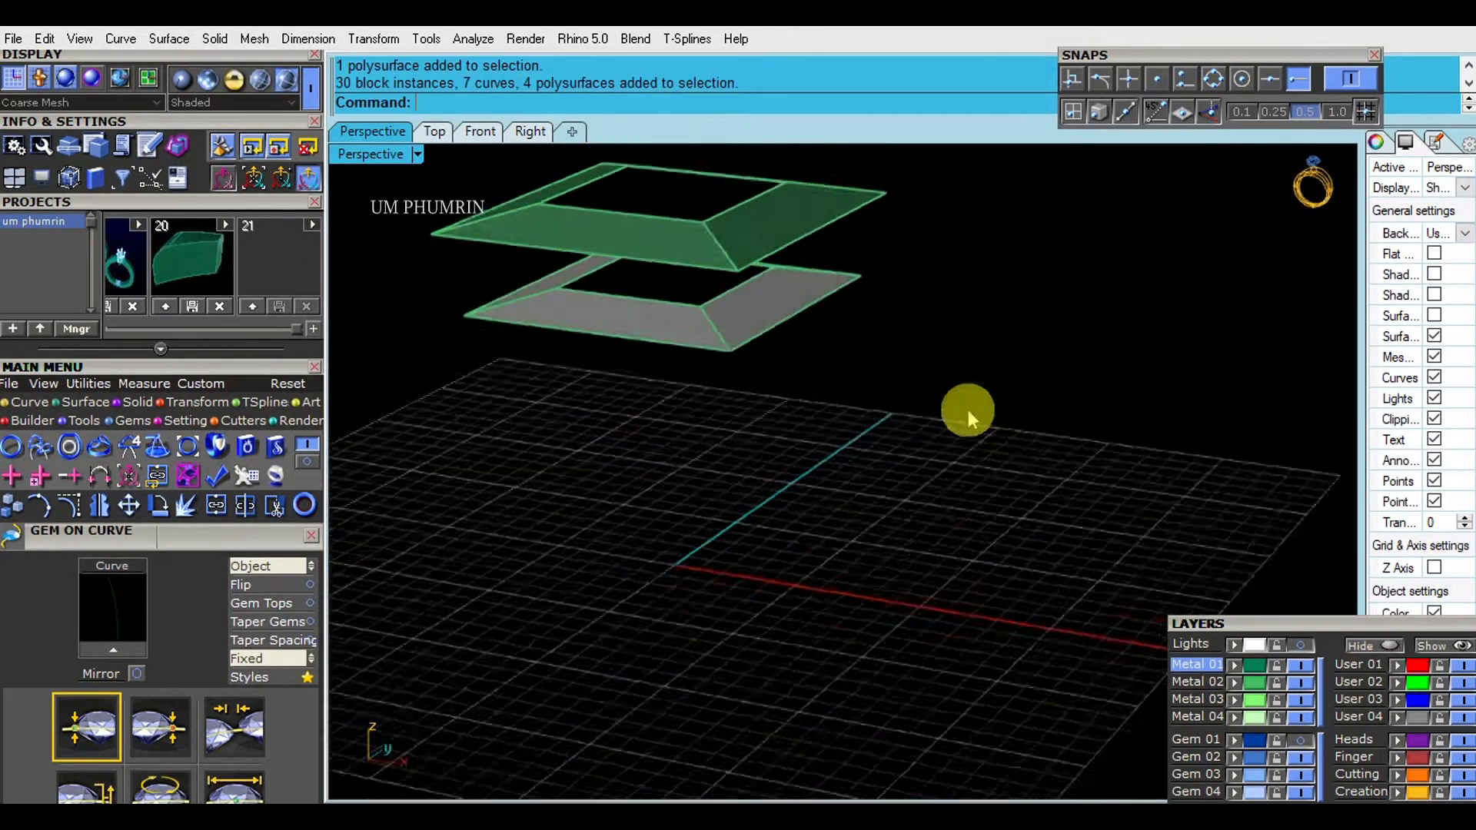
- Rebuild tapered side faces between the base's upper and lower frames and join everything into one closed polysurface
right_click_drag(967, 409, 1026, 476)
left_click_drag(1041, 505, 819, 321)
right_click_drag(819, 322, 970, 438)
type("d")
key("Return")
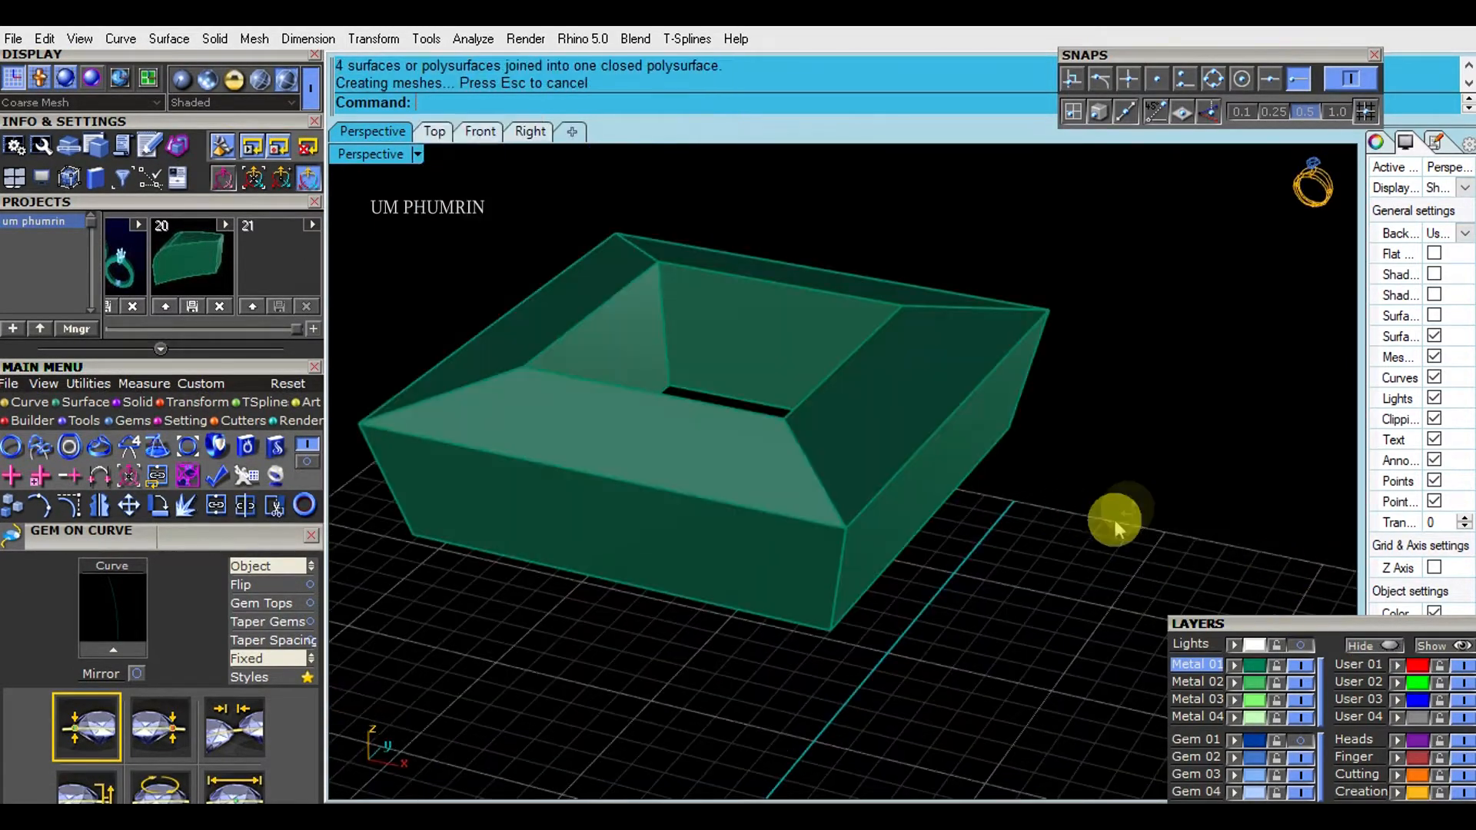
- Show all hidden objects again and check the tapered head base on the ring in the Front view
right_click_drag(1115, 521, 1133, 452)
scroll(949, 553, "down", 8)
right_click_drag(951, 473, 979, 319)
scroll(1030, 365, "down", 4)
left_click(482, 133)
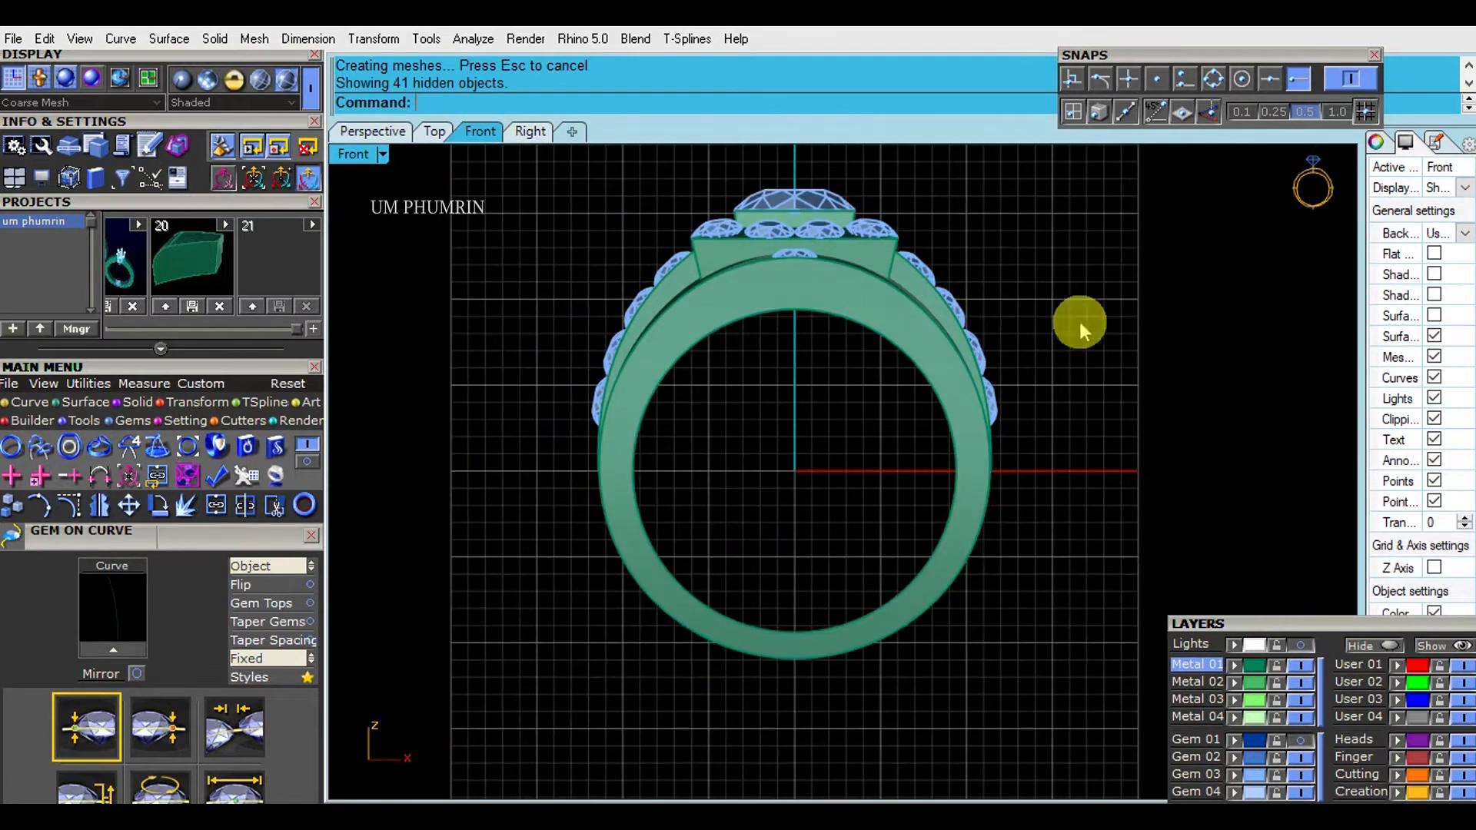
- Delete the single gem sitting on the band just in front of the ring head
left_click(391, 132)
right_click_drag(849, 290, 1037, 492)
right_click_drag(777, 395, 669, 300)
scroll(757, 385, "up", 4)
right_click_drag(761, 399, 769, 435, "shift")
scroll(771, 430, "down", 5)
right_click_drag(869, 385, 978, 481)
left_click(473, 132)
scroll(785, 338, "up", 7)
left_click(796, 319)
left_click(373, 131)
scroll(979, 481, "up", 5)
key("Delete")
- Place one 2.6 mm gem on the band surface in front of the head, oriented to that surface
right_click_drag(864, 446, 891, 375, "shift")
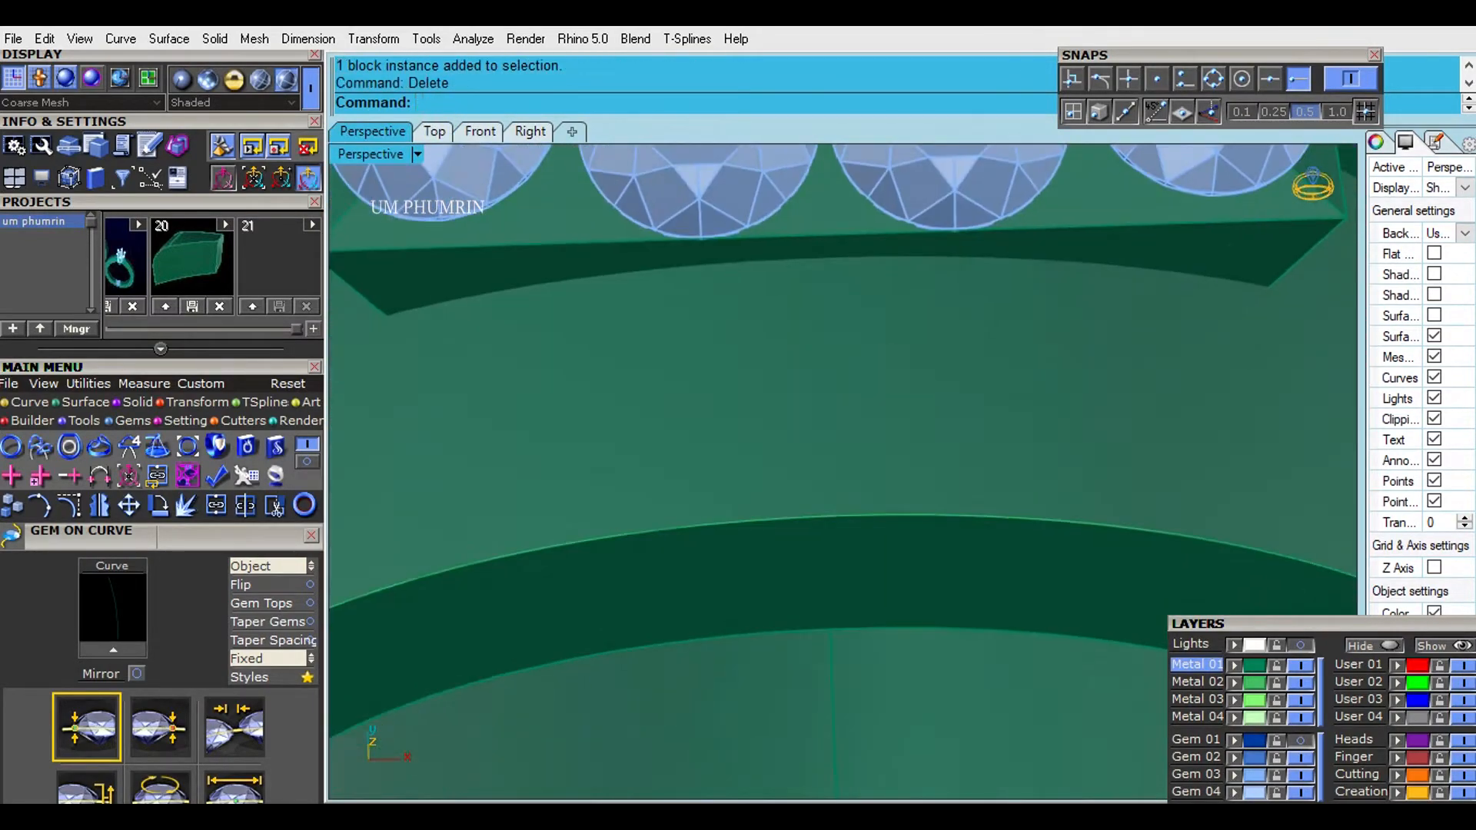
type("gs")
key("Return")
left_click(867, 421)
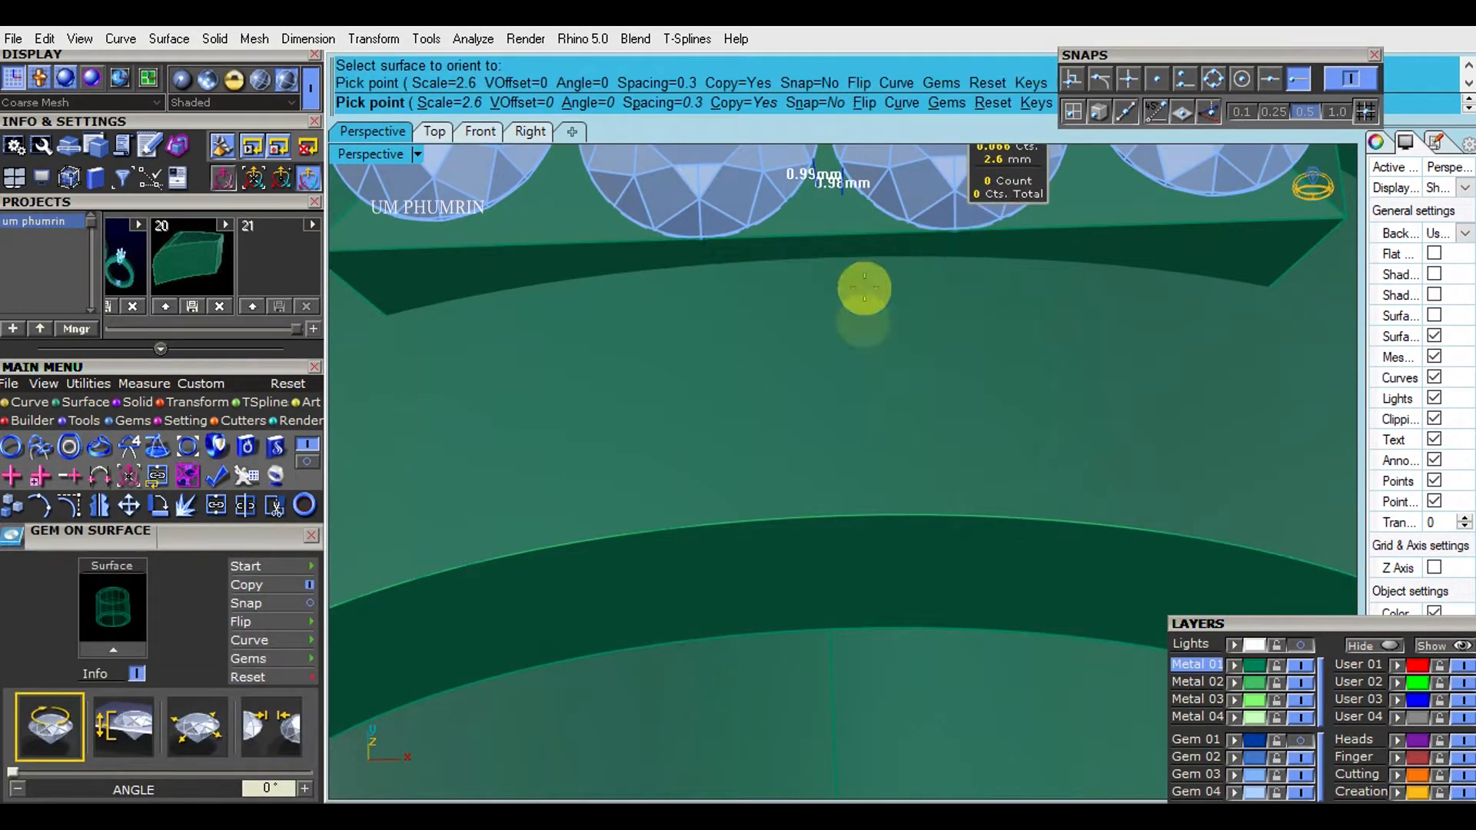
scroll(818, 363, "up", 5)
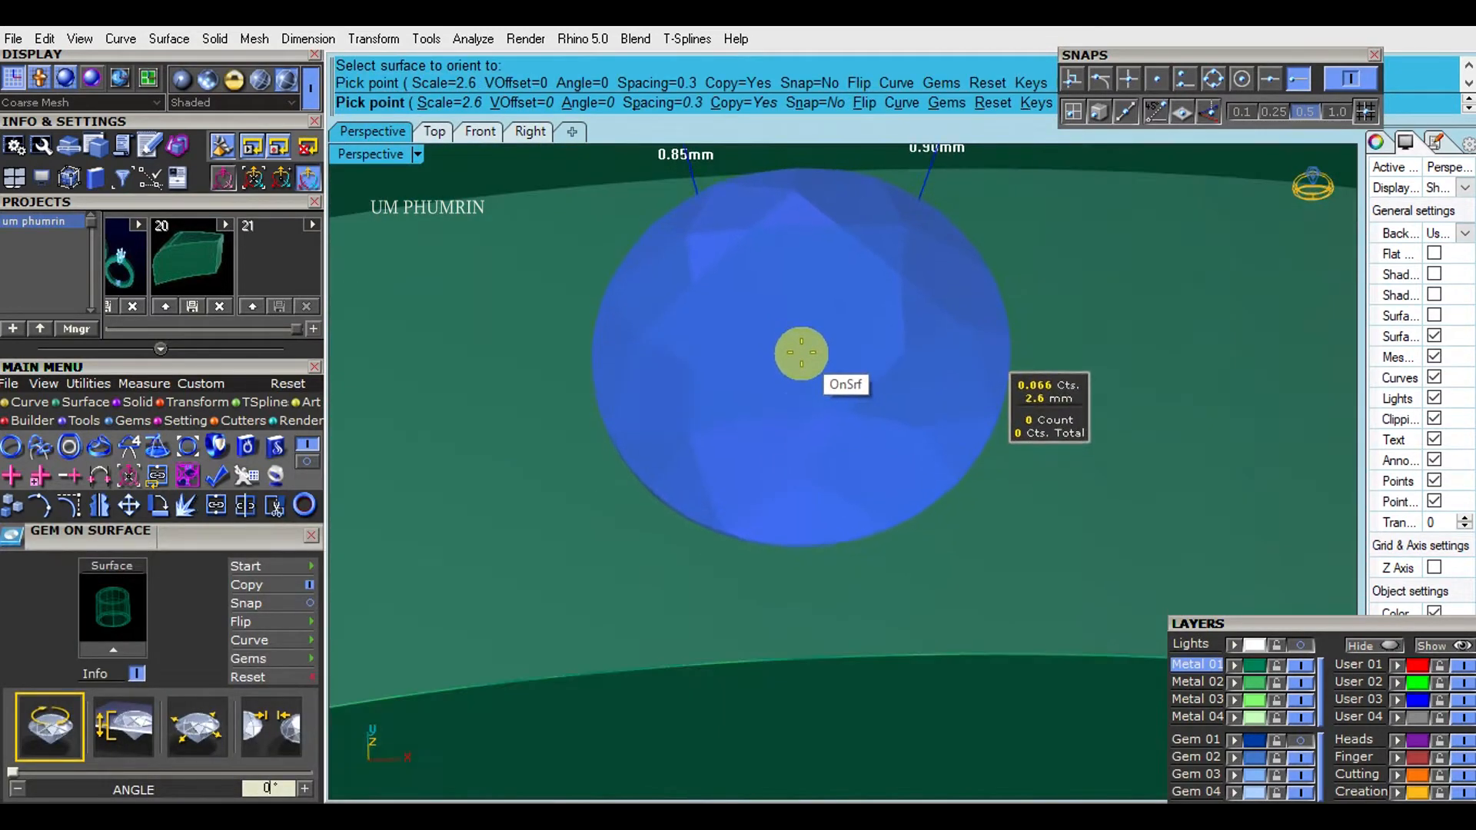
left_click(801, 354)
right_click(801, 362)
- Shift the band's side profile circle slightly inward along Y in the Right view to narrow the band
scroll(801, 362, "down", 10)
right_click_drag(998, 438, 653, 316)
left_click(745, 339)
scroll(747, 338, "up", 2)
left_click(528, 132)
scroll(807, 384, "down", 16)
right_click_drag(810, 386, 999, 432)
scroll(706, 529, "up", 2)
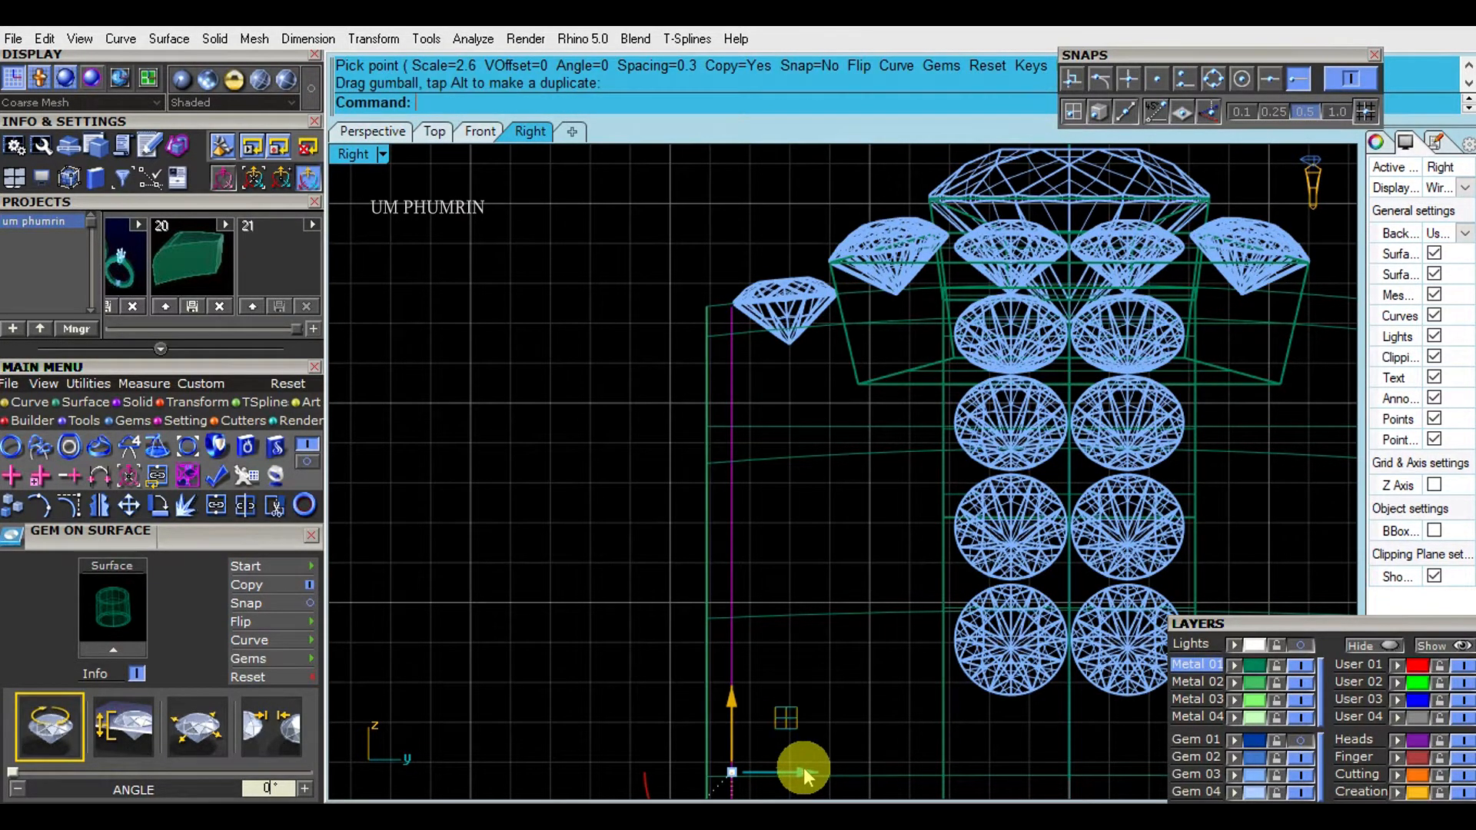
scroll(829, 742, "up", 2)
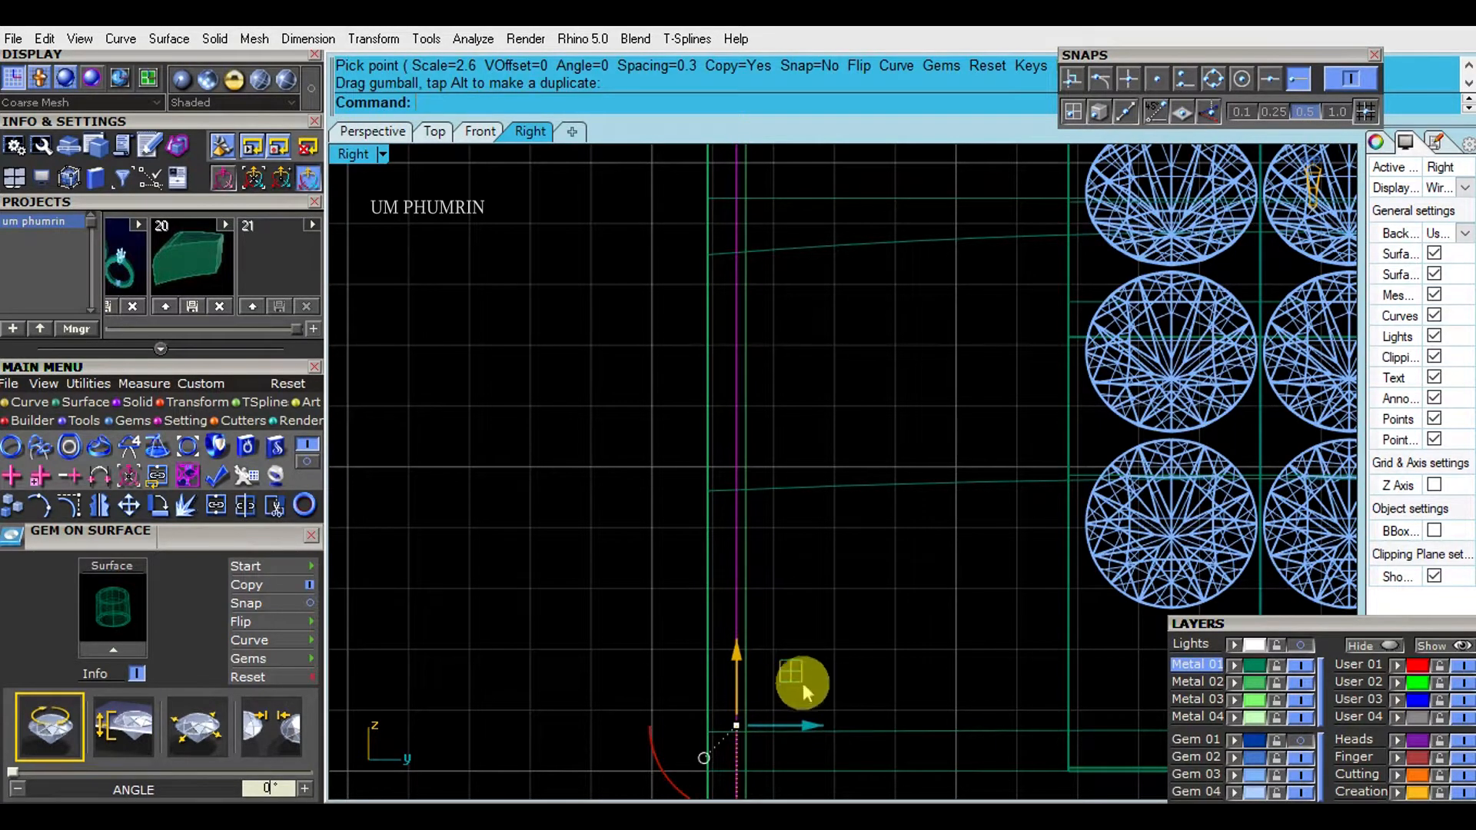
key("Return")
scroll(636, 458, "down", 4)
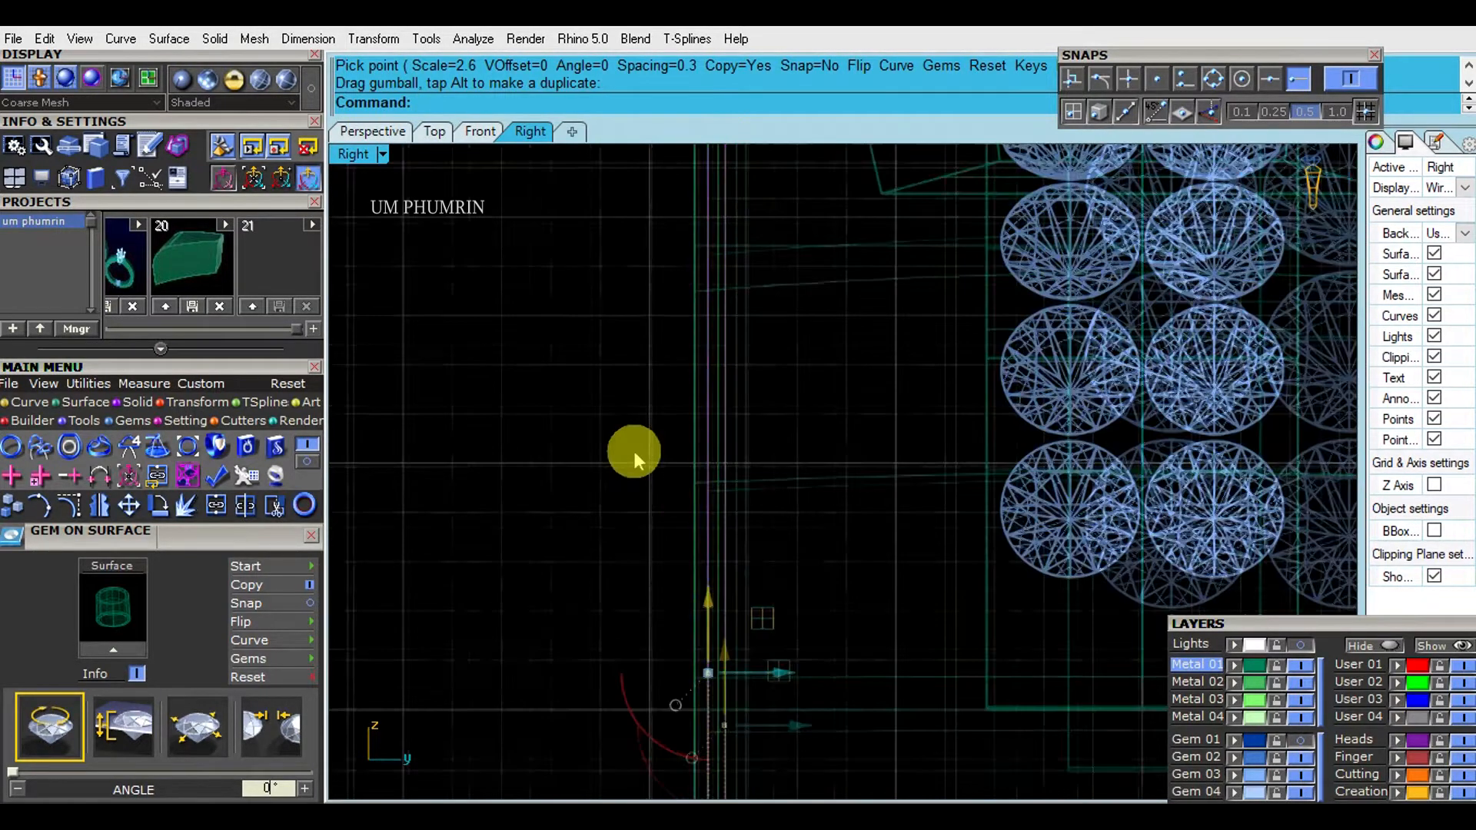
left_click(683, 453)
left_click(721, 491)
scroll(713, 561, "up", 2)
left_click_drag(750, 652, 763, 652)
scroll(792, 561, "down", 6)
scroll(726, 356, "up", 6)
- Delete the old band body and the leftover profile circle on the opposite side
left_click_drag(878, 398, 799, 393)
right_click_drag(870, 412, 747, 430)
key("Delete")
left_click(372, 133)
scroll(793, 333, "down", 5)
left_click(823, 393)
key("Delete")
- Mirror the repositioned side circle across the ring's centre plane, starting the mirror plane at the origin
left_click(996, 493)
right_click_drag(997, 492, 1000, 552)
left_click(669, 561)
right_click_drag(669, 561, 784, 469)
type("Mm")
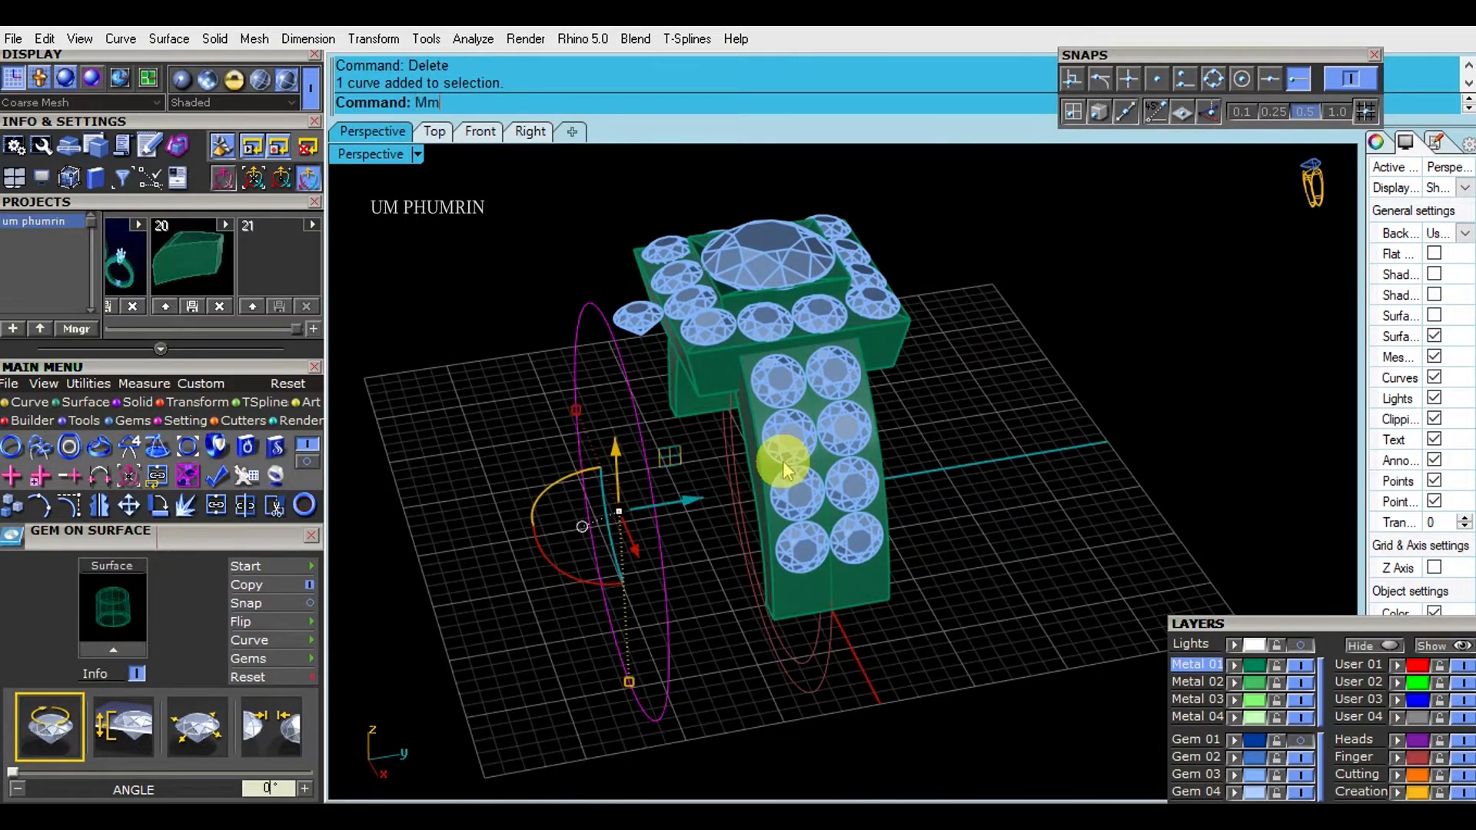
left_click(854, 701)
type("Mm")
key("Return")
right_click_drag(893, 692, 853, 606)
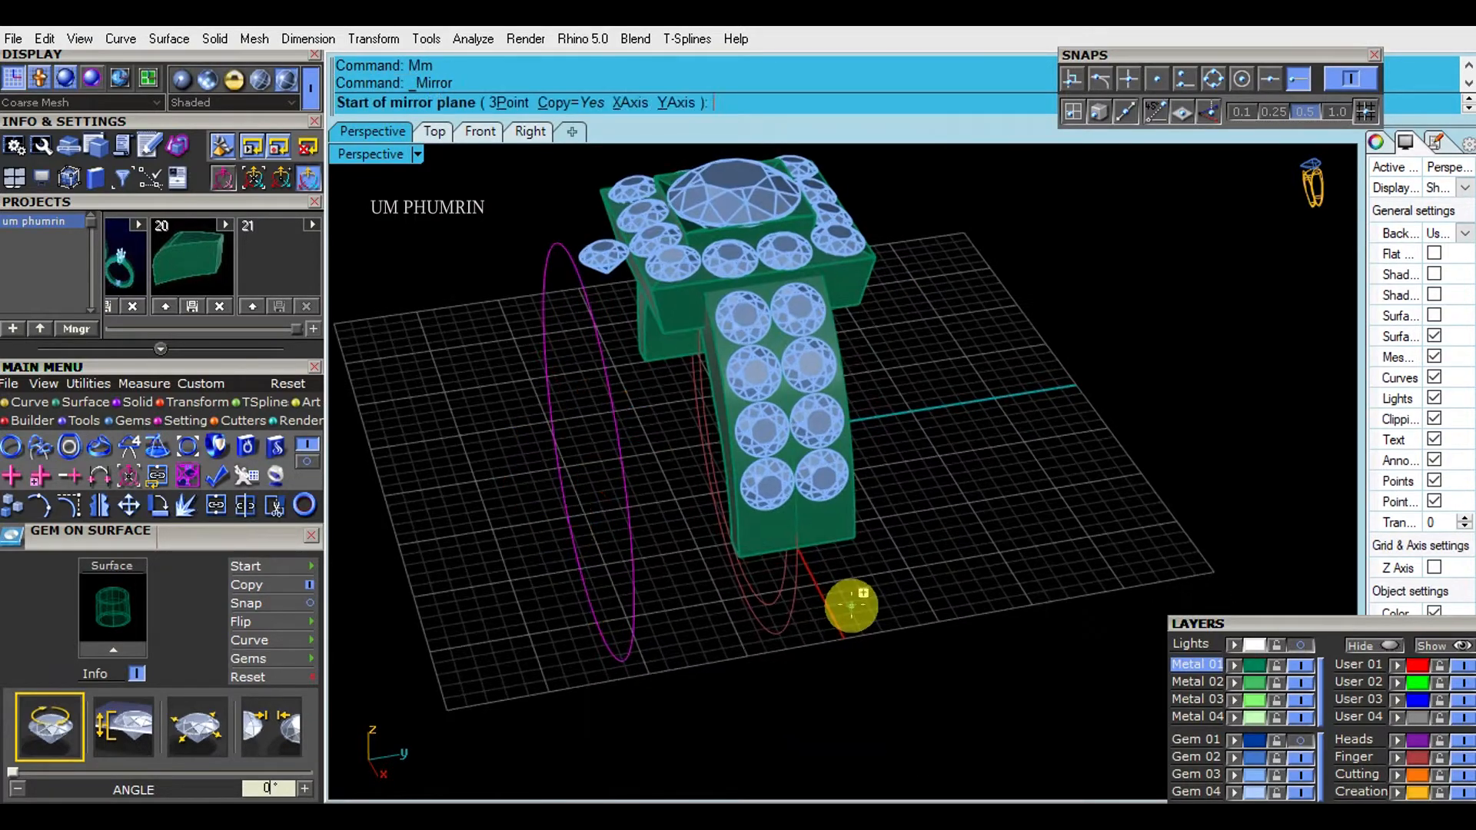
left_click(870, 651)
- Loft the two side circles and the middle circle into a band surface and close one side with a planar surface
left_click(916, 577)
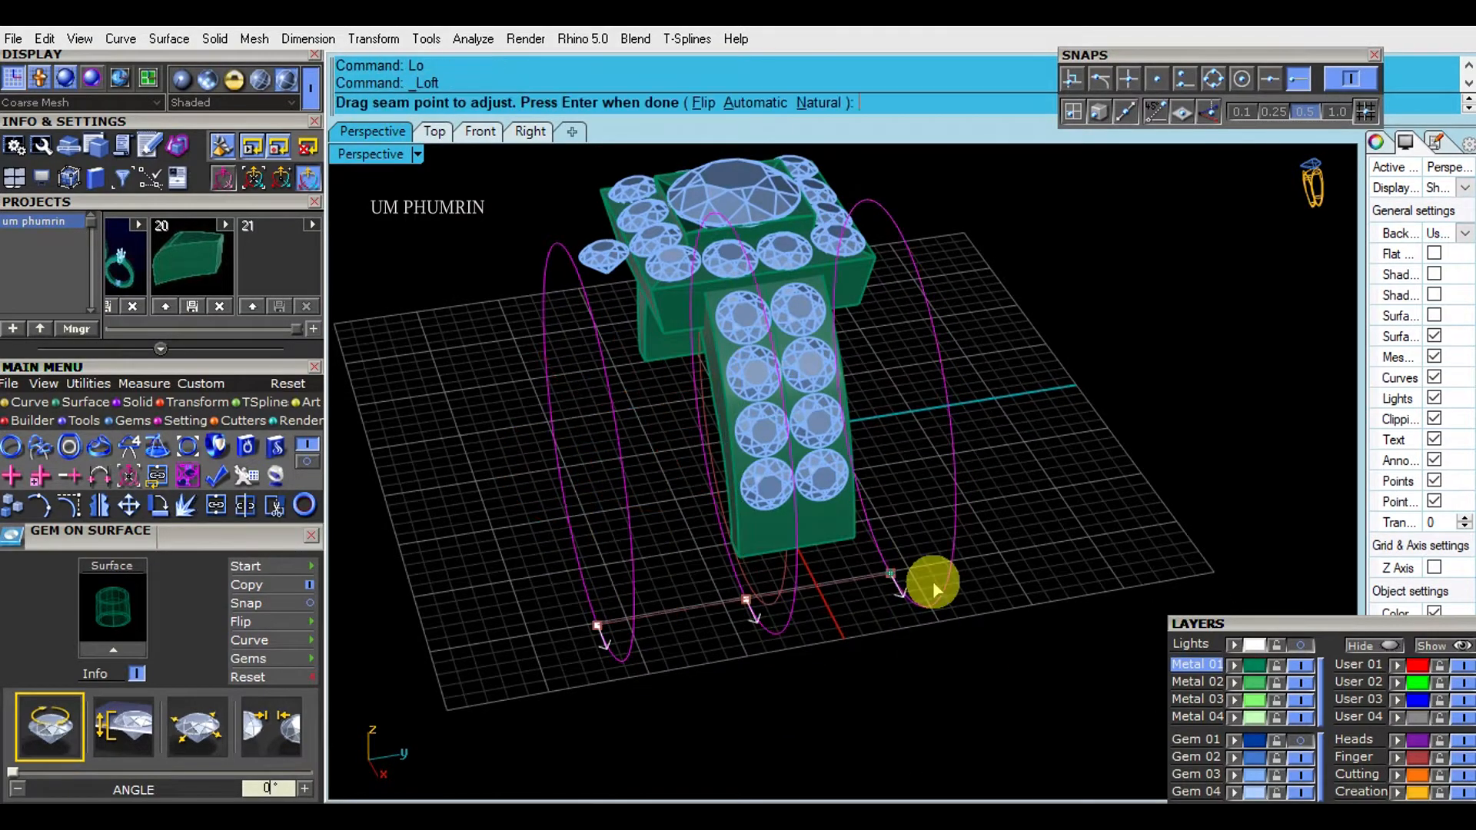
key("Return")
key("Return")
left_click(612, 589)
left_click(611, 589)
type("p")
key("Return")
right_click_drag(612, 588, 657, 563)
left_click(657, 563)
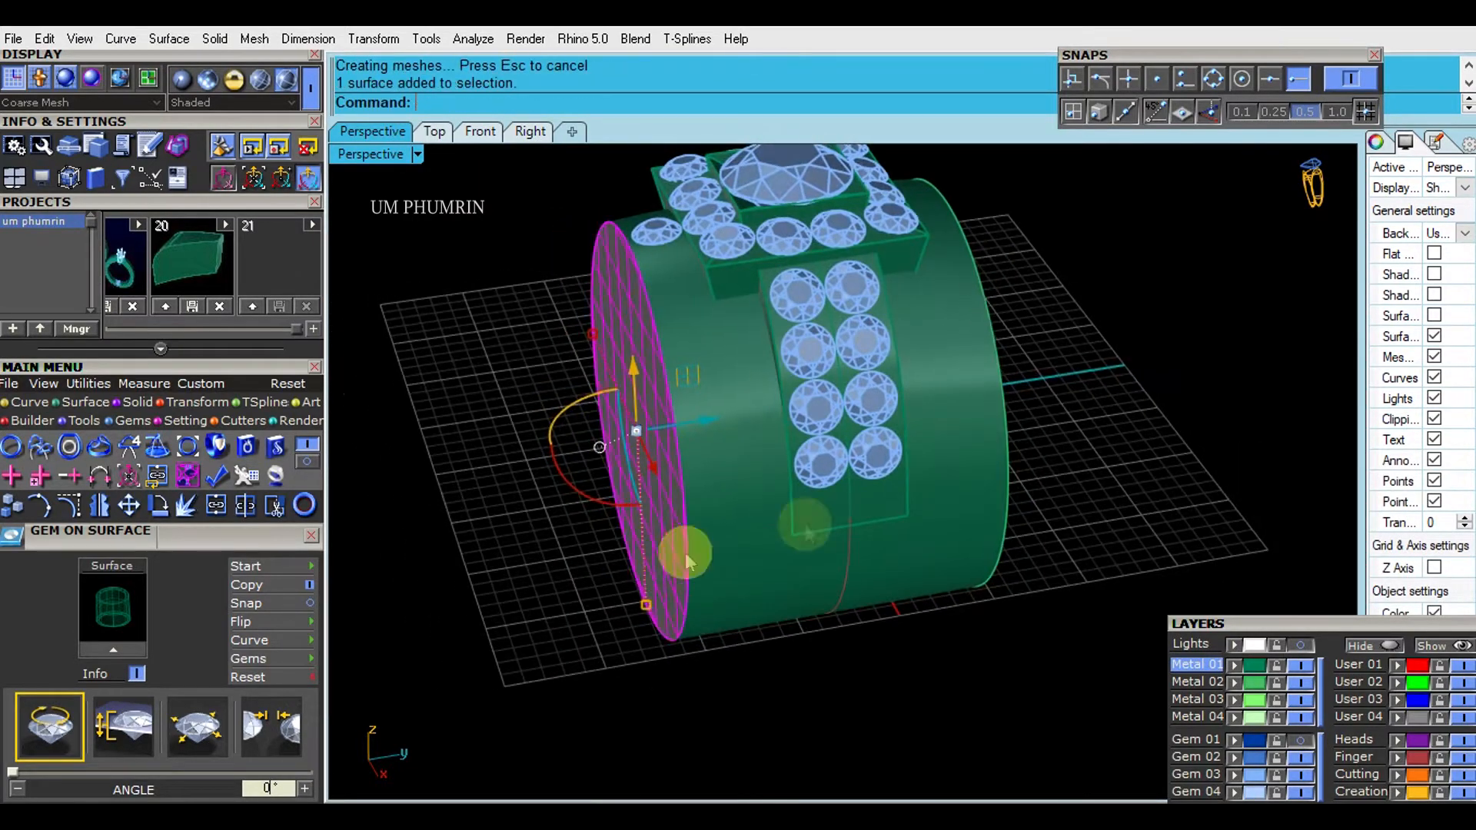
- Mirror the planar side cap to the opposite end from origin 0 and join both caps with the lofted band
right_click_drag(754, 566, 681, 558)
left_click(757, 746)
right_click_drag(876, 694, 1068, 665)
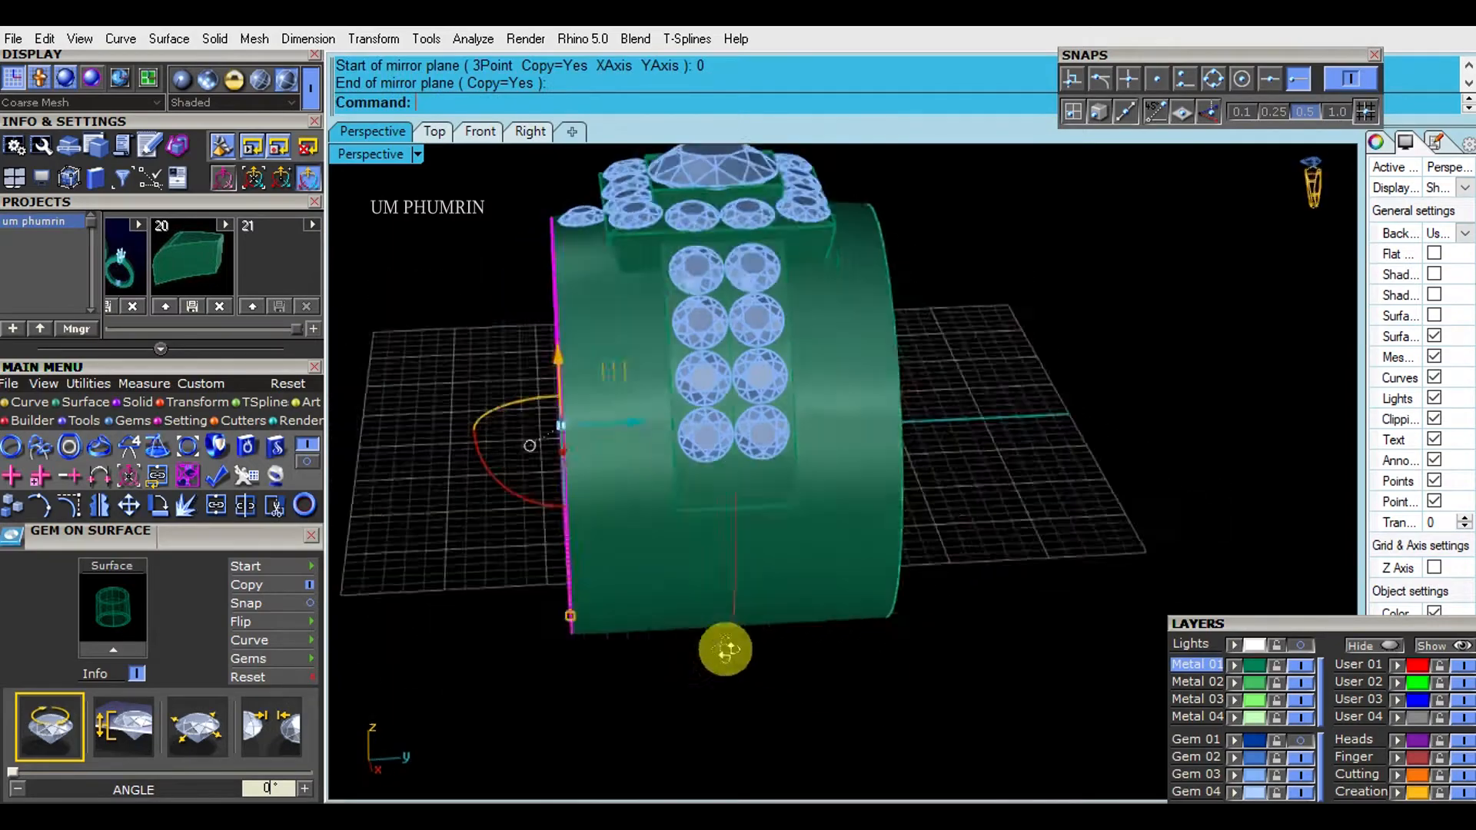
right_click_drag(758, 659, 538, 615)
left_click(853, 572, "shift")
left_click(751, 574, "shift")
right_click_drag(751, 573, 800, 630)
key("ctrl+j")
- Extrude the inner finger circle to both sides, past the band's edges, and flip the surface direction
right_click_drag(1098, 570, 1063, 378)
left_click_drag(959, 563, 804, 501)
left_click(800, 498, "ctrl")
right_click_drag(956, 530, 947, 579)
key("ctrl+e")
left_click(1006, 587)
type("Flip")
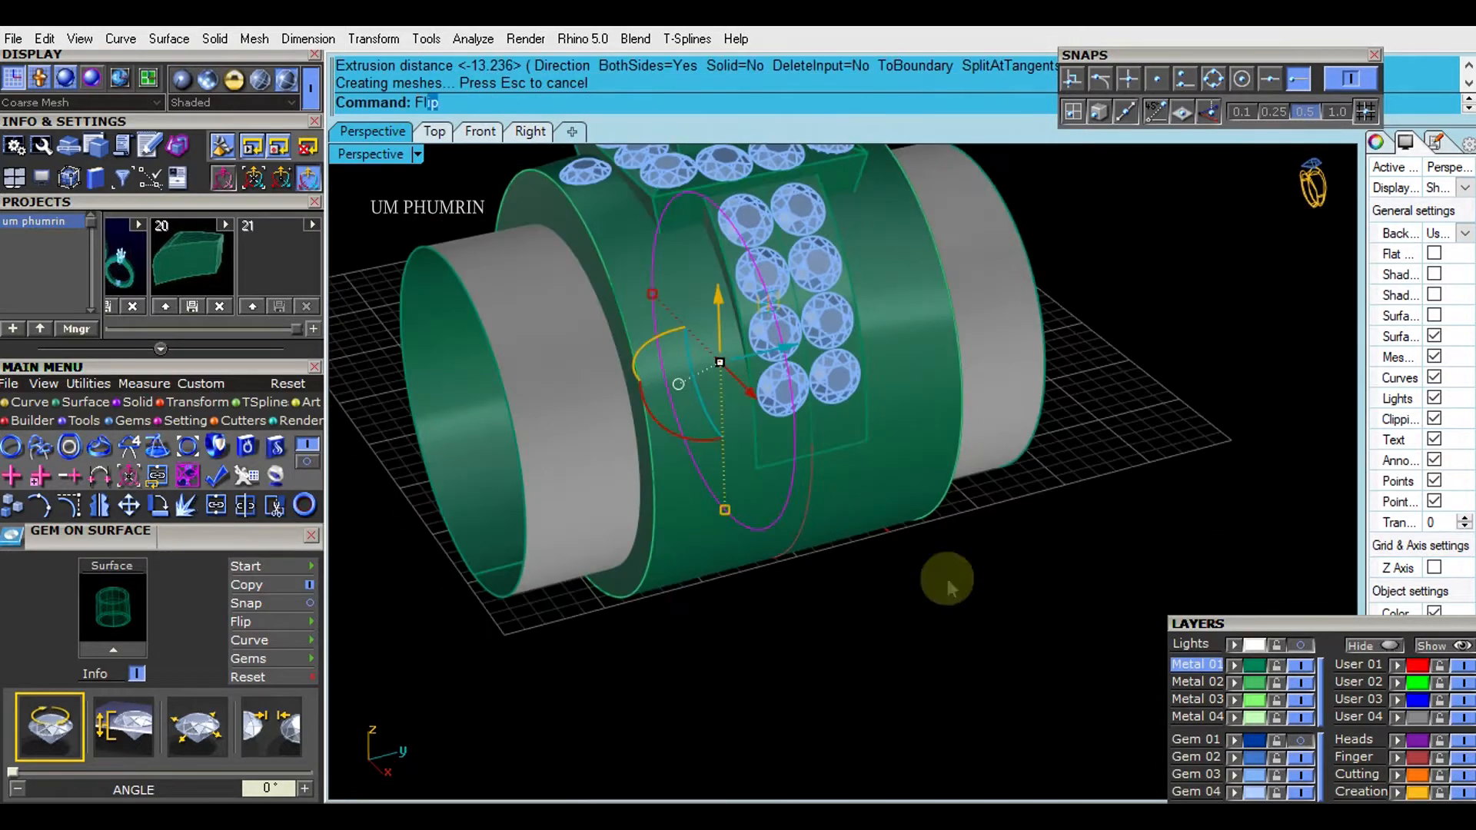
key("Return")
- Subtract the inner cylinder from the band with Boolean Difference and save the file
left_click(1048, 593)
scroll(710, 528, "up", 3)
right_click_drag(709, 528, 792, 560, "shift")
left_click(845, 555)
type("Bo")
key("Return")
left_click(629, 496)
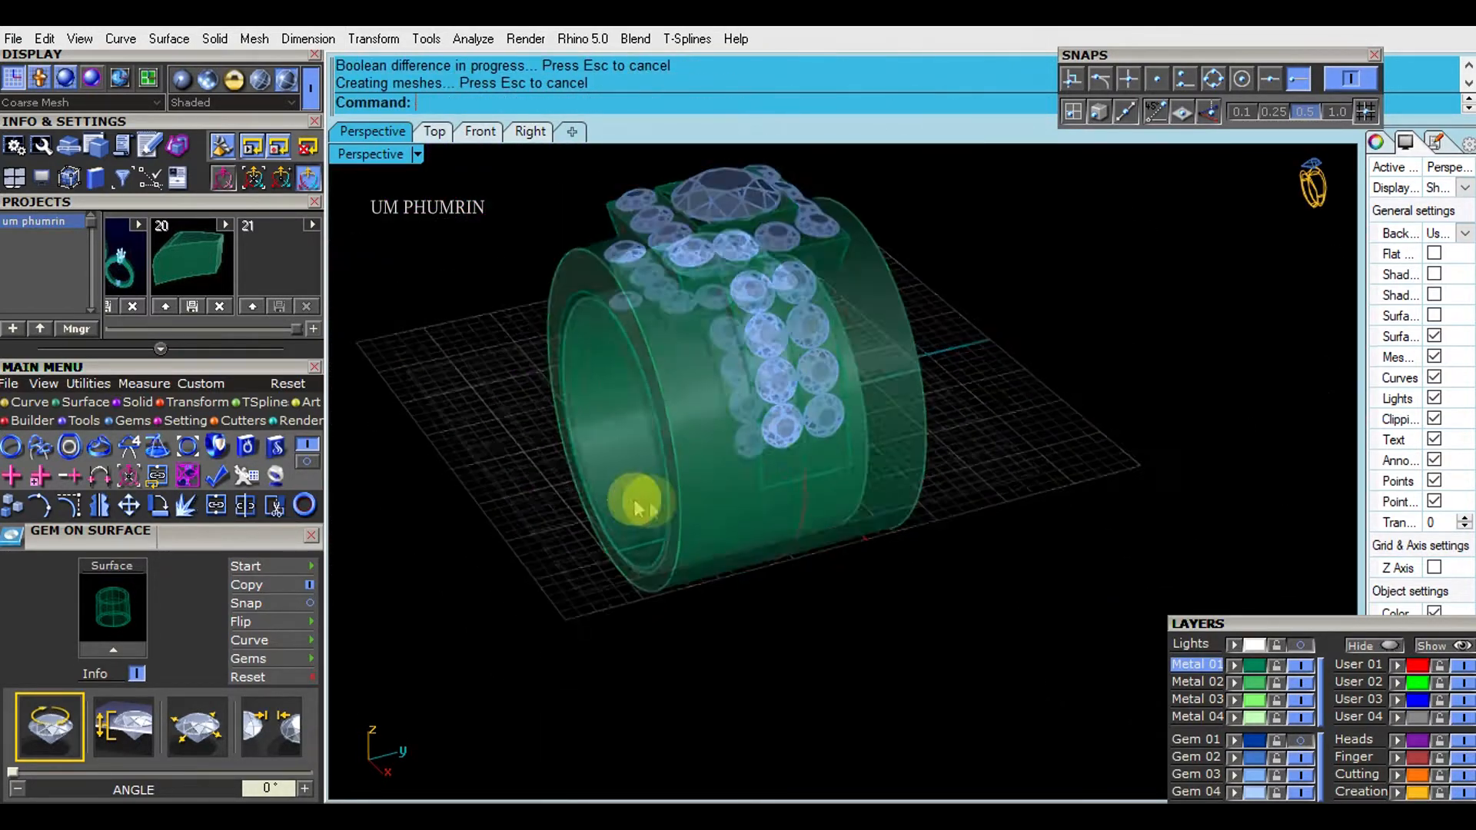
left_click(480, 131)
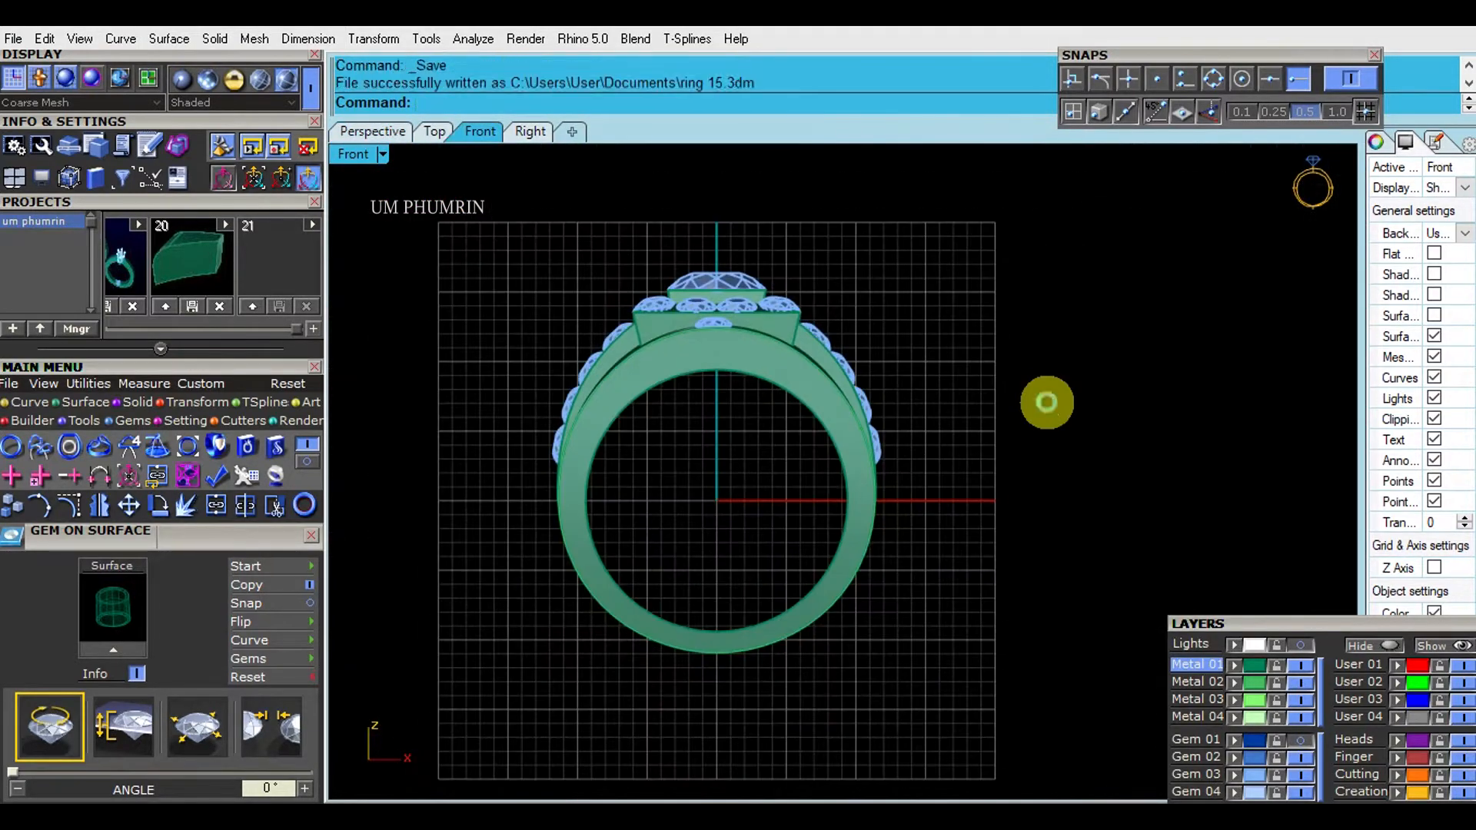
- Add one gem on the wide band beside the double row of shoulder gems
left_click(530, 131)
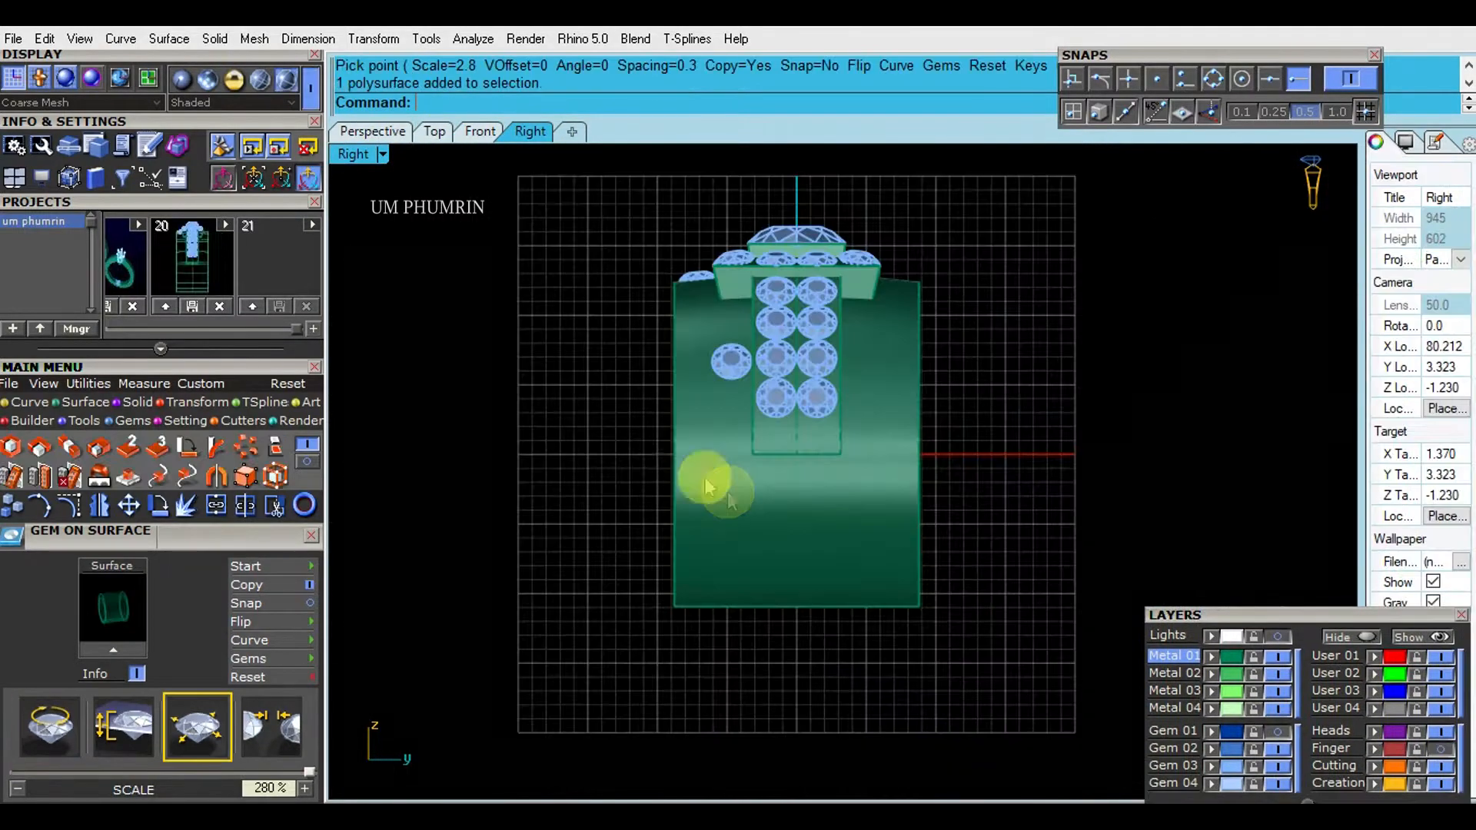
left_click(708, 483)
left_click(397, 133)
mouse_move(838, 365)
right_mouse_down()
mouse_move(956, 358)
mouse_move(853, 338)
right_mouse_up()
left_click(479, 138)
- Start a cage edit on the band with point counts of 4 in X, Y and Z
left_click(528, 132)
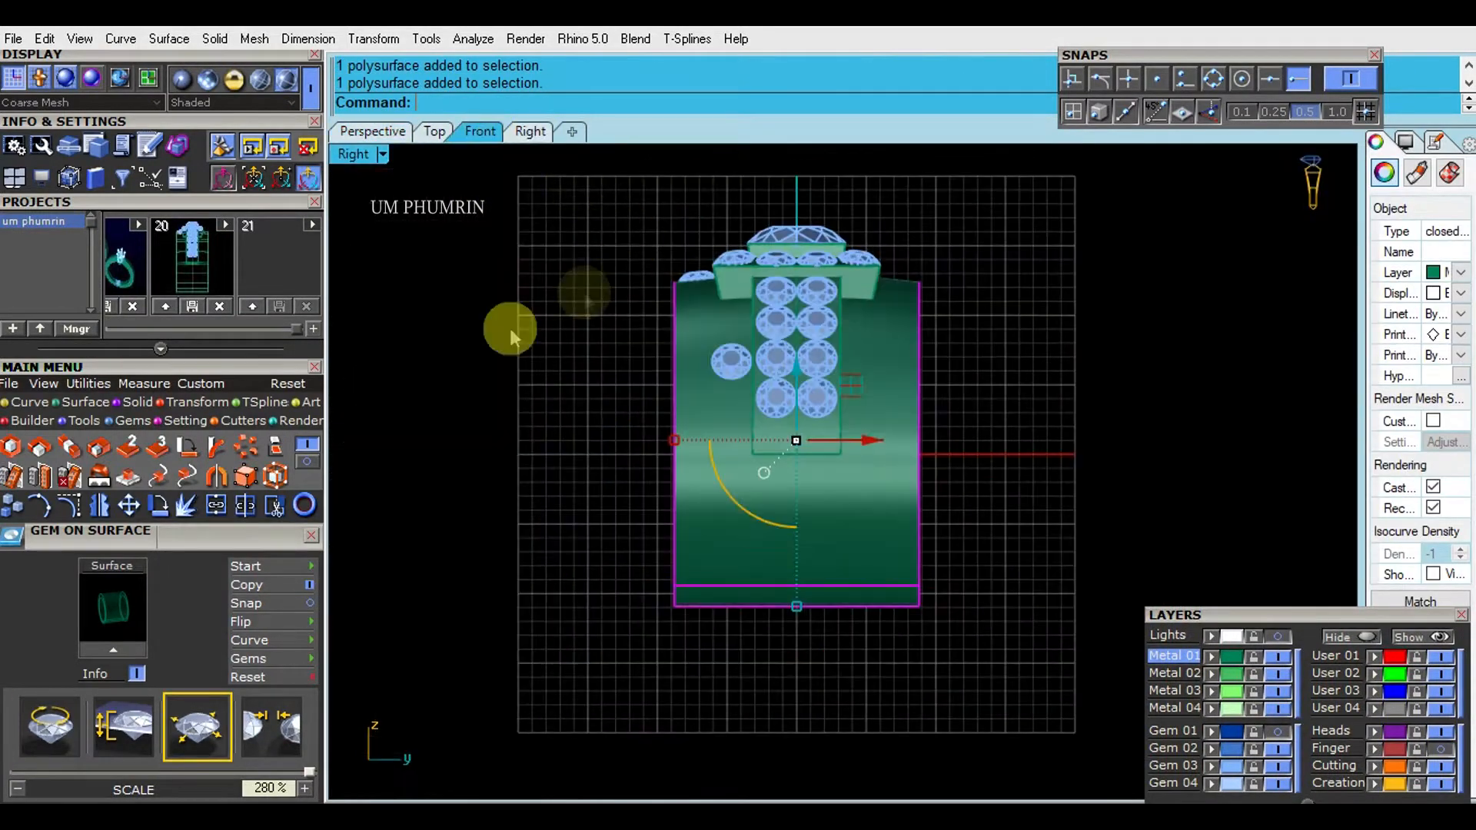
left_click(277, 475)
left_click(549, 105)
left_click(502, 105)
type("4")
key("Return")
left_click(552, 106)
key("4")
key("Return")
left_click(659, 107)
key("4")
key("Return")
- Set the cage degree to 2 in X, Y and Z and create the cage with the Global region
left_click(746, 108)
key("2")
key("Return")
left_click(846, 102)
key("2")
key("Return")
left_click(923, 102)
key("2")
key("Return")
key("Return")
key("Return")
- Taper the band toward its bottom by scaling the lower cage points inward along Y in the Right view
left_click_drag(577, 402, 1049, 620)
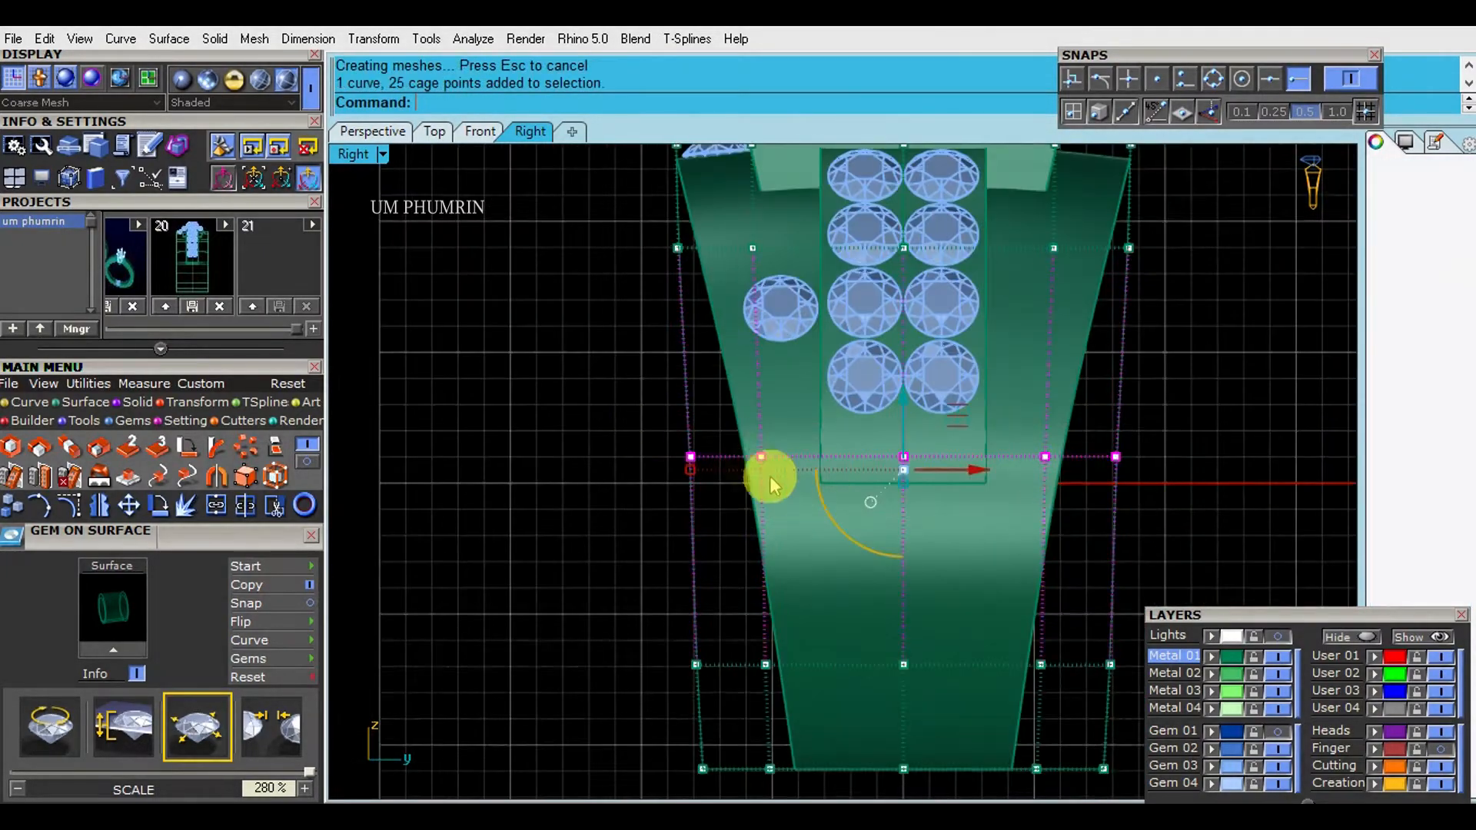
scroll(771, 478, "up", 4)
left_click_drag(648, 466, 635, 468)
scroll(721, 490, "down", 8)
right_click_drag(615, 580, 607, 496)
left_click(614, 498)
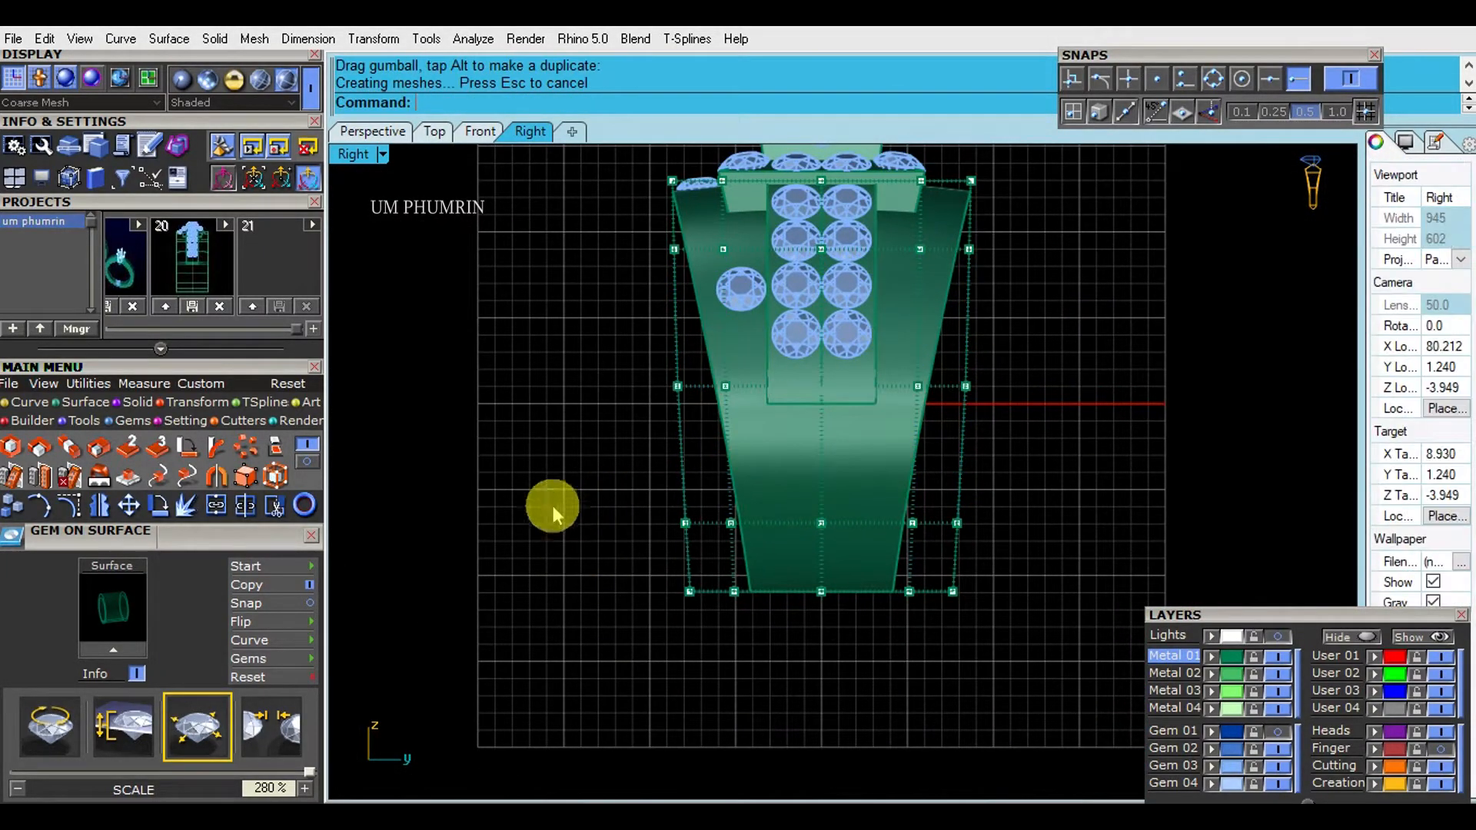
- Narrow the band's base further using the lower rows of cage points
left_click_drag(560, 513, 1101, 659)
scroll(699, 578, "up", 6)
left_click_drag(677, 542, 672, 543)
left_click_drag(600, 574, 1130, 637)
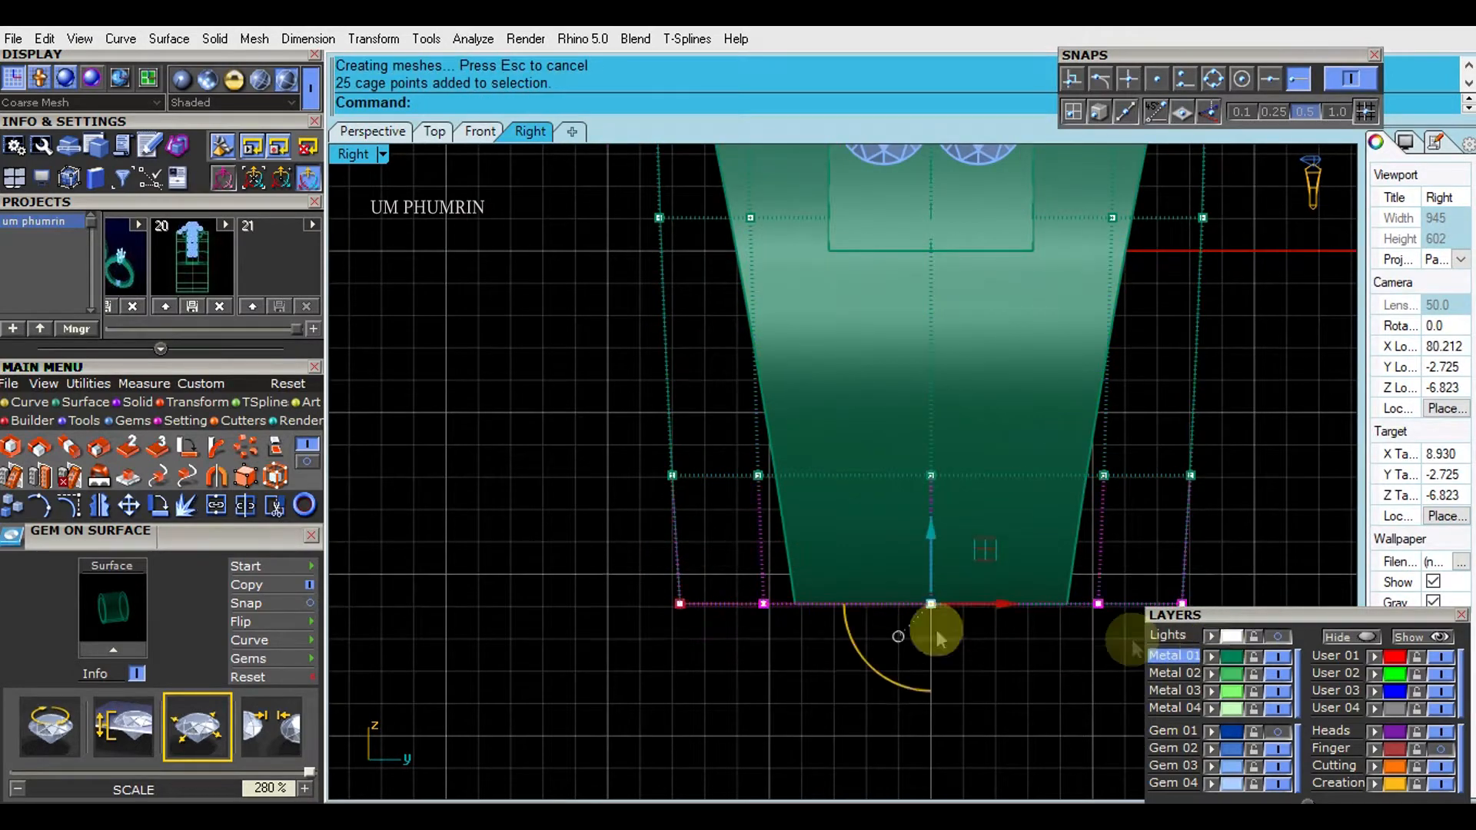
scroll(662, 593, "up", 3)
key("Escape")
- Delete the edit cage around the tapered band and save the file
scroll(901, 569, "down", 12)
right_click_drag(890, 582, 810, 650)
key("Escape")
left_click_drag(1025, 701, 960, 624)
scroll(1004, 591, "down", 4)
key("Delete")
right_click_drag(654, 292, 532, 252)
left_click(378, 133)
right_click_drag(995, 390, 796, 433)
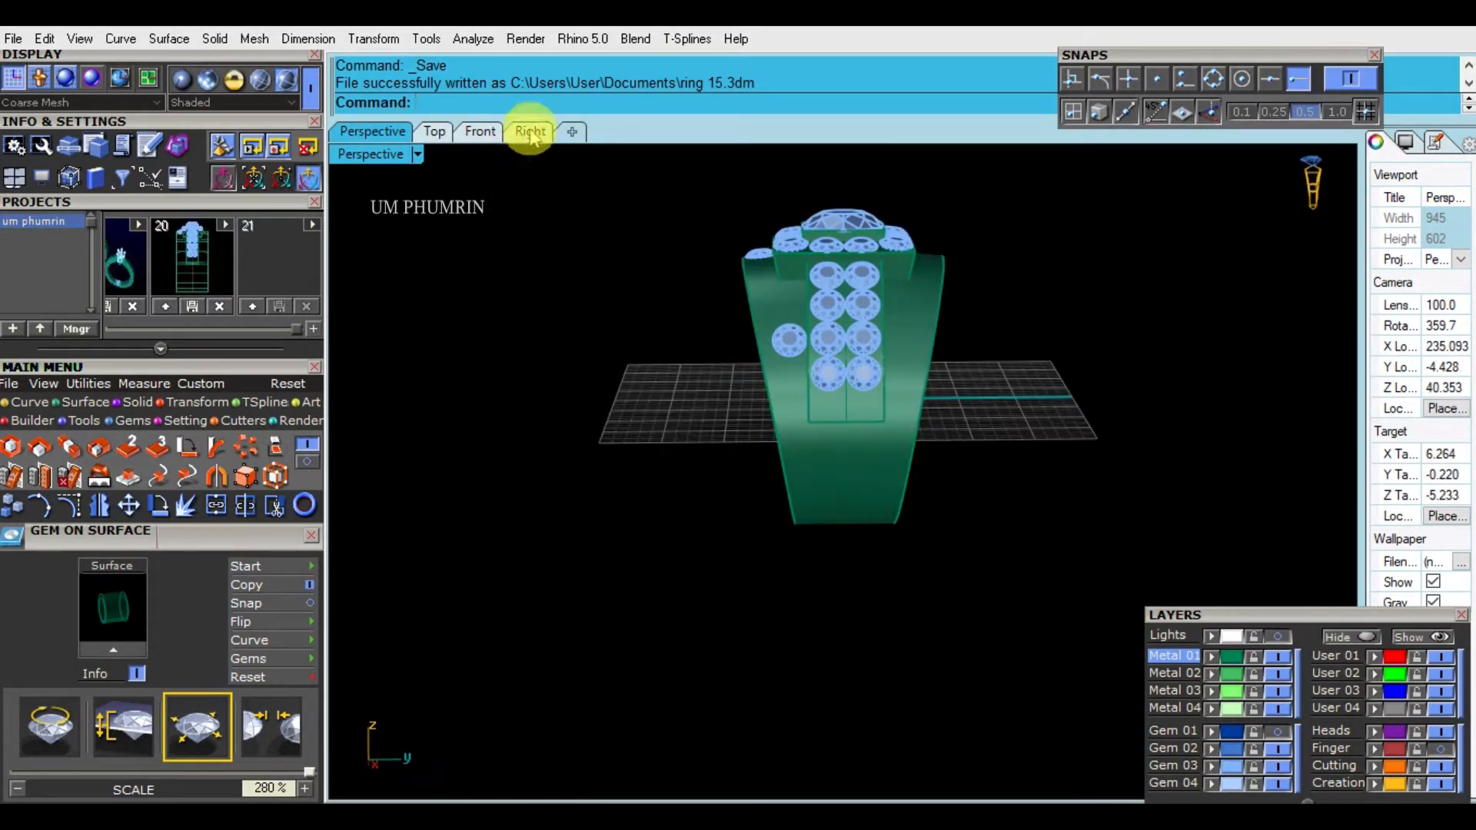
- Extract a centred isocurve across the band's outer surface in front of the head, using the quadrant snap
left_click(529, 132)
scroll(751, 412, "up", 2)
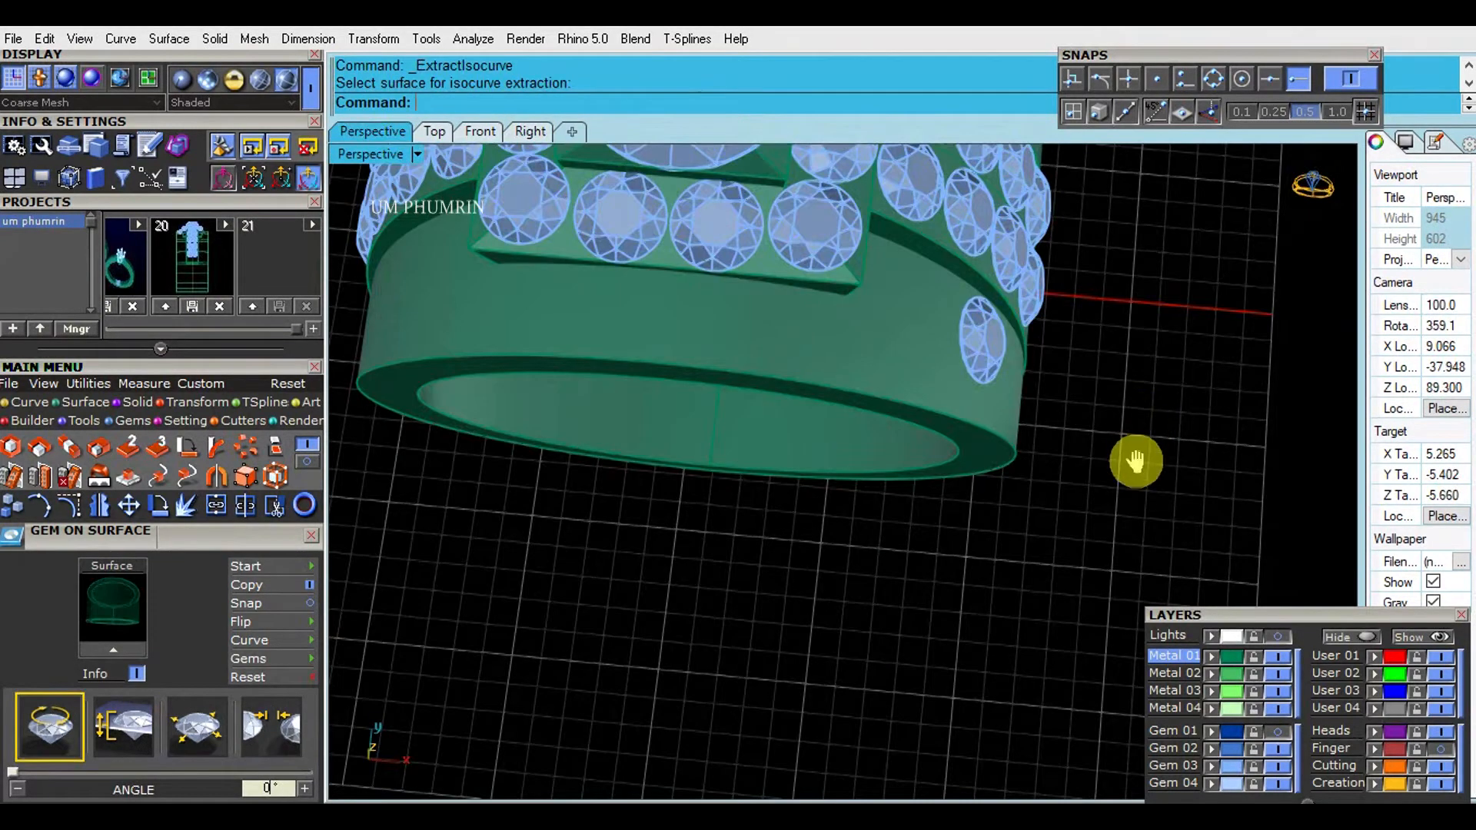
type("Ex")
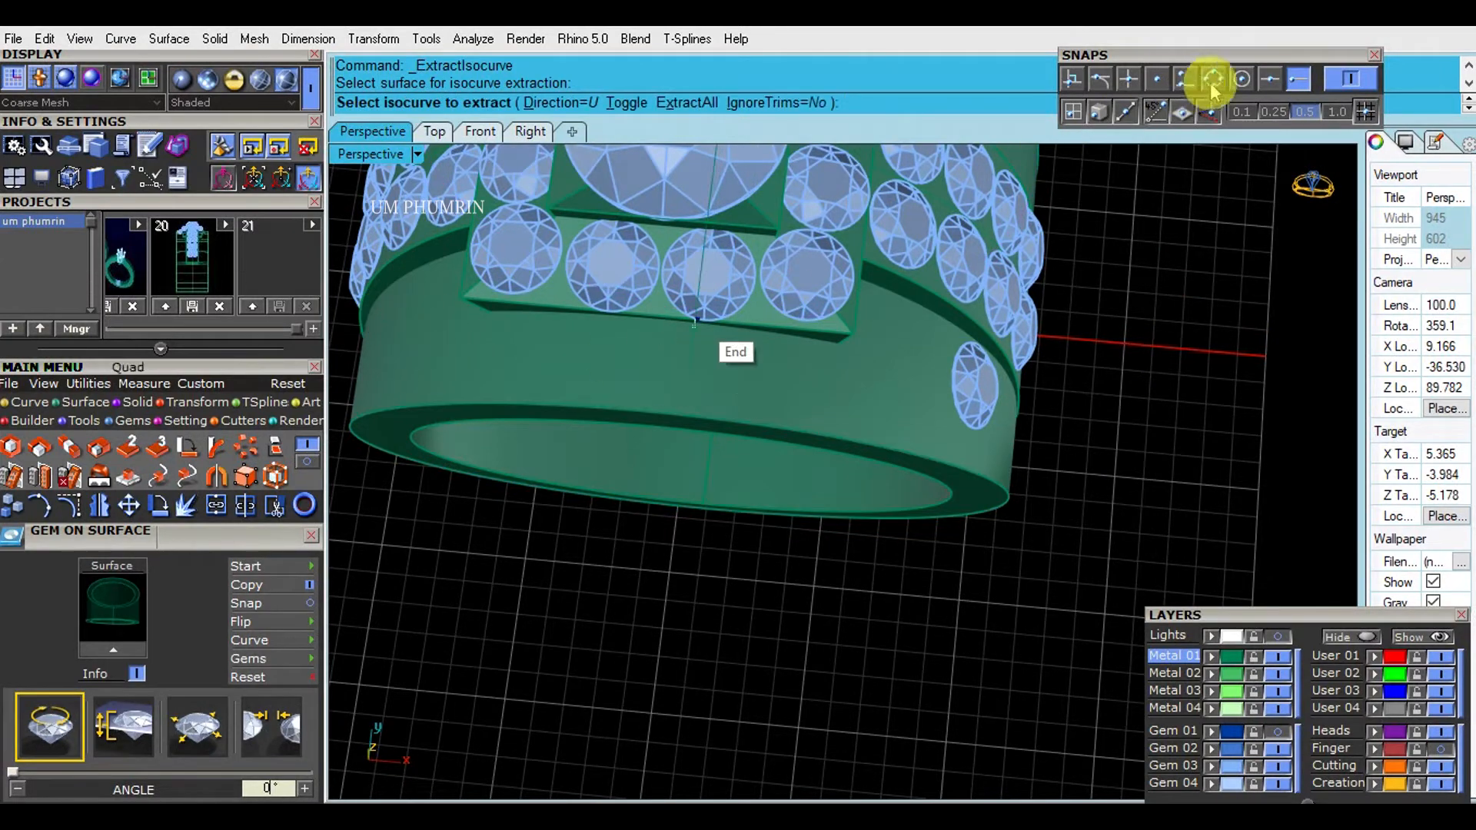
left_click(655, 412)
key("Return")
right_click_drag(751, 402, 721, 386)
left_click(649, 362)
right_click(1144, 511)
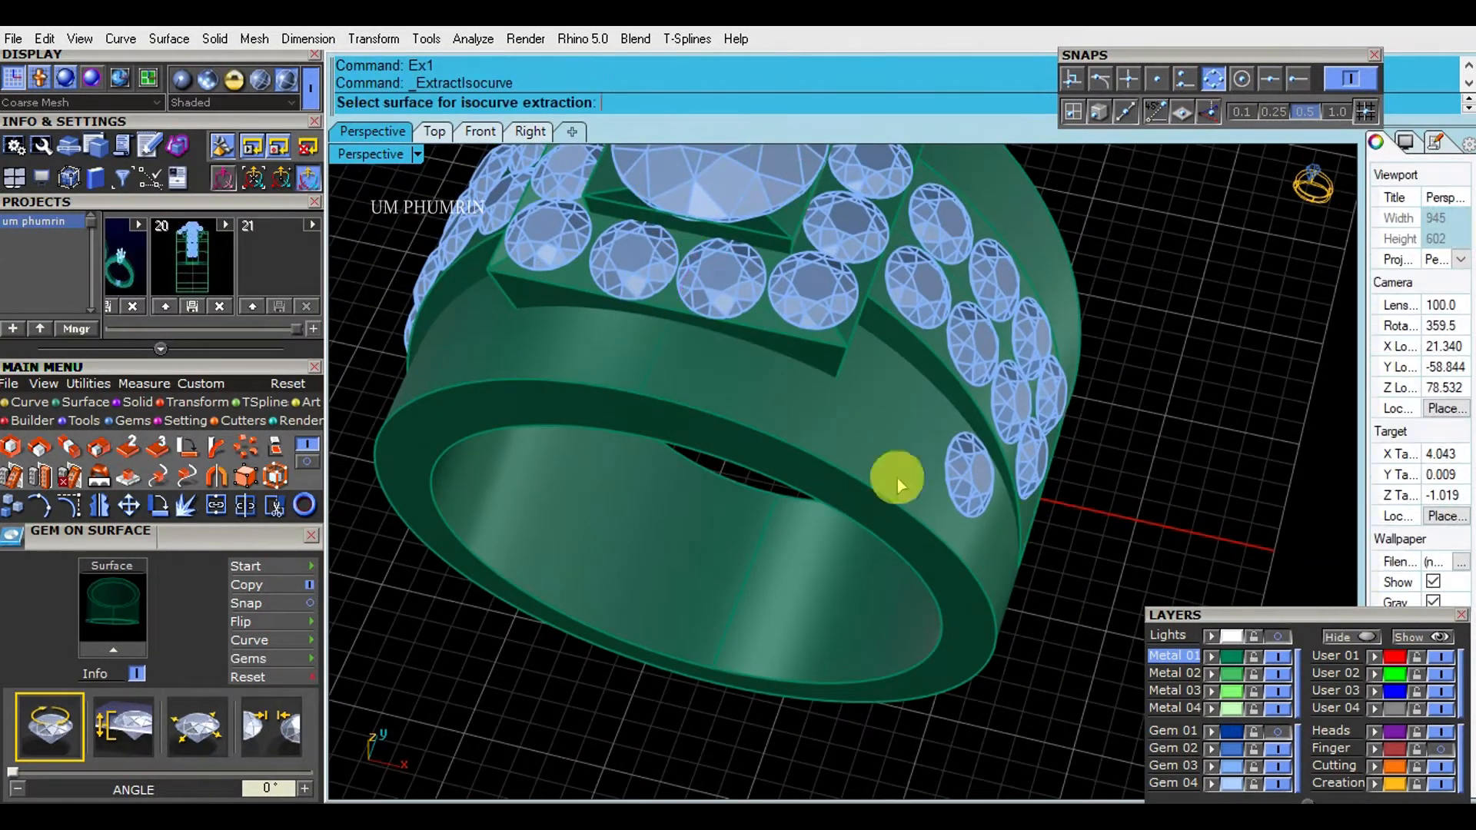
left_click(664, 347)
- Place two 2.6 mm gems on the band's outer surface in front of the head, on one side of the centre isocurve
scroll(866, 441, "up", 3)
type("gs")
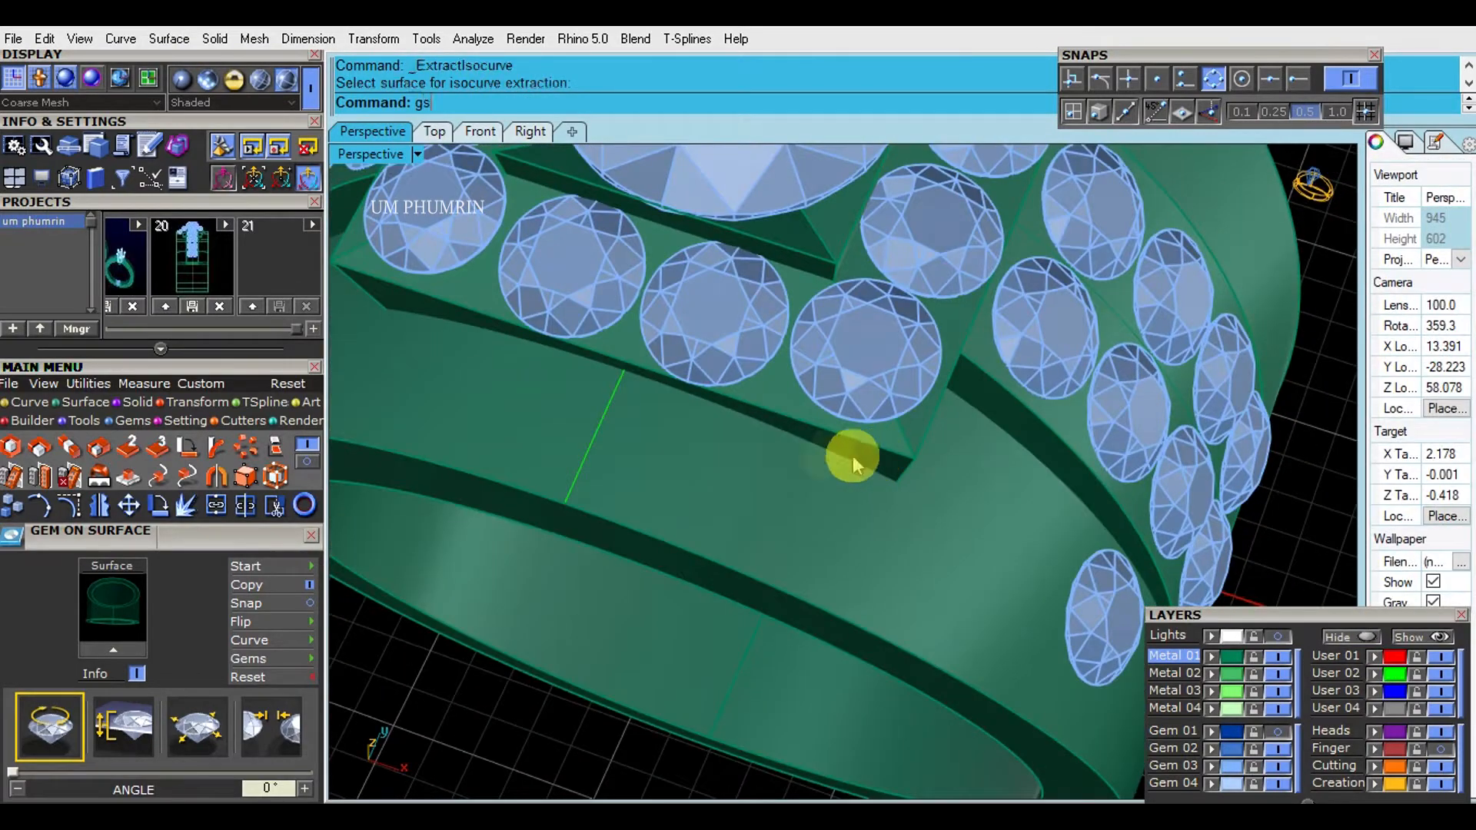
key("Return")
left_click(799, 514)
scroll(800, 514, "up", 5)
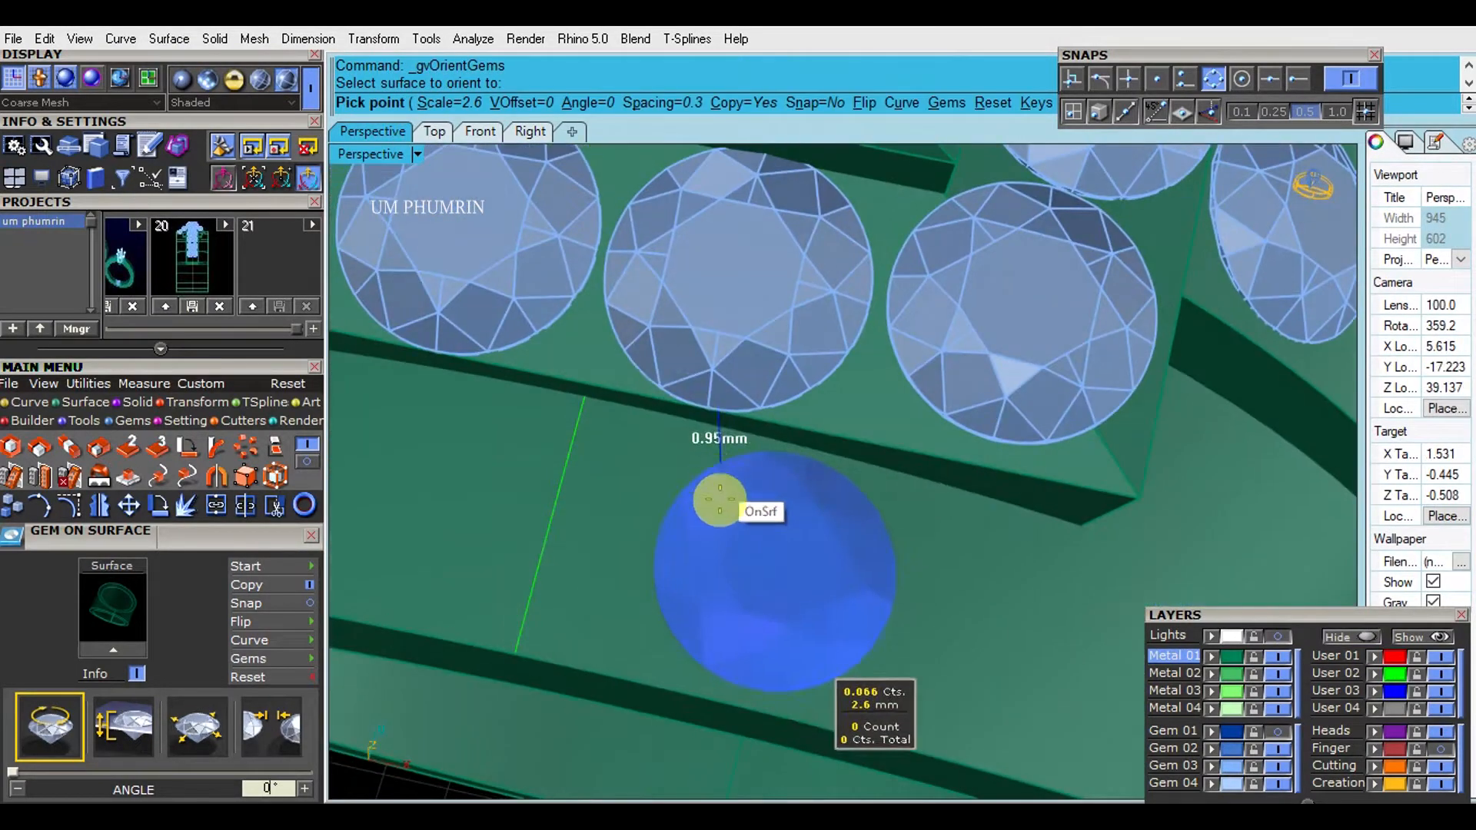
scroll(719, 499, "up", 5)
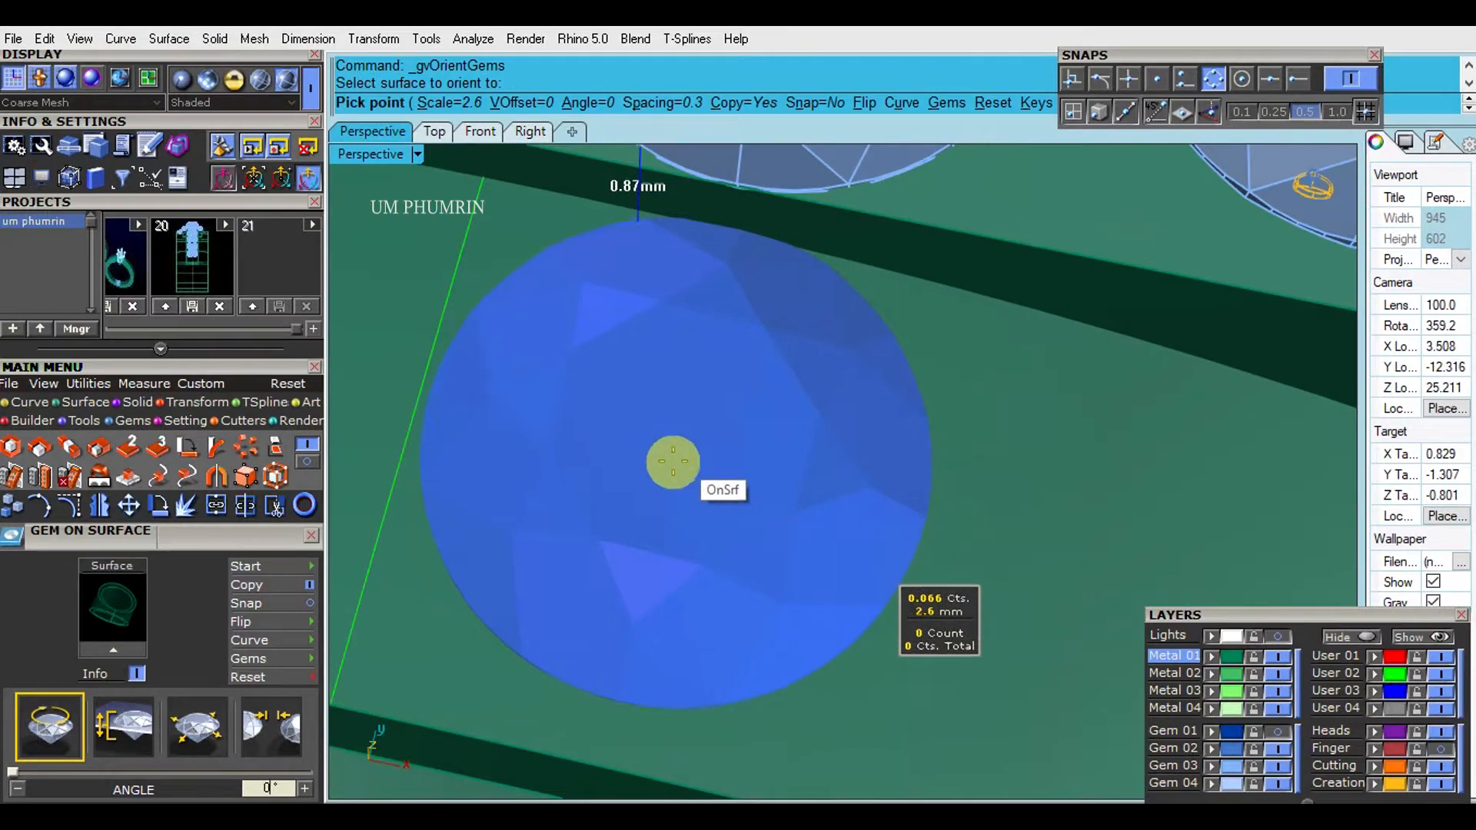
left_click(672, 462)
scroll(675, 431, "down", 5)
scroll(599, 275, "up", 5)
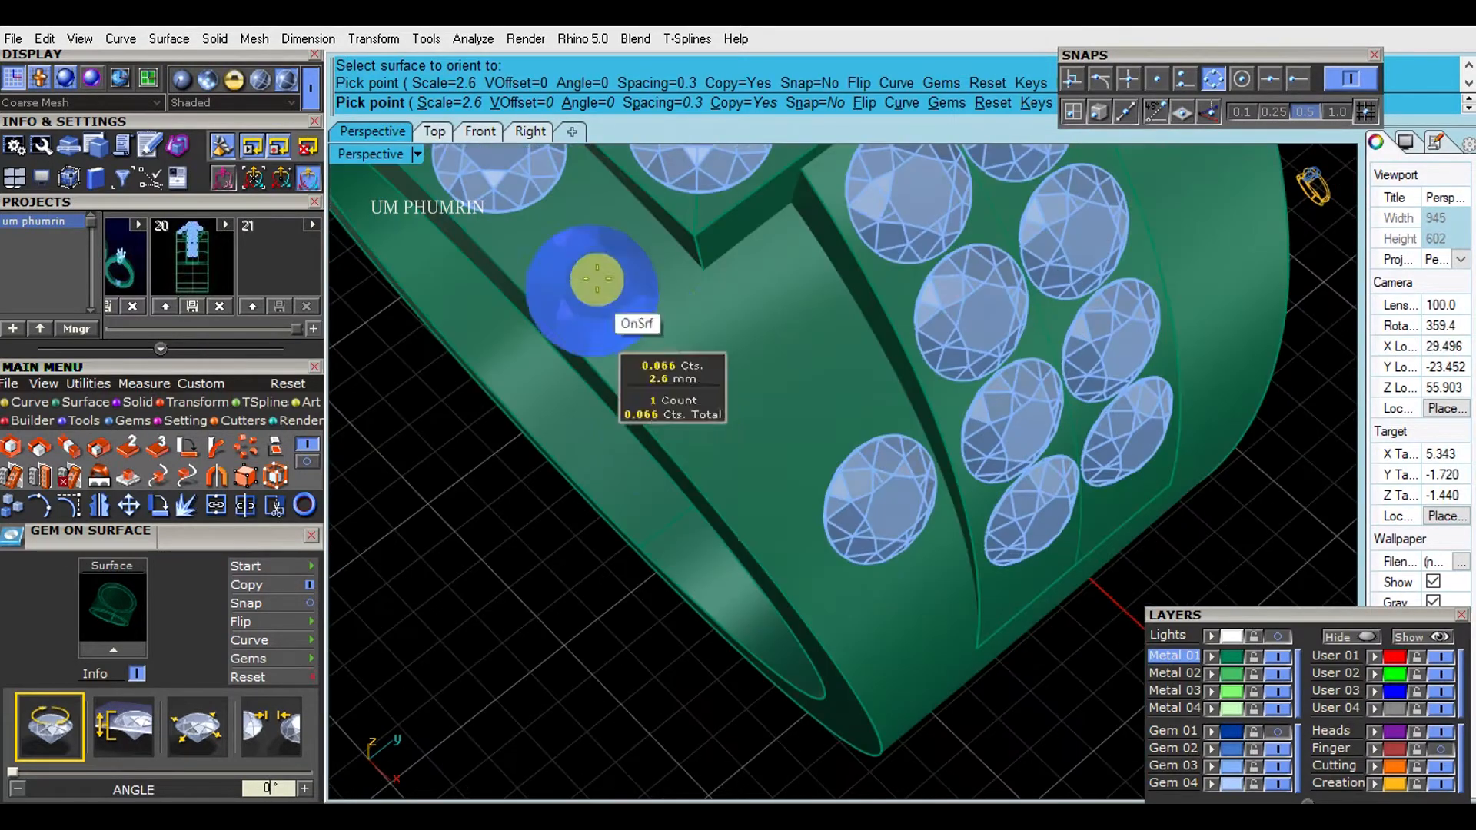
scroll(616, 315, "up", 3)
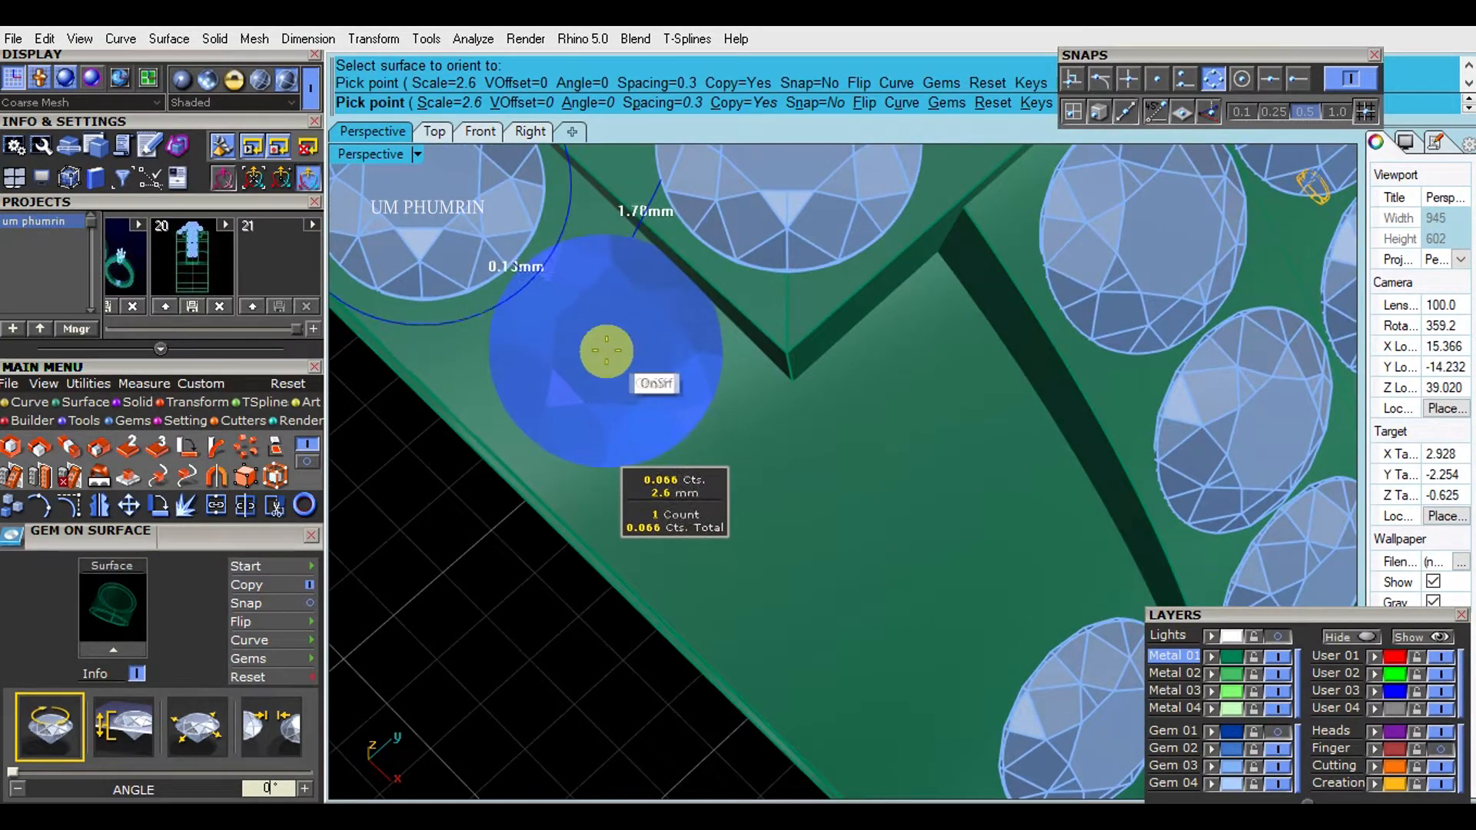
left_click(605, 351)
right_click(661, 392)
- Mirror the two front gems to the other side of the centre isocurve, with the mirror plane starting at the origin
scroll(662, 392, "down", 6)
right_click_drag(661, 392, 867, 405)
left_click(789, 403)
left_click(731, 394, "shift")
left_click(721, 387)
left_click(818, 400, "shift")
type("mm")
key("Return")
type("0")
key("Return")
left_click(746, 720)
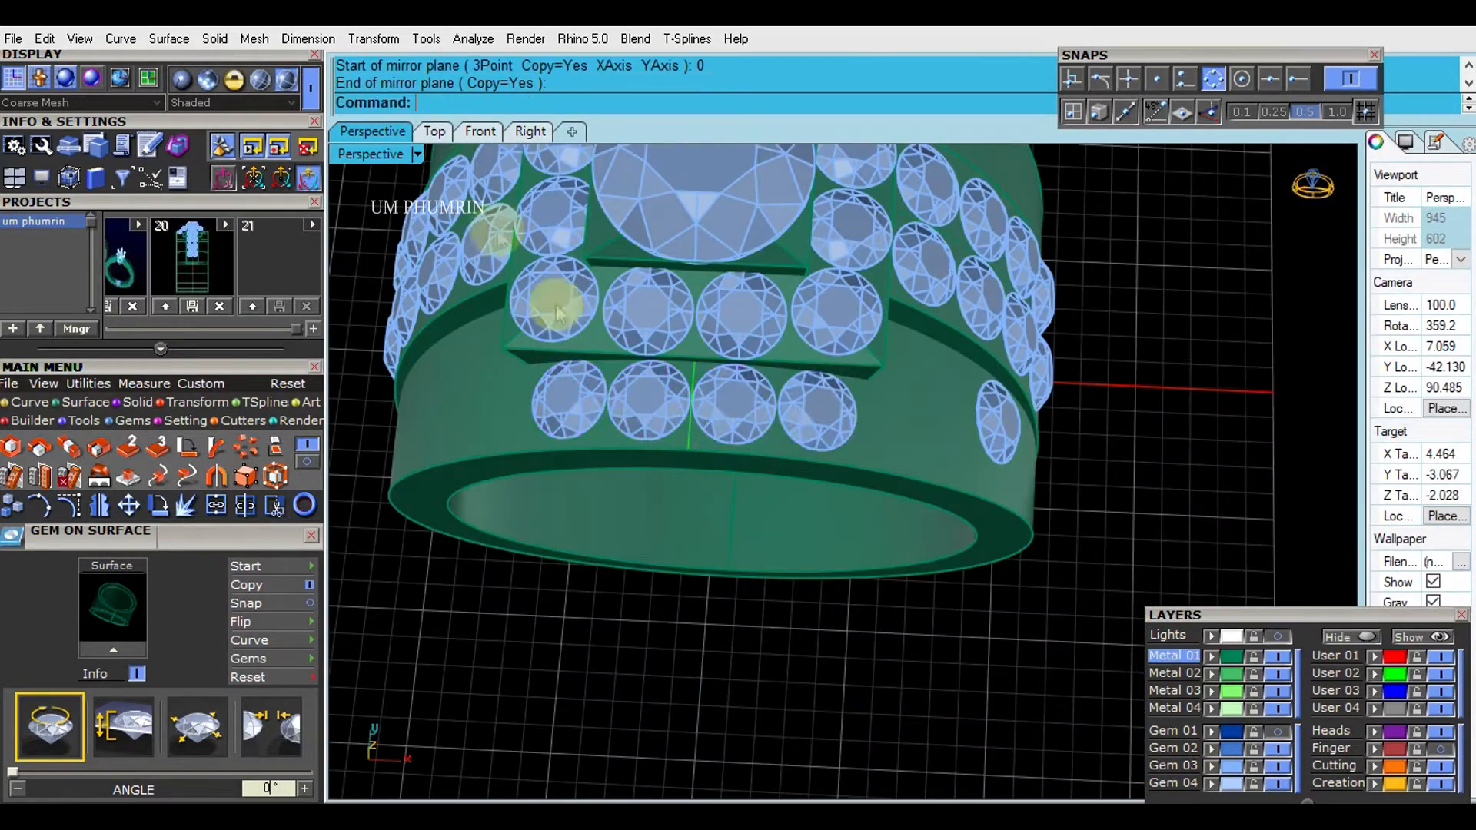
- Measure the gap between the two middle front gems in the Top view with an aligned dimension
left_click(434, 132)
type("da")
key("Return")
scroll(733, 428, "up", 4)
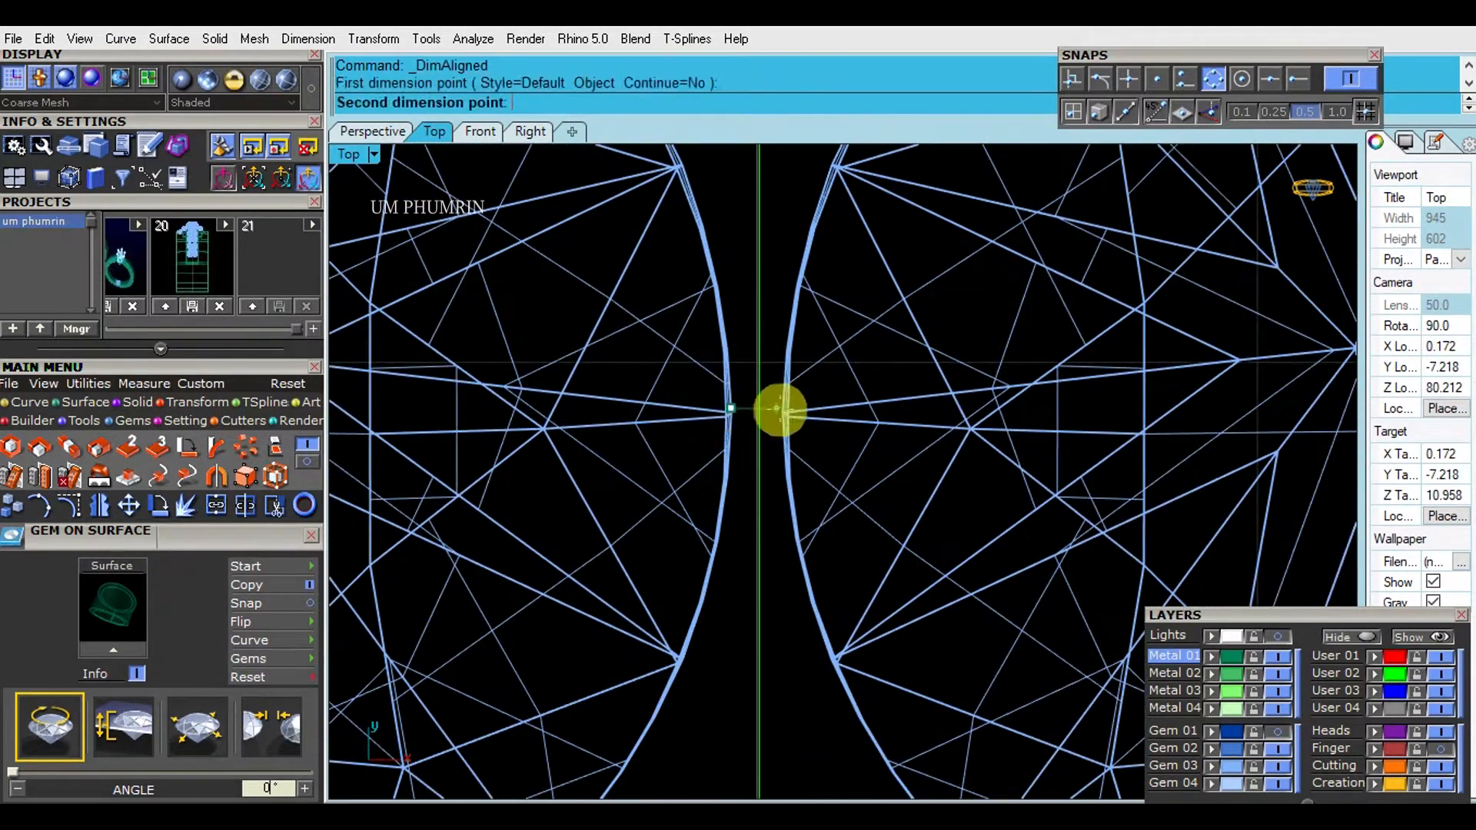
left_click(785, 412)
scroll(784, 415, "down", 2)
key("Escape")
scroll(791, 542, "down", 12)
left_click(377, 131)
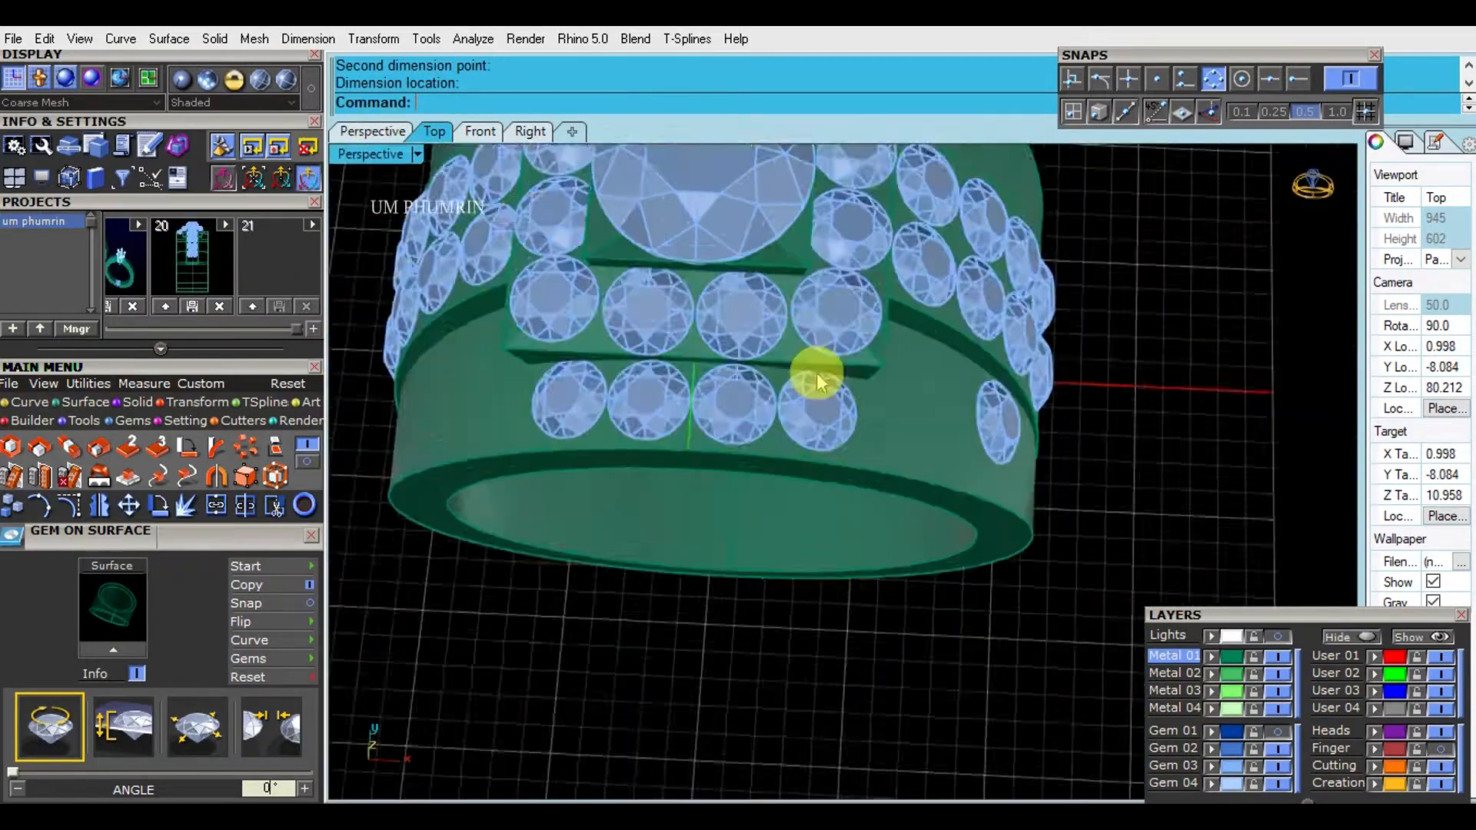
- Duplicate the band's front outer edge as a curve, with the output layer set to Input
right_click_drag(1091, 445, 1088, 461, "shift")
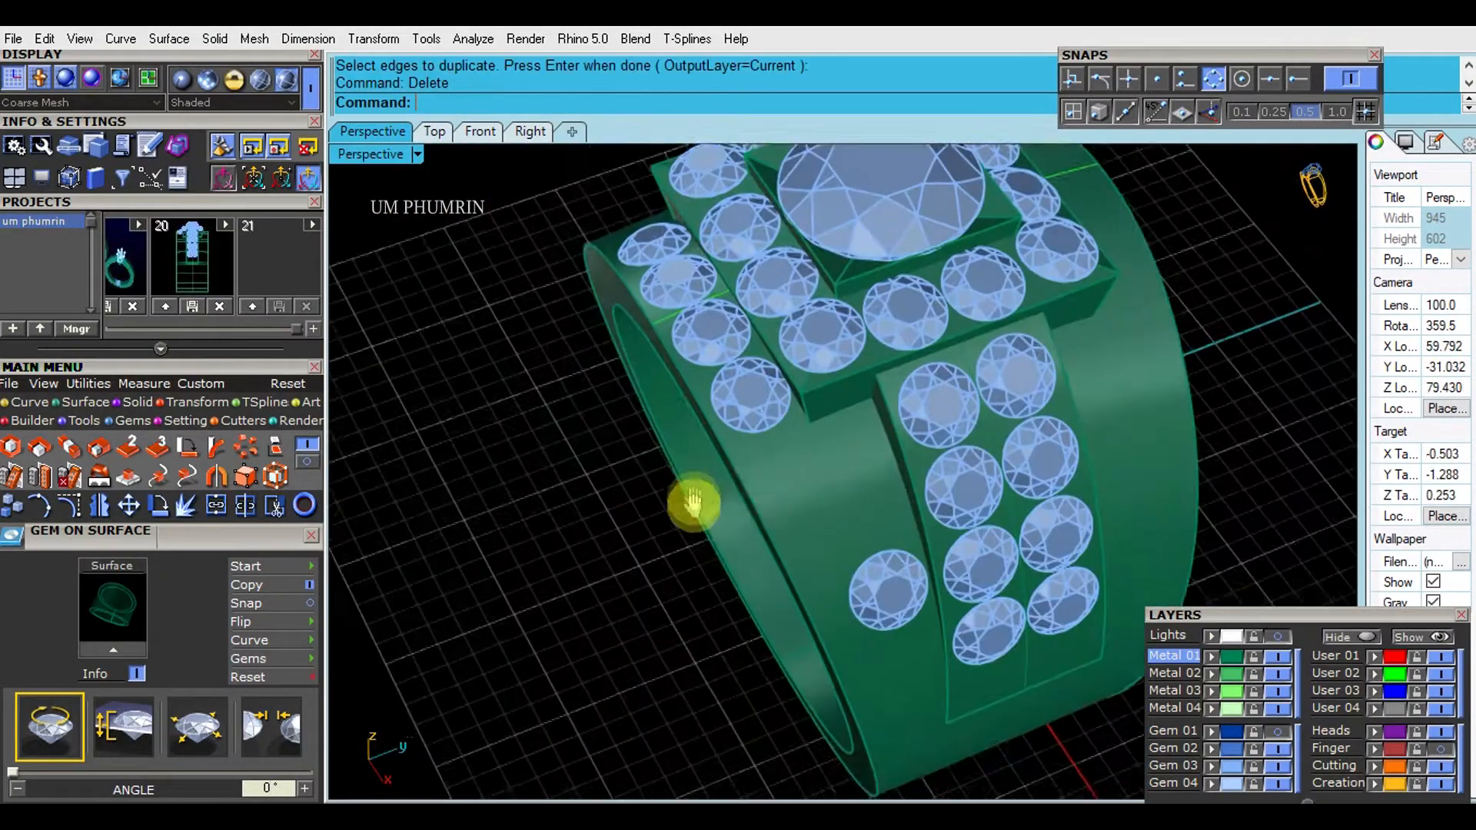
mouse_move(692, 505)
right_mouse_down()
mouse_move(753, 507)
mouse_move(718, 501)
right_mouse_up()
scroll(756, 501, "down", 1)
type("D1")
key("Return")
type("O")
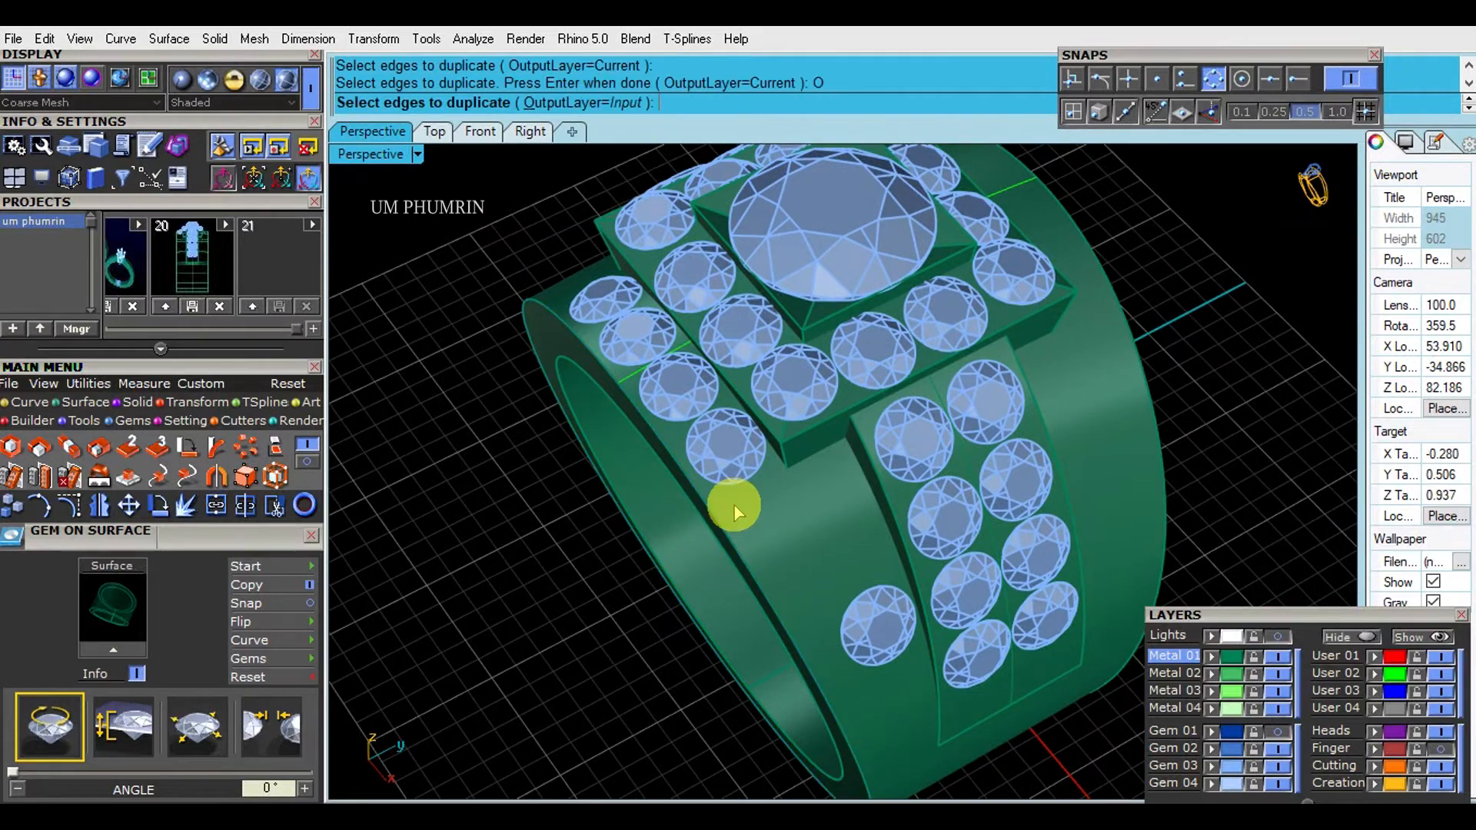
key("Return")
left_click(731, 527)
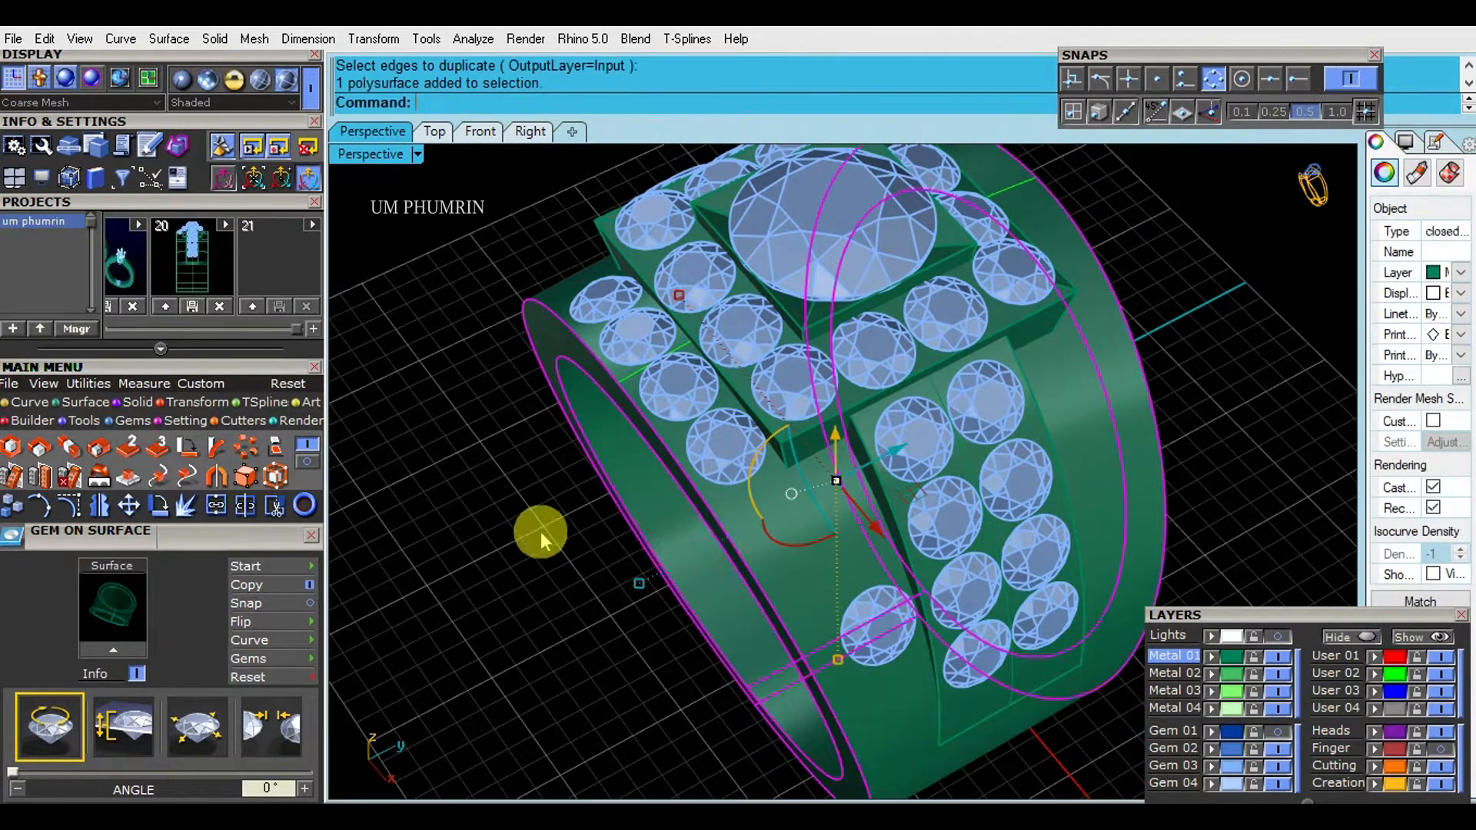
left_click(542, 533)
type("D1")
key("Return")
- Offset the duplicated edge curve 0.2 mm inward along the band's outer surface
type("O2")
key("Return")
left_click(768, 534)
right_click_drag(689, 636, 673, 671, "shift")
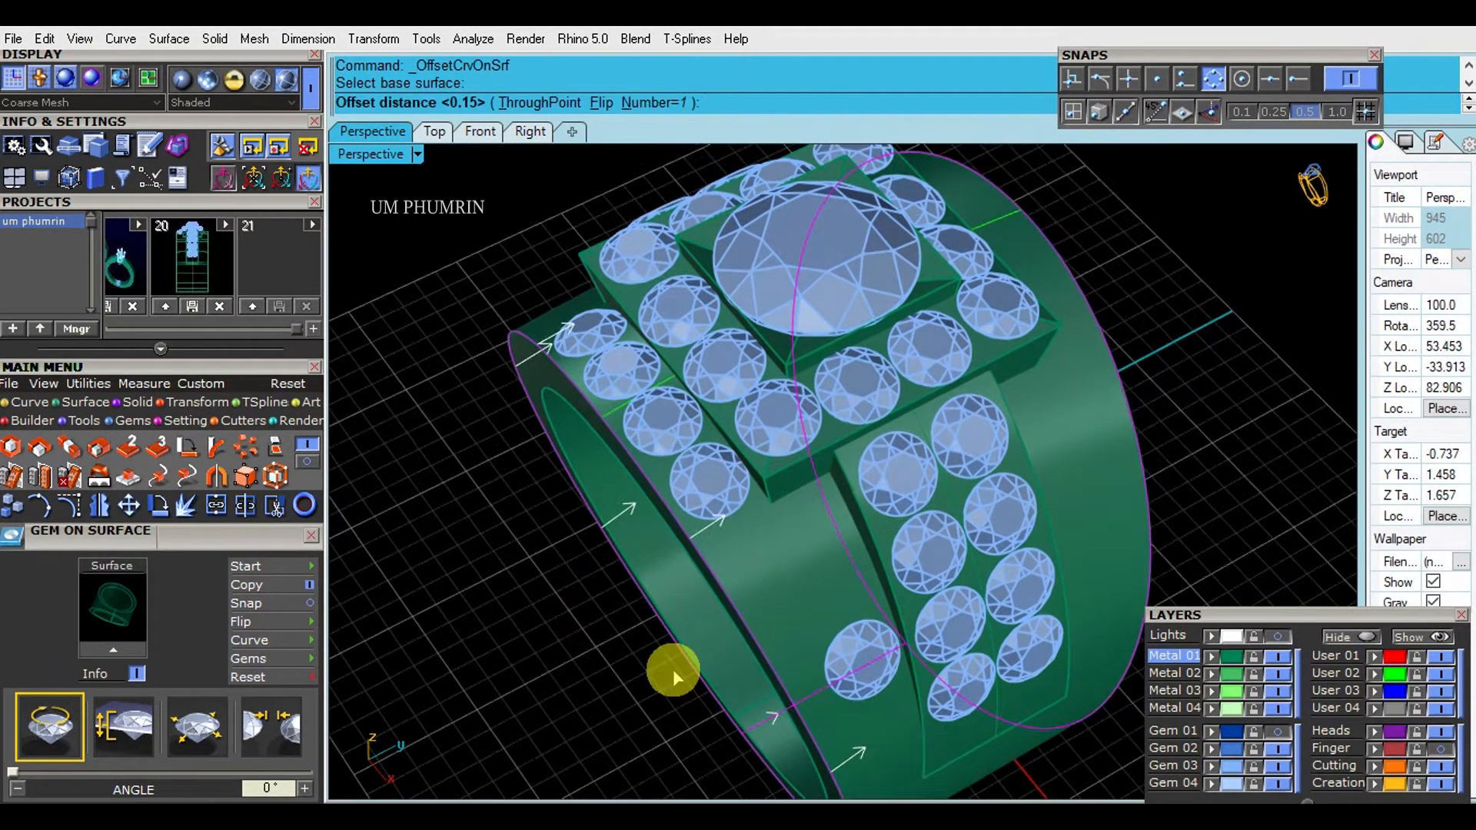
scroll(658, 538, "up", 4)
key("Return")
left_click(833, 532)
right_click_drag(855, 534, 764, 494, "shift")
scroll(652, 506, "up", 4)
scroll(652, 506, "down", 4)
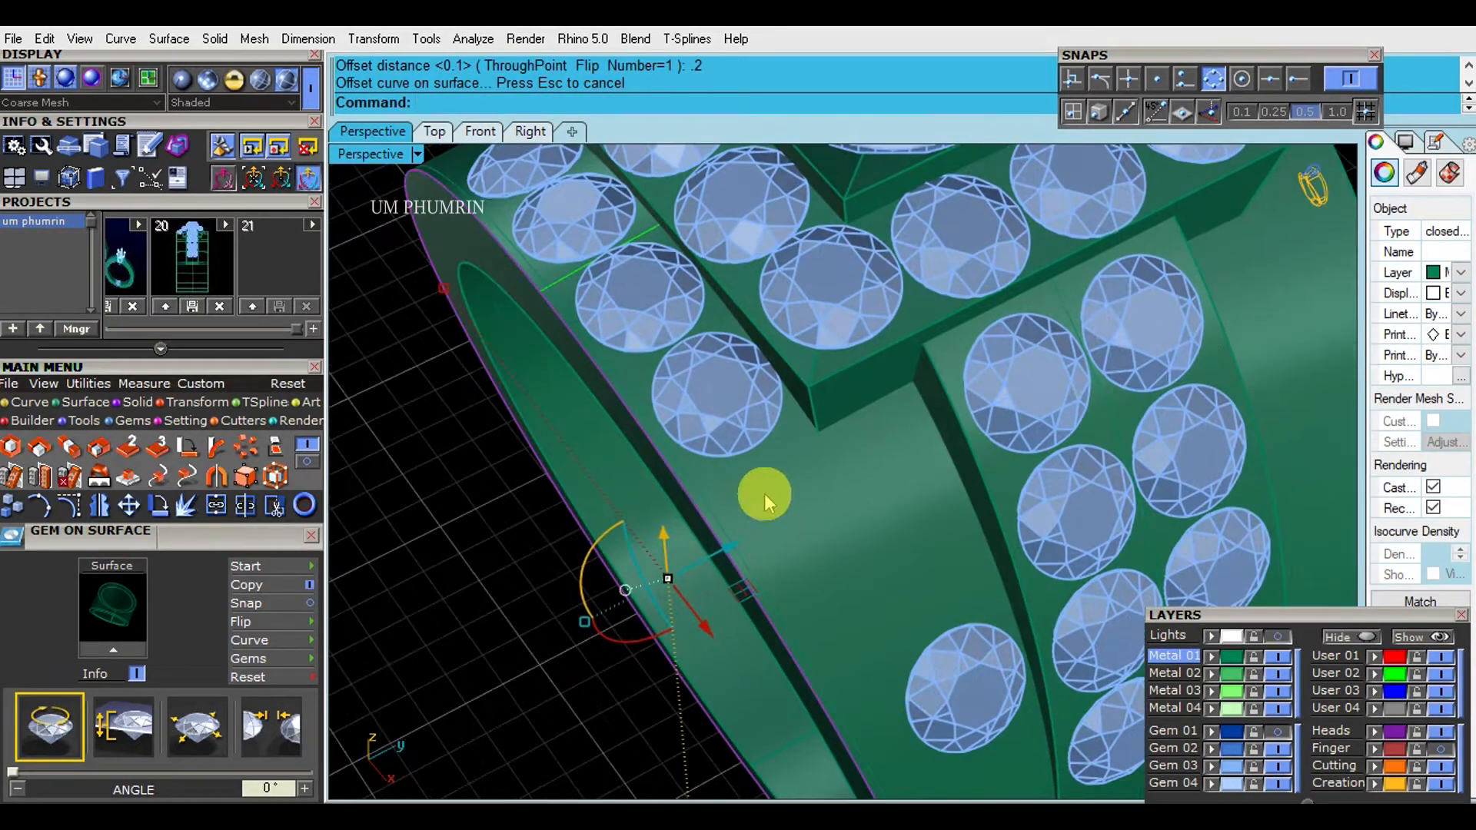
- Delete the duplicated edge curve and put the remaining offset curve on the User 02 layer
key("Delete")
left_click(719, 527)
left_click(1354, 677)
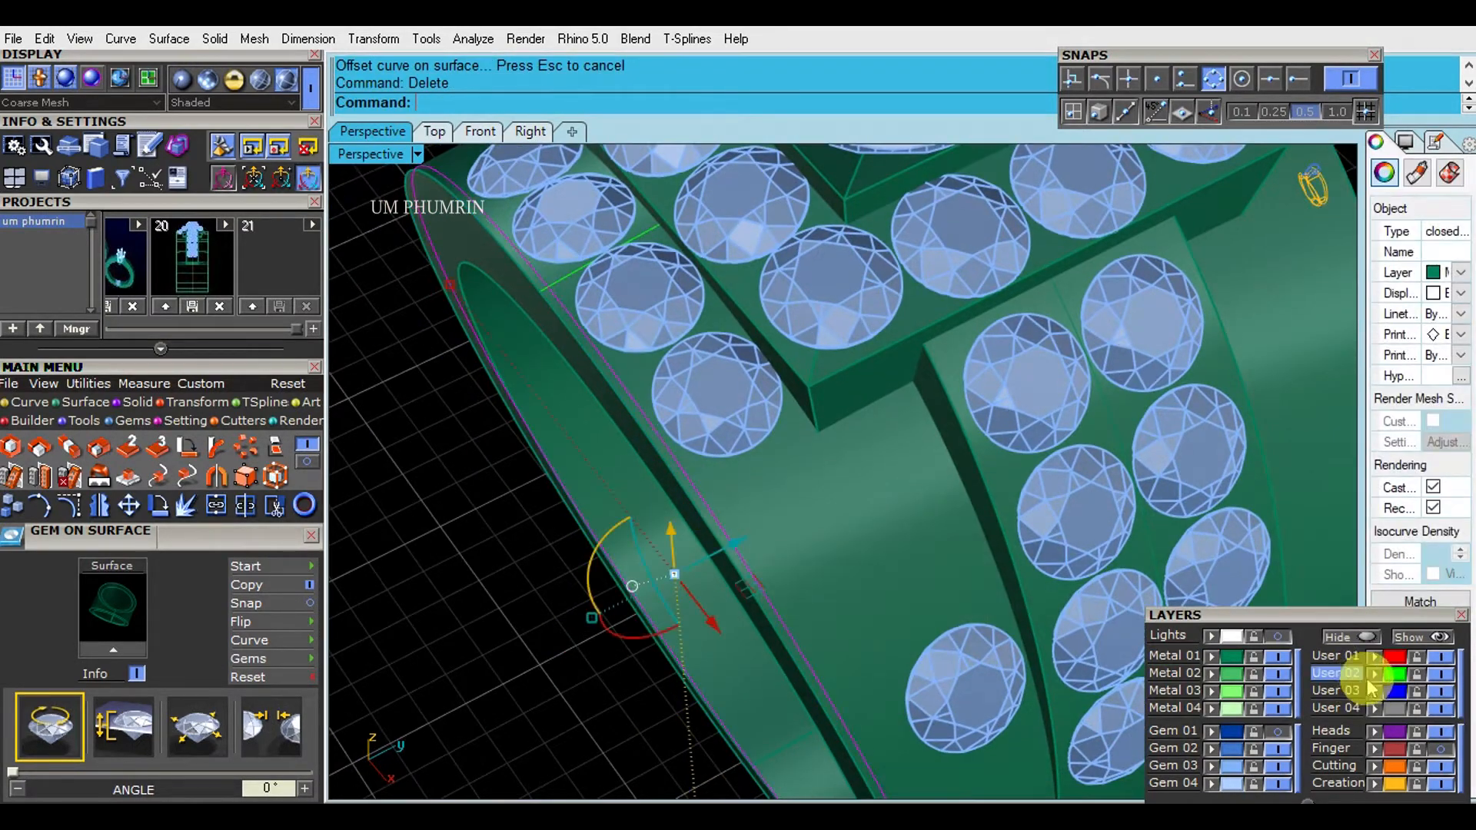
scroll(859, 507, "down", 5)
key("Escape")
- Offset the User 02 curve a further 0.15 mm inward on the band surface and save the file
scroll(760, 489, "up", 7)
left_click(786, 523)
type("O2")
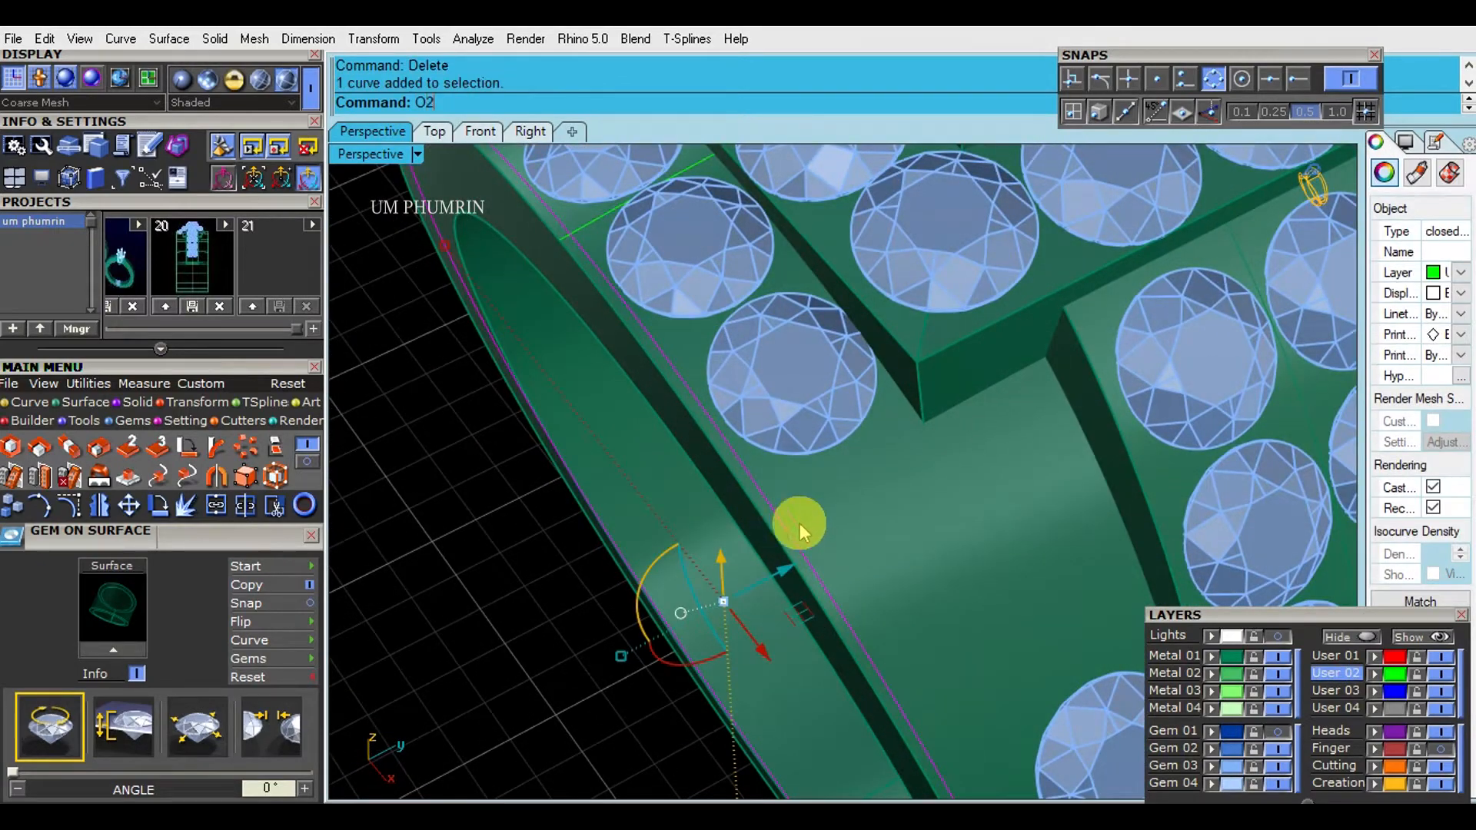
key("Return")
left_click(864, 537)
type(".15")
key("Return")
scroll(864, 536, "down", 6)
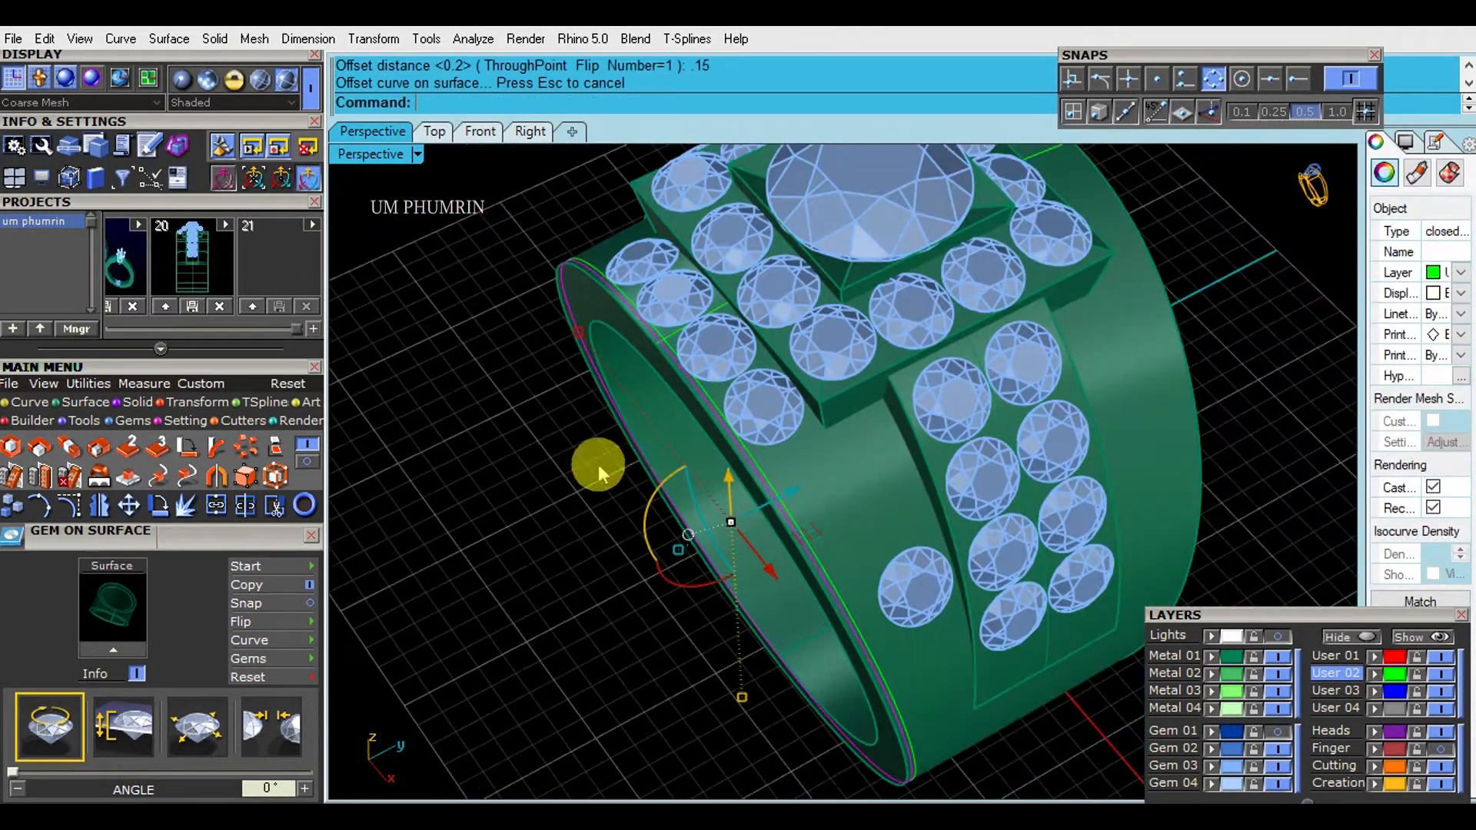
key("ctrl+s")
- Examine the front gem row, the side gems and the edge offset curves from several angles
scroll(1133, 420, "up", 6)
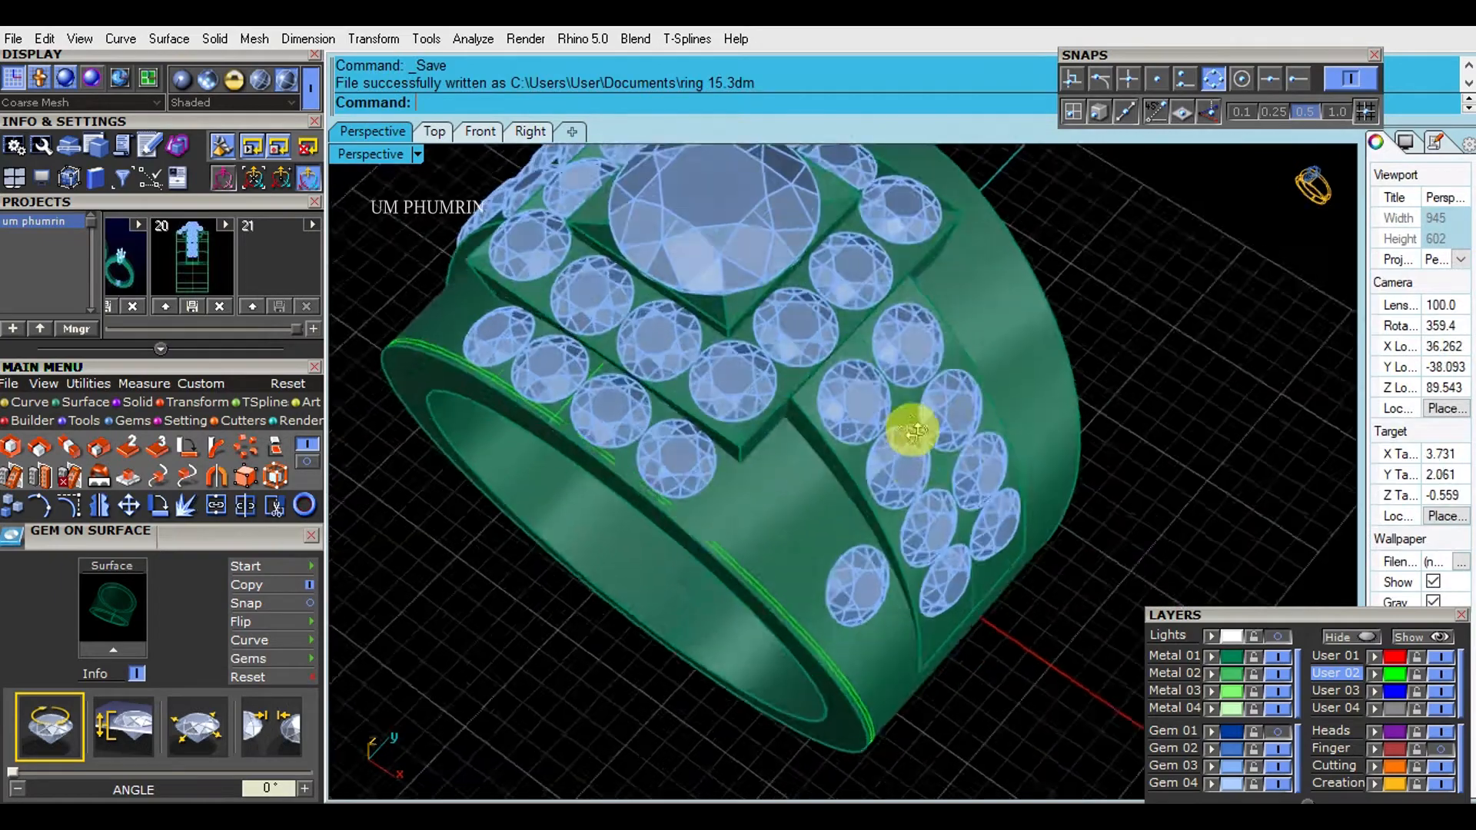
scroll(805, 466, "up", 4)
right_click_drag(877, 469, 823, 571)
scroll(853, 481, "down", 8)
scroll(857, 484, "up", 2)
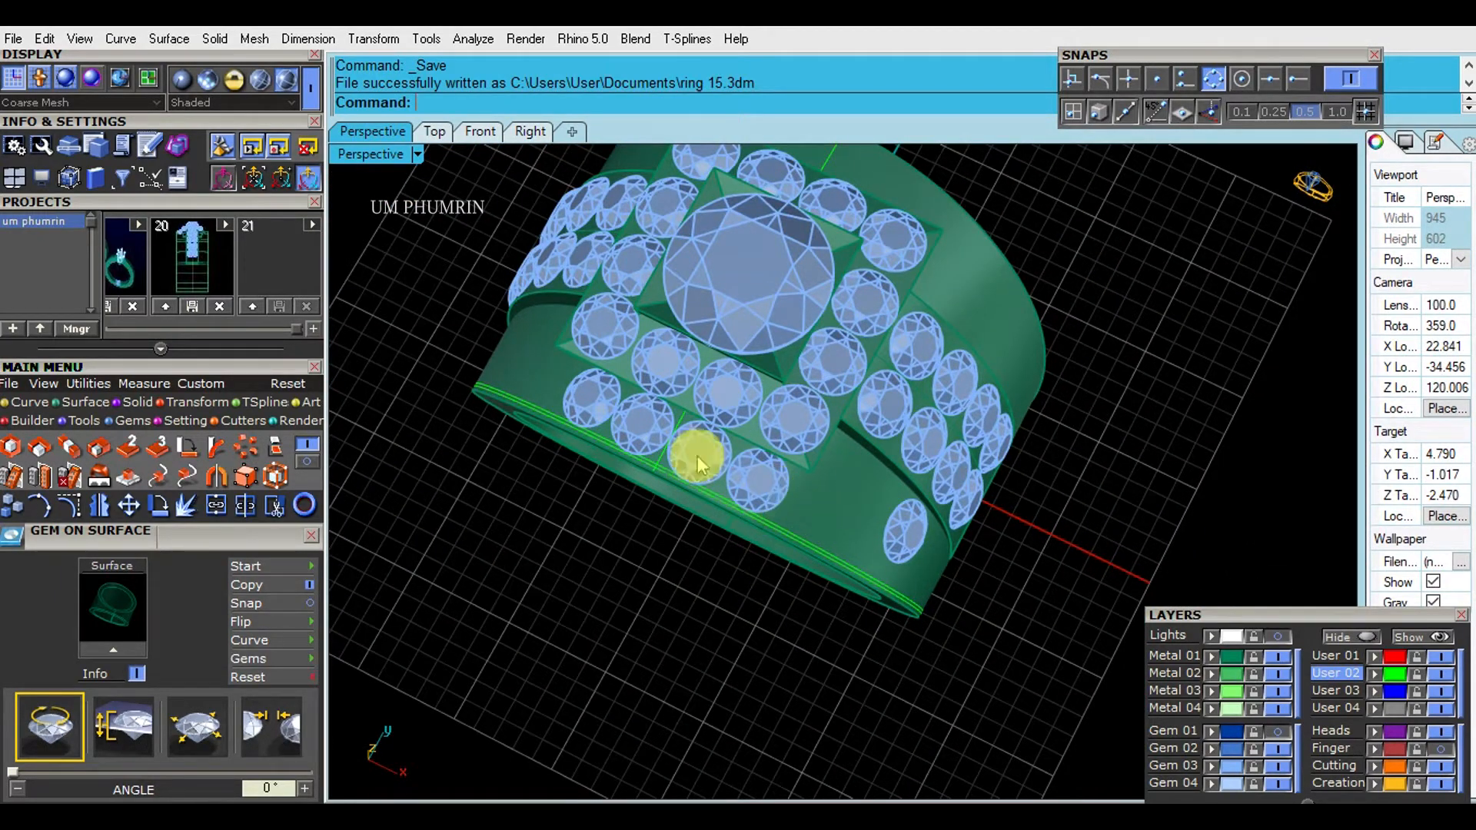
right_click_drag(796, 499, 959, 639)
scroll(852, 542, "up", 5)
right_click_drag(852, 542, 694, 453)
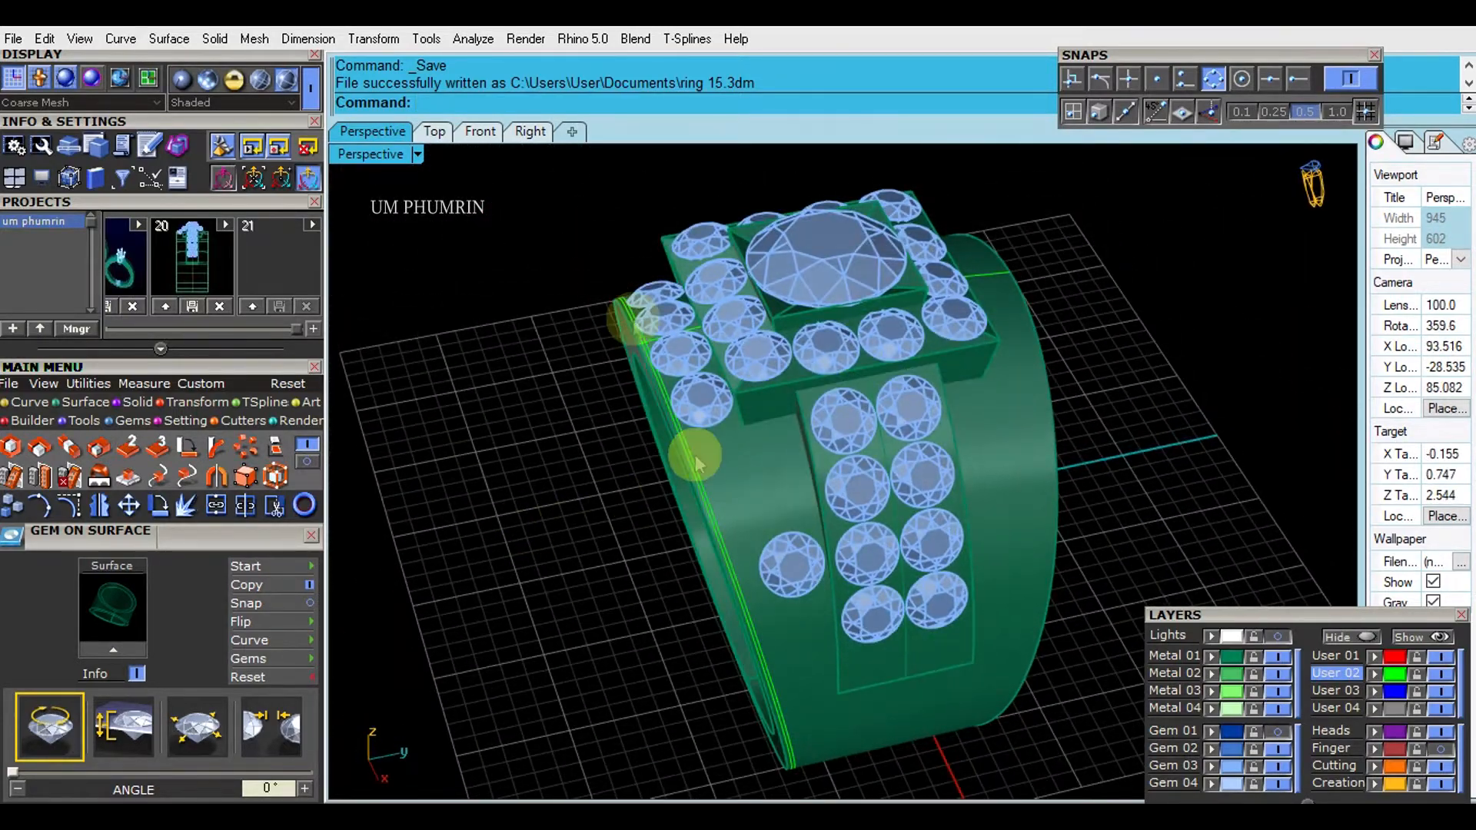
left_click(531, 132)
left_click(393, 133)
right_click_drag(814, 269, 450, 492)
- Draw an interpolated curve on the band surface from the head's front corner down to the offset curves along the edge
left_click(70, 404)
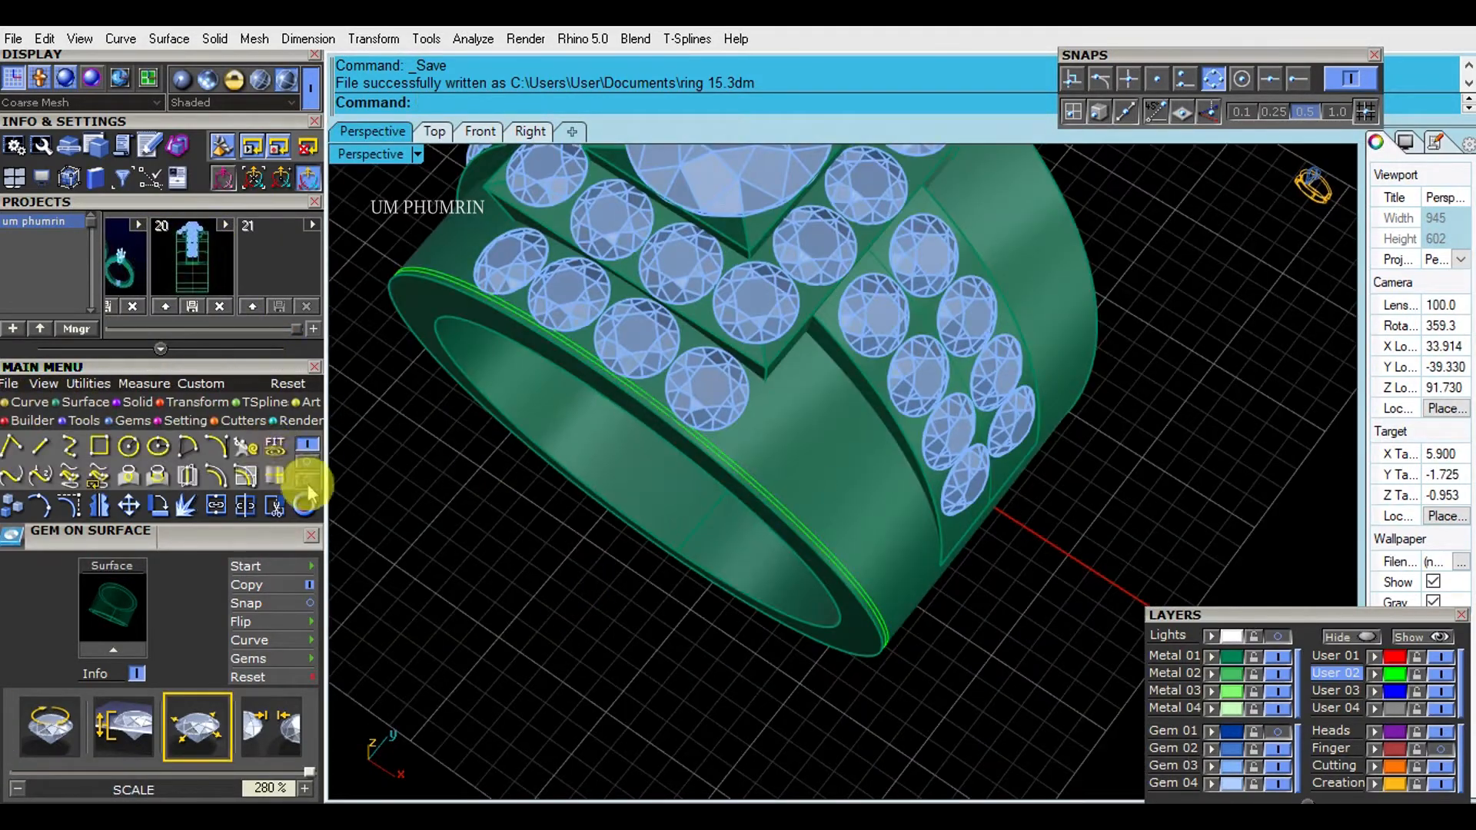
left_click(941, 480)
scroll(772, 411, "up", 6)
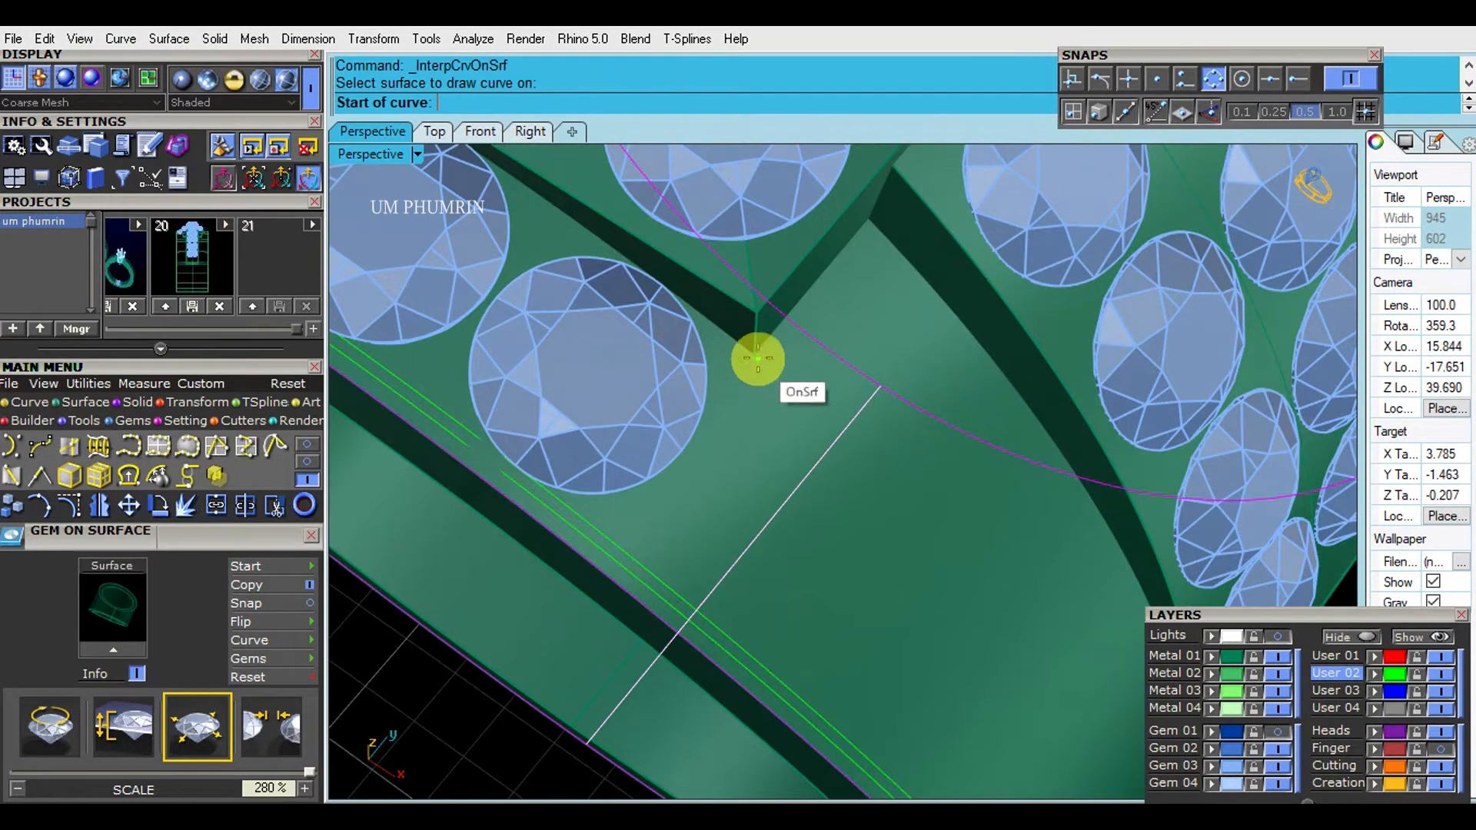
scroll(734, 523, "down", 4)
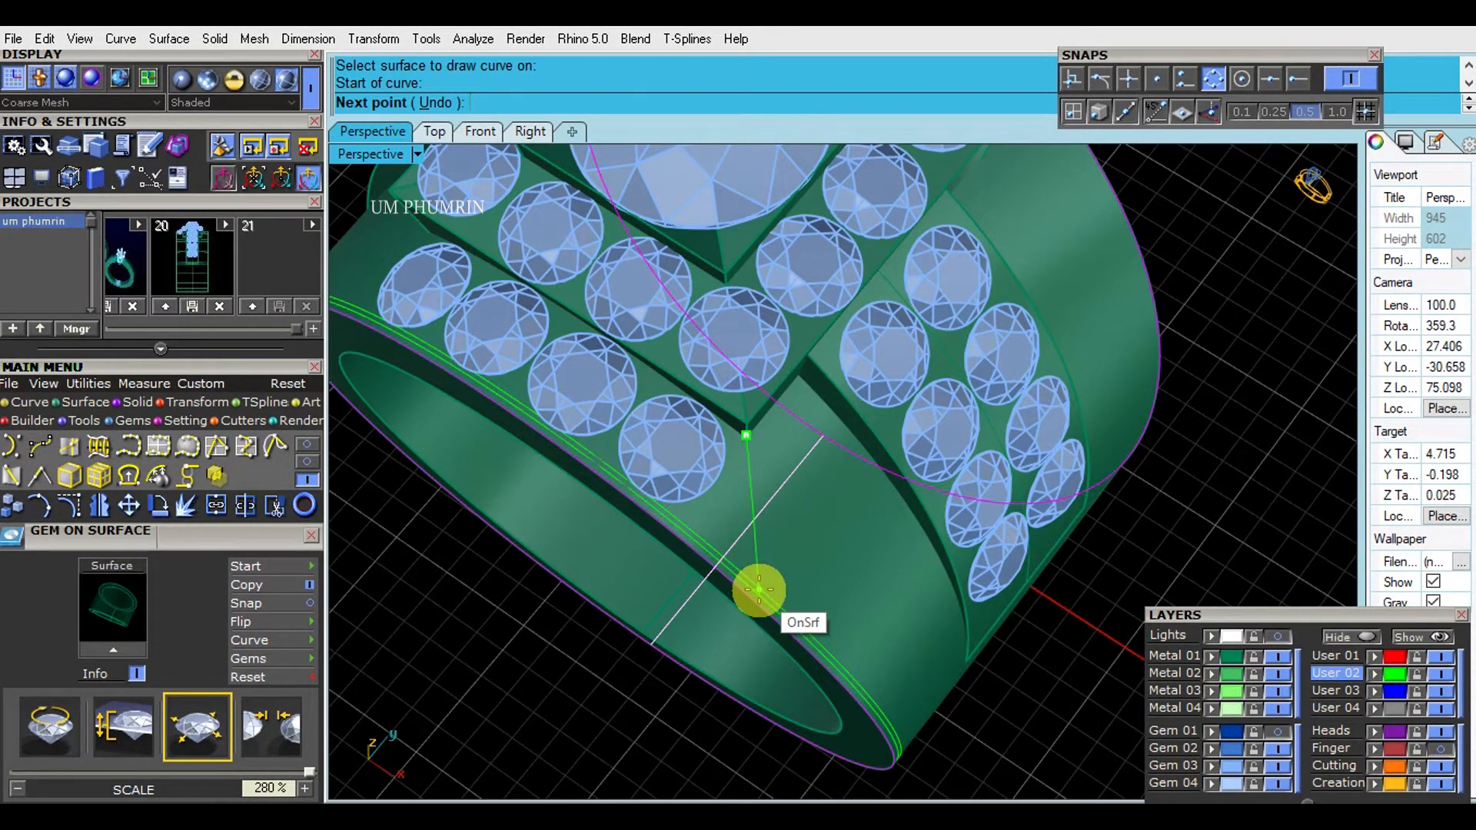
double_click(355, 158)
scroll(751, 349, "down", 5)
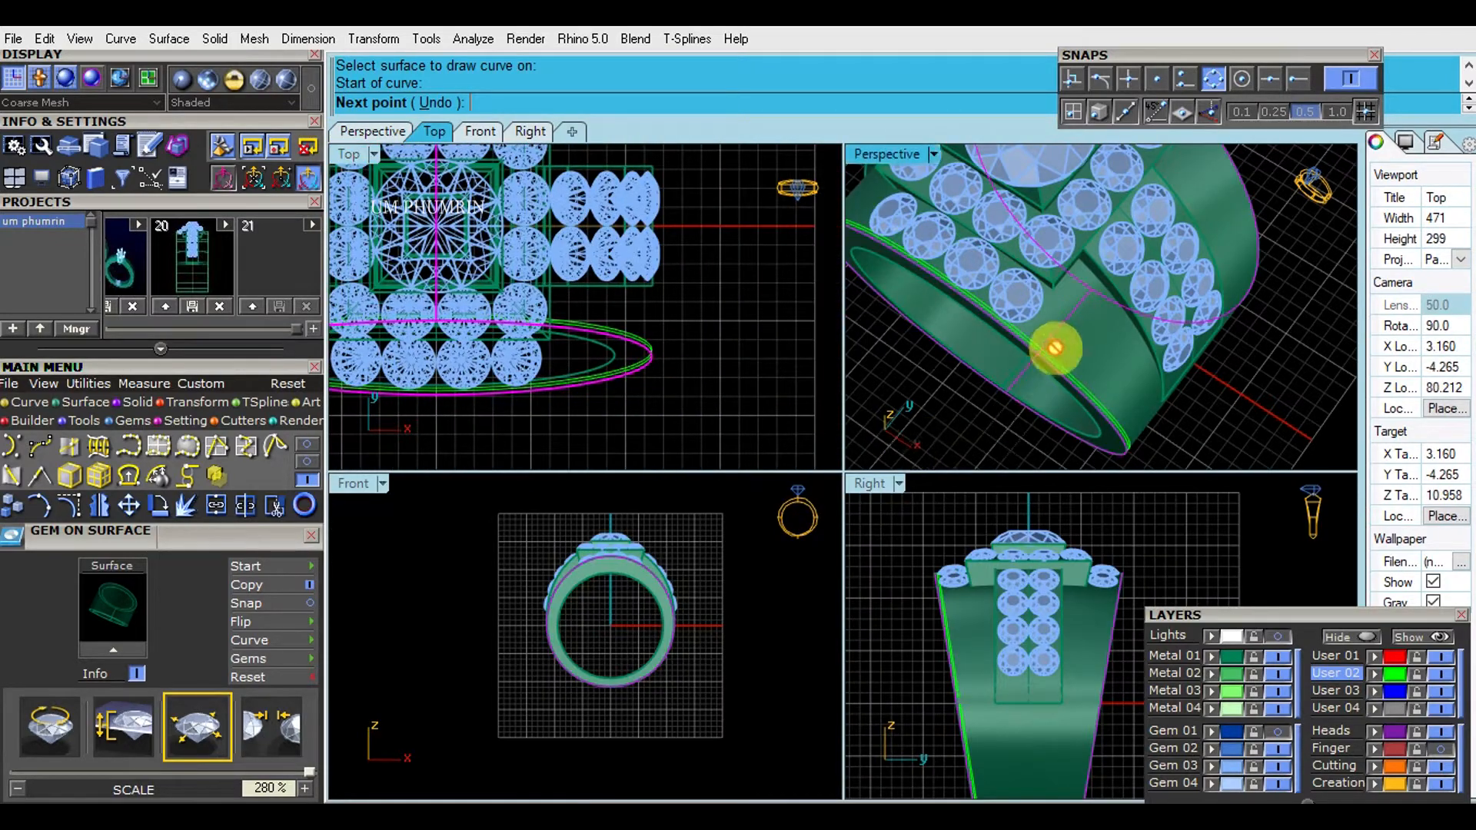
scroll(1054, 348, "up", 3)
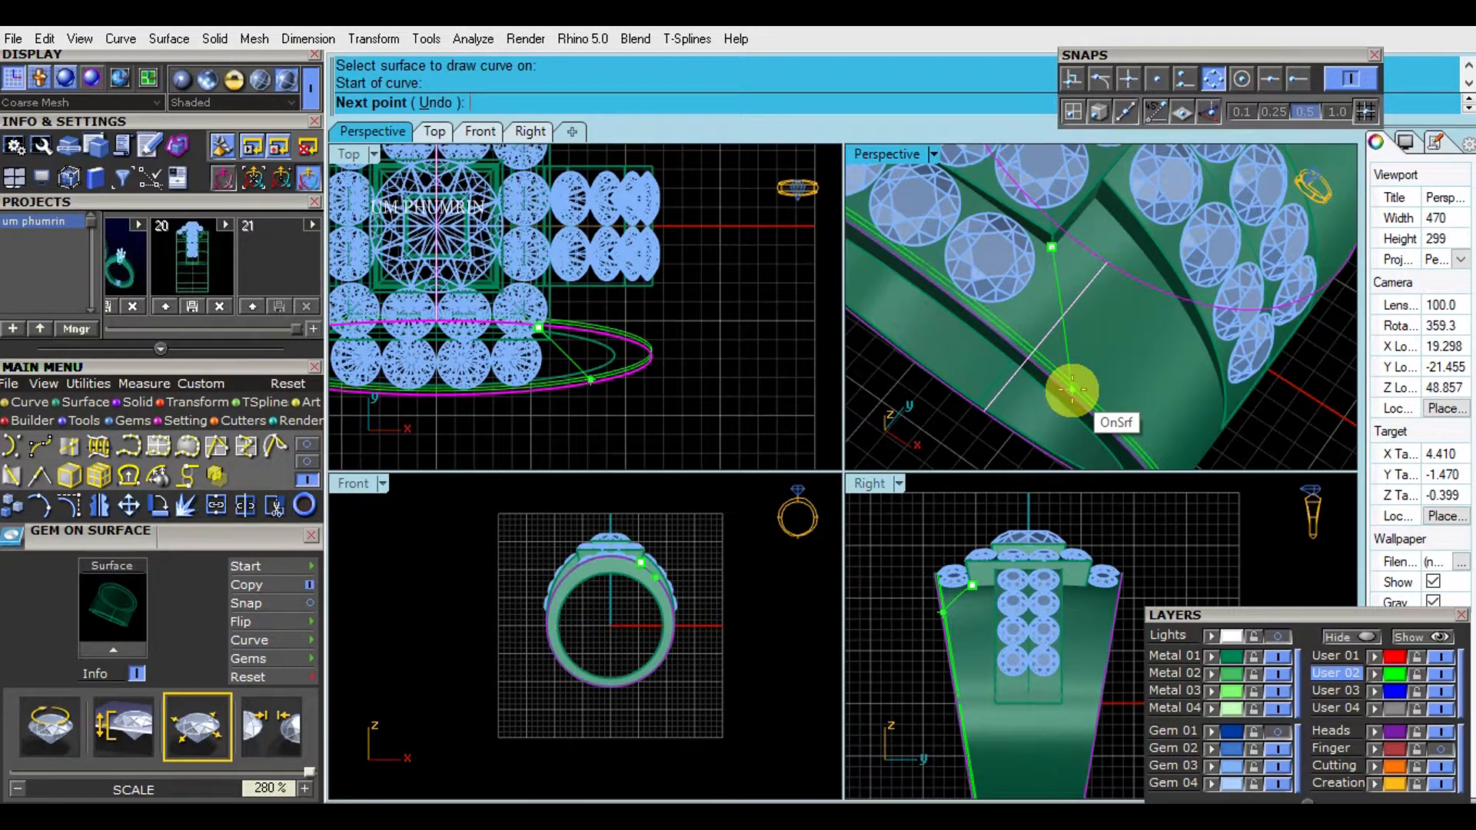
double_click(900, 155)
scroll(882, 418, "down", 5)
right_click_drag(882, 418, 846, 450)
scroll(759, 440, "up", 4)
left_click(755, 440)
scroll(807, 424, "down", 5)
key("Escape")
- Extract an isocurve across the band's outer surface through the head's front corner
right_click_drag(1095, 507, 1049, 427)
scroll(823, 412, "up", 8)
type("E")
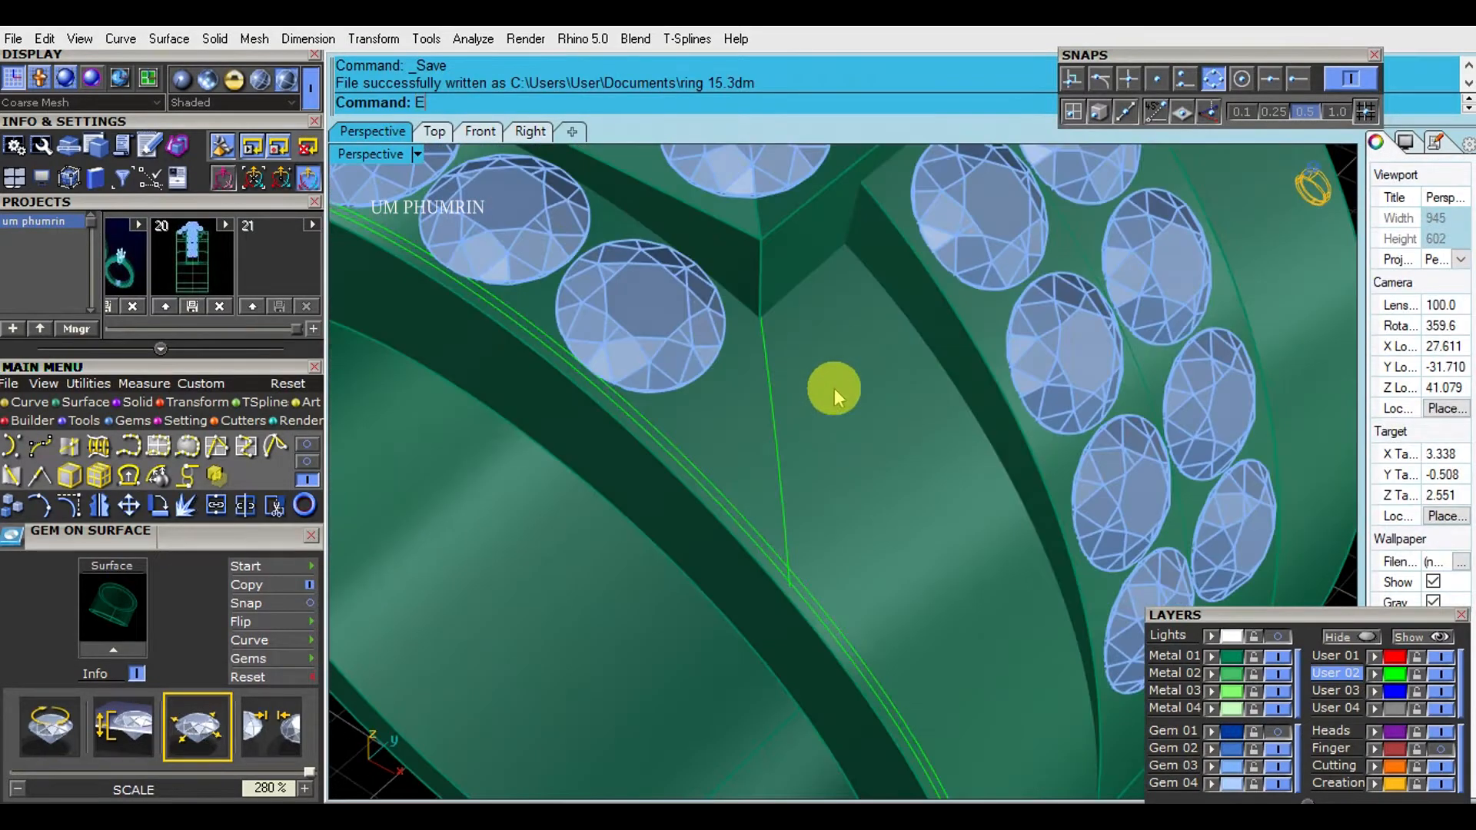
key("space")
left_click(837, 390)
scroll(792, 299, "up", 2)
scroll(792, 299, "up", 2)
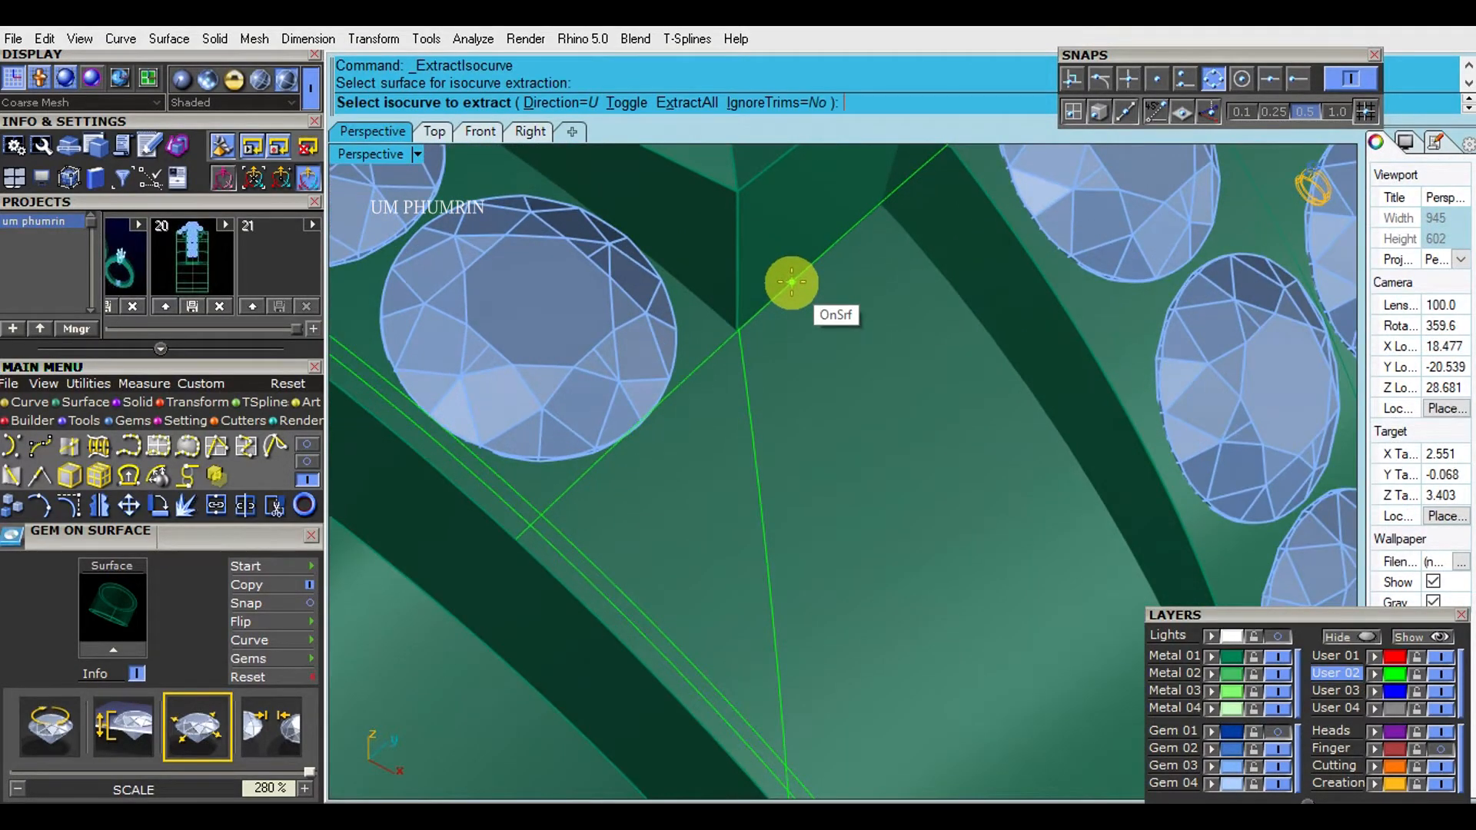
key("space")
scroll(792, 286, "down", 8)
right_click_drag(794, 331, 808, 422)
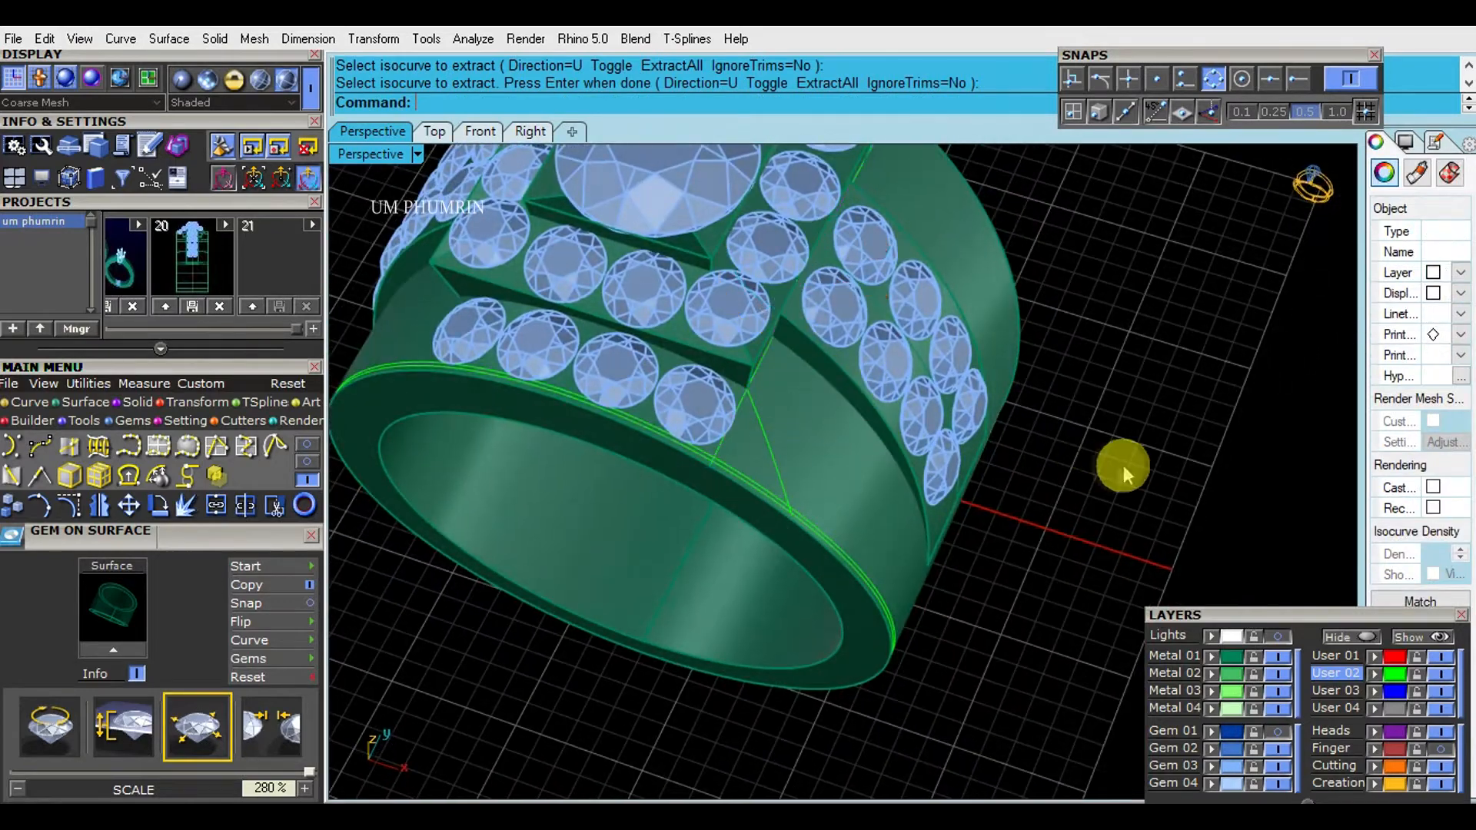
- Delete the extracted isocurve at the head's front corner
scroll(724, 391, "up", 9)
left_click(716, 382)
key("Delete")
left_click(743, 390)
scroll(915, 423, "down", 10)
left_click(1115, 459)
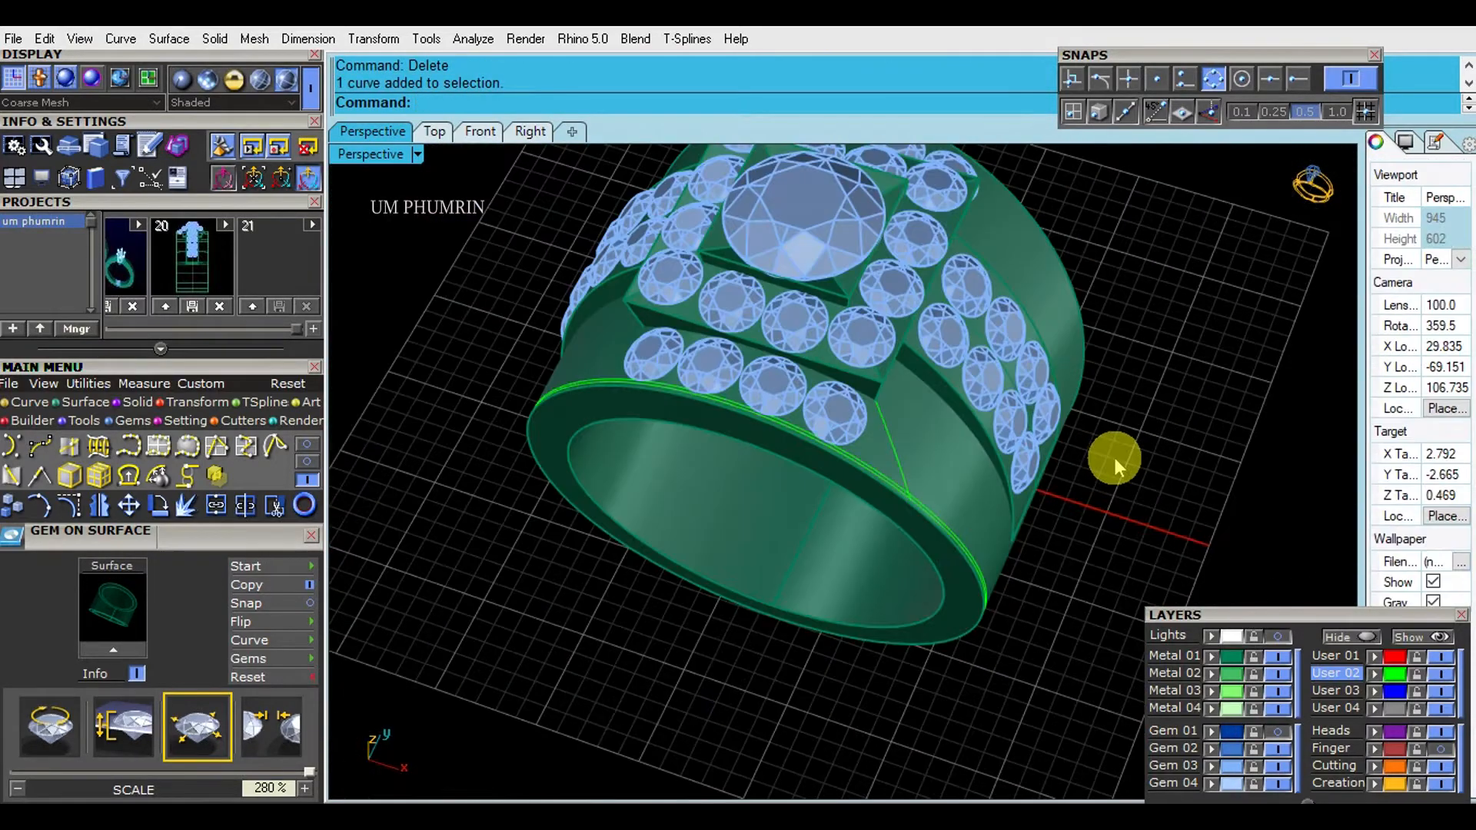
- Offset the slanted curve below the head's corner 0.1 mm to both sides on the band surface
right_click_drag(1114, 459, 1069, 462)
scroll(891, 442, "up", 7)
left_click(782, 398)
key("space")
left_click(759, 415)
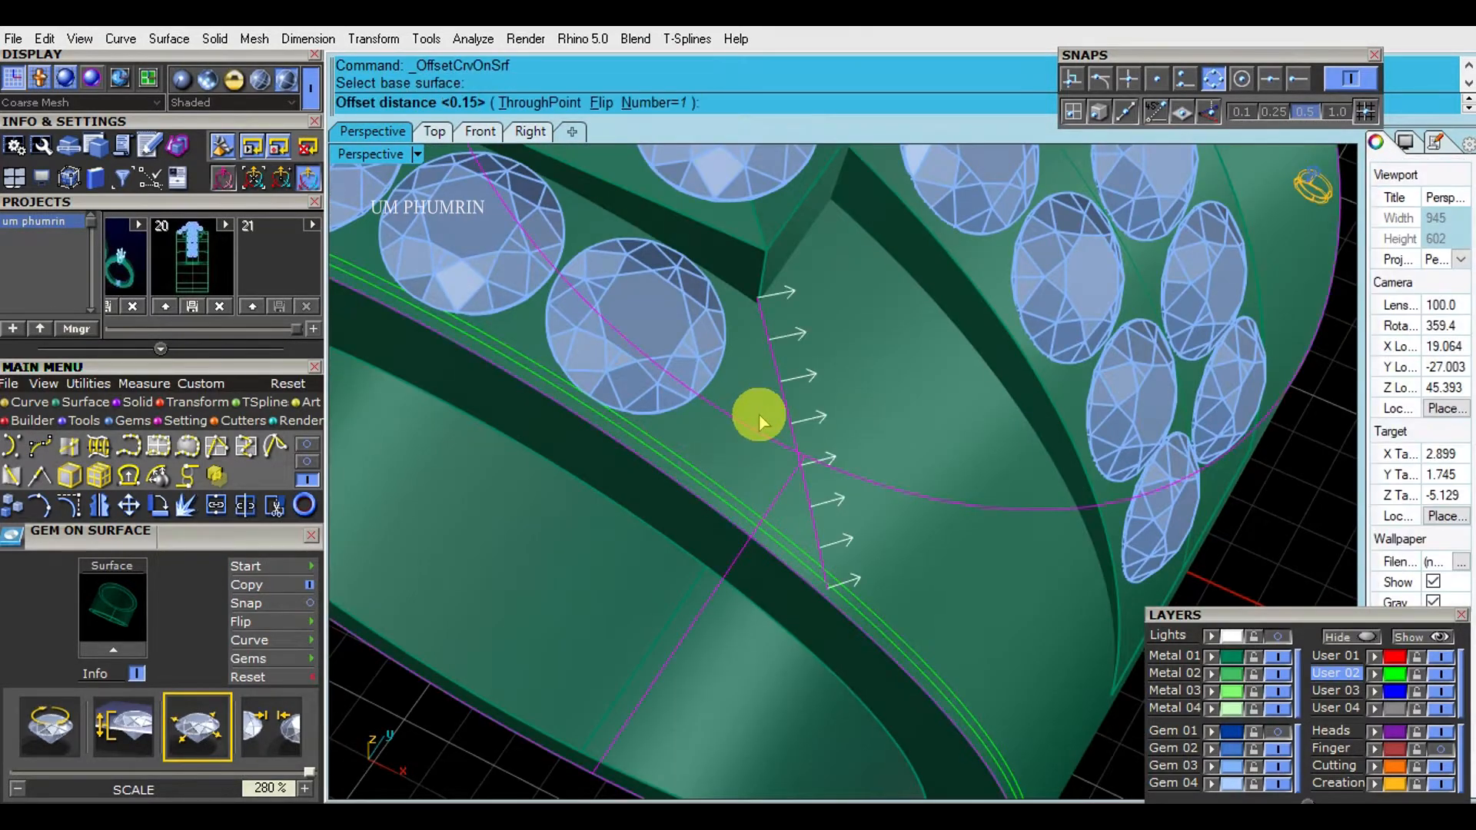
key("space")
left_click(862, 398)
type("f")
key("space")
key("space")
scroll(860, 399, "down", 4)
- Delete the original slanted curve between its two offset copies
right_click_drag(854, 396, 884, 362)
scroll(827, 401, "up", 5)
scroll(828, 401, "down", 6)
key("Delete")
scroll(883, 362, "down", 6)
scroll(830, 362, "up", 5)
left_click(830, 362)
key("space")
left_click(900, 392)
- Split the first slanted offset curve at a point just under the head's corner and delete the surplus piece
left_click(833, 395)
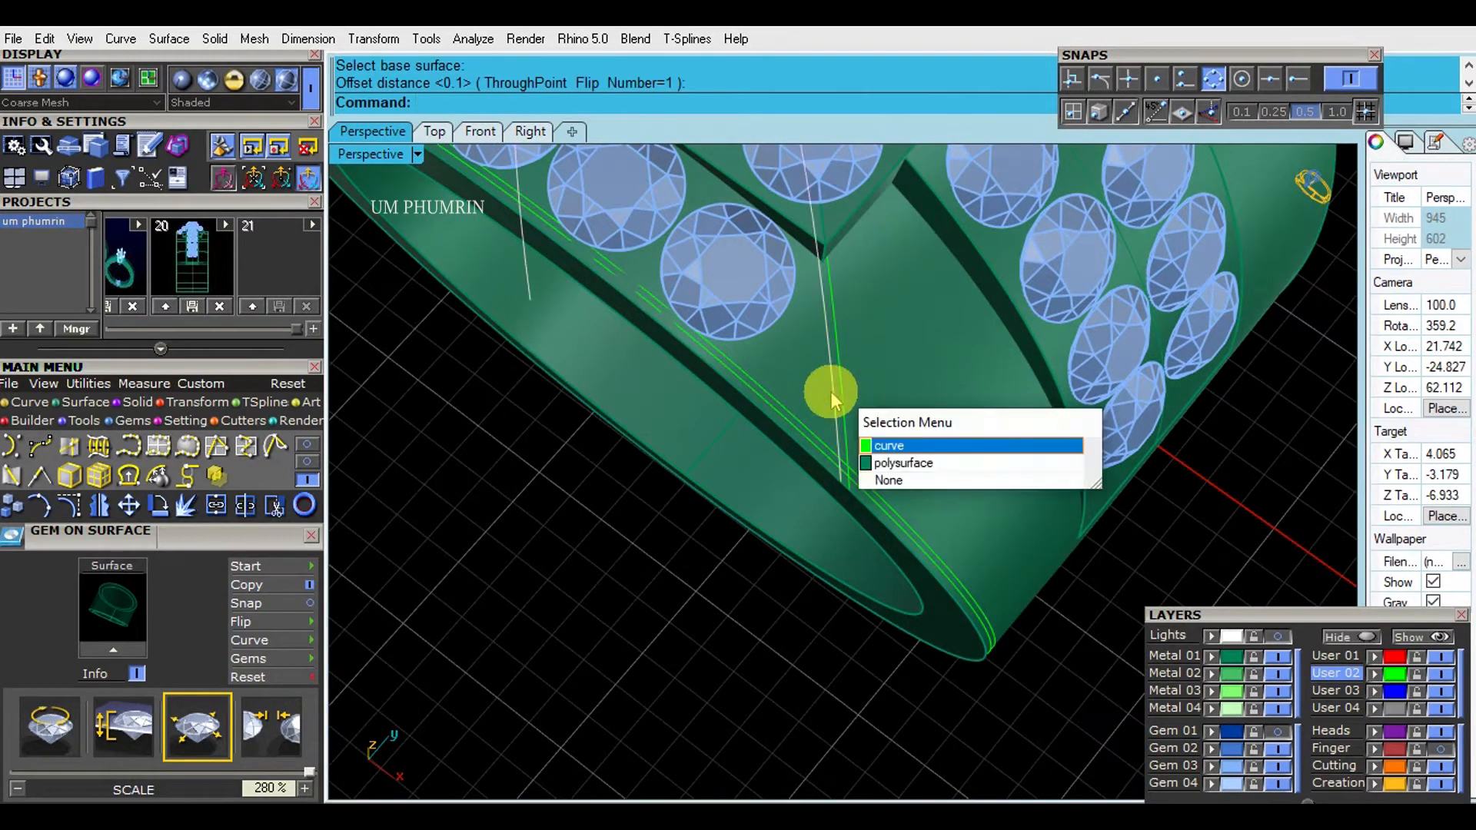
left_click(832, 397)
type("ss")
key("space")
left_click(513, 103)
left_click(819, 208)
key("Return")
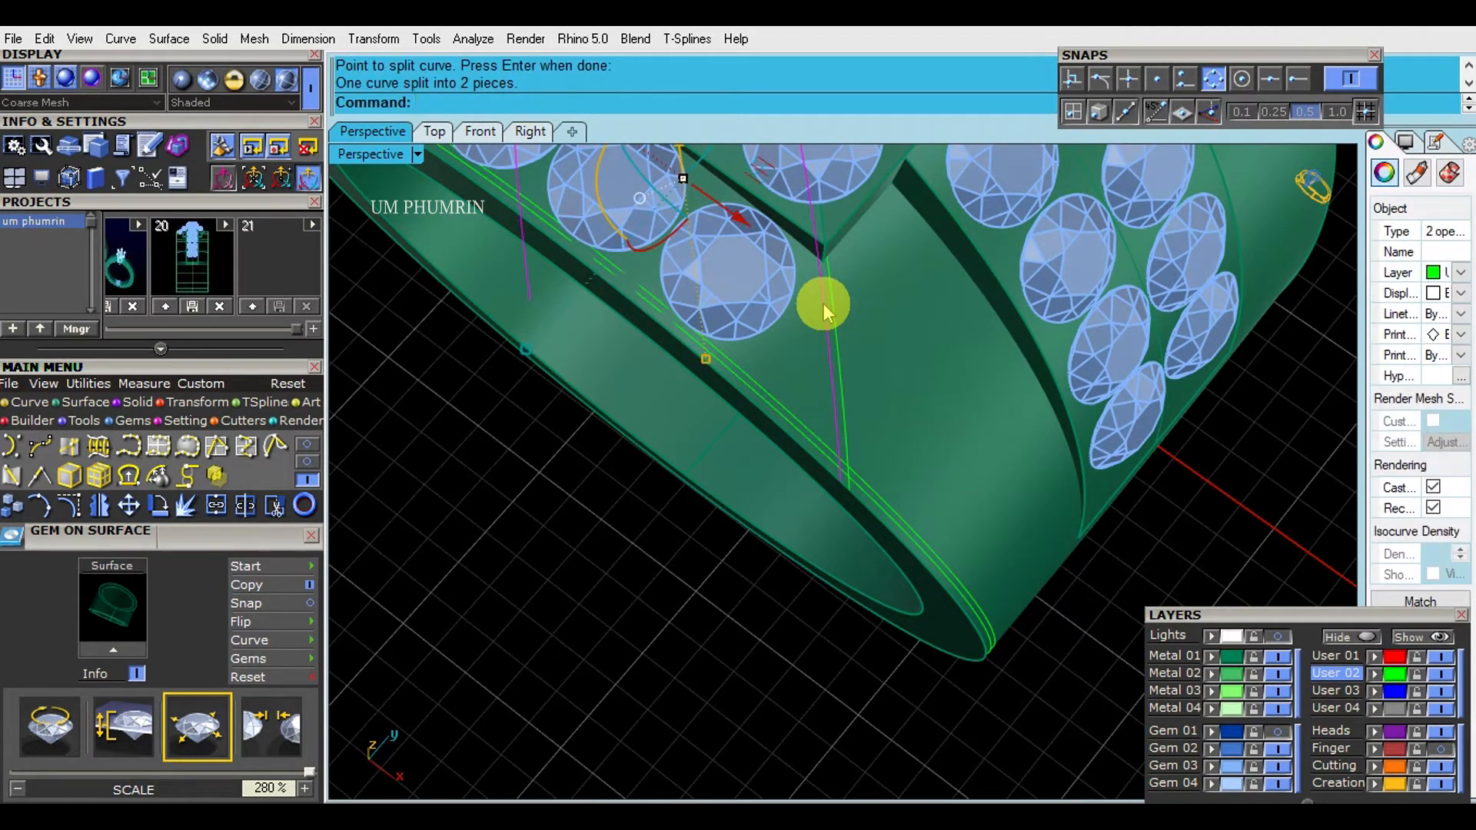
type("De")
key("space")
- Split the second slanted offset curve by a point under the head and delete its surplus piece
left_click(838, 343)
type("ss")
key("space")
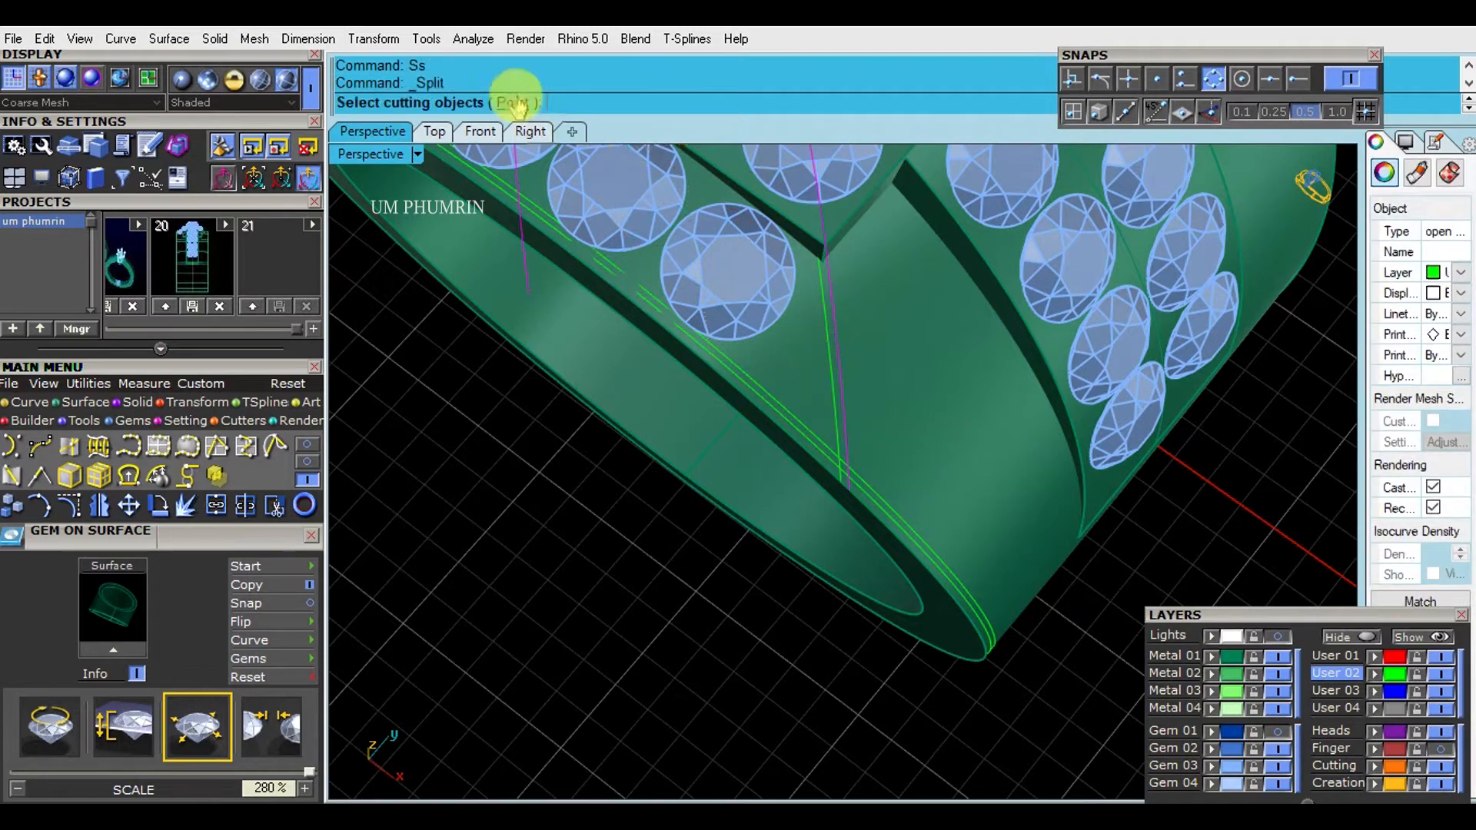
left_click(515, 105)
left_click(827, 179)
key("Return")
left_click(839, 331, "ctrl")
type("De")
key("space")
- Offset the trimmed slanted curve nearest the front gems 0.15 mm toward the gems, flipping the offset direction
left_click(828, 350)
left_click(829, 351)
right_click_drag(840, 363, 839, 379, "shift")
type("O")
key("space")
left_click(901, 408)
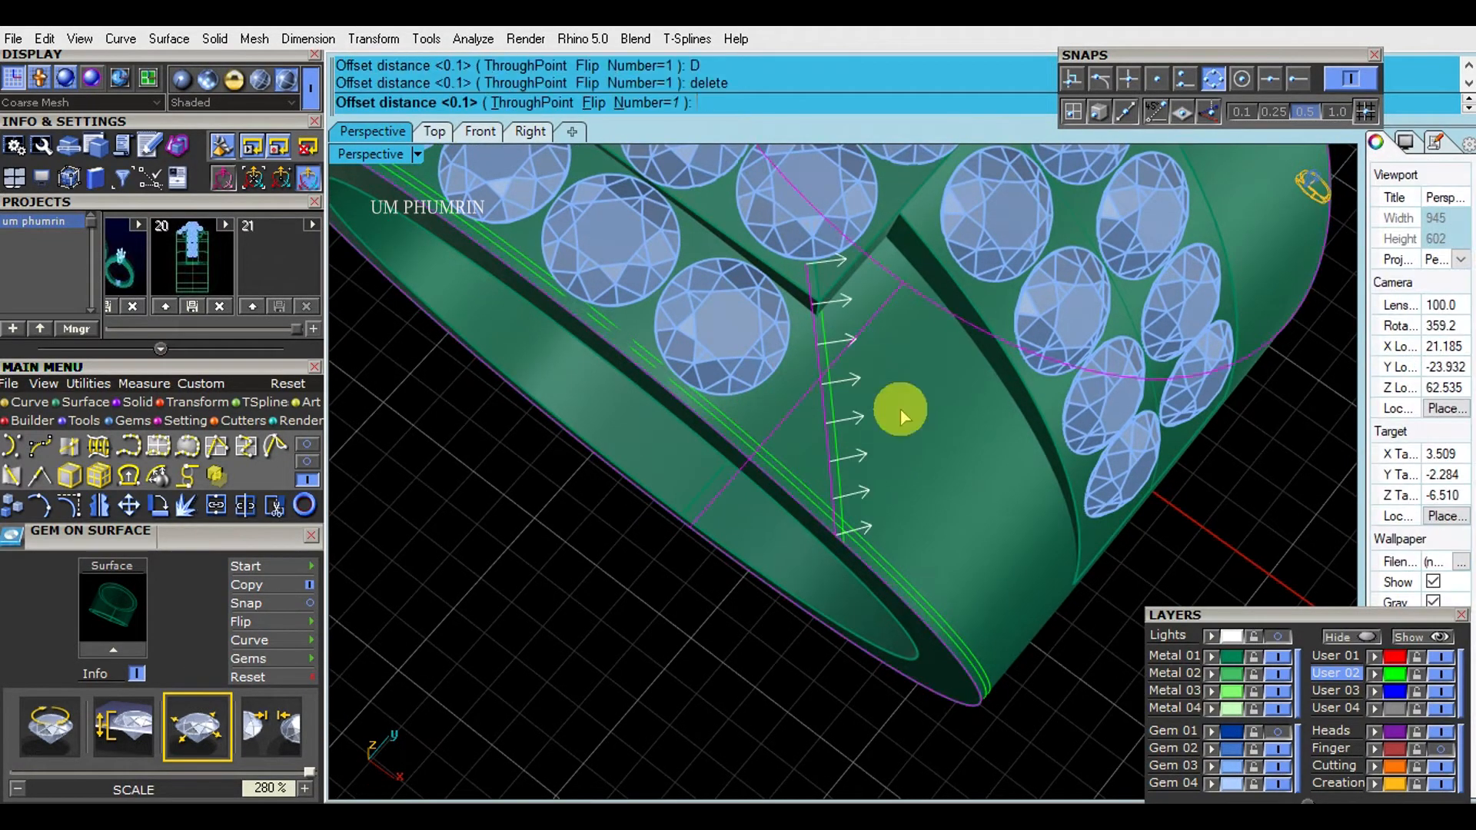
type("F")
key("space")
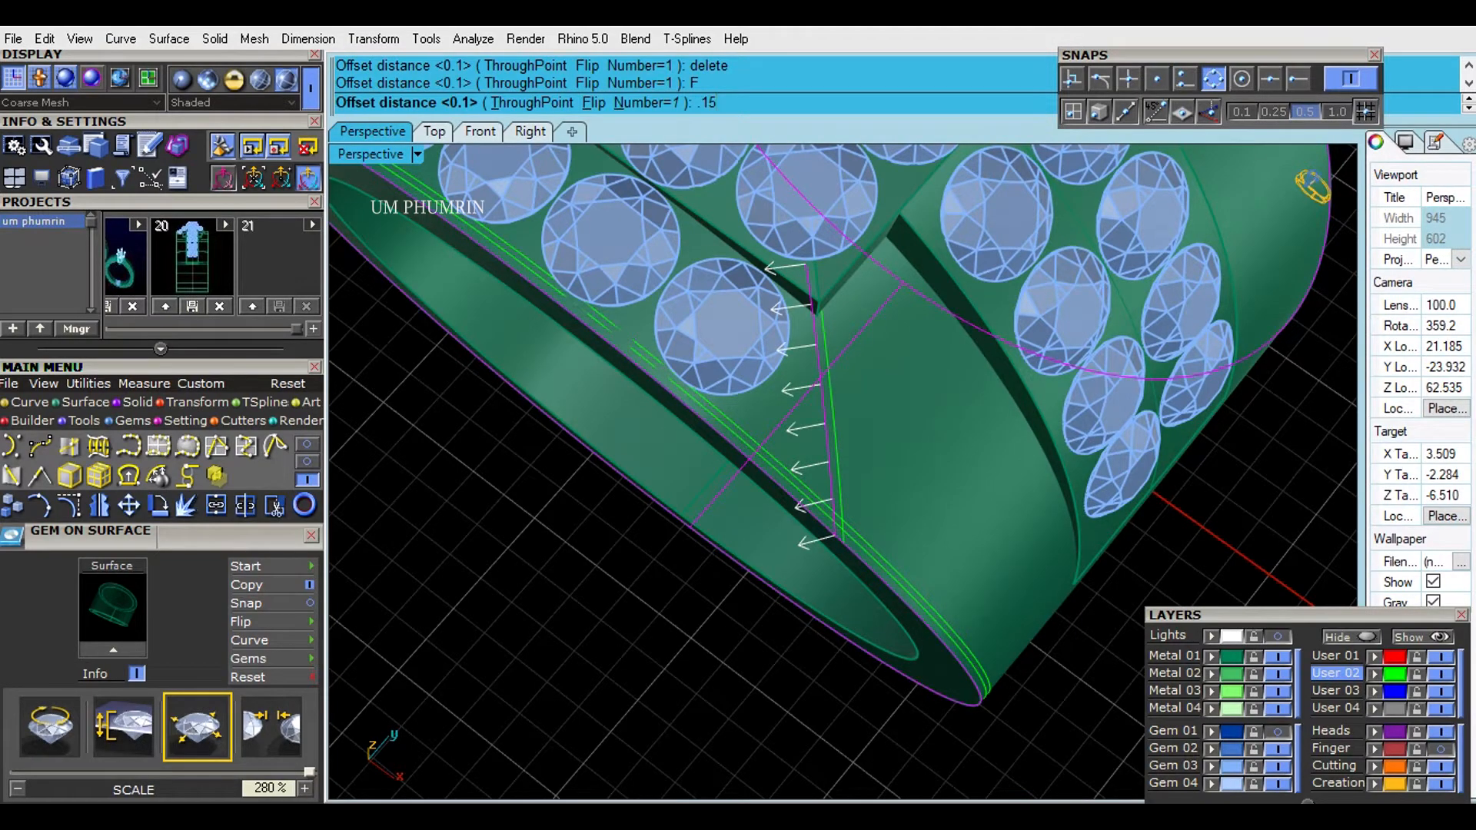
- Offset the other trimmed slanted curve 0.15 mm on the band surface
left_click(834, 449)
key("space")
left_click(900, 459)
key("space")
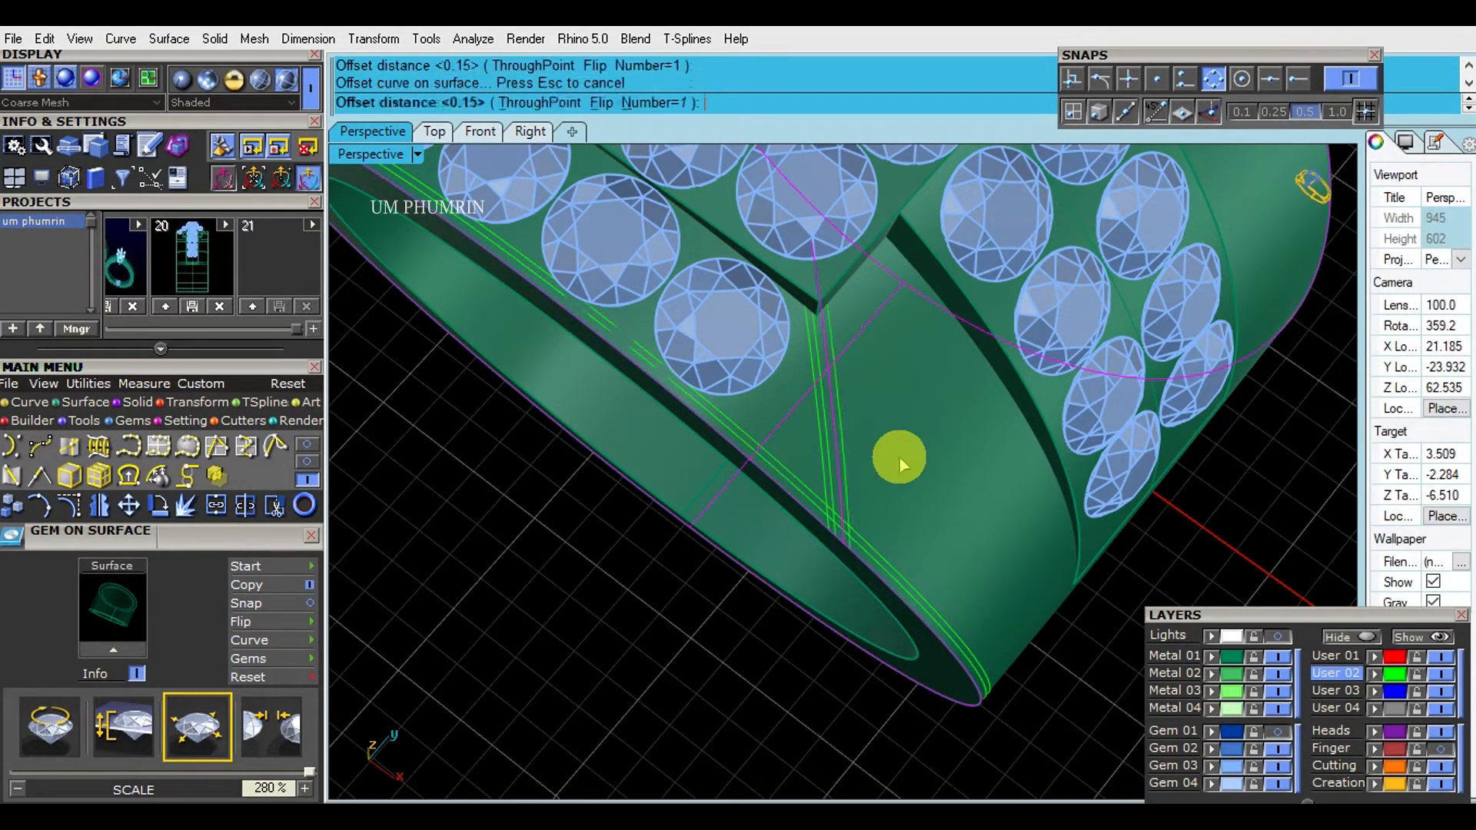
- Examine the slanted offset curves running between the head's corner and the edge of the band
scroll(1016, 512, "down", 4)
left_click(1019, 515)
right_click_drag(1020, 515, 953, 496)
scroll(712, 379, "up", 5)
scroll(800, 415, "down", 6)
scroll(741, 435, "up", 4)
right_click_drag(761, 419, 823, 379)
scroll(715, 362, "down", 4)
scroll(719, 365, "up", 5)
scroll(800, 356, "down", 6)
scroll(823, 379, "down", 4)
- Isolate the slanted curves by selecting the User 02 curves, deselecting the two border curves and hiding everything else
left_click_drag(509, 250, 825, 445)
left_click(365, 273)
left_click(1395, 676)
scroll(814, 374, "up", 6)
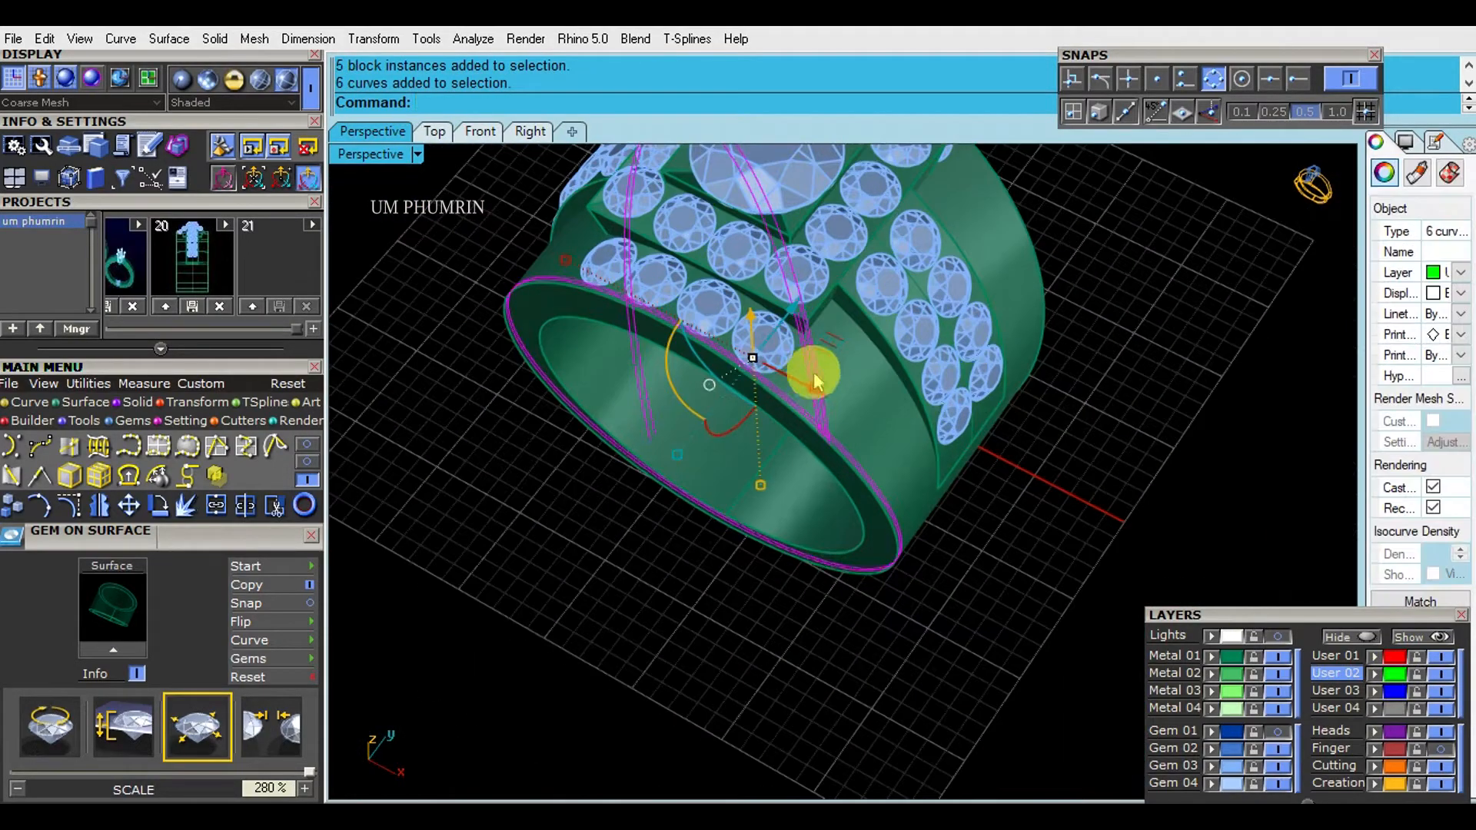
left_click_drag(1085, 740, 763, 545, "ctrl")
left_click(1362, 641)
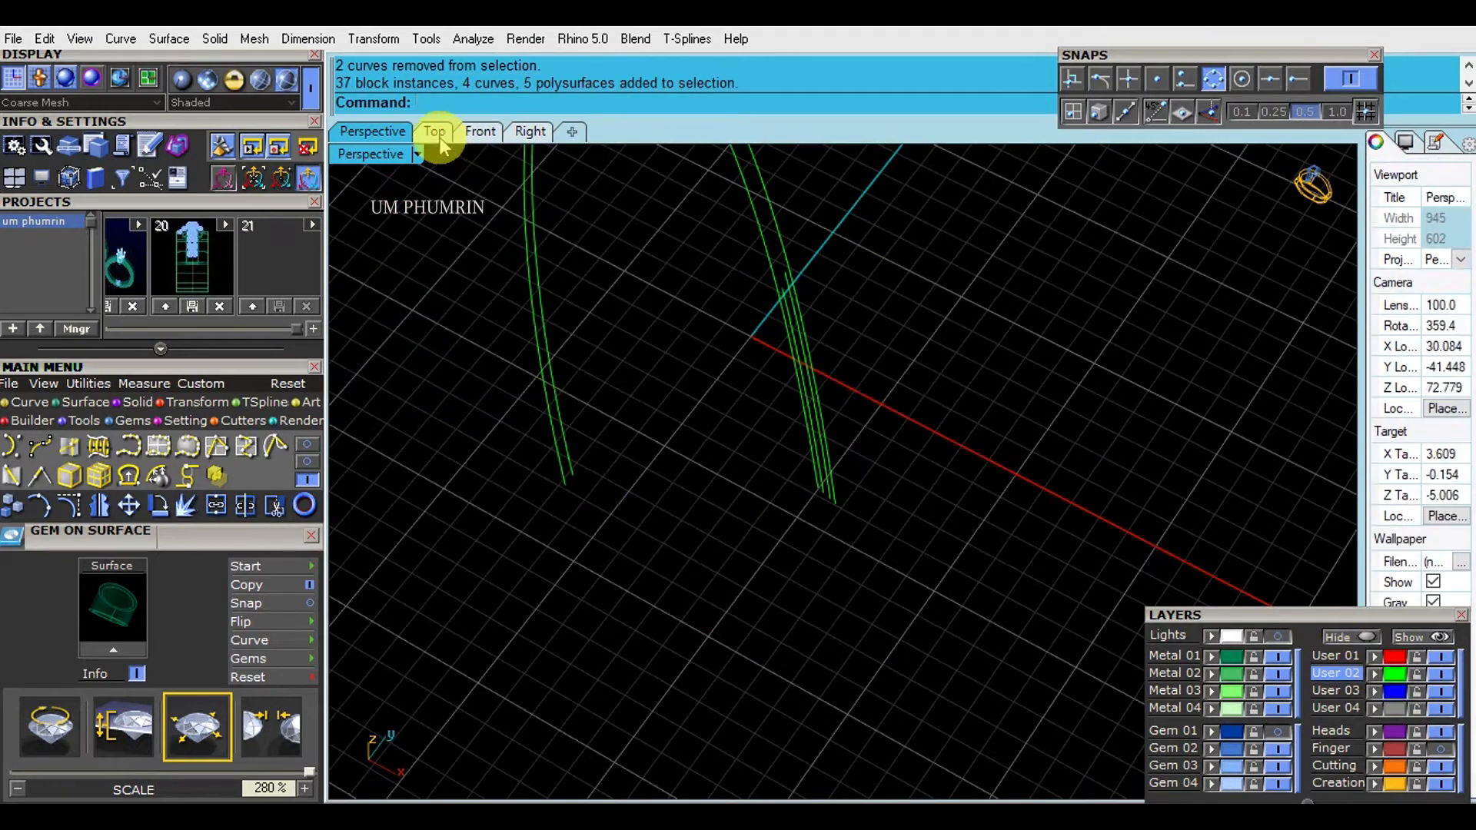
- Draw a straight cutting line across the slanted curves near the head's corner in the Top view
left_click(435, 133)
scroll(764, 315, "down", 4)
scroll(741, 461, "up", 4)
type("l")
key("Return")
left_click(657, 463)
left_click(795, 319)
right_click_drag(856, 350, 896, 393)
- Trim the slanted curves at the cutting line, delete the leftover line and show all hidden objects again
type("tr")
key("Return")
left_click_drag(788, 313, 569, 382)
key("Return")
scroll(684, 389, "down", 6)
right_click_drag(699, 402, 733, 444)
key("Delete")
left_click(1417, 637)
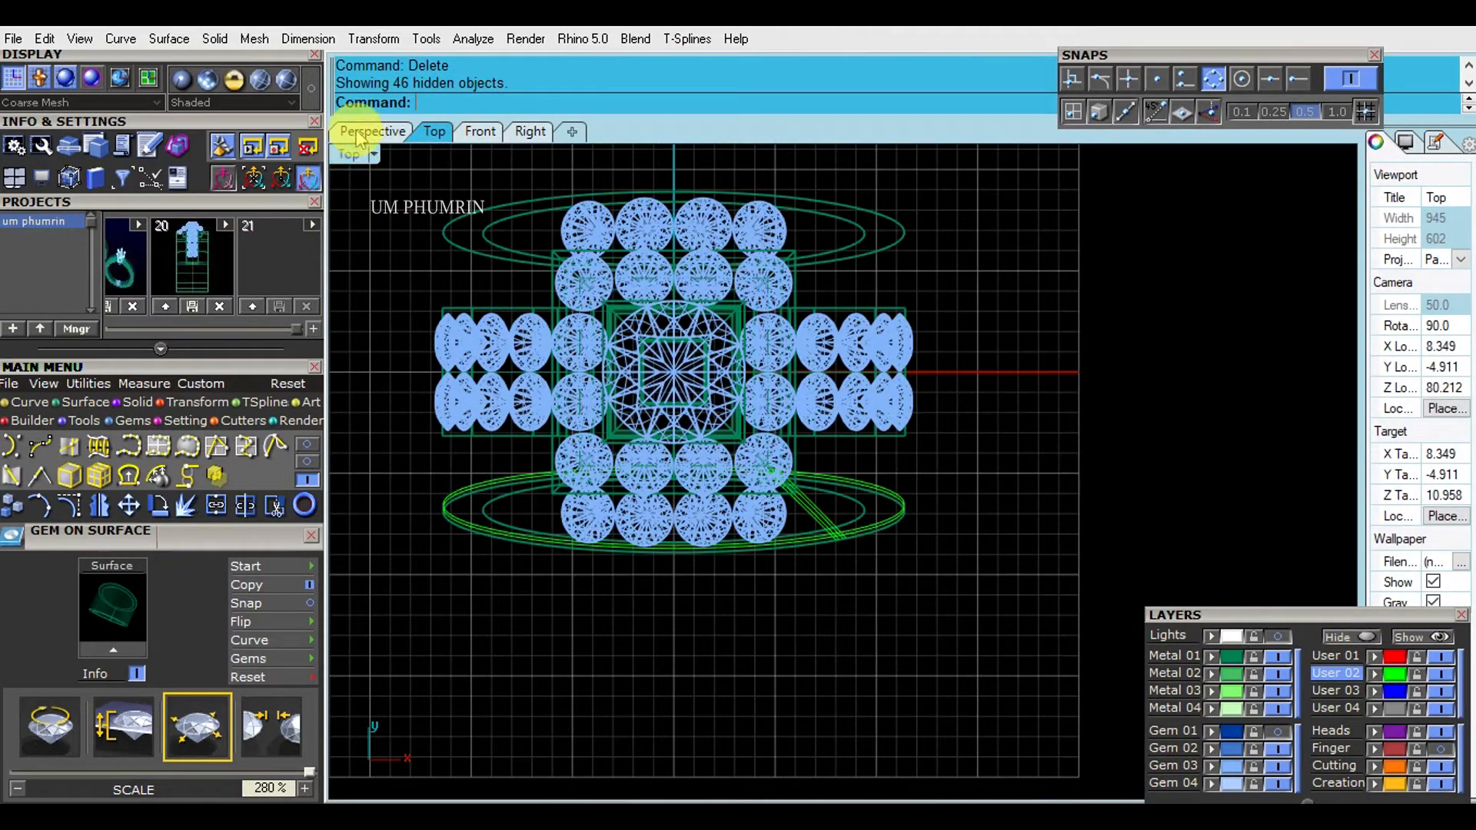
- Place a 1.6 mm gem with 0.3 spacing on the band surface between the last front gem and the slanted curves
left_click(358, 134)
scroll(800, 421, "up", 6)
type("gW")
key("Return")
scroll(695, 404, "up", 2)
left_click(695, 404)
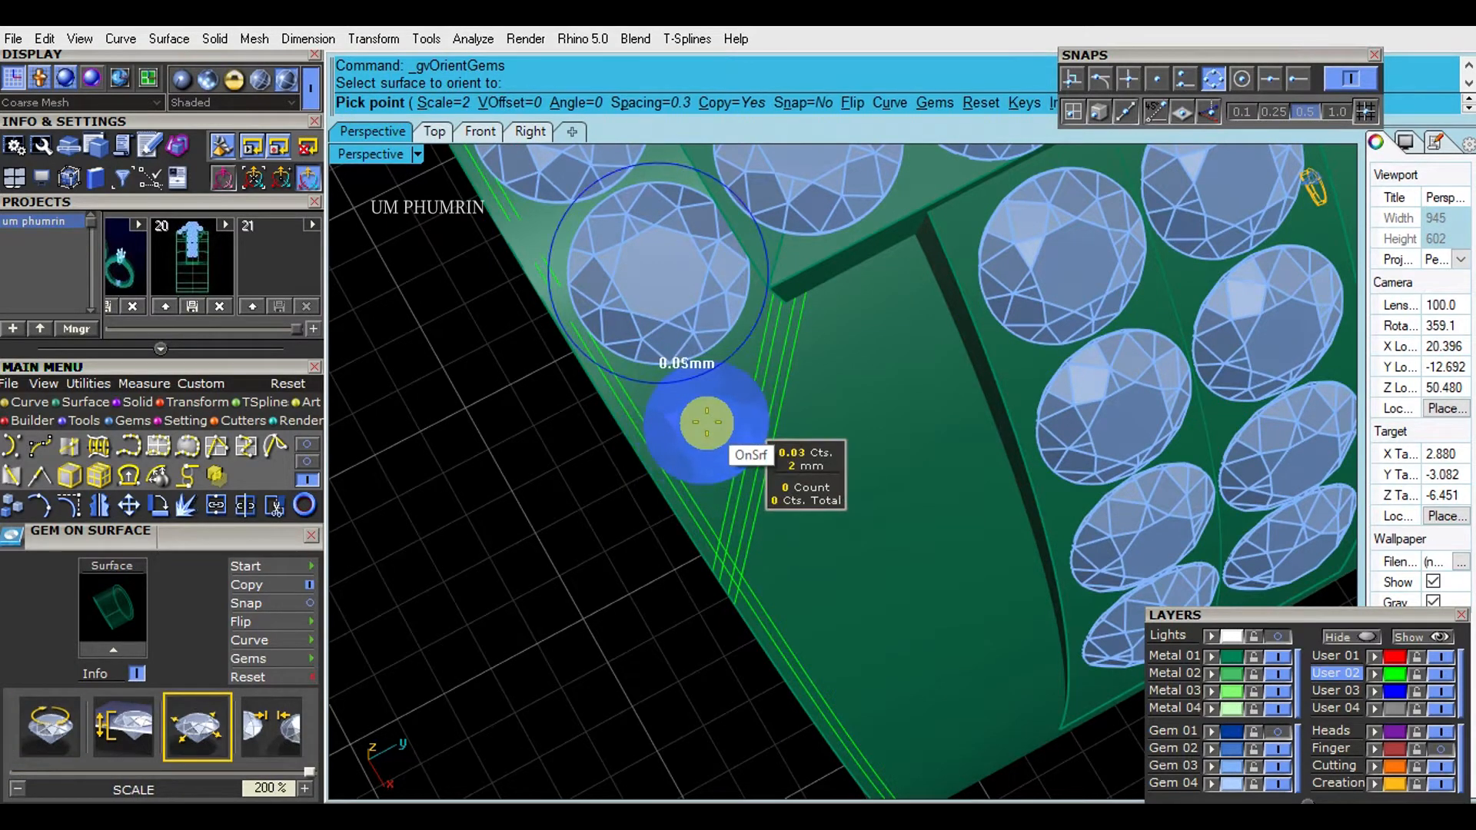
scroll(706, 422, "up", 2)
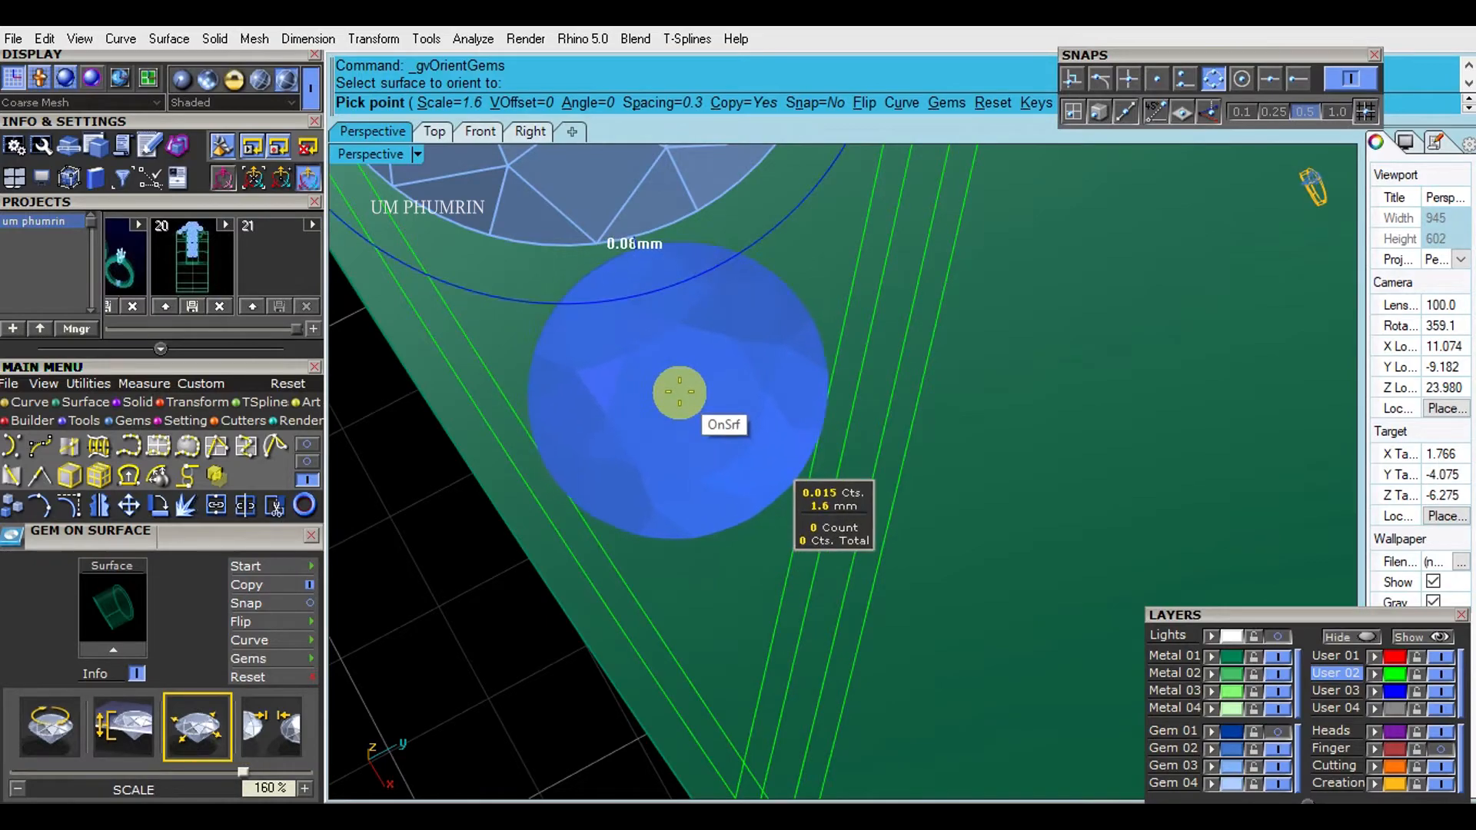
left_click(679, 391)
key("Return")
- Select the round gems surrounding the large center stone and group them
scroll(817, 421, "down", 6)
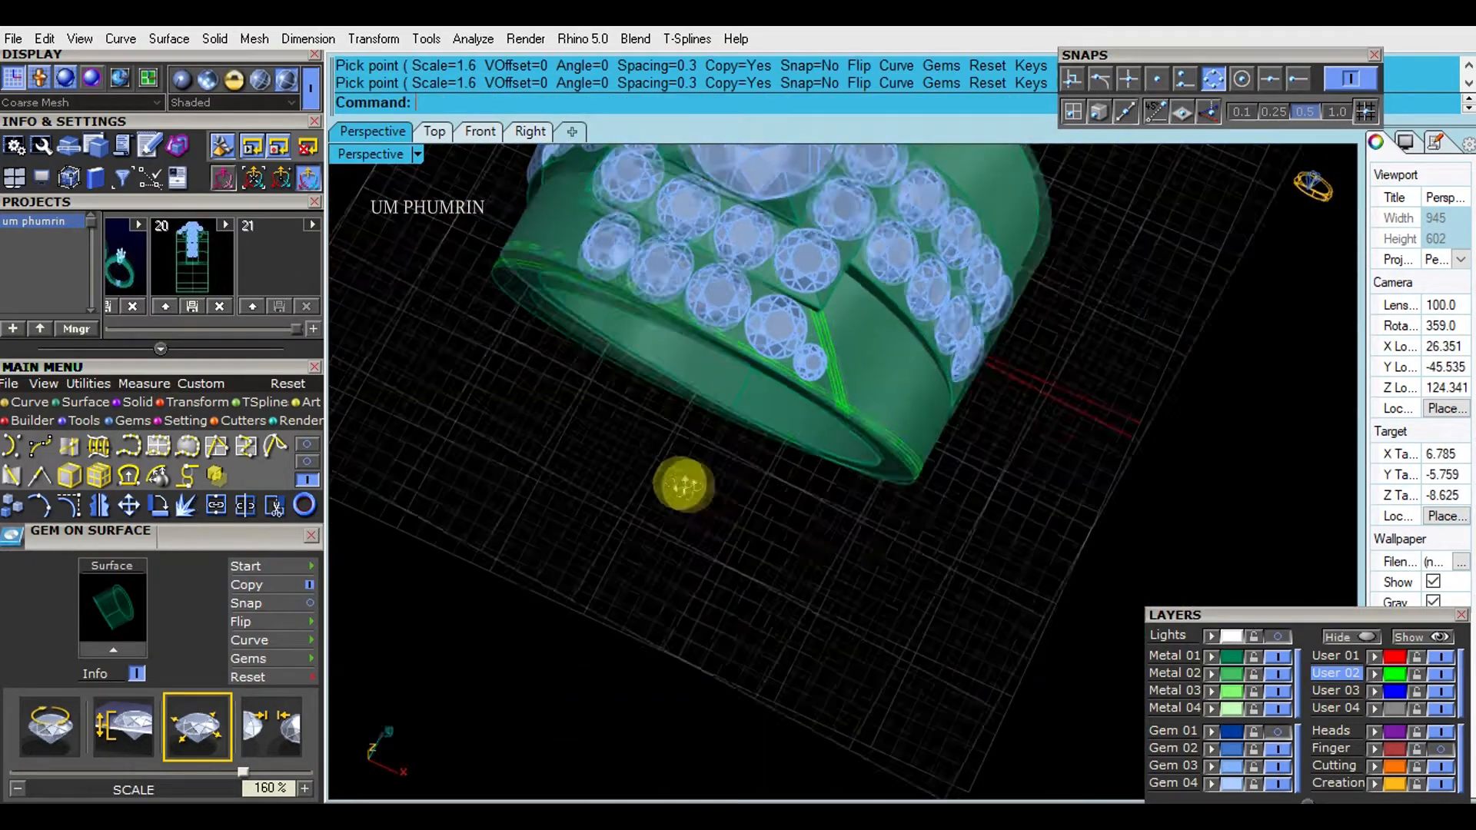
left_click_drag(752, 343, 817, 492)
right_click_drag(799, 500, 847, 517)
scroll(843, 517, "up", 4)
left_click(768, 351)
left_click(710, 323, "shift")
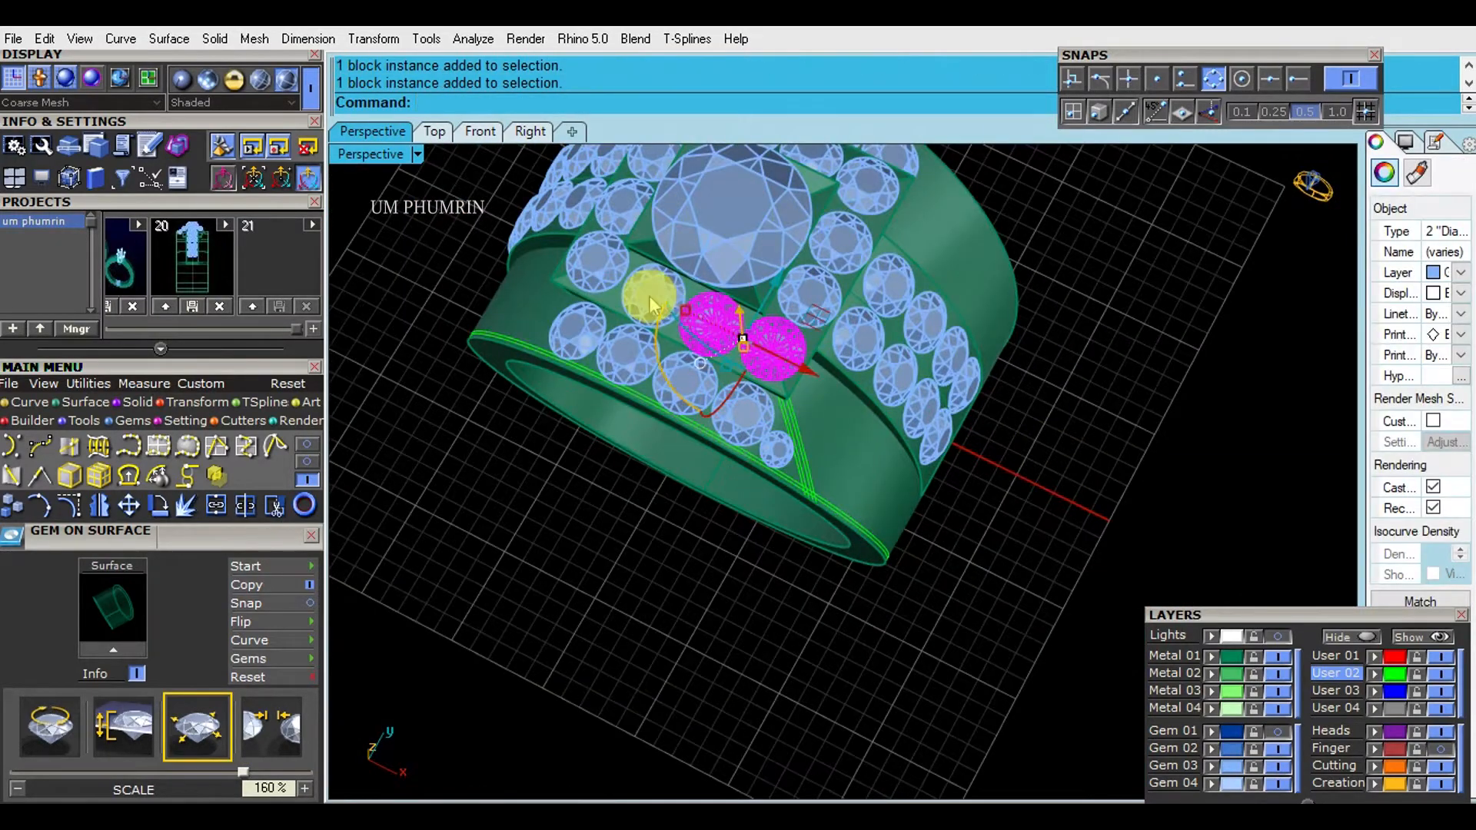
left_click(653, 297, "shift")
left_click(598, 266, "shift")
right_click_drag(636, 239, 674, 359, "shift")
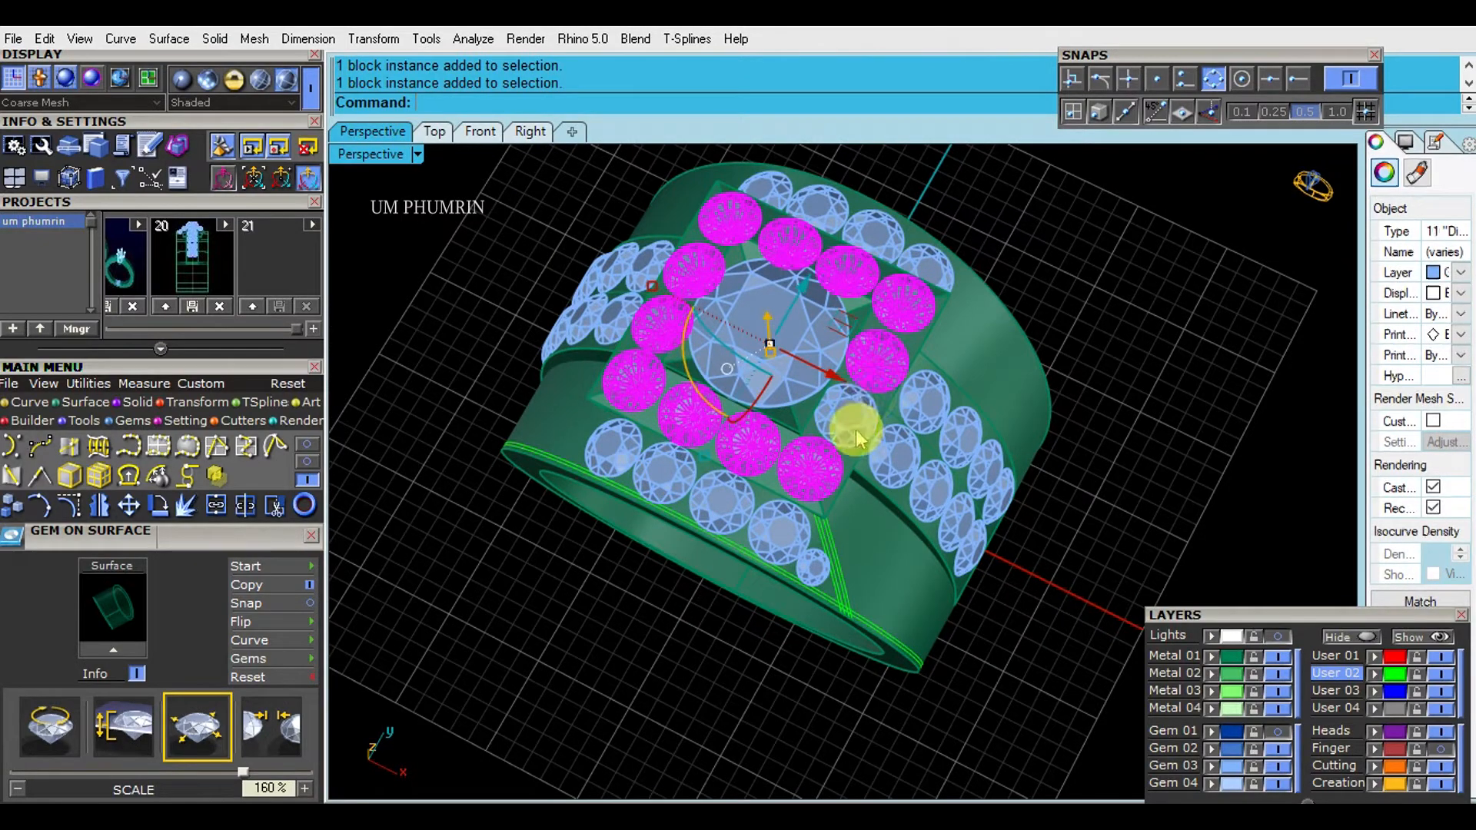
left_click(815, 426)
type("g")
key("Return")
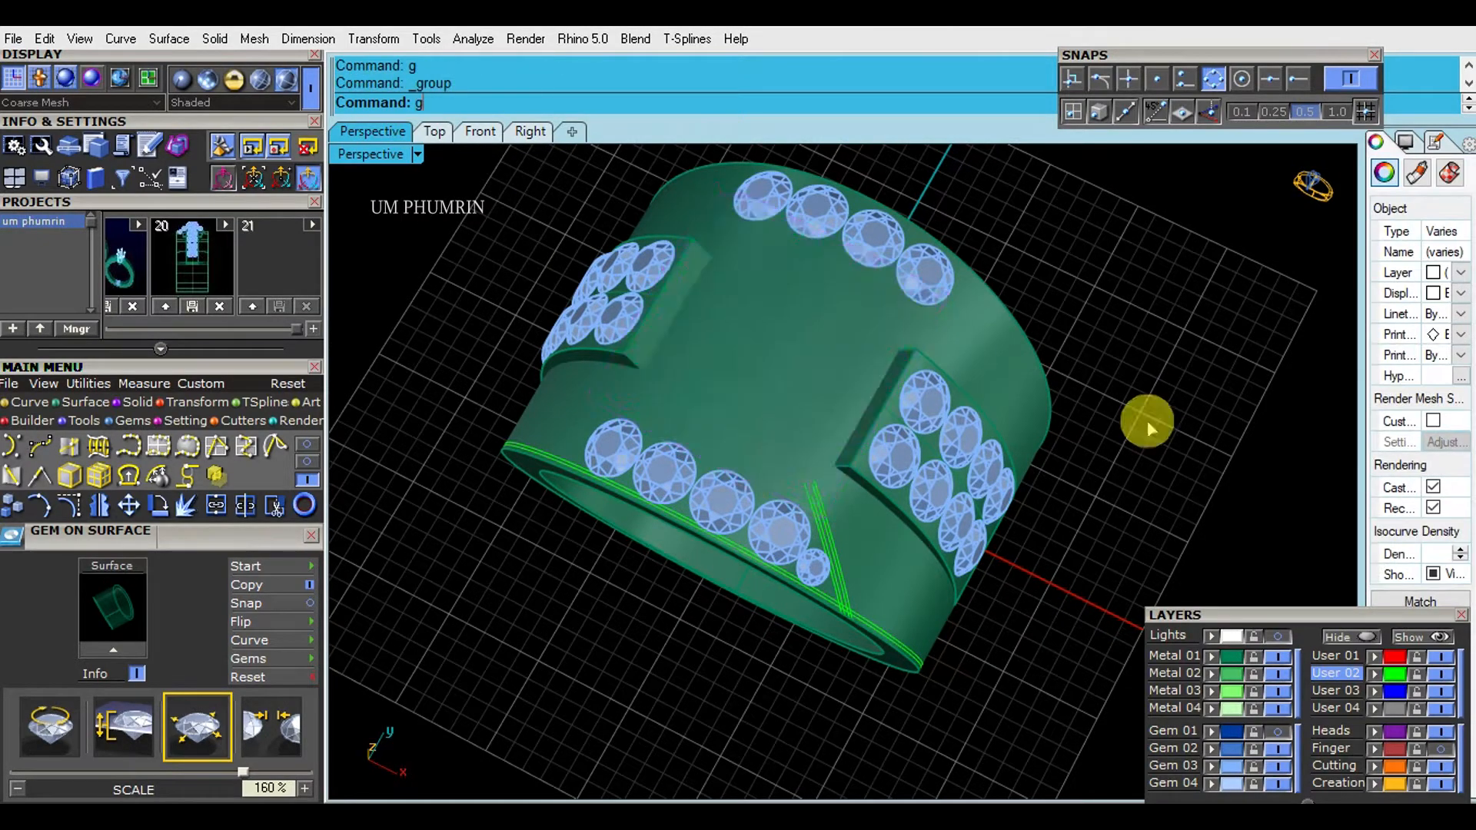
- Mirror the small 1.6 mm gem and the slanted curves about the origin to the other end of the front gem row
scroll(784, 541, "up", 2)
right_click_drag(784, 541, 807, 476, "shift")
left_click(807, 476)
scroll(830, 459, "down", 4)
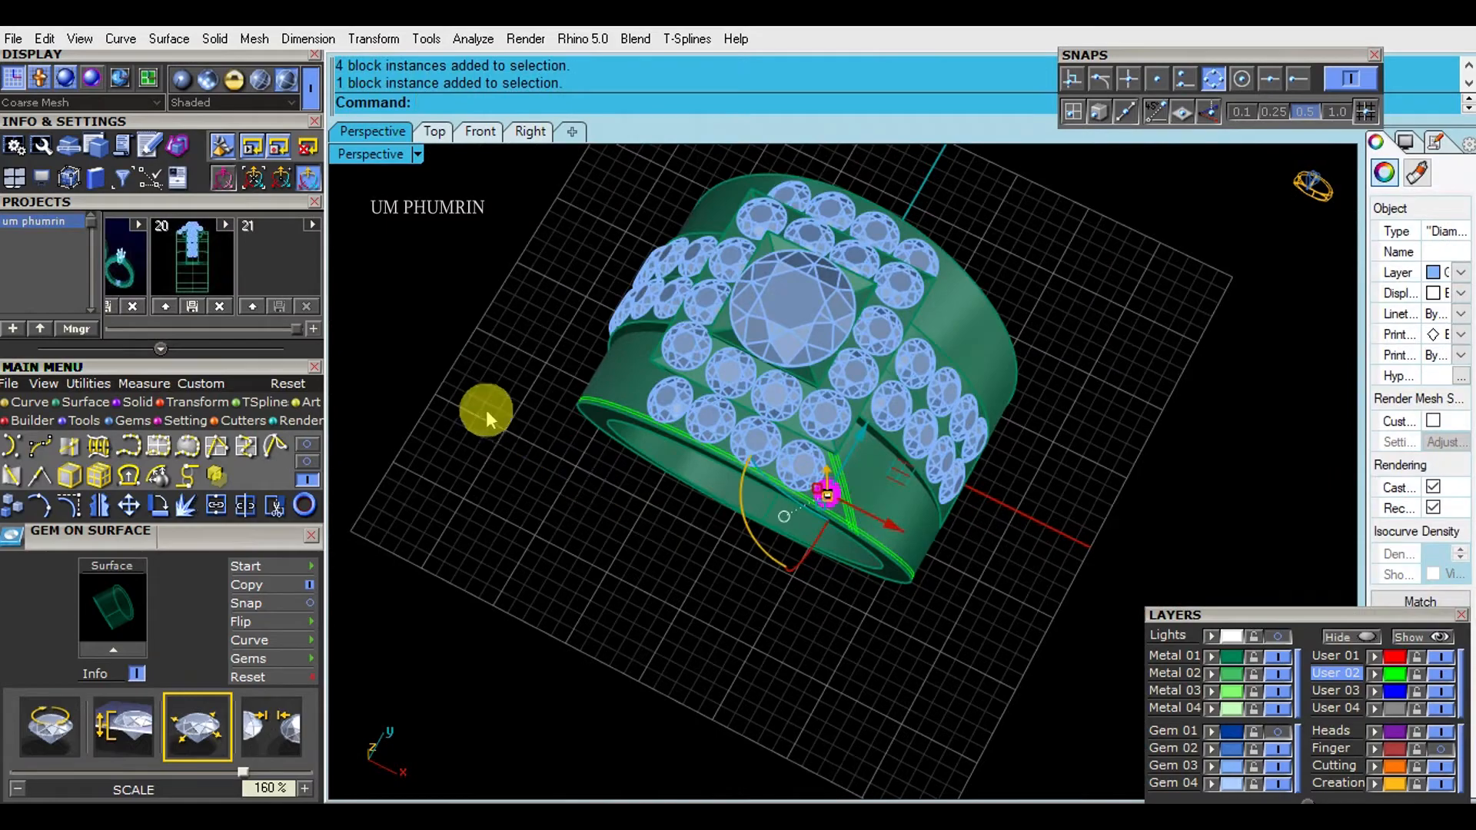
left_click_drag(487, 418, 909, 615)
scroll(834, 502, "up", 4)
right_click_drag(833, 505, 992, 471)
type("mi")
key("Return")
type("0")
key("Return")
left_click(806, 661)
scroll(927, 613, "down", 4)
- Delete the four gems of the row along the band's rear edge
right_click_drag(927, 613, 924, 499)
left_click_drag(454, 422, 1031, 674)
right_click_drag(1031, 674, 978, 526)
left_click_drag(595, 172, 942, 270)
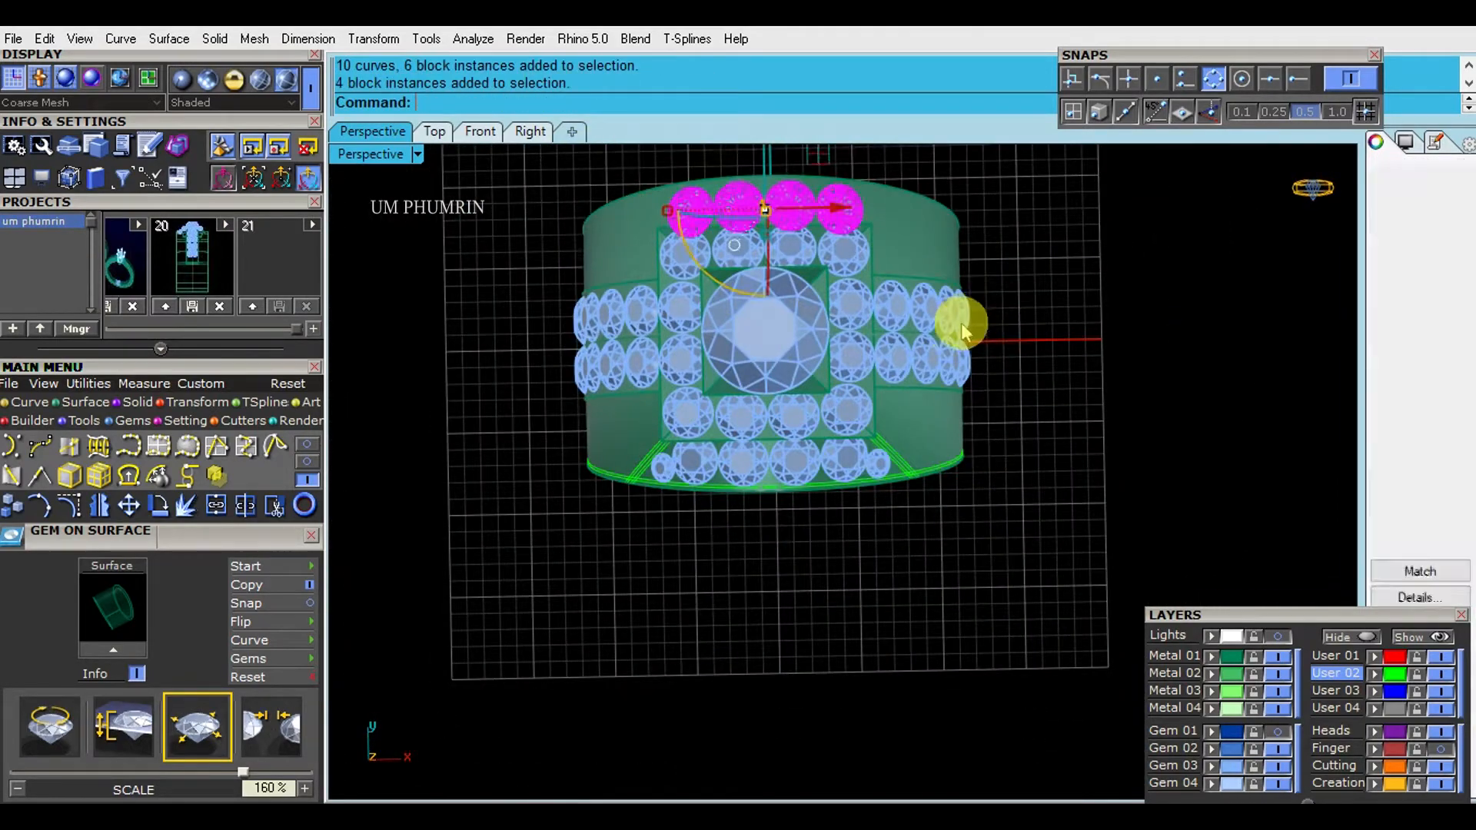
right_click_drag(962, 325, 979, 438, "shift")
key("Delete")
- Mirror the front gem row with its border and slanted curves about the origin to the rear edge, and save the file
left_click_drag(485, 532, 1030, 653)
right_click_drag(1030, 653, 1003, 594, "shift")
type("mi")
key("Return")
type("0")
key("Return")
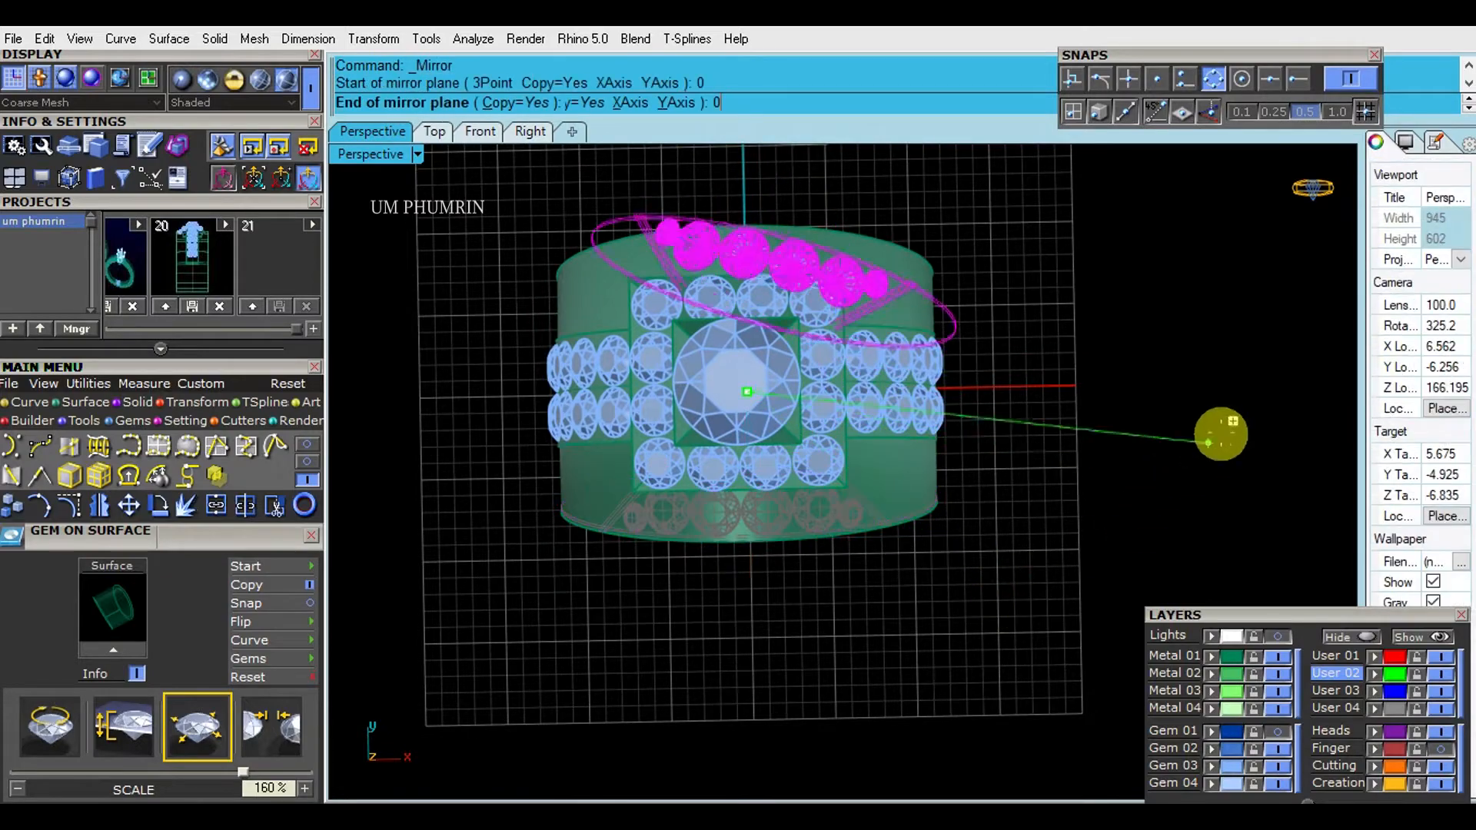
left_click(1221, 434)
right_click_drag(1219, 419, 1120, 451)
key("Escape")
key("ctrl+s")
- Examine the shoulder gems and the bare band area beside them from the perspective and front views
right_click_drag(485, 246, 807, 471)
scroll(867, 550, "up", 5)
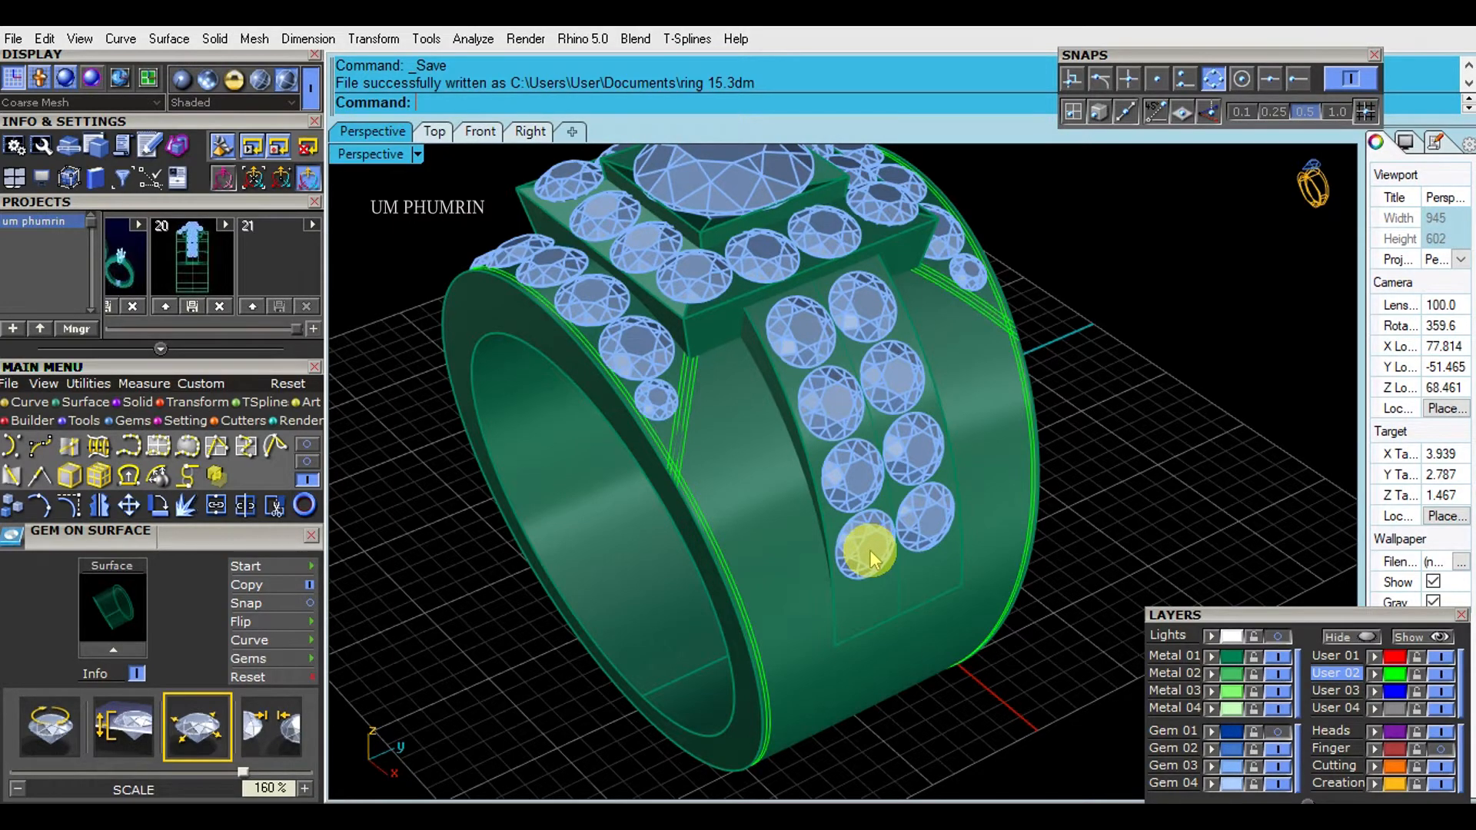
scroll(863, 654, "down", 4)
right_click_drag(863, 654, 920, 364)
scroll(1008, 391, "down", 4)
left_click(481, 132)
scroll(1027, 351, "up", 4)
left_click(365, 133)
right_click_drag(865, 246, 906, 471)
- Extract an isocurve from the band surface along the lower side edge of the head
scroll(893, 392, "up", 6)
scroll(906, 471, "up", 5)
right_click(849, 503)
left_click(821, 426)
scroll(716, 459, "up", 6)
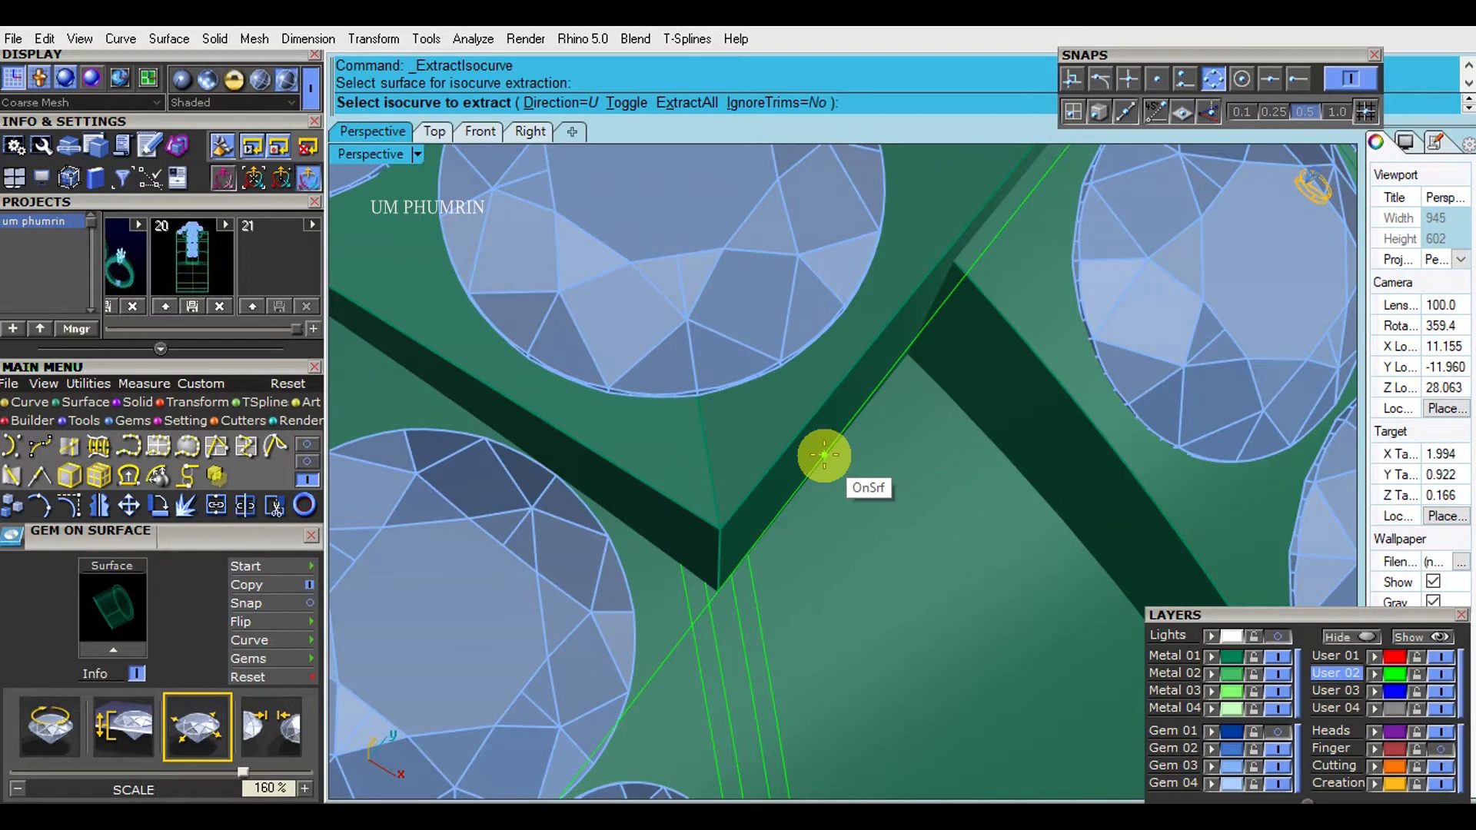
right_click(819, 456)
- Offset the extracted isocurve 0.15 mm on the band surface, flipping the offset direction
scroll(807, 458, "down", 8)
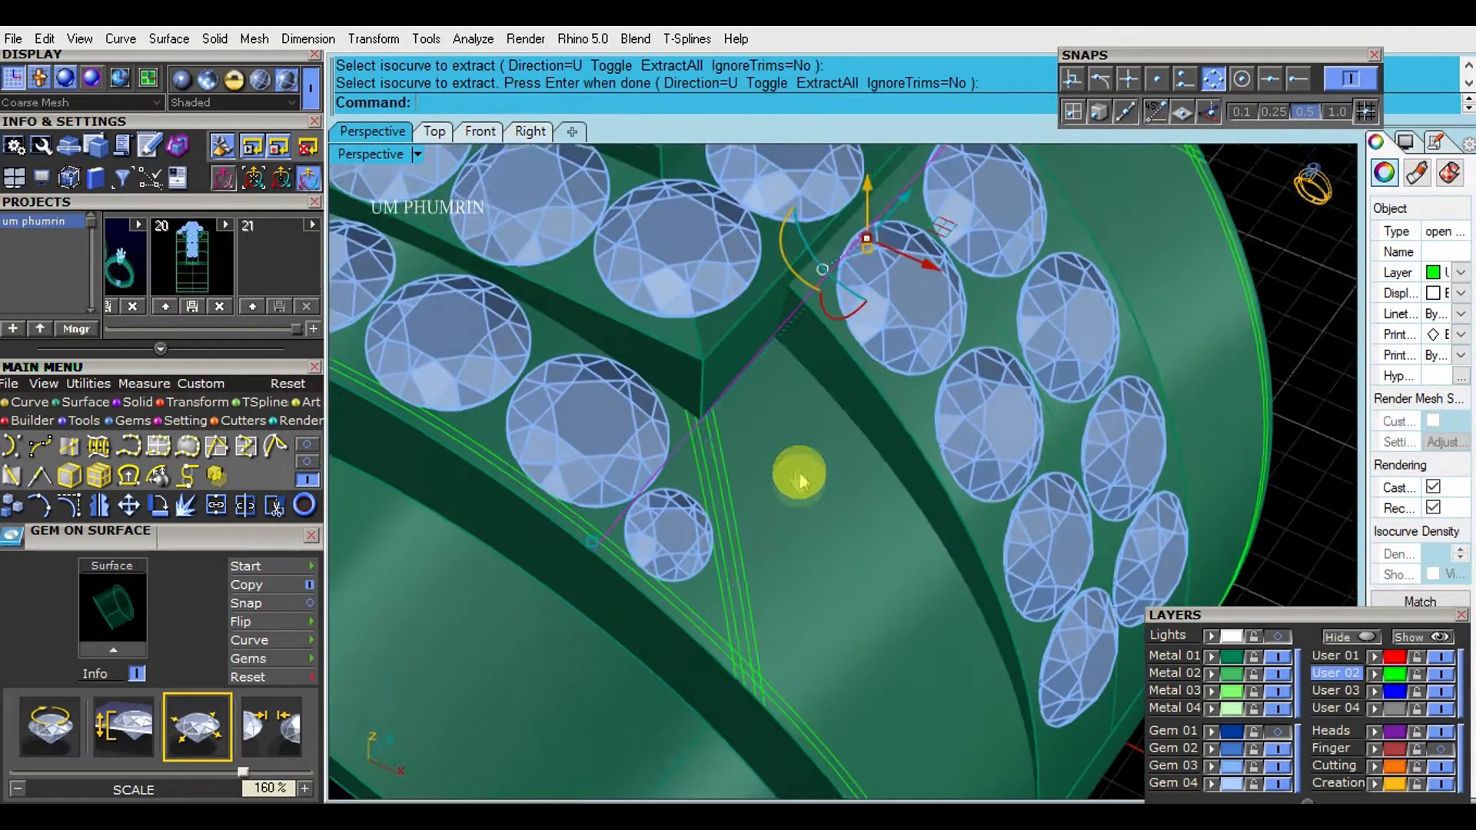
type("O")
right_click(800, 511)
left_click(802, 515)
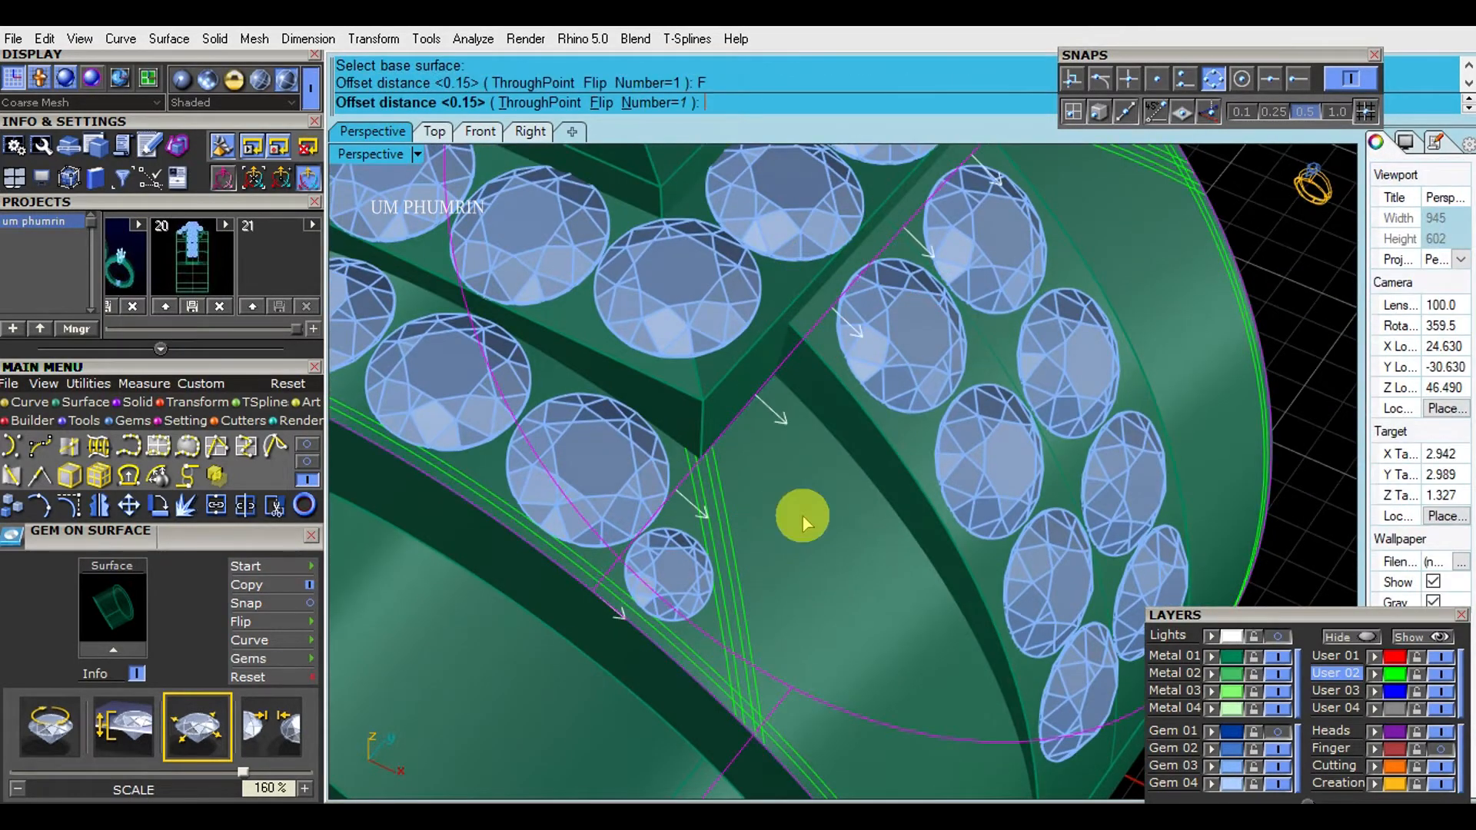
right_click_drag(802, 523, 761, 484, "shift")
right_click(761, 484)
scroll(692, 418, "up", 5)
scroll(680, 411, "down", 9)
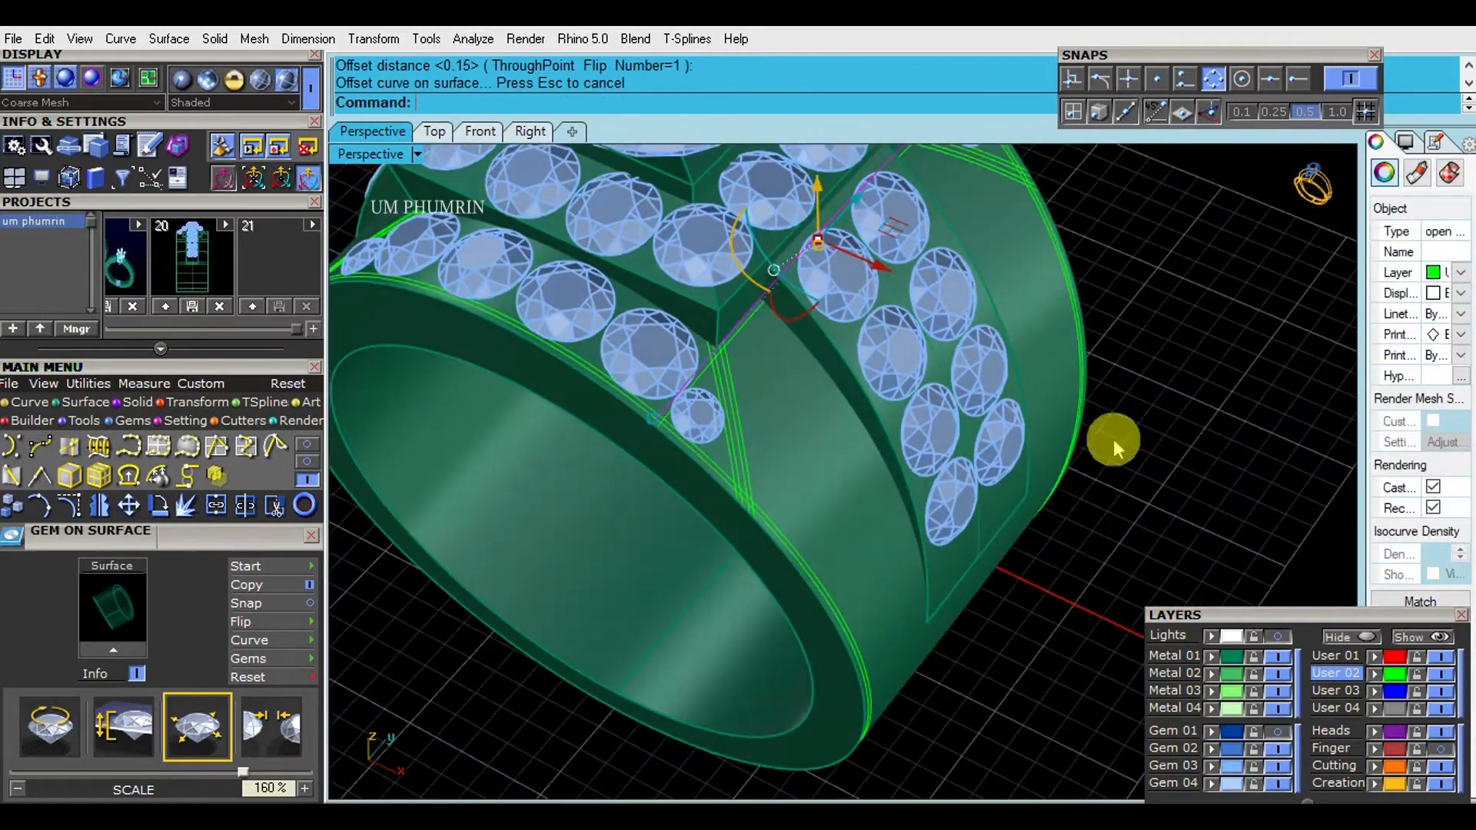
key("Escape")
scroll(793, 422, "up", 8)
type("ExtractIsocurve")
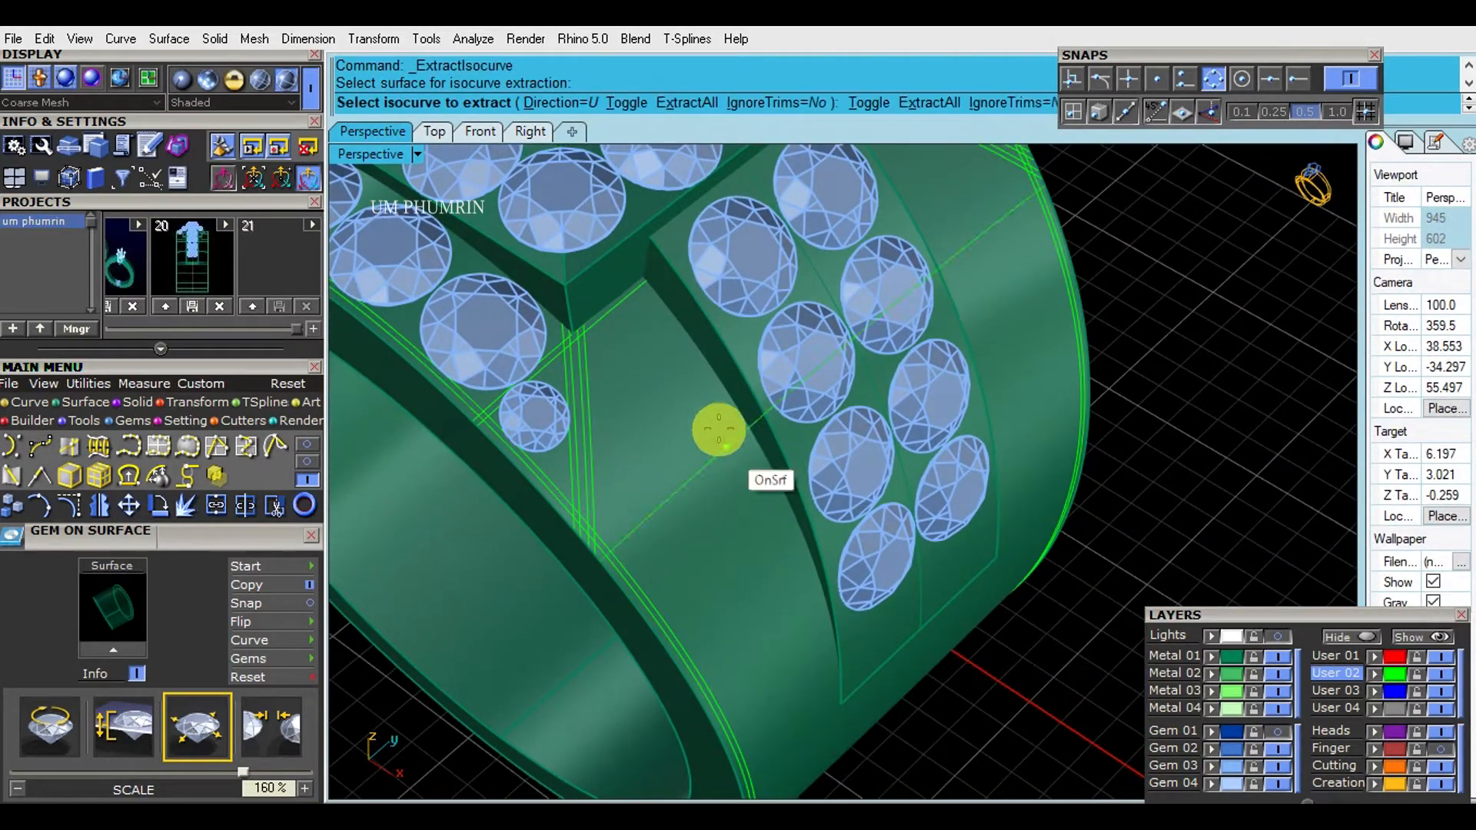
left_click(632, 107)
scroll(685, 372, "up", 5)
scroll(685, 372, "down", 3)
key("Escape")
right_click_drag(685, 372, 707, 519)
scroll(800, 408, "down", 4)
mouse_move(708, 519)
right_mouse_down()
mouse_move(705, 454)
mouse_move(703, 499)
right_mouse_up()
right_click_drag(703, 499, 676, 461, "shift")
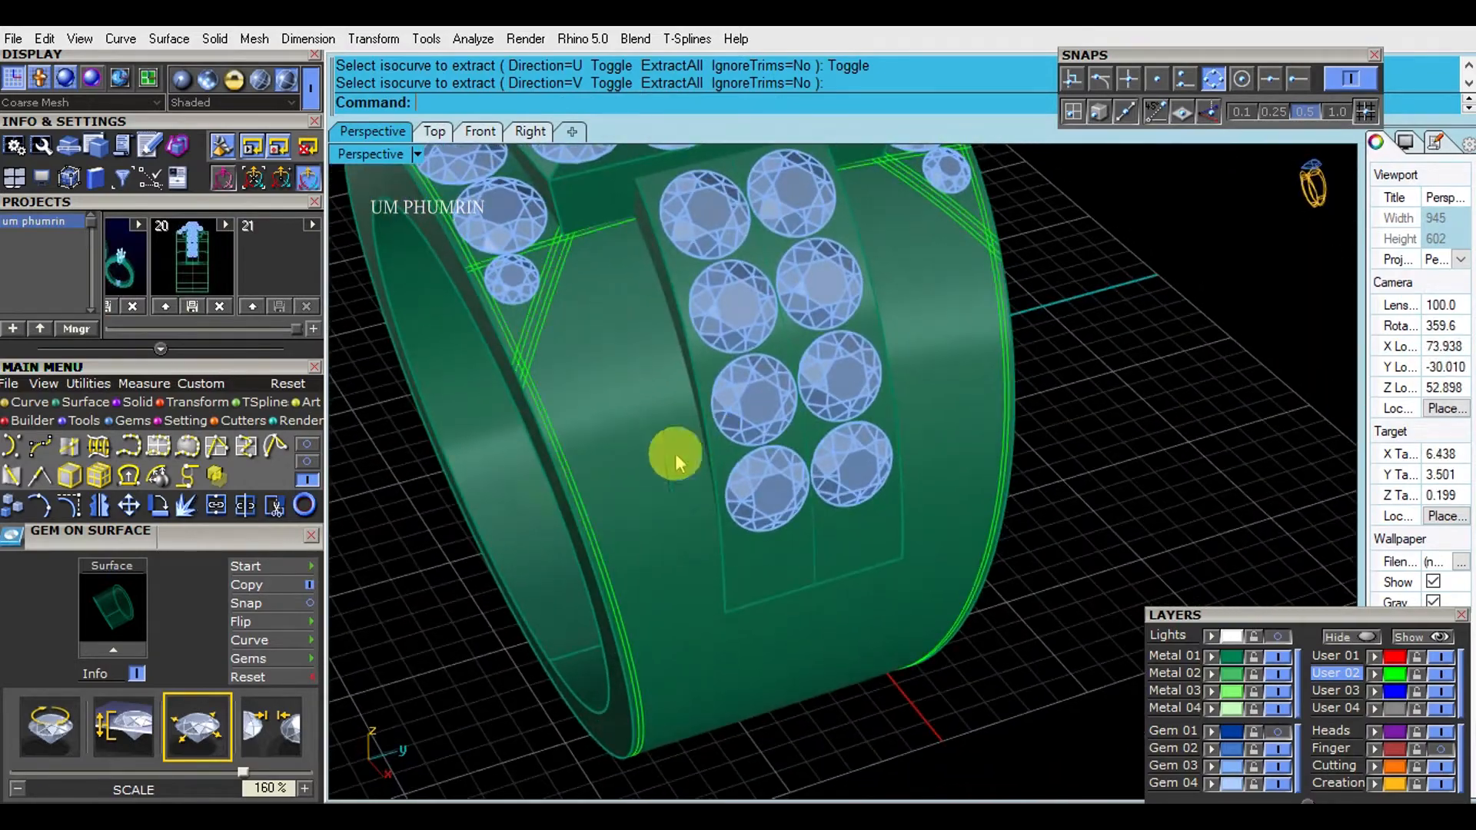
- Try to draw a curve on the band surface along the shoulder plate's lower edge
left_click(246, 449)
left_click(620, 316)
scroll(591, 174, "up", 5)
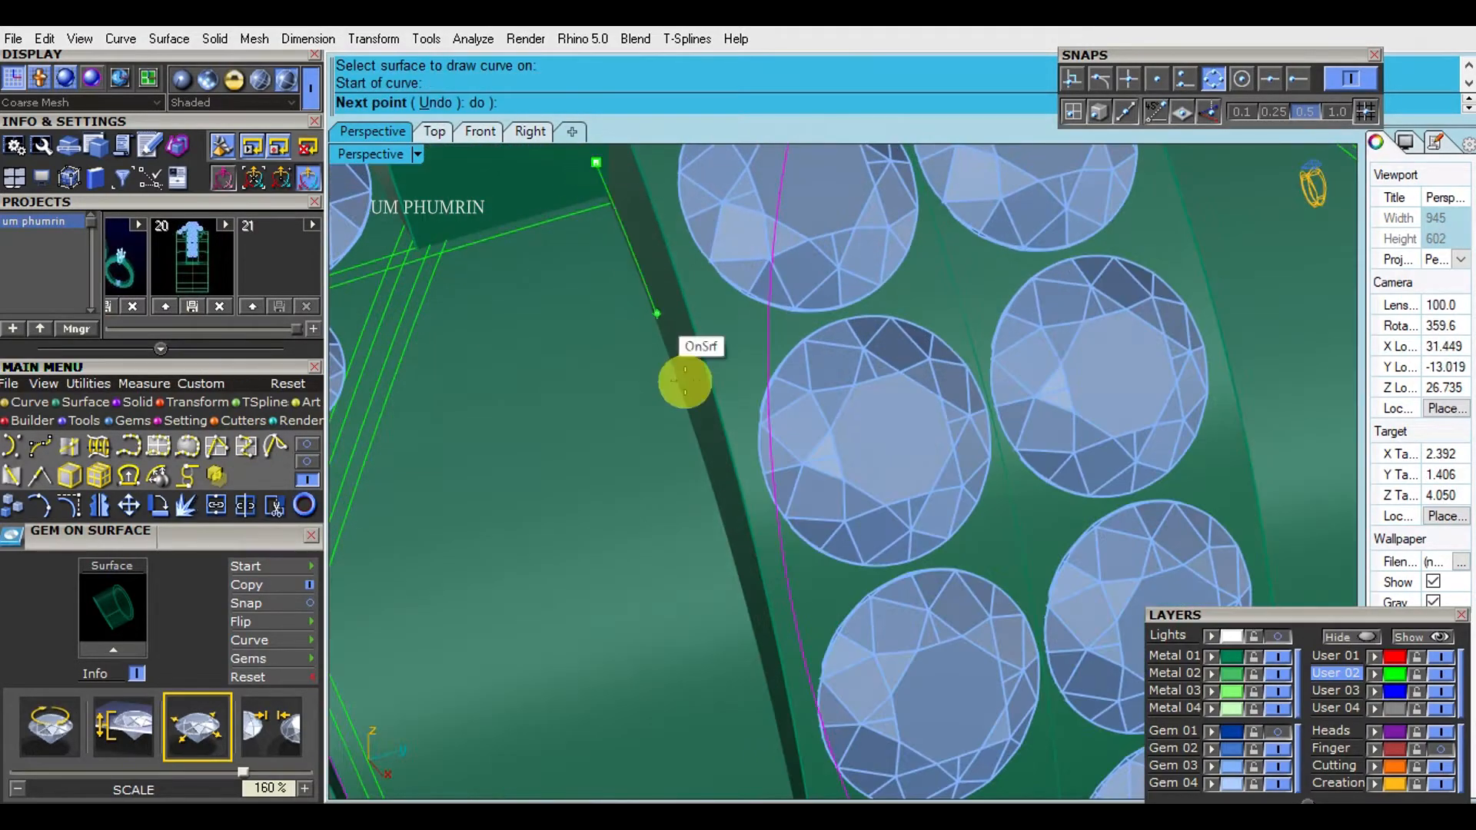
scroll(685, 381, "down", 4)
scroll(686, 501, "up", 2)
right_click_drag(644, 704, 769, 486)
right_click(615, 692)
scroll(629, 400, "up", 6)
left_click(627, 390)
left_click(671, 434)
scroll(662, 458, "down", 7)
key("Delete")
- Duplicate the shoulder plate's edge, offset it 0.15 mm on the band surface with flipped direction, and delete the duplicated edge
type("d")
key("Return")
right_click_drag(587, 389, 646, 440)
type("O")
left_click(616, 393)
type("F")
key("Return")
key("Return")
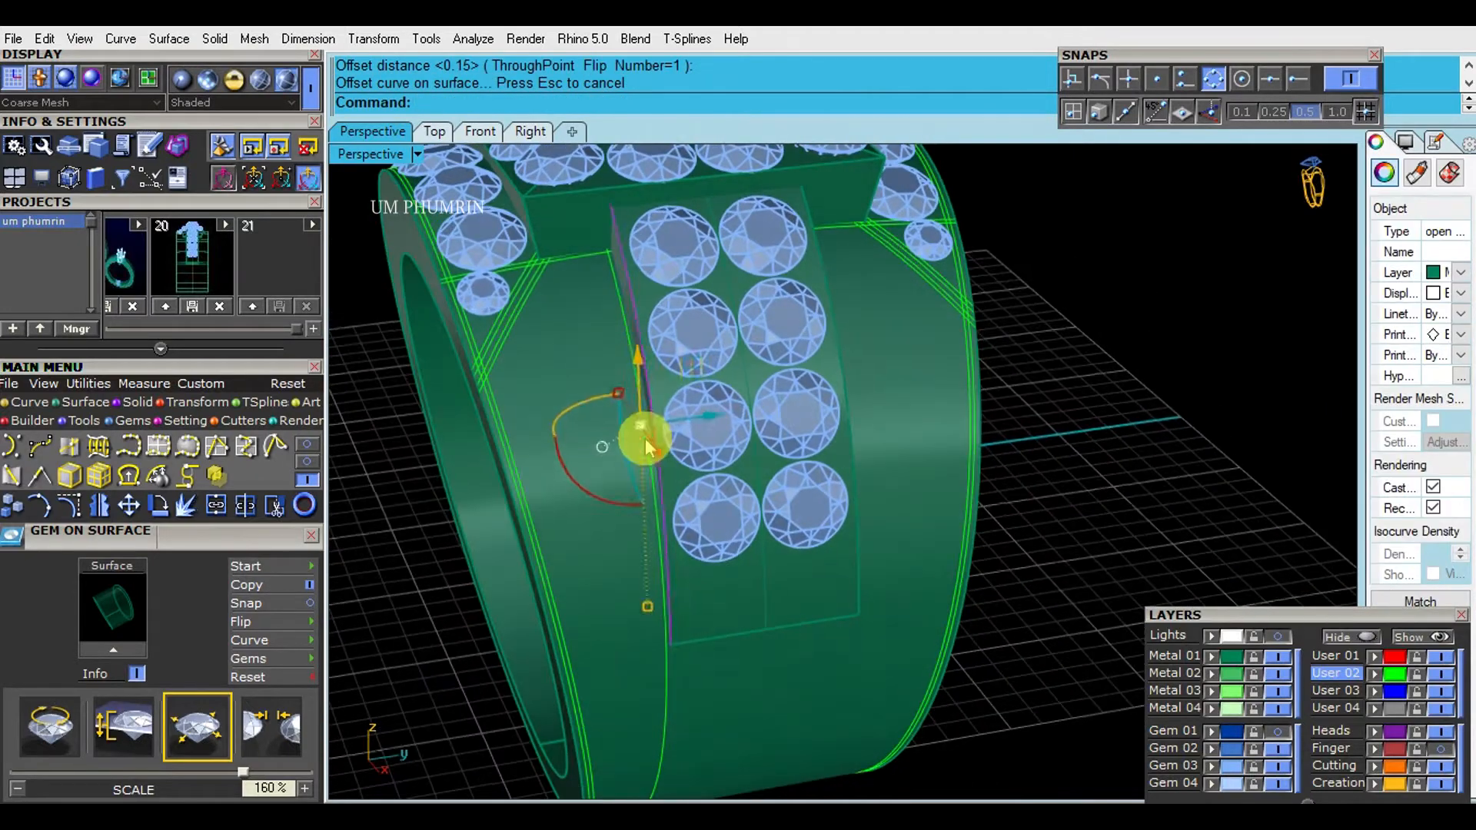
key("Delete")
- Offset the new curve beside the shoulder plate another 0.15 mm on the band surface, flipping the direction
scroll(646, 450, "up", 2)
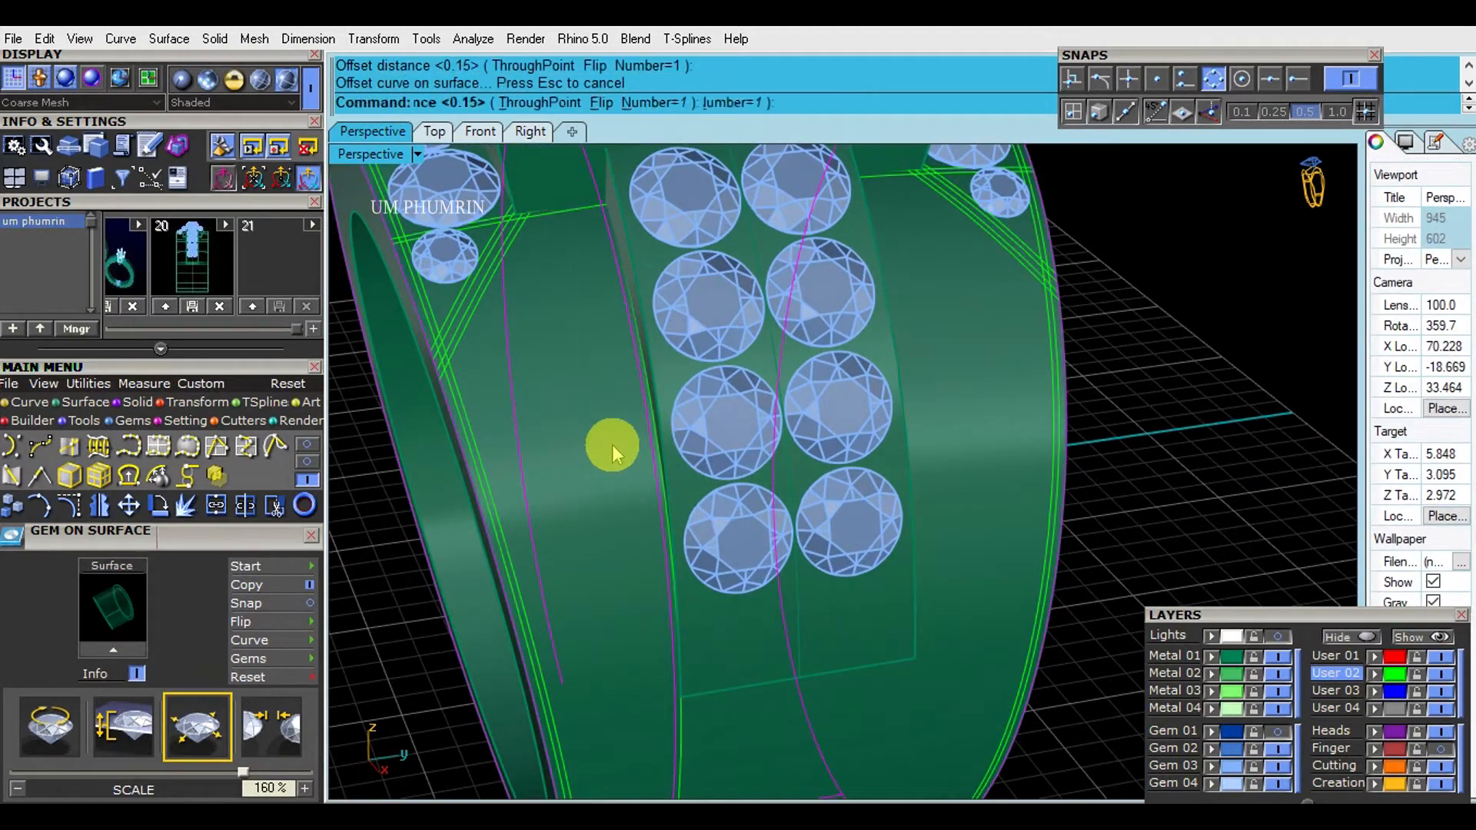
key("Delete")
scroll(586, 290, "down", 5)
scroll(612, 461, "up", 5)
left_click(702, 596)
key("Return")
left_click(641, 455)
scroll(644, 456, "down", 2)
right_click_drag(676, 442, 834, 547, "shift")
type("F")
key("Return")
key("Return")
key("Escape")
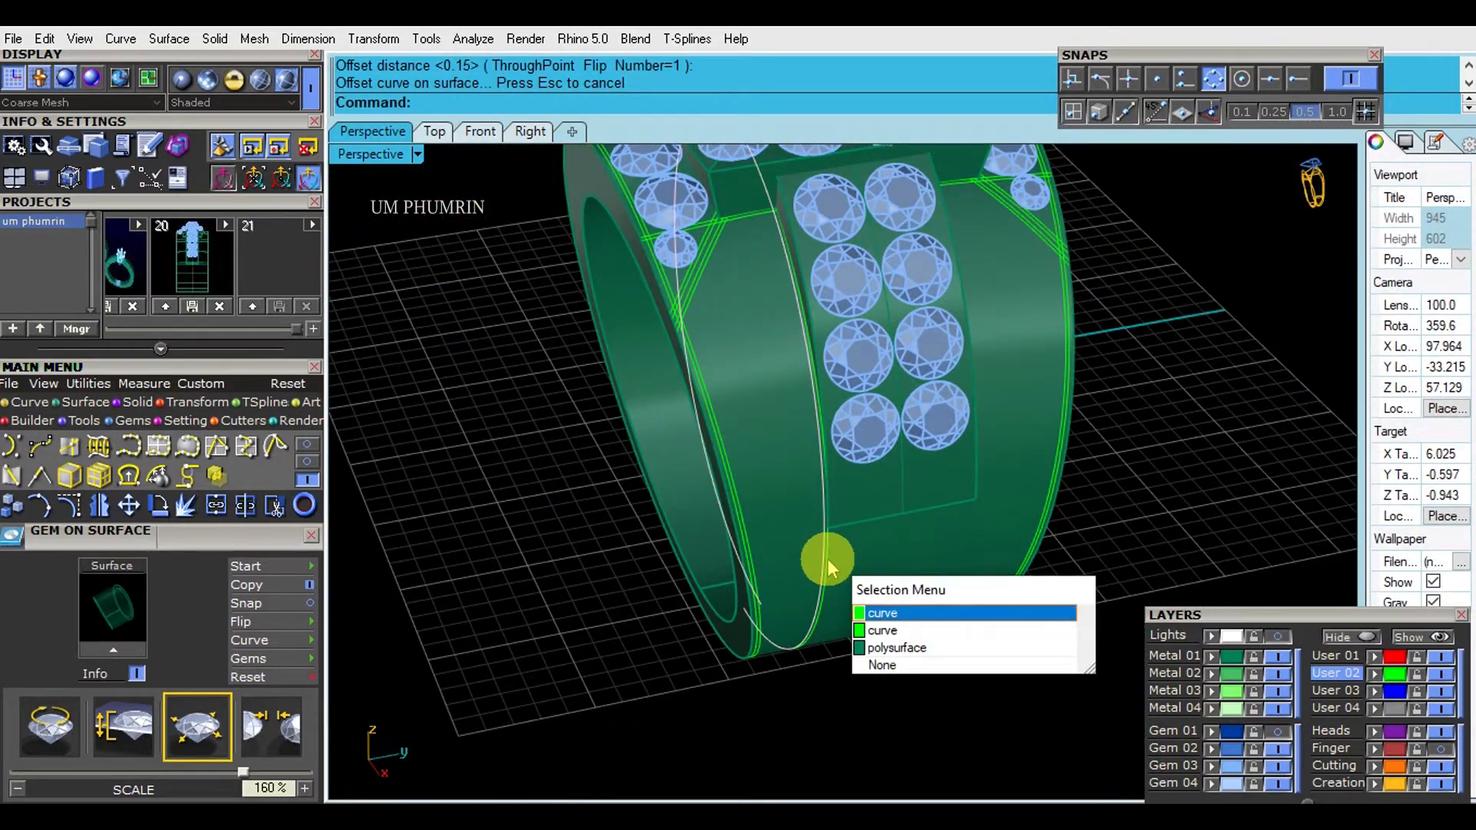
left_click(828, 567)
scroll(829, 566, "down", 2)
left_click(692, 395, "shift")
right_click_drag(691, 395, 901, 557)
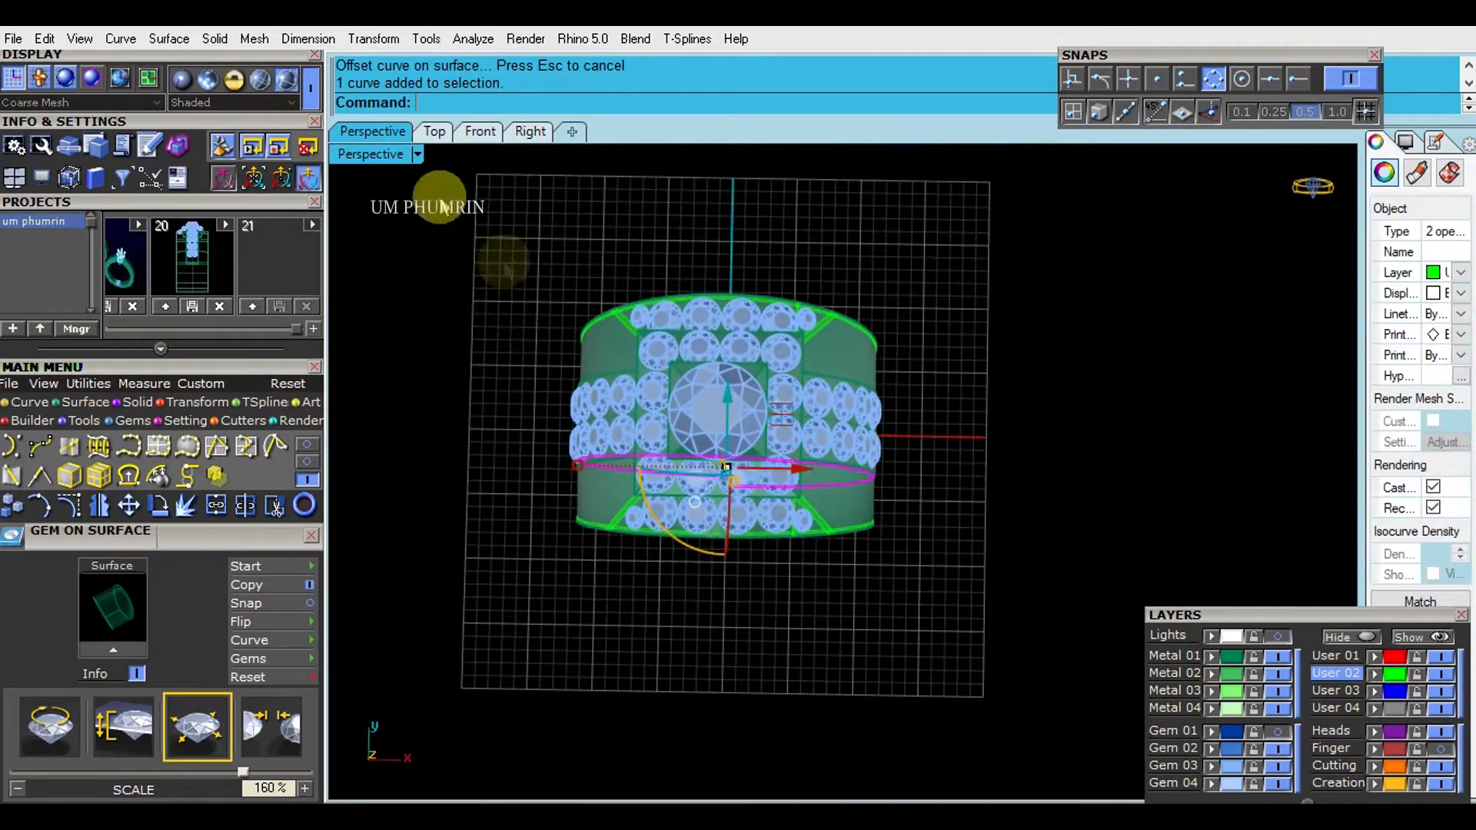
left_click(436, 133)
left_click(377, 132)
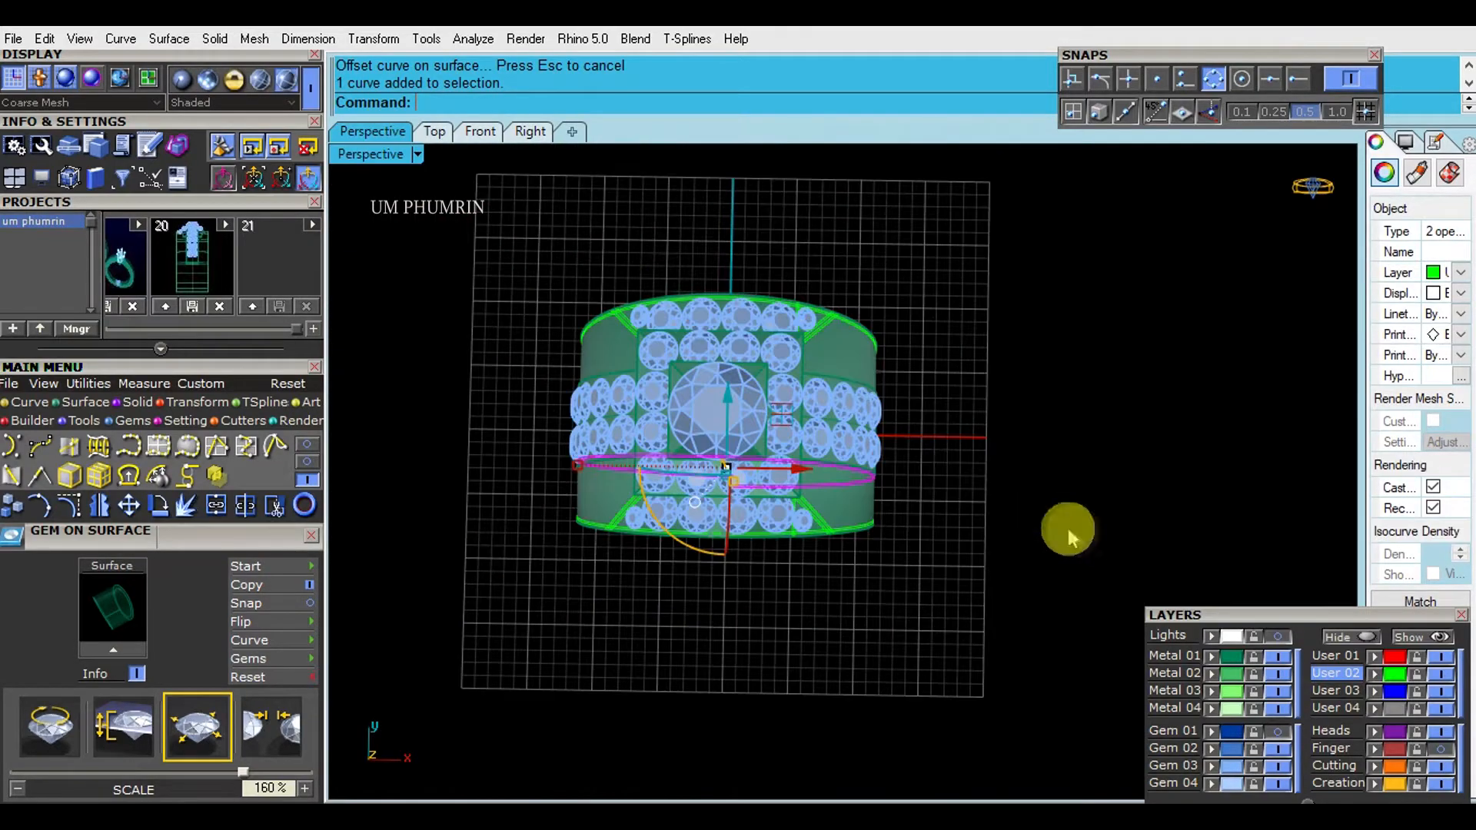
- Select the offset border curves running along the shoulder and band, and hide everything else
right_click_drag(843, 433, 830, 362)
scroll(777, 346, "up", 5)
left_click(773, 339)
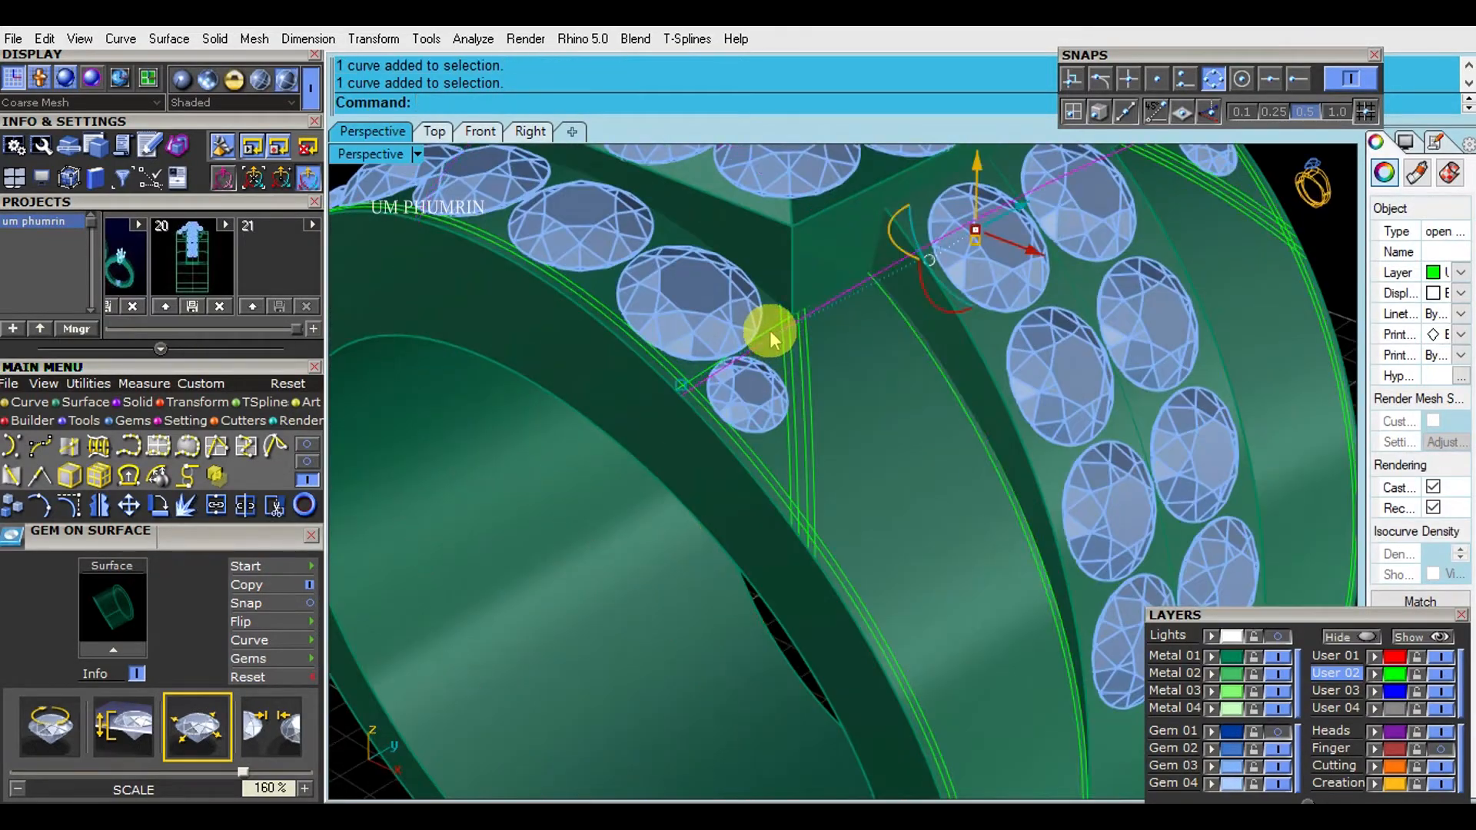
scroll(946, 415, "down", 5)
scroll(942, 527, "up", 8)
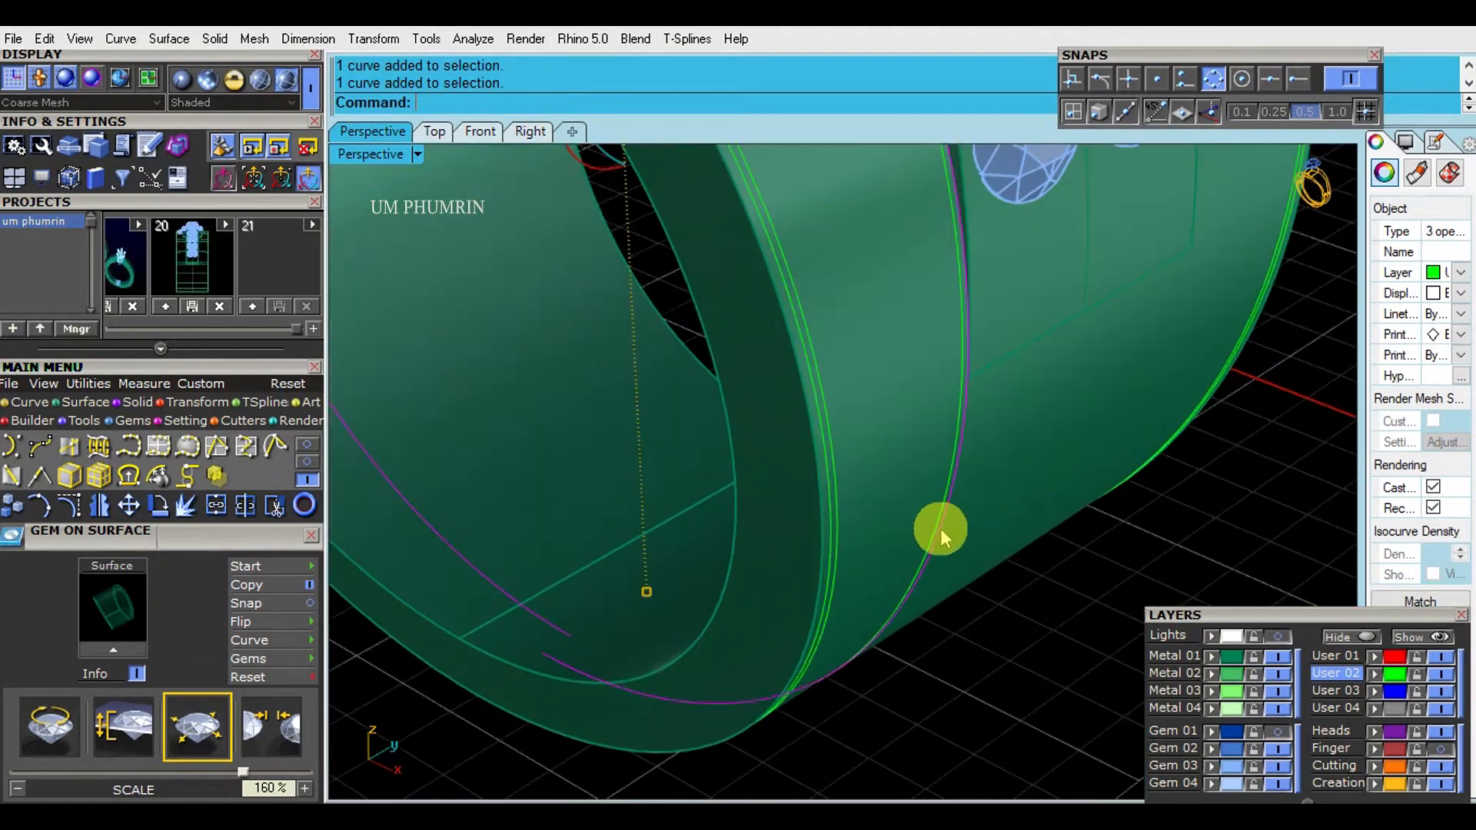
left_click(938, 528)
right_click(1344, 637)
scroll(777, 438, "down", 5)
- Draw a line straight down from the origin, trim off the border curves' halves beyond it, and delete the line
left_click(434, 132)
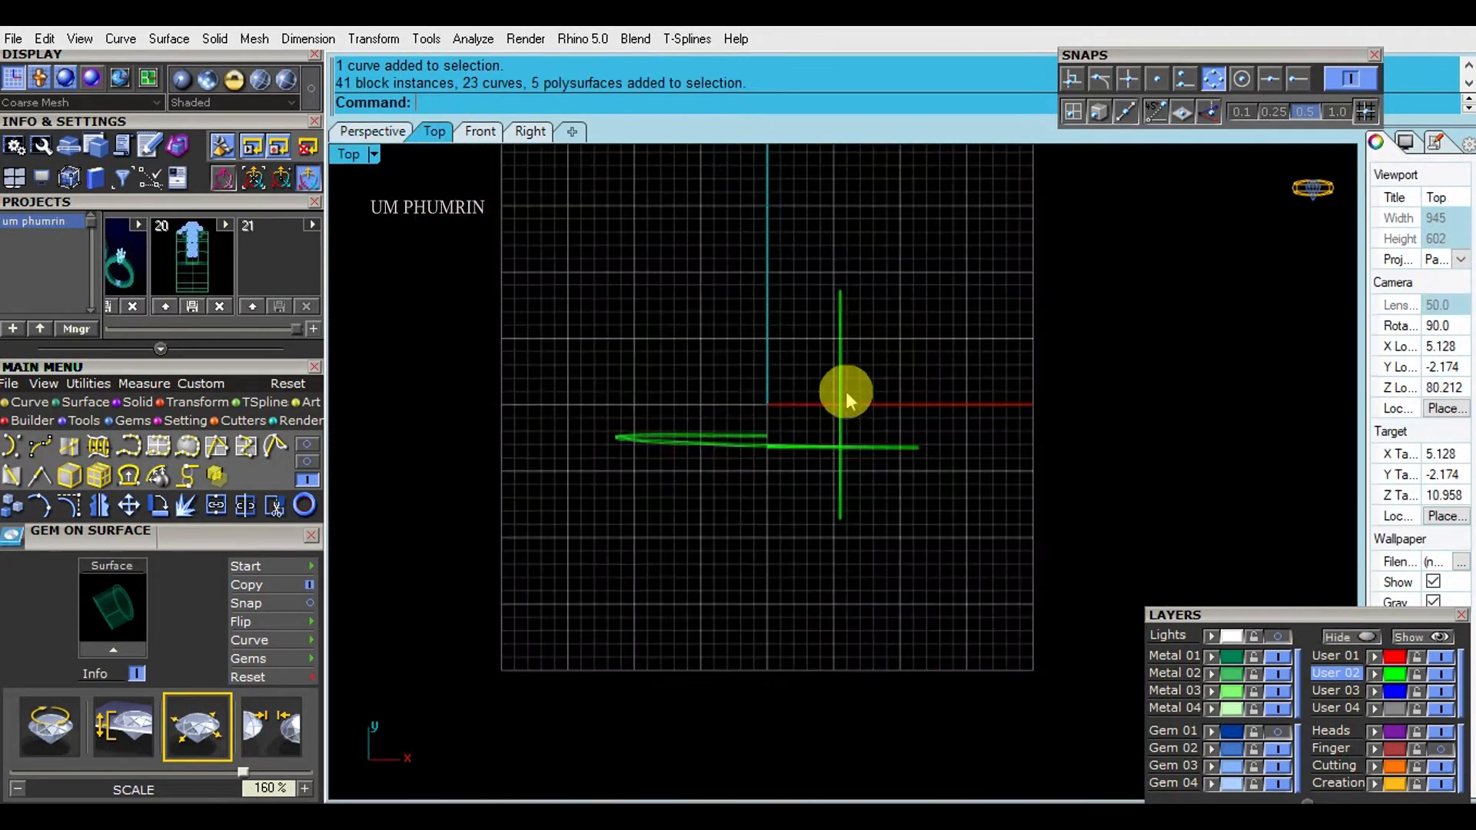
scroll(846, 402, "up", 4)
left_click_drag(880, 376, 841, 411)
scroll(842, 408, "up", 4)
left_click(726, 350)
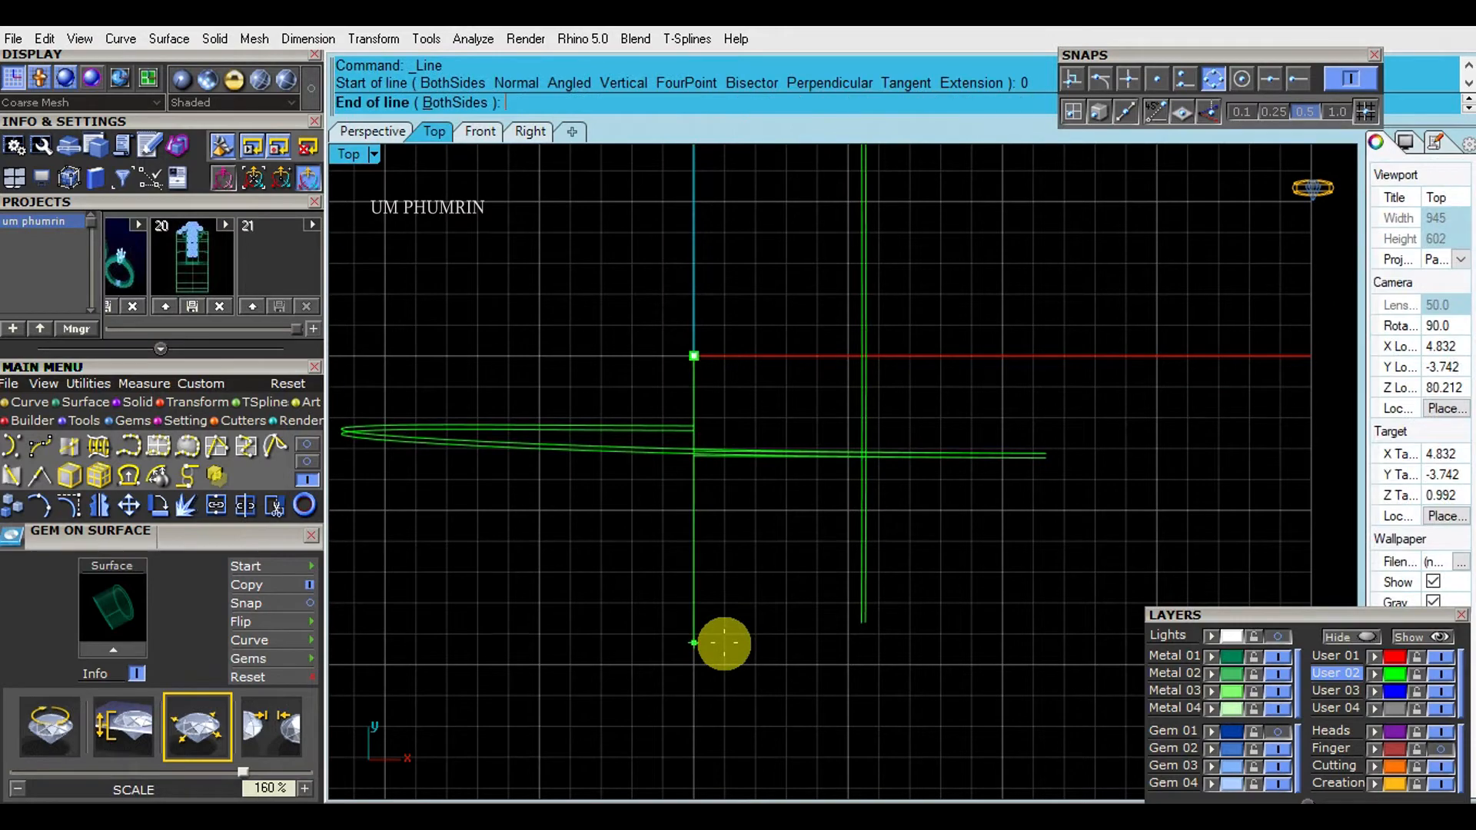
left_click(724, 643)
key("Return")
key("Delete")
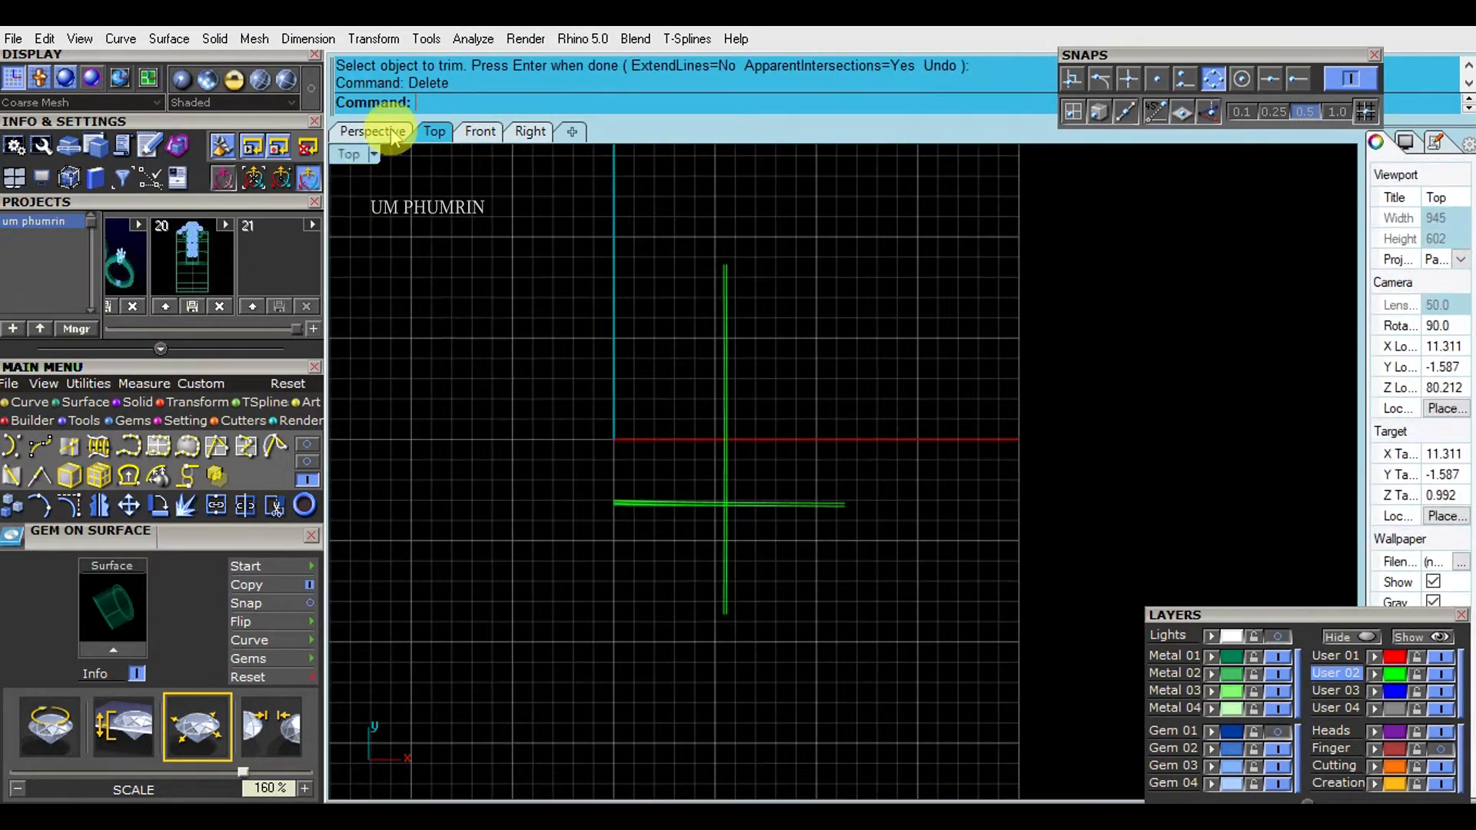
left_click(377, 132)
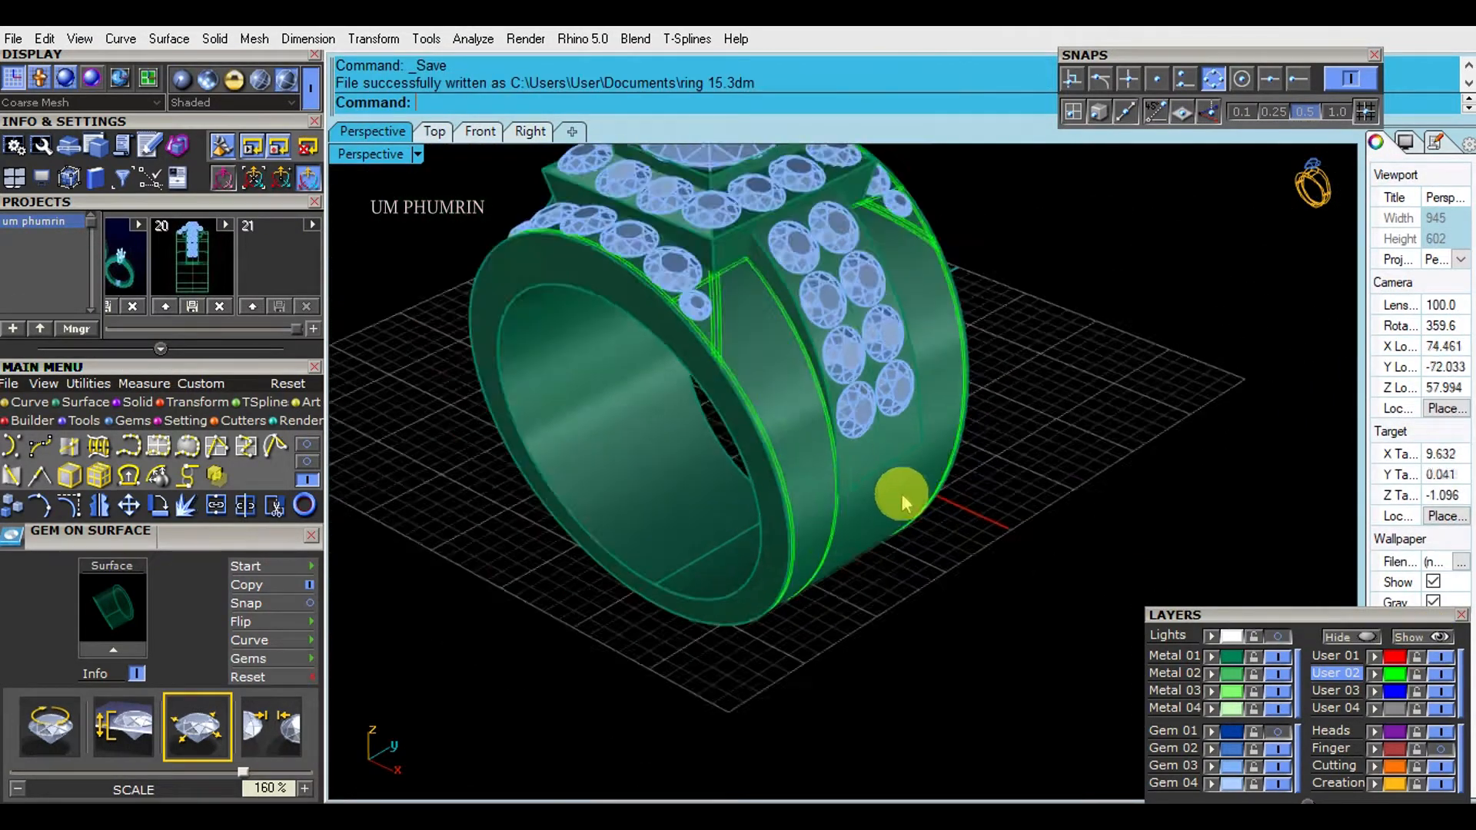
- Delete the mirrored gems and plate on the ring's opposite shoulder
scroll(649, 382, "up", 8)
right_click_drag(649, 382, 864, 419)
scroll(861, 399, "down", 4)
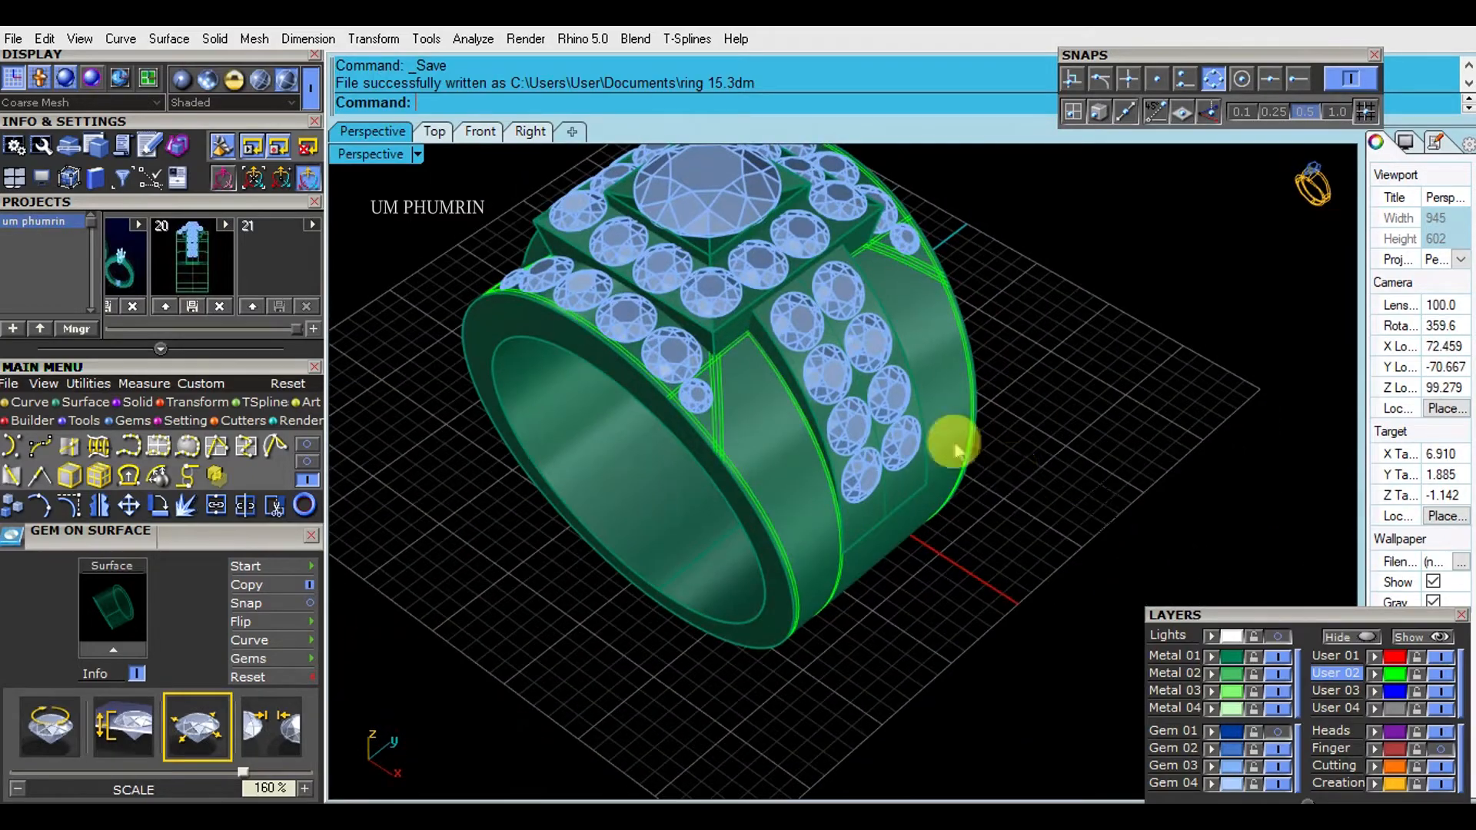
right_click_drag(851, 521, 764, 432)
scroll(802, 415, "up", 8)
left_click(820, 437)
scroll(797, 496, "down", 8)
scroll(659, 425, "up", 4)
left_click(659, 425)
key("Delete")
- Ungroup the remaining shoulder plate's gems and delete its rear gem row
left_click(830, 435)
type("gg")
left_click(1232, 454)
scroll(764, 425, "up", 3)
left_click(764, 425)
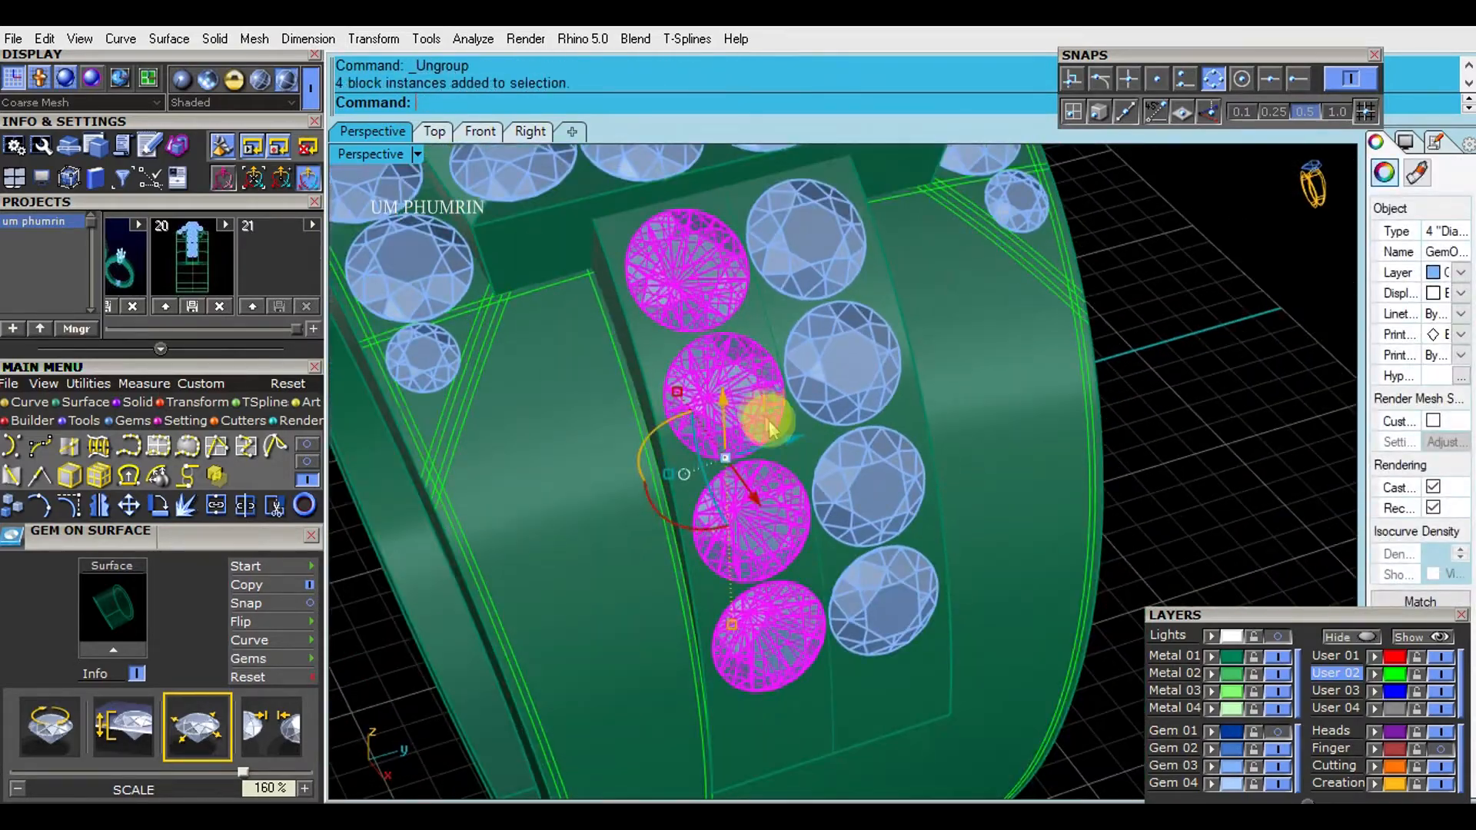
left_click(852, 386)
right_click_drag(851, 386, 866, 402, "shift")
key("Delete")
- Extract a U-direction isocurve from the shoulder plate through the front gem row, and delete that row
right_click_drag(768, 419, 804, 430, "shift")
type("Ex1")
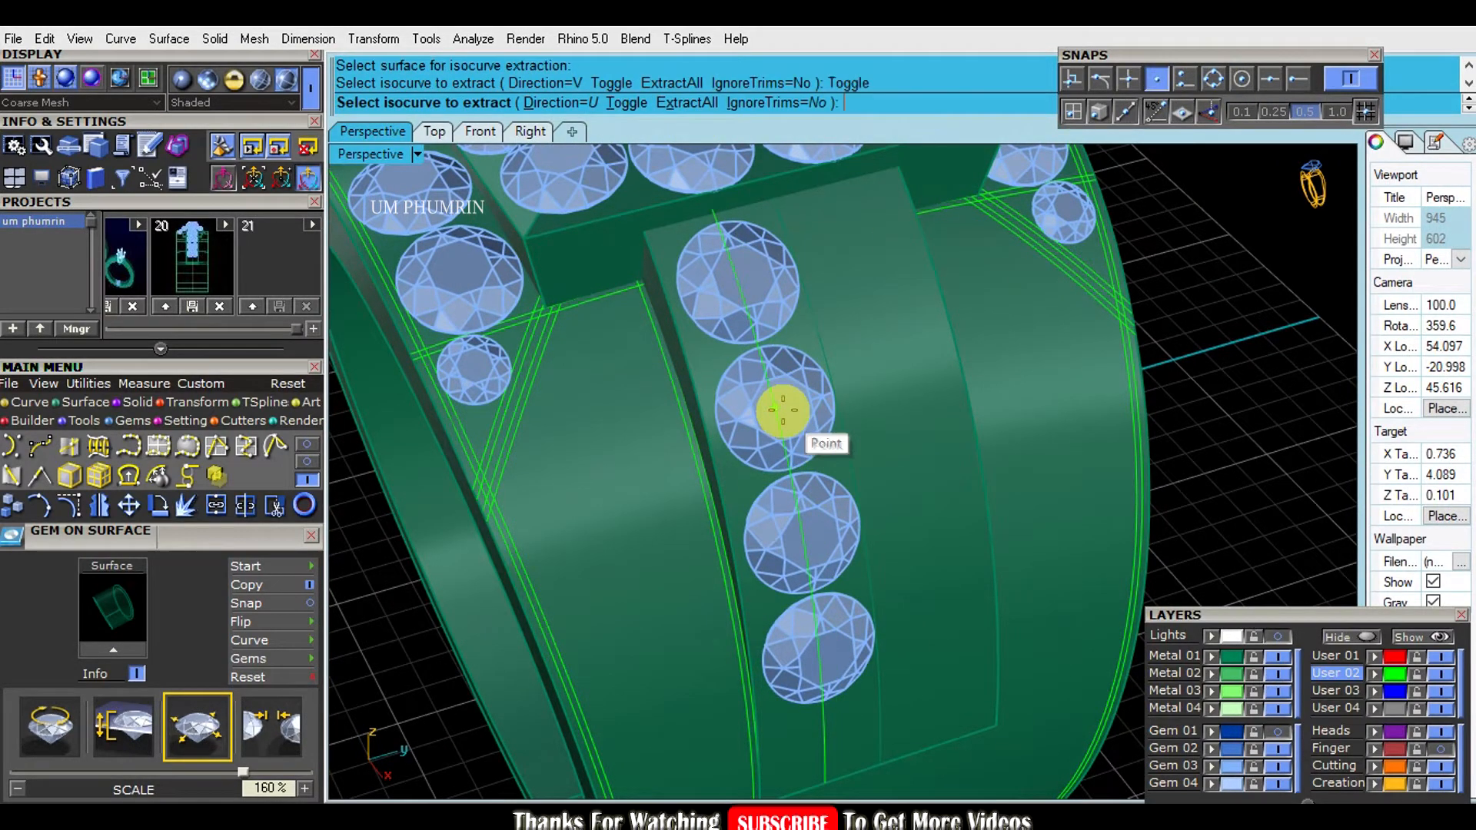
left_click(782, 410)
key("space")
left_click(819, 410)
key("Delete")
- Run Gem on Curve on the extracted isocurve with 2.8 mm round gems and the culet direction set to Object
mouse_move(852, 402)
right_mouse_down("shift")
mouse_move(873, 356)
mouse_move(827, 395)
right_mouse_up("shift")
left_click(797, 362)
type("gc")
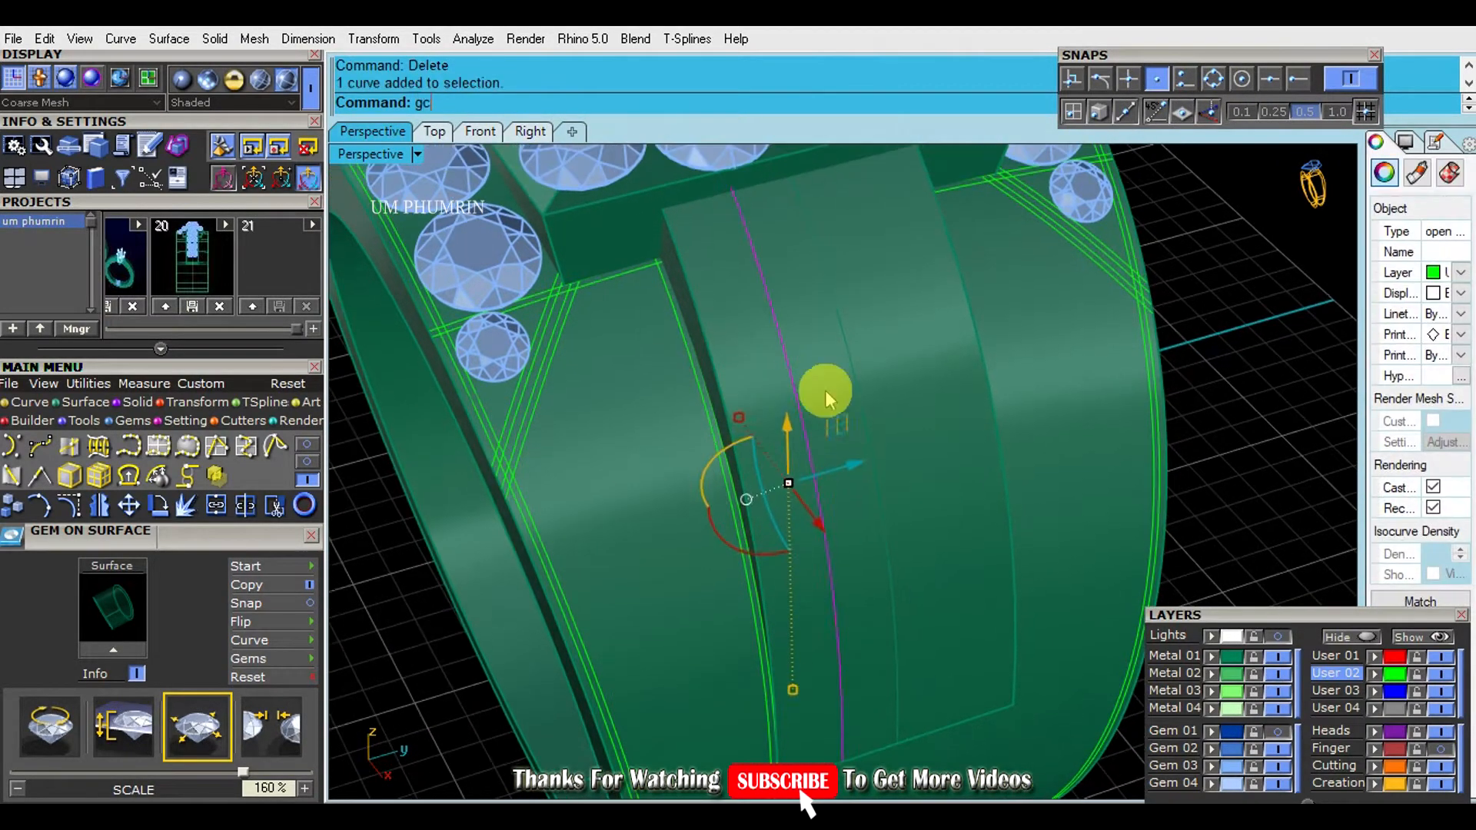
key("Return")
scroll(257, 209, "down", 3)
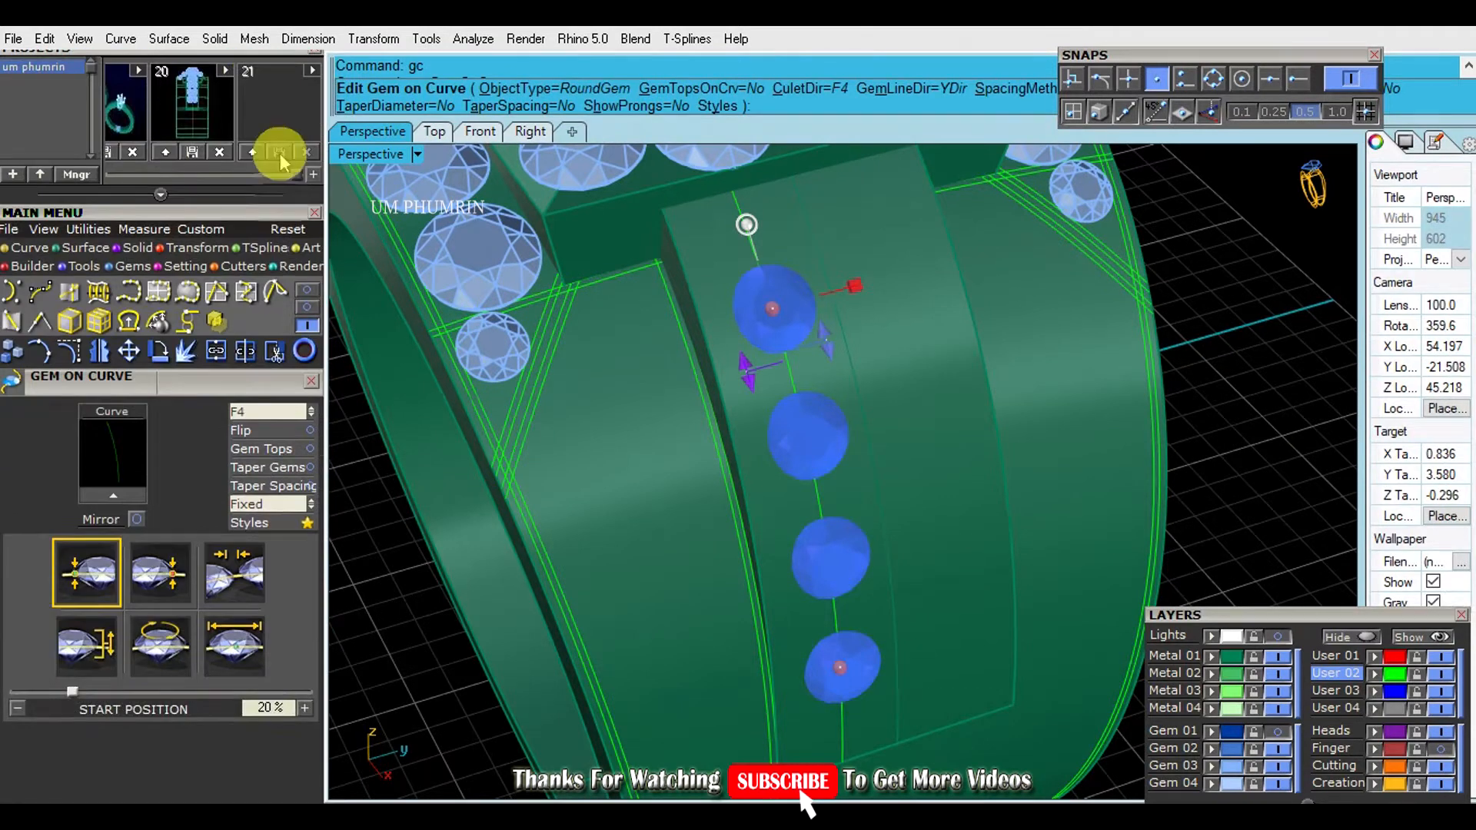
scroll(259, 394, "down", 3)
left_click(729, 382)
left_click(248, 530)
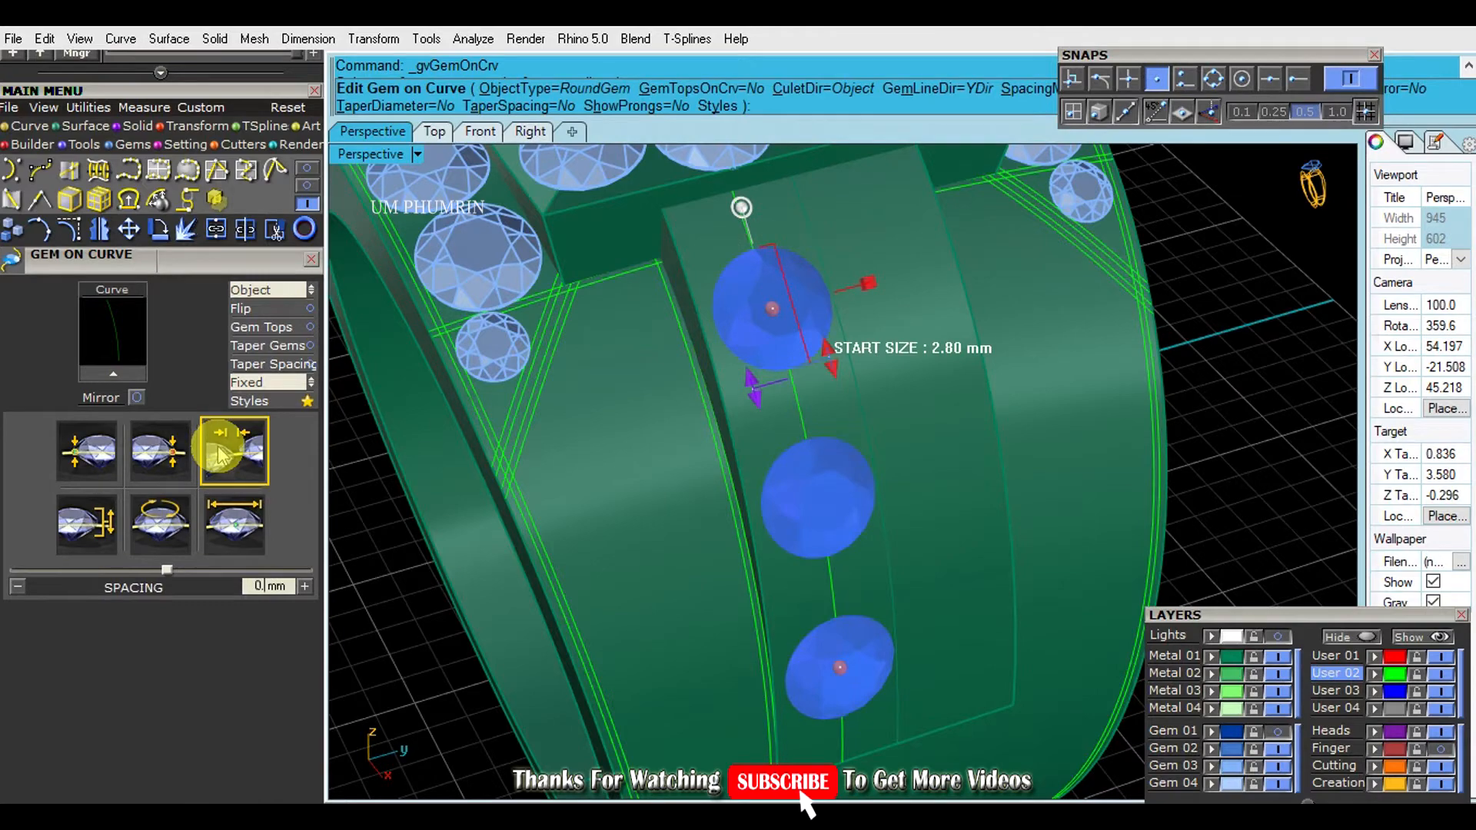
- Set the gem spacing to 0.12 mm and the start position to 10.2%, extend the row's end, and place the gems
left_click(248, 386)
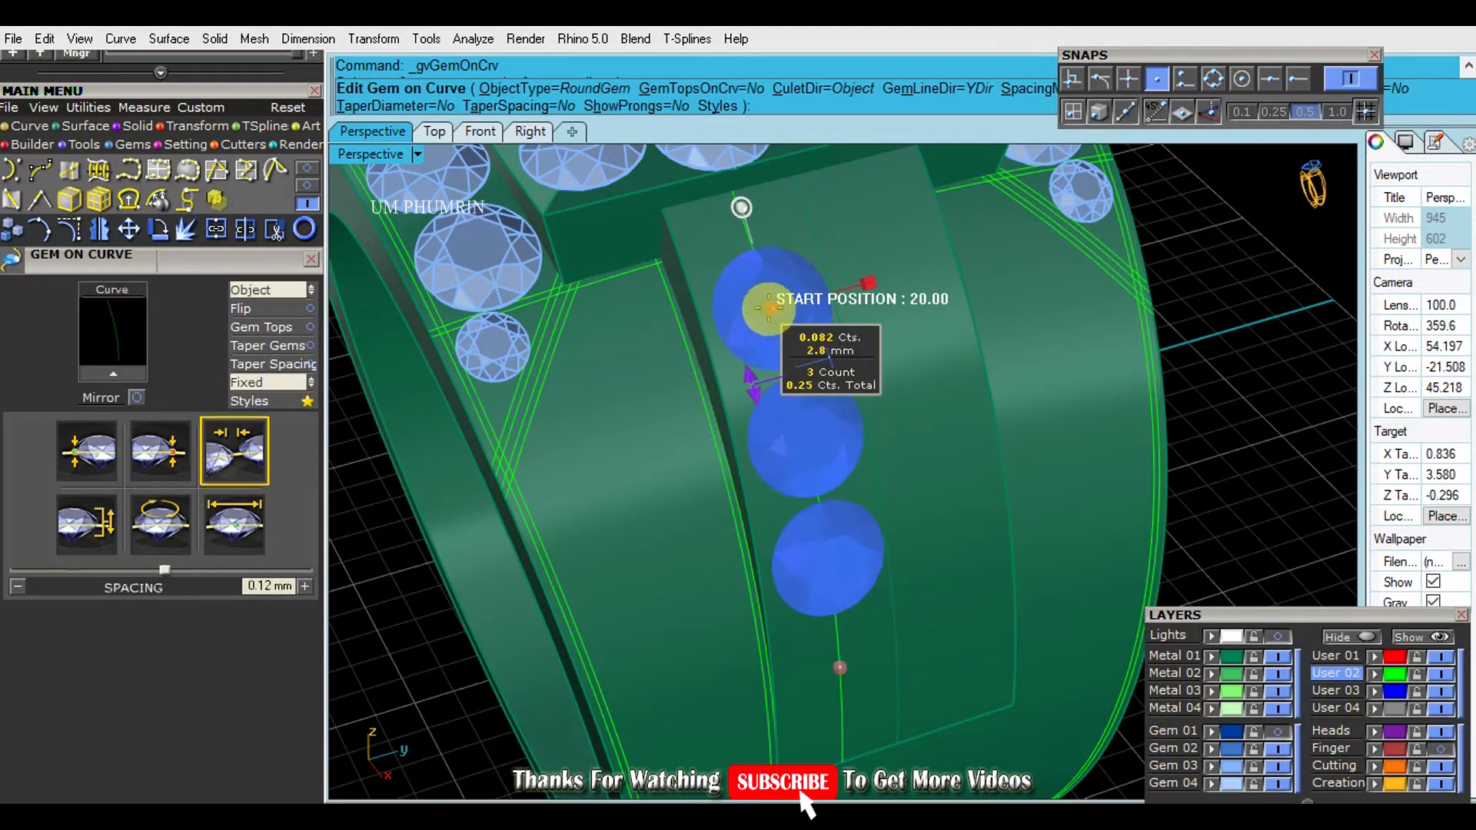
left_click(736, 253)
scroll(873, 531, "down", 5)
right_click_drag(873, 531, 834, 369)
right_click(956, 471)
- Mirror the new gem row about the origin onto the rear half of the shoulder plate
scroll(833, 369, "up", 5)
type("mi")
key("Return")
type("0")
key("Return")
left_click(844, 650)
right_click_drag(853, 569, 1011, 332)
- Mirror the shoulder plate with both gem rows about the origin to the opposite shoulder, and save the file
left_click(1028, 424)
scroll(1012, 332, "down", 3)
left_click(952, 464, "shift")
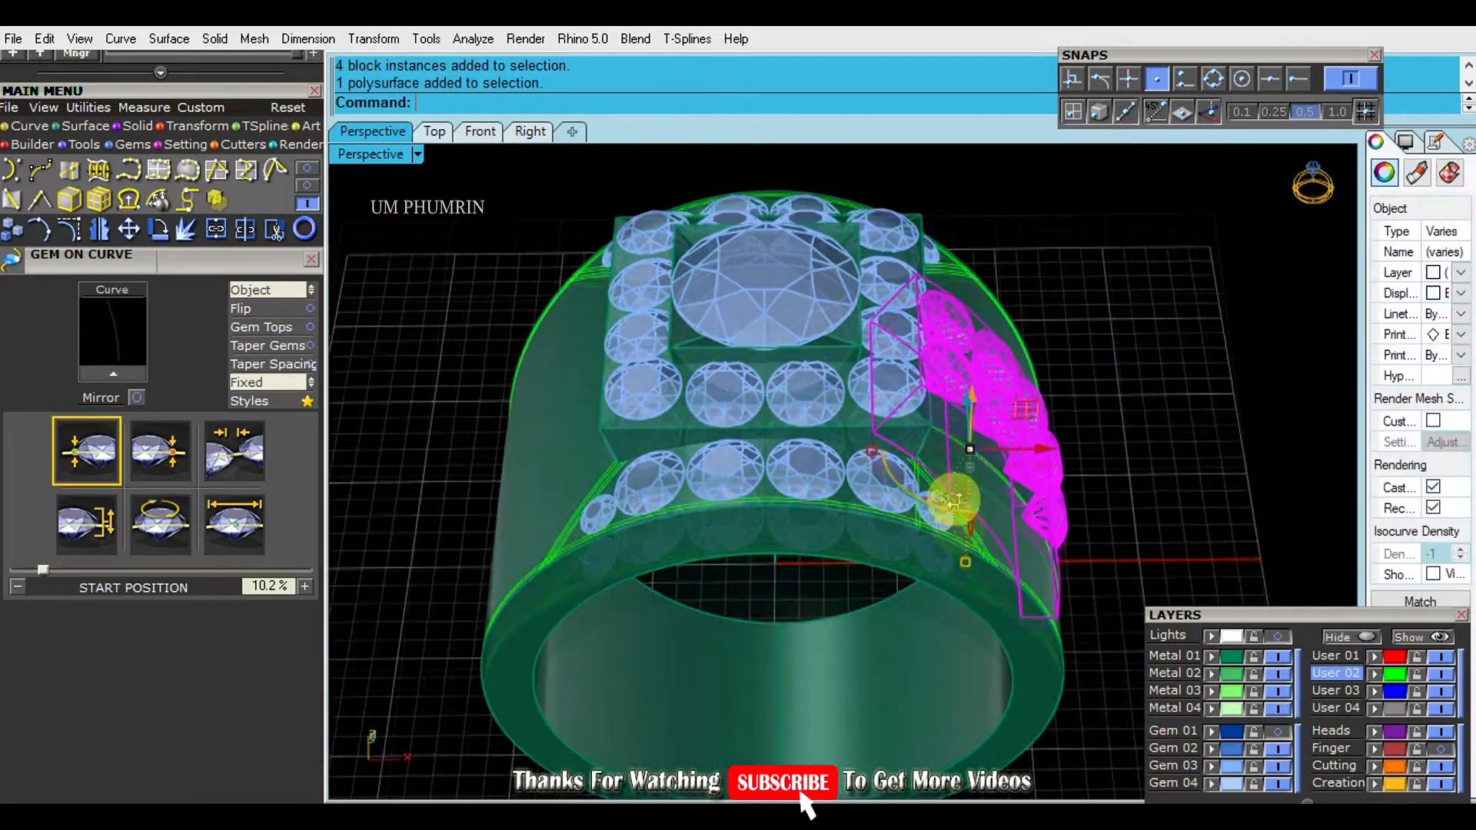
right_click_drag(953, 464, 962, 356)
type("mi")
key("Return")
type("0")
key("Return")
left_click(824, 731)
right_click_drag(825, 732, 1022, 496)
key("ctrl+s")
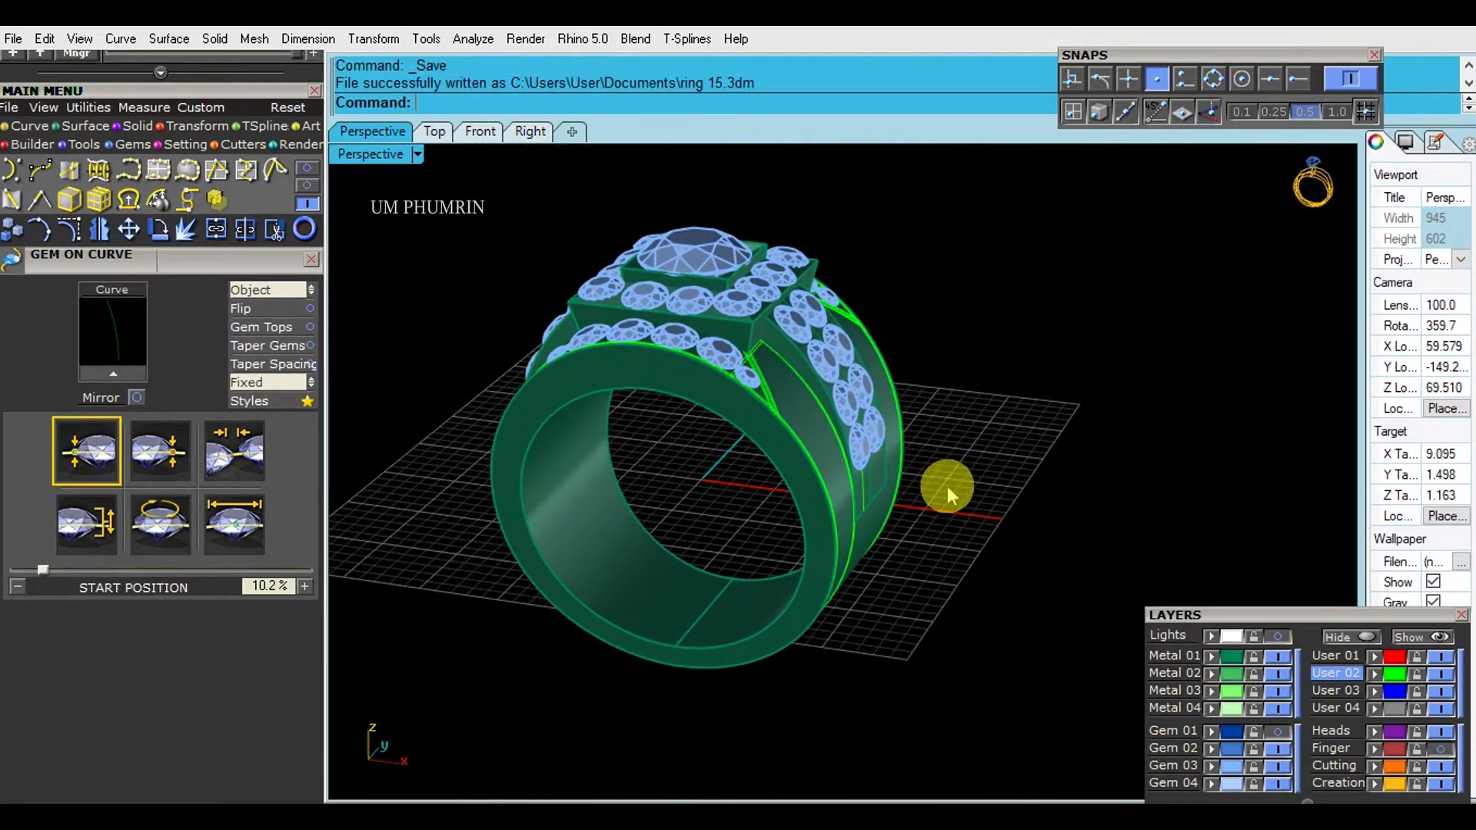
left_click(480, 131)
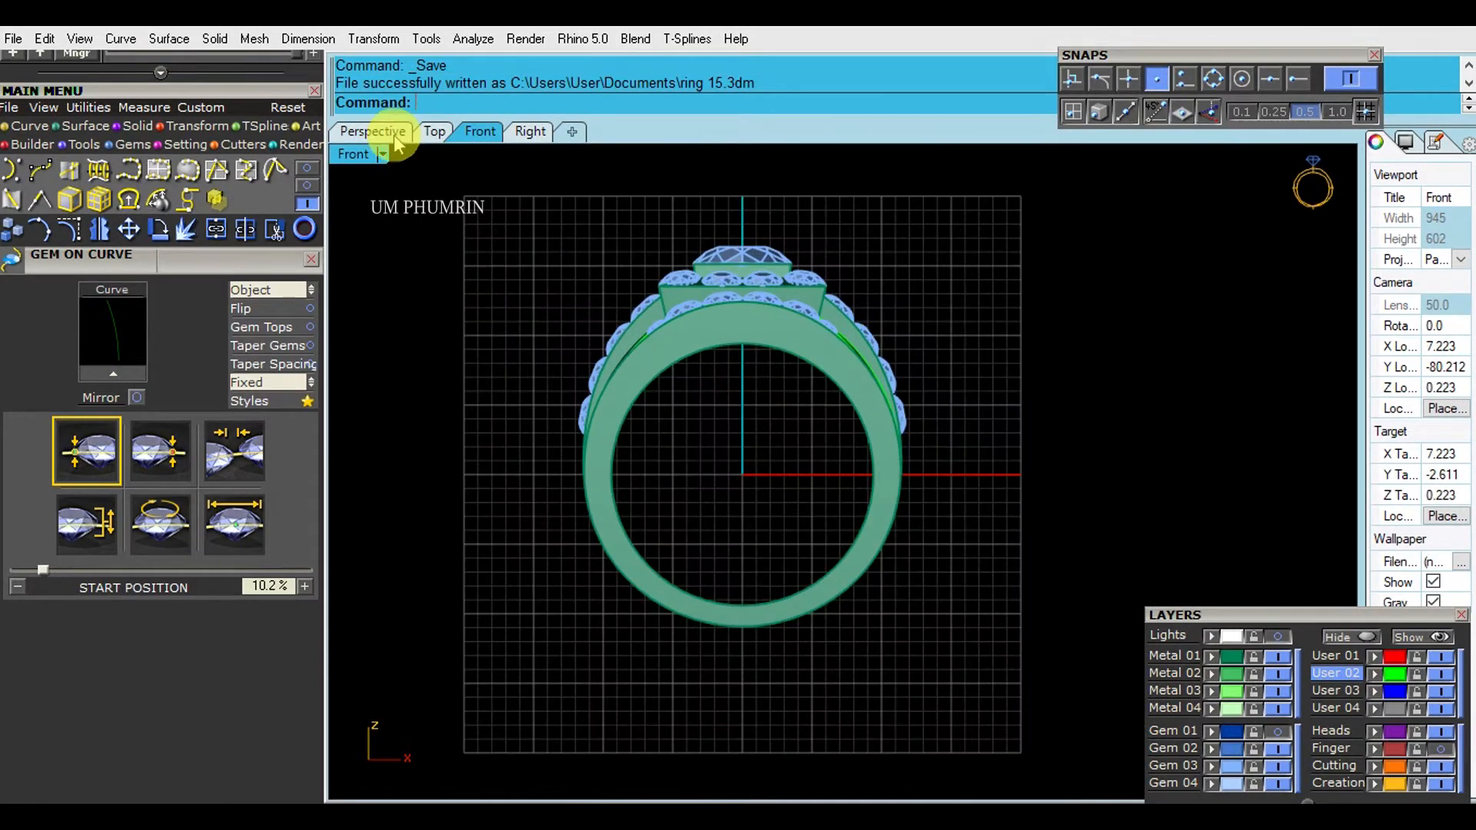
left_click(372, 132)
scroll(989, 415, "up", 4)
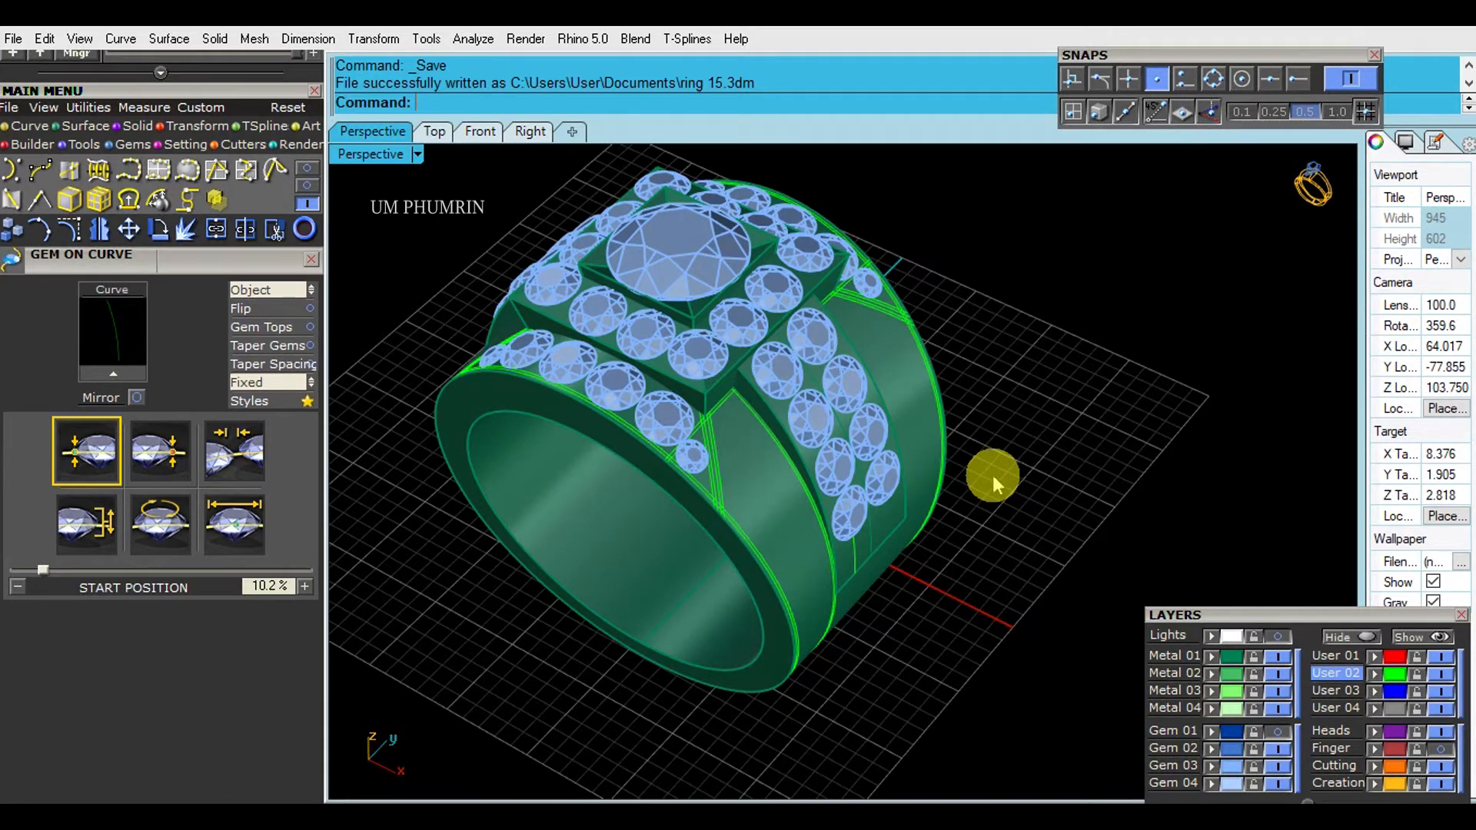
right_click_drag(1009, 472, 794, 481)
scroll(705, 445, "up", 5)
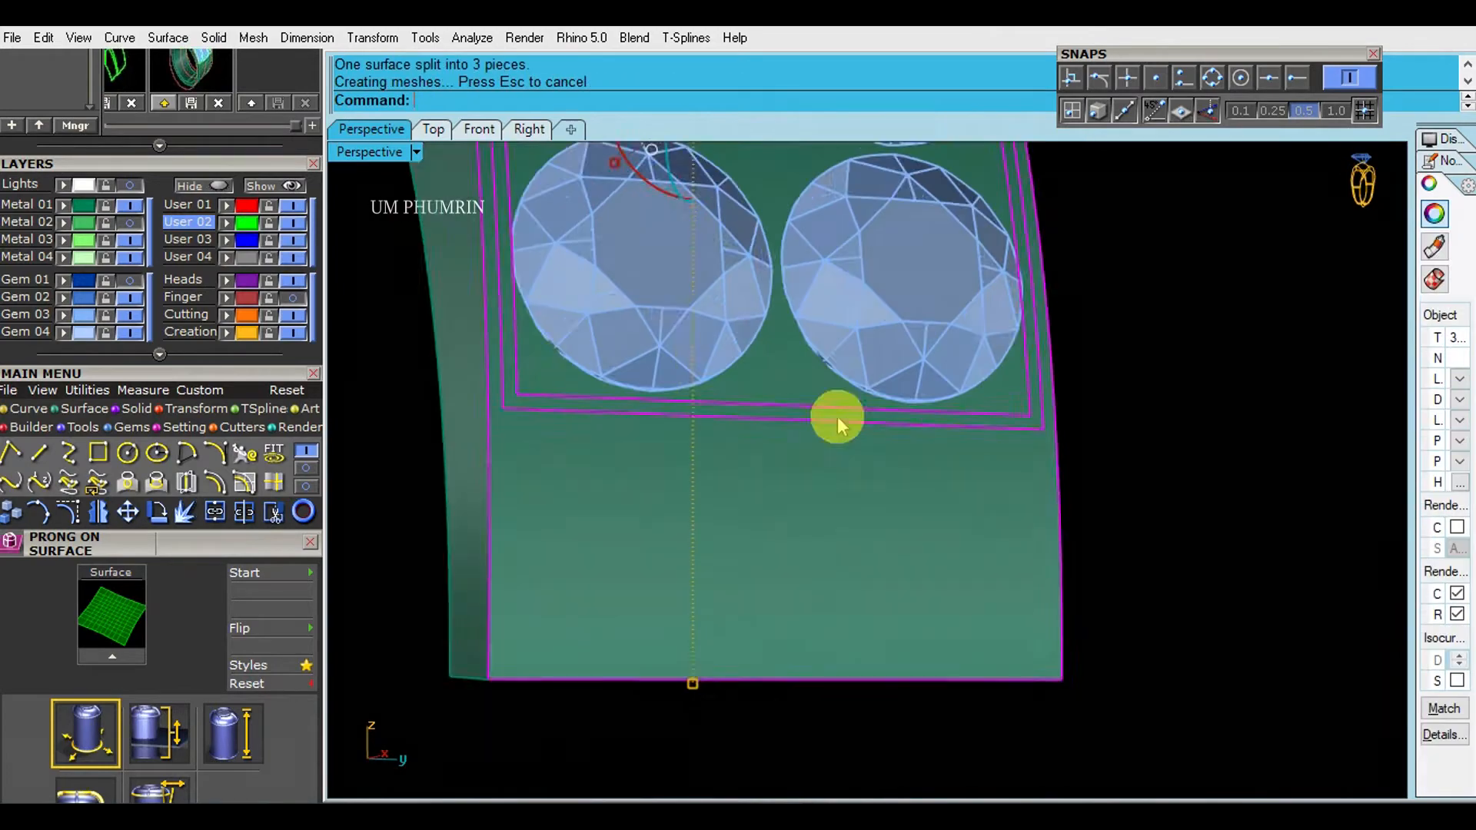
scroll(1189, 537, "down", 3)
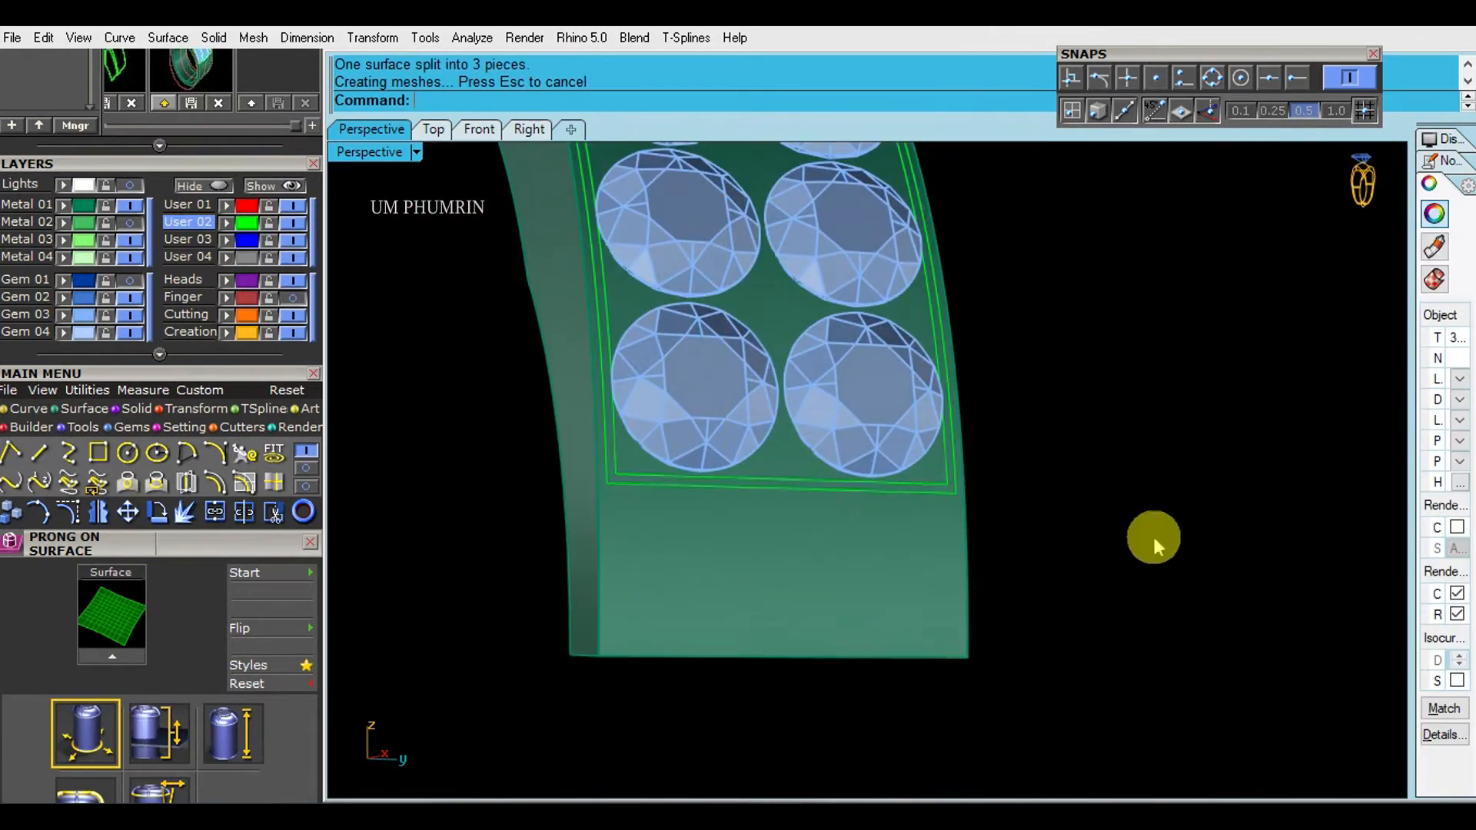
- Delete the narrow border strip split from the top surface of the isolated shoulder plate
scroll(791, 481, "up", 5)
left_click(811, 519)
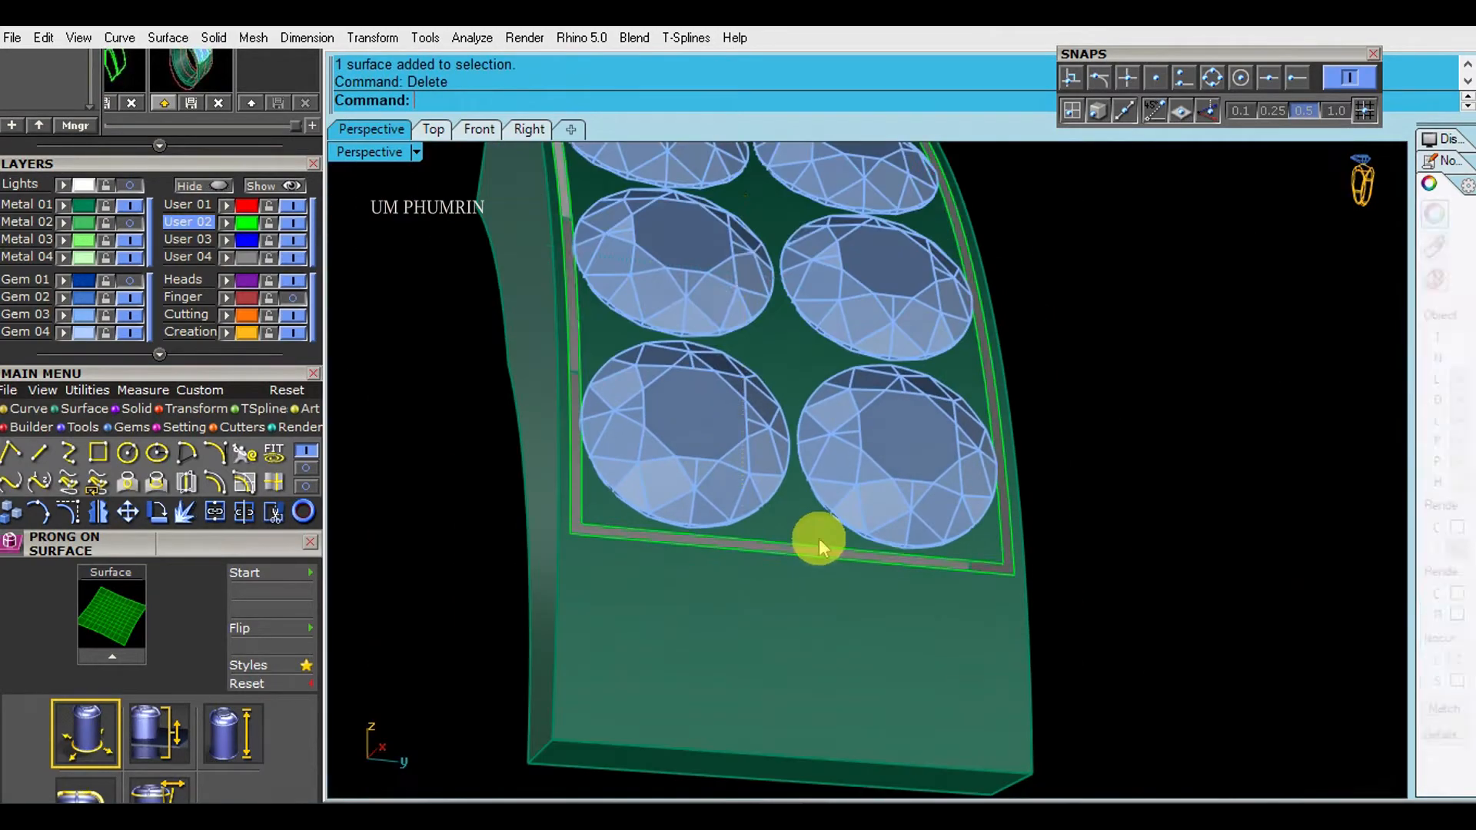
left_click(818, 538)
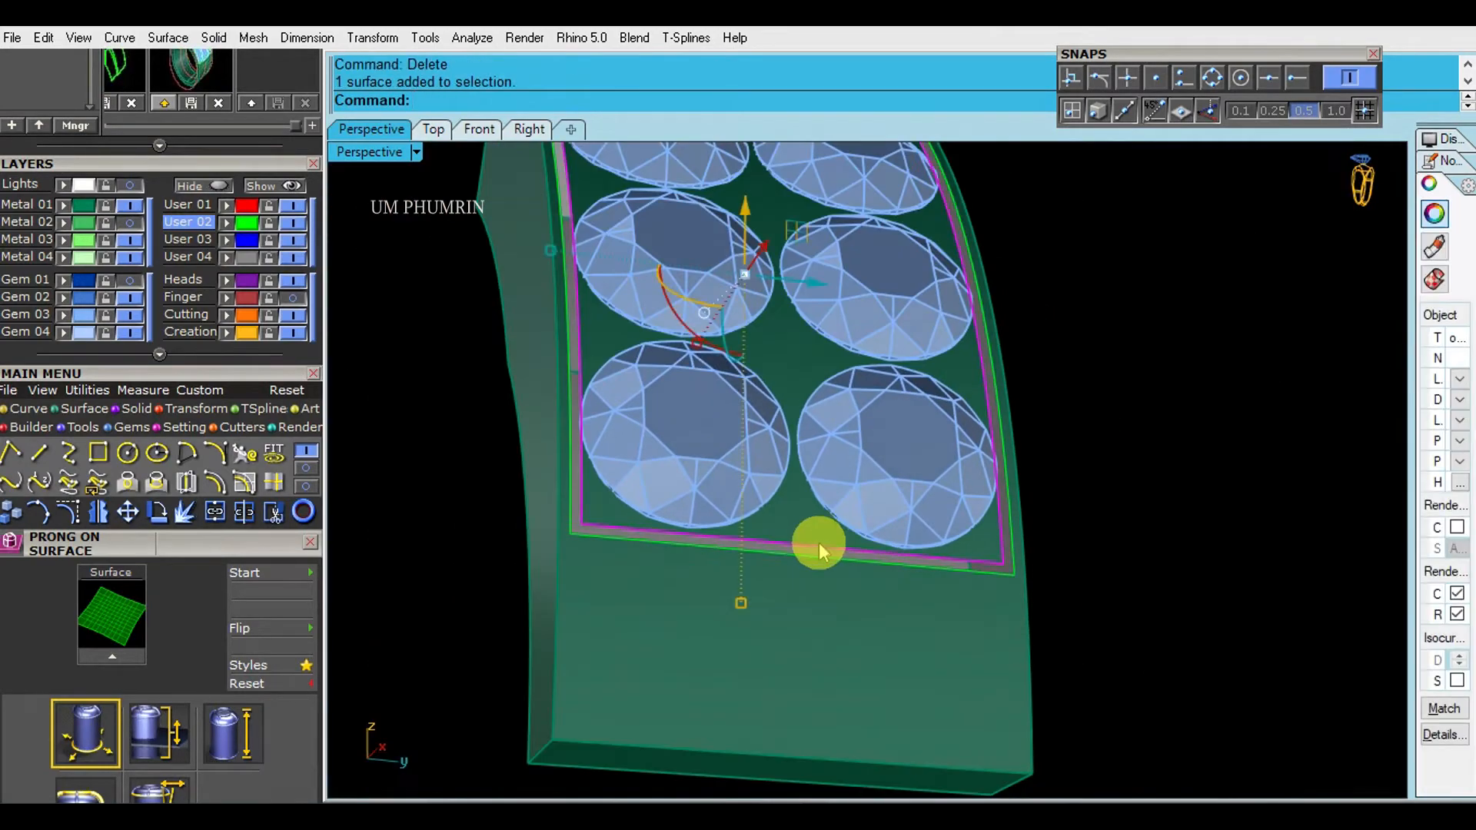
key("Delete")
- Offset the panel surface beneath the gems with its direction flipped inward, and delete the original surface
left_click(819, 544)
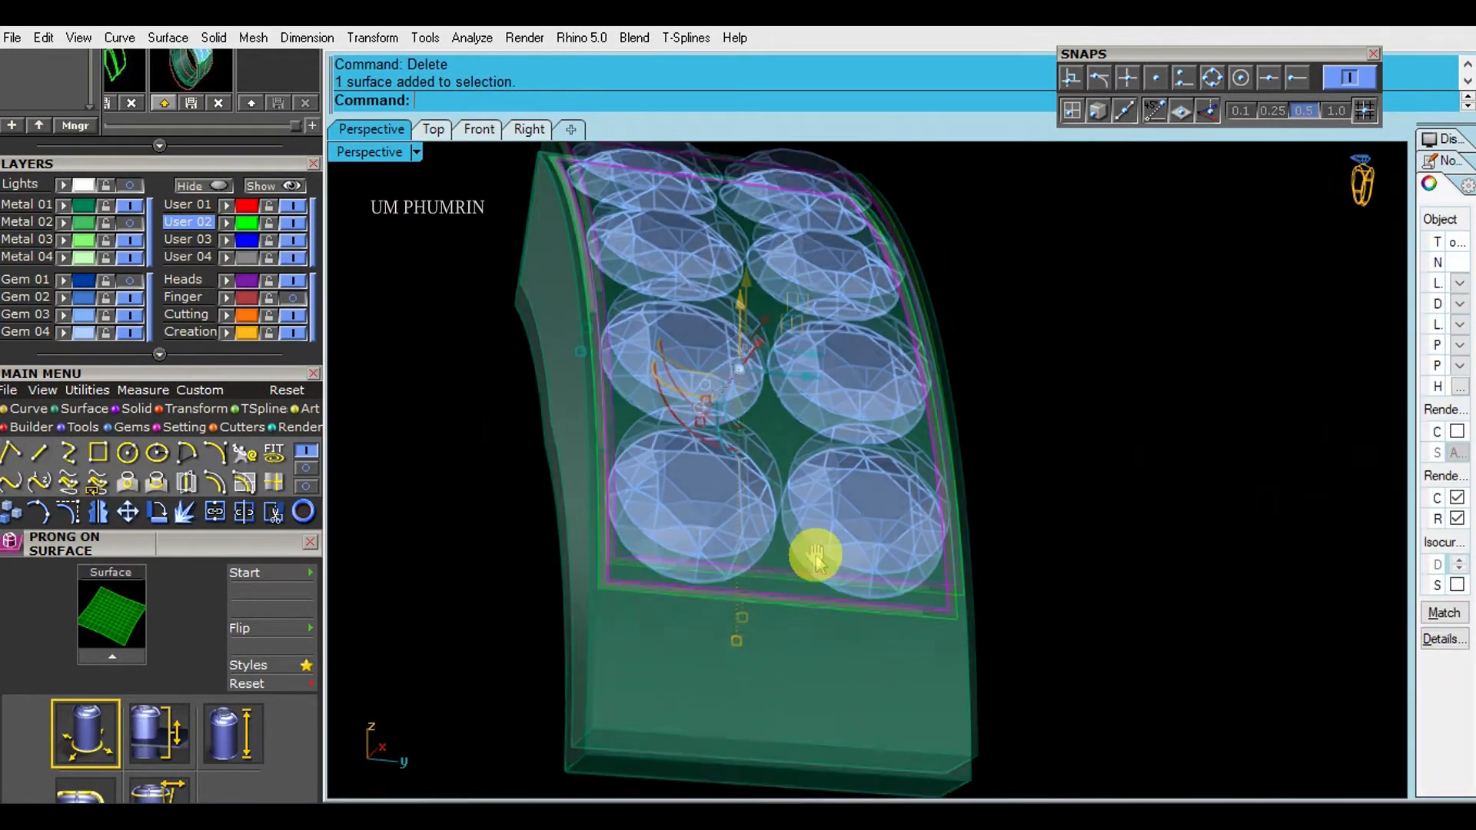
type("O3")
key("Return")
right_click_drag(830, 544, 652, 497)
type("f")
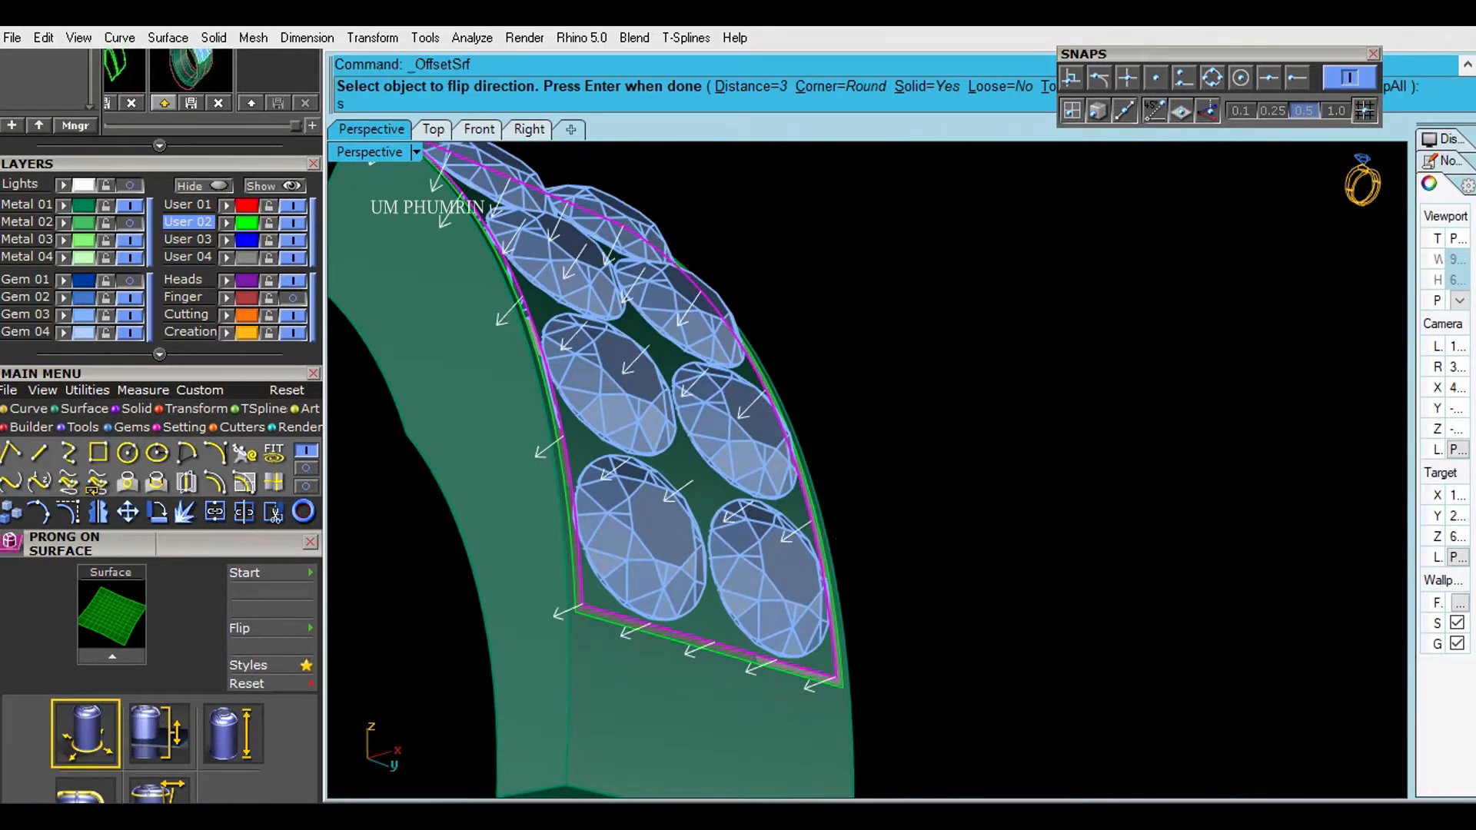
key("Return")
- Duplicate the border edges of the plate's opening and of the recessed panel
key("Return")
key("Delete")
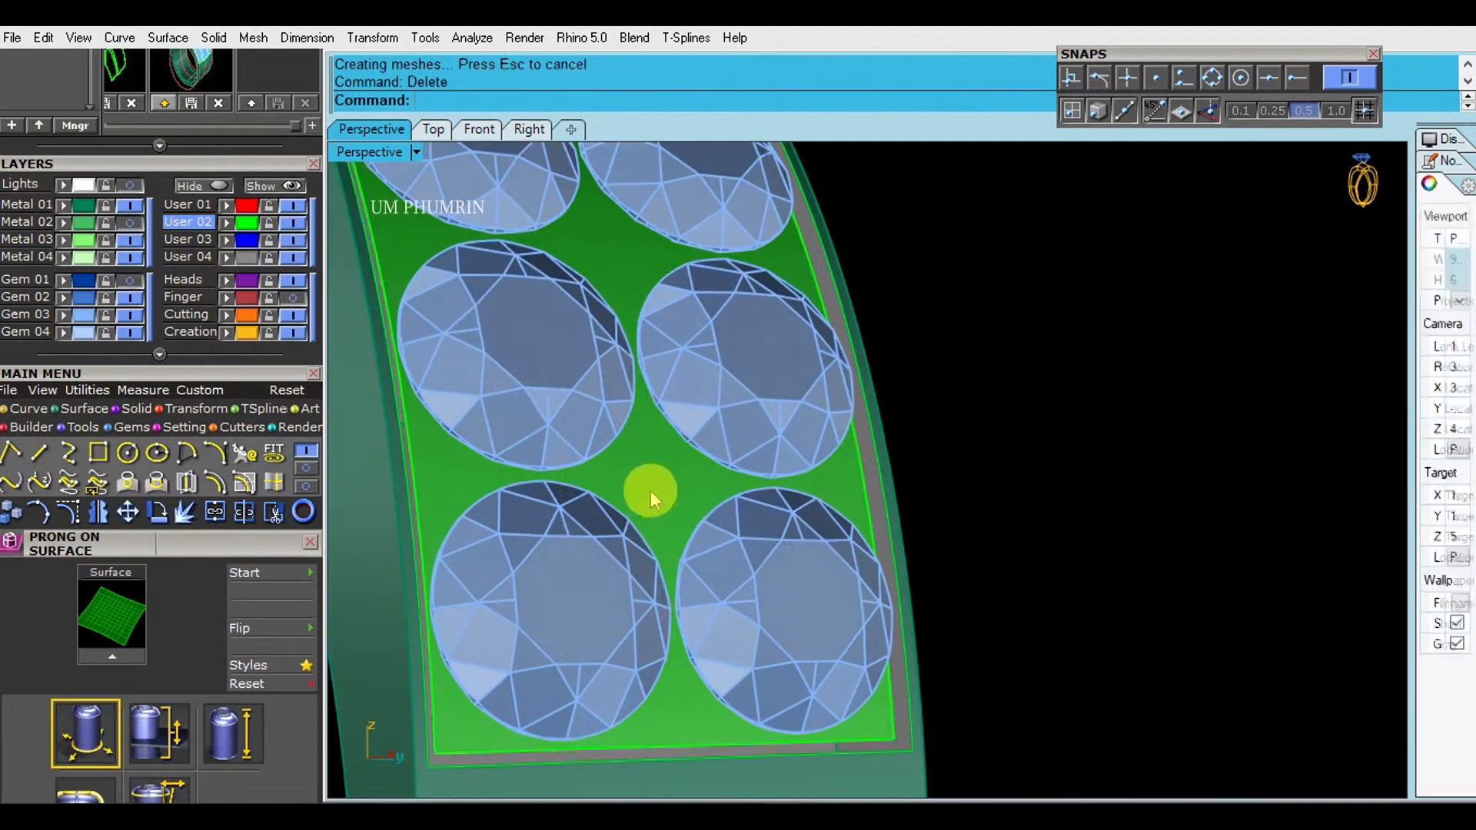
left_click(922, 408)
type("d")
- Draw a line between the two borders' matching corners and sweep it along both borders to form the recess wall
key("Return")
scroll(954, 492, "up", 4)
left_click(926, 455, "shift")
left_click(972, 503)
scroll(942, 457, "down", 3)
right_click_drag(933, 455, 980, 439)
type("l")
key("Return")
scroll(907, 477, "up", 4)
scroll(846, 521, "up", 2)
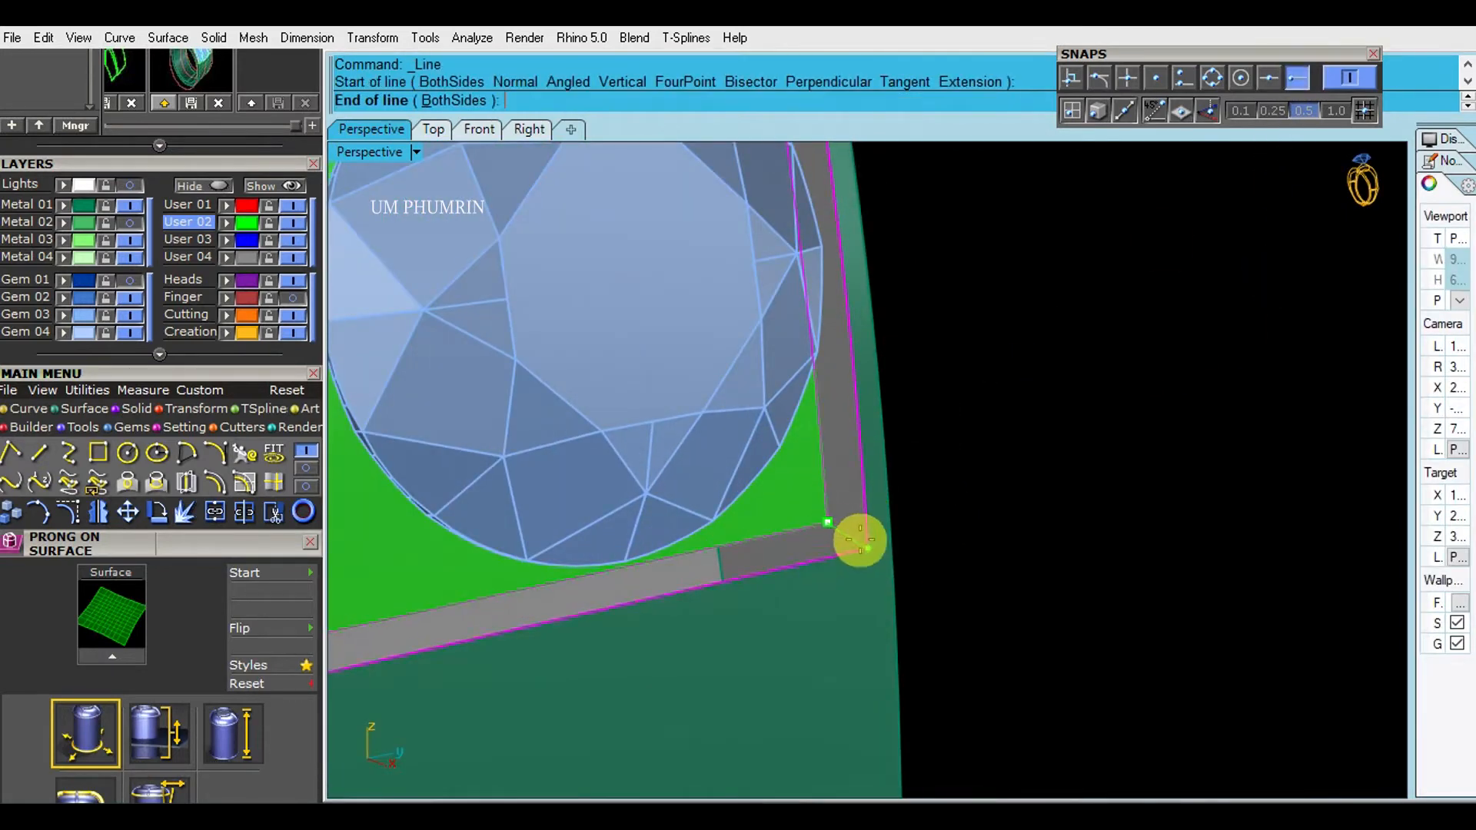
left_click(849, 537, "shift")
type("s2")
key("Return")
- Delete the construction curves and join the plate, recess wall and panel into one closed solid
key("Return")
scroll(855, 530, "down", 3)
right_click_drag(856, 527, 965, 371, "shift")
type("de")
key("Return")
scroll(925, 462, "down", 4)
left_click_drag(1013, 412, 952, 369)
type("j")
key("Return")
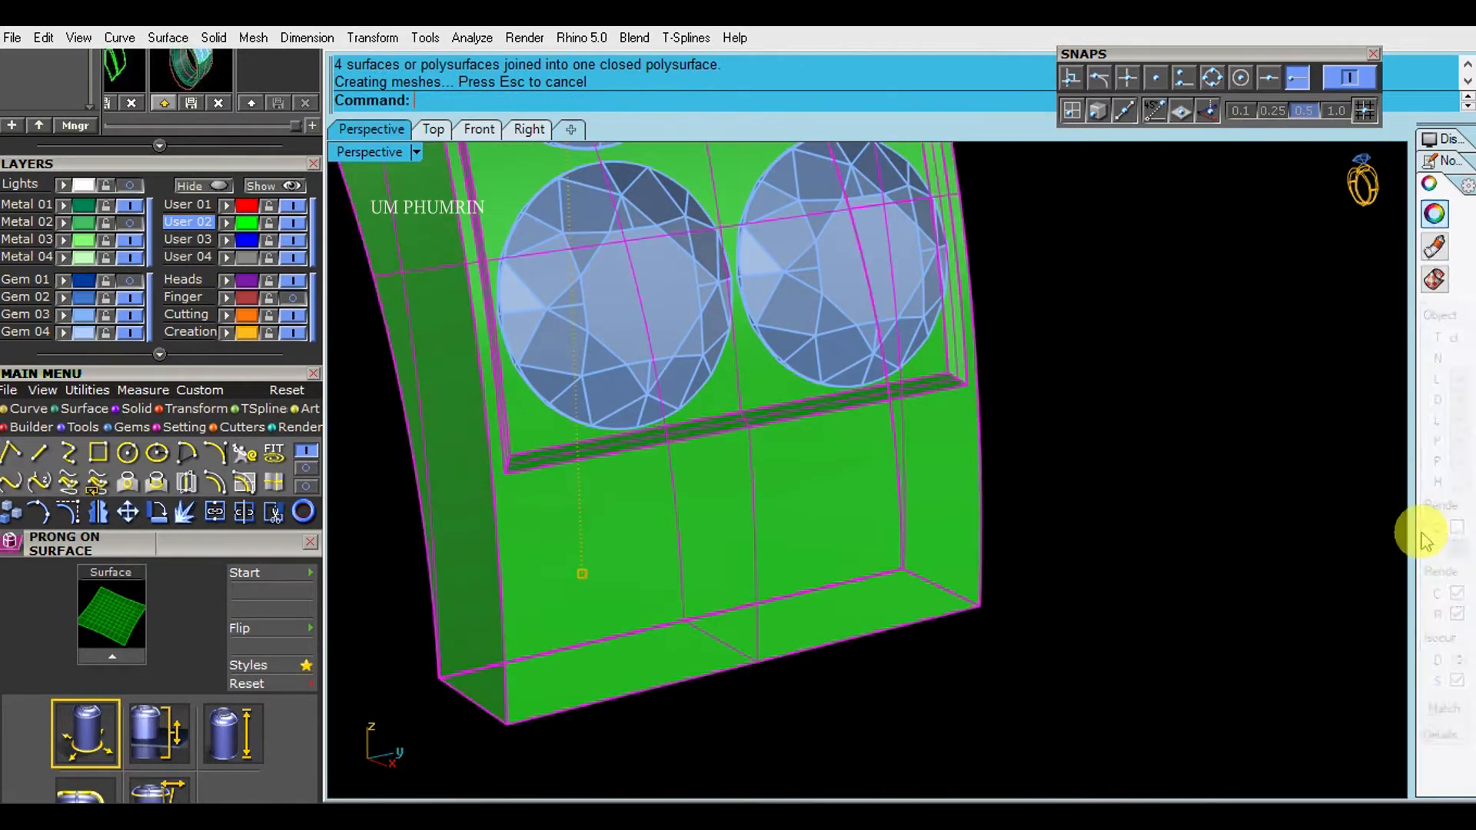
scroll(973, 576, "down", 4)
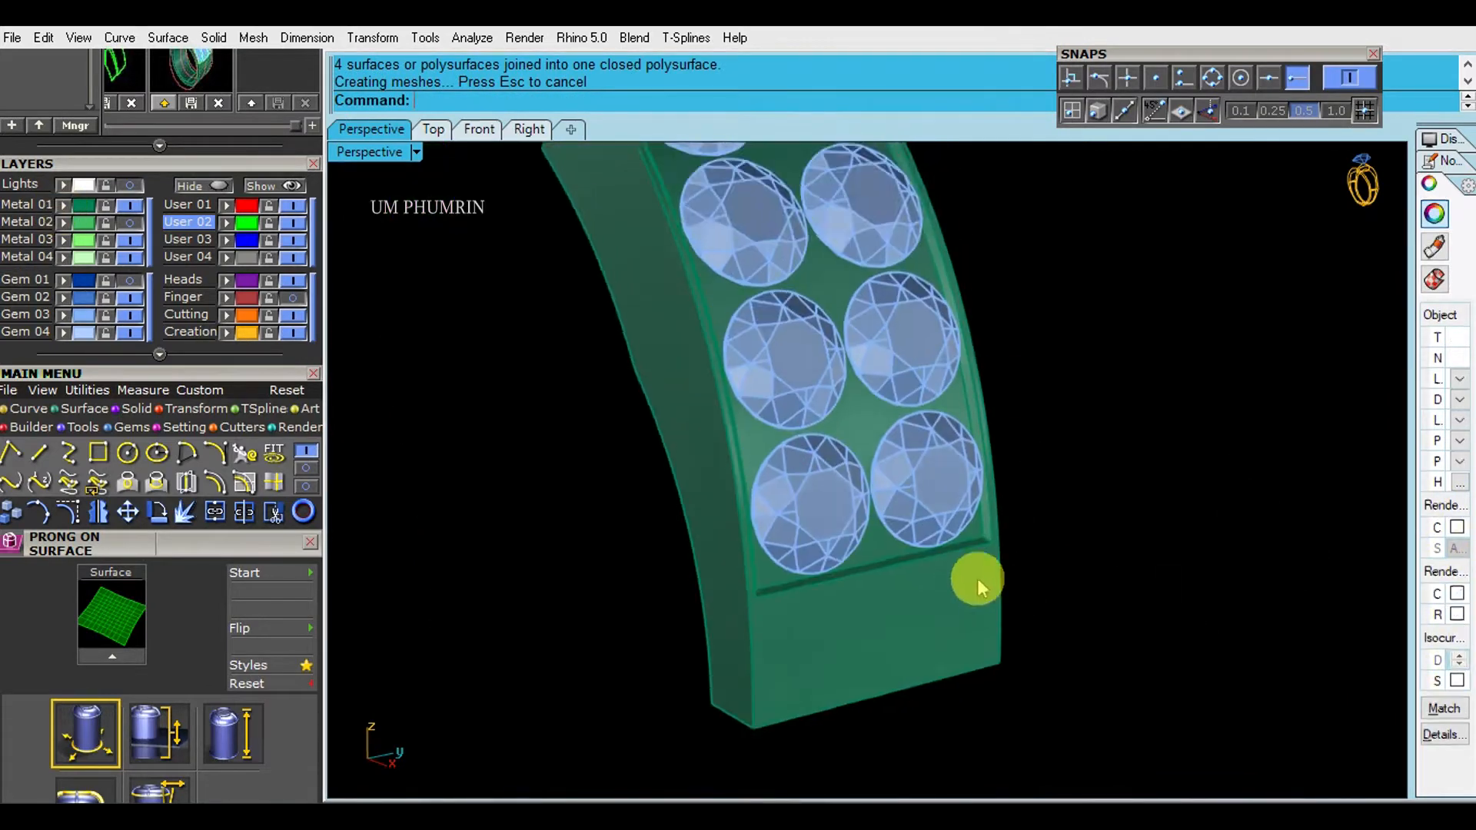
- Delete the rear gem row on the recessed plate and select the remaining row in the front view
left_click_drag(972, 576, 874, 501)
key("Delete")
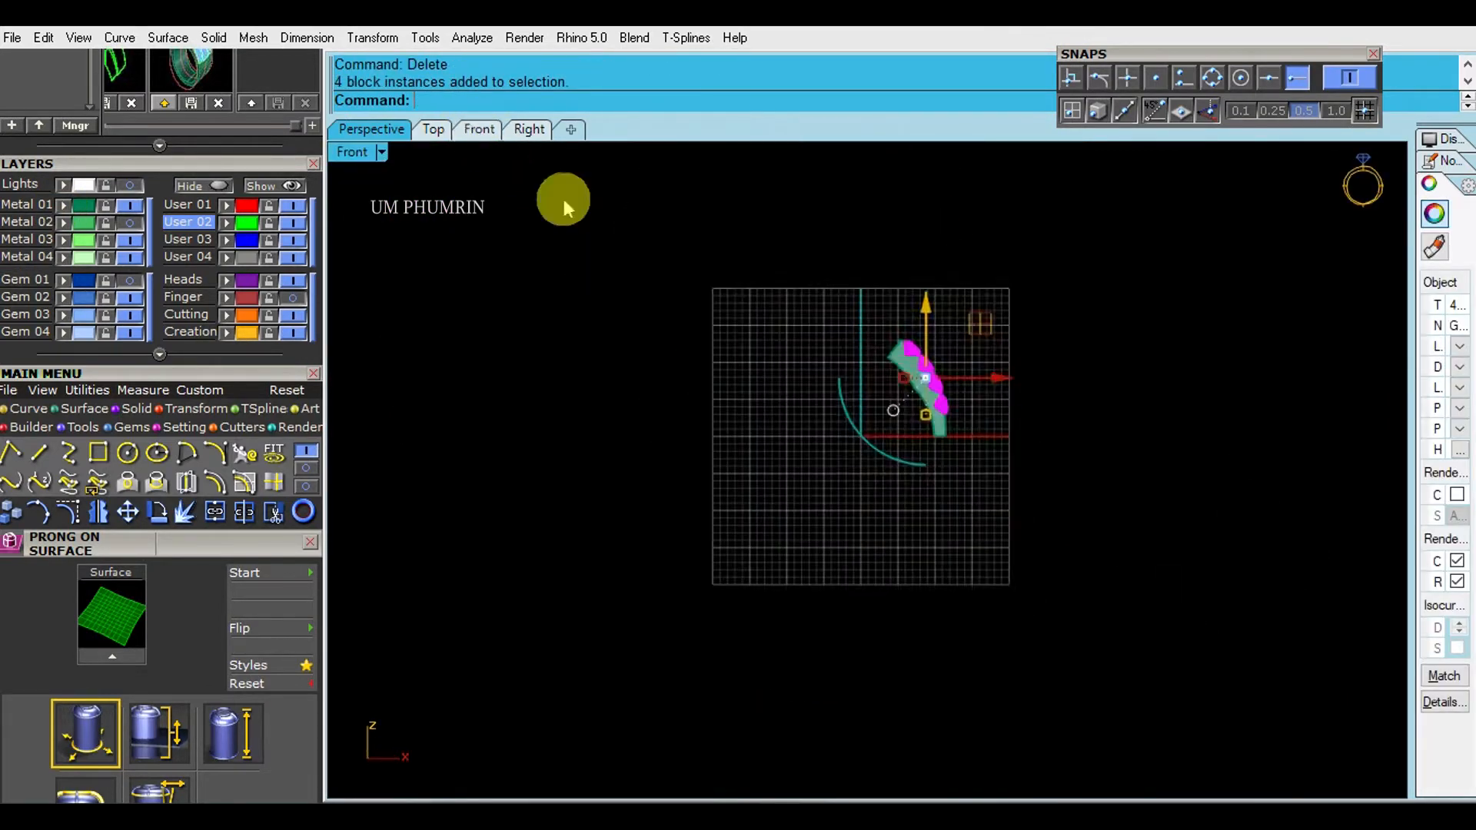
left_click(479, 129)
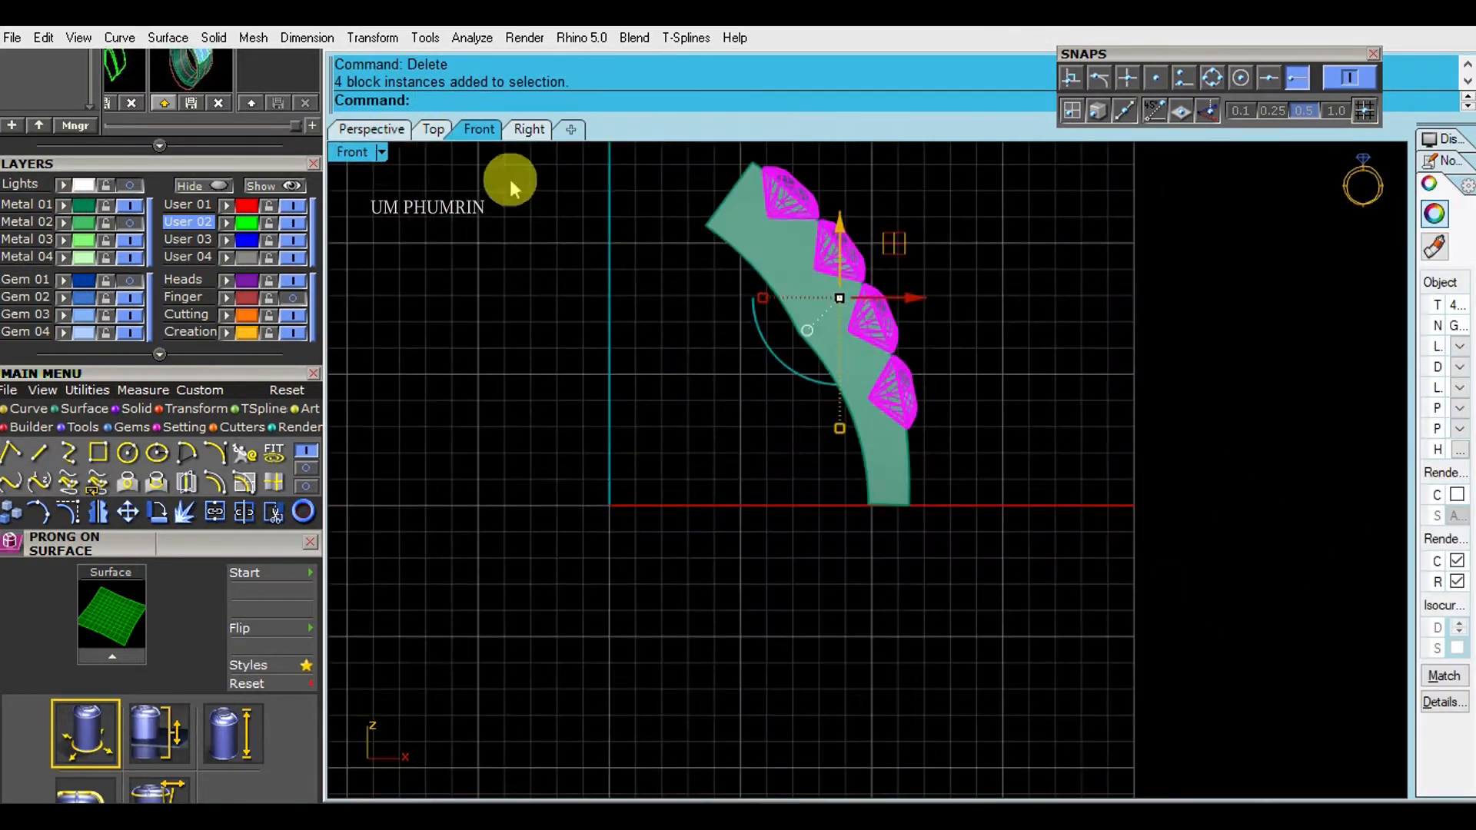
left_click(382, 153)
left_click(498, 65)
- Extract a U-direction isocurve from the recessed panel through the front gem row, and delete that row
scroll(938, 327, "up", 4)
right_click_drag(939, 328, 934, 465)
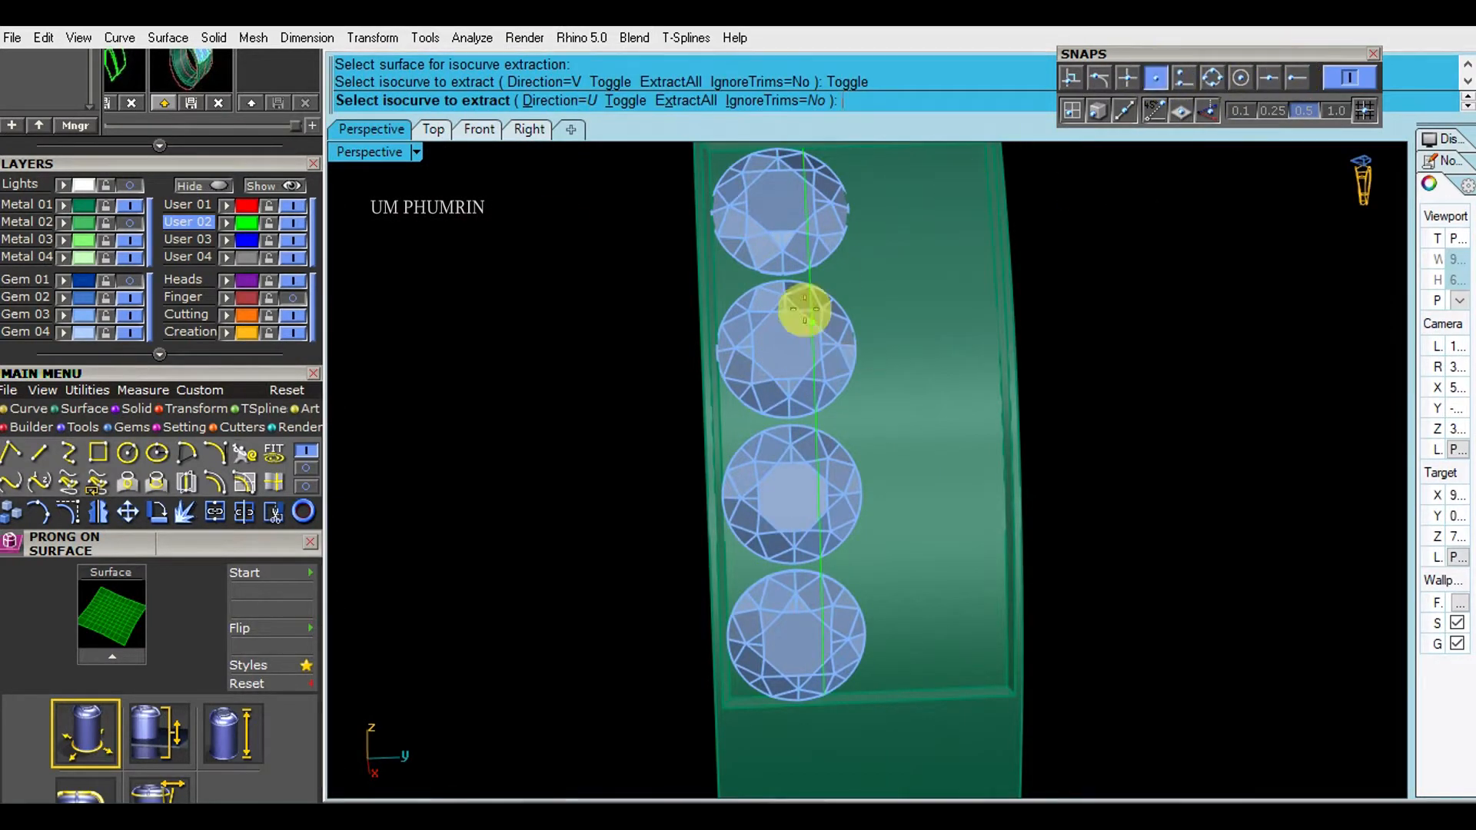
key("Return")
right_click_drag(895, 362, 872, 459, "shift")
left_click(827, 441)
key("Delete")
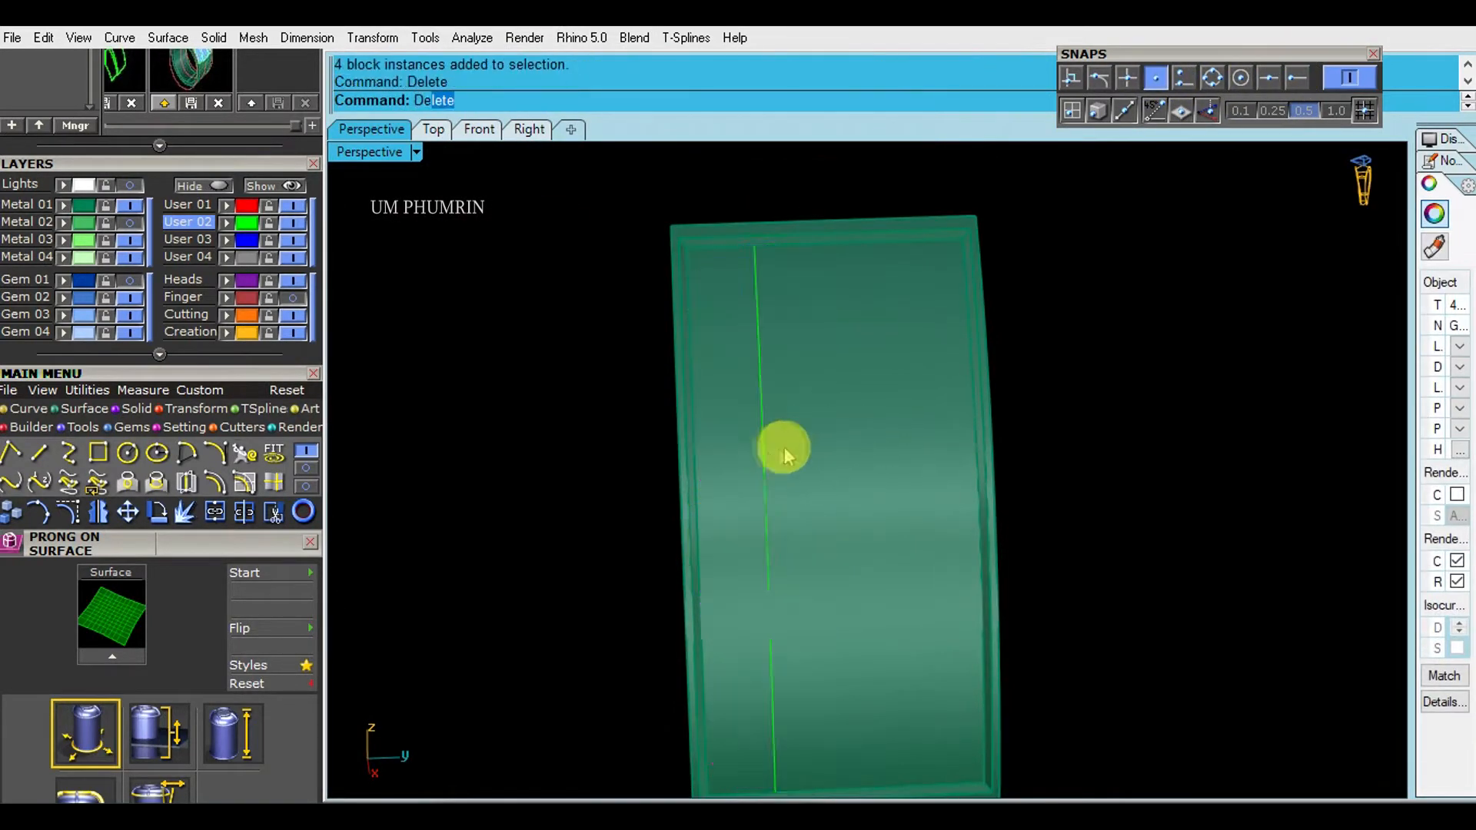
- Place a new row of round gems along the recessed panel's isocurve with Gem on Curve
left_click(763, 453)
right_click_drag(864, 401, 863, 323, "shift")
type("gc")
key("Return")
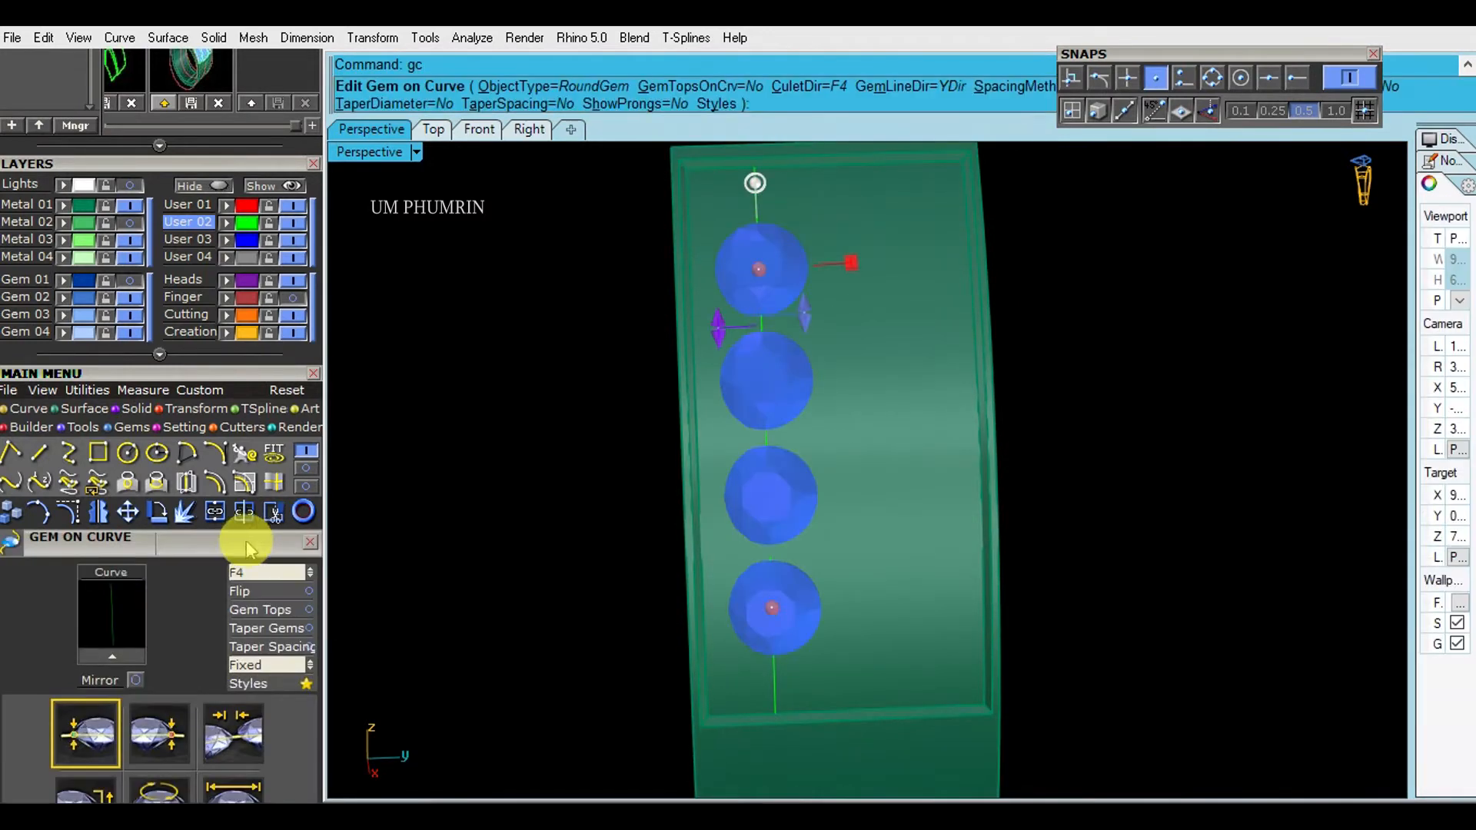
scroll(274, 442, "up", 2)
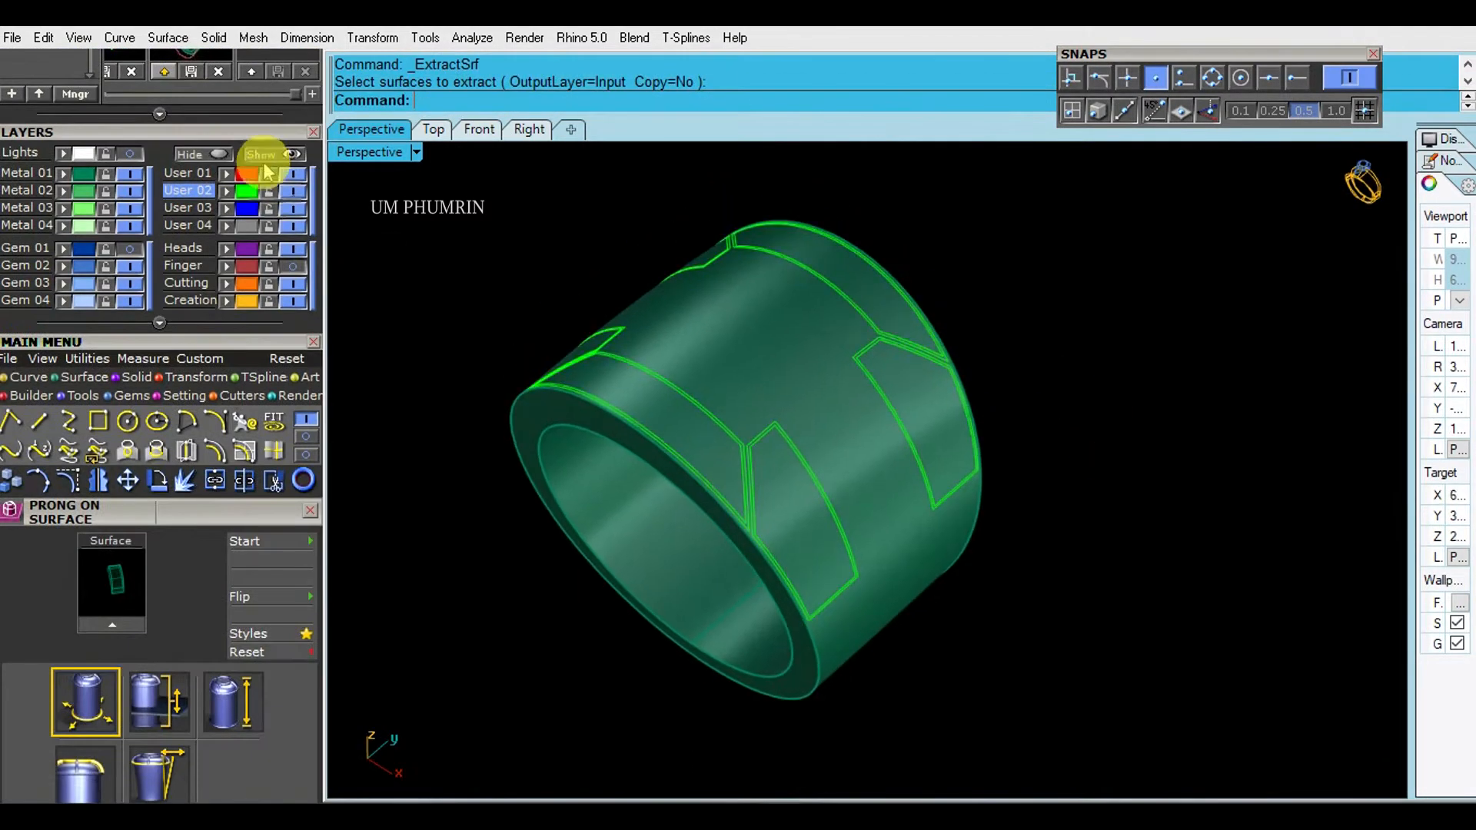
left_click(265, 156)
scroll(868, 372, "up", 3)
right_click_drag(869, 373, 899, 339)
- Group the recessed panel's new gems and mirror them about the origin to fill the panel's rear half
left_click(797, 339)
left_click(820, 346, "shift")
left_click(820, 344, "shift")
type("g")
key("Return")
key("Escape")
left_click(889, 422)
type("Mirror")
key("Return")
type("0")
key("Return")
left_click(705, 755)
- Hide the Metal 02 layer, save the file, and hide the Gem 03 layer
left_click(504, 311, "shift")
left_click(129, 191)
right_click_drag(369, 223, 665, 361)
key("ctrl+s")
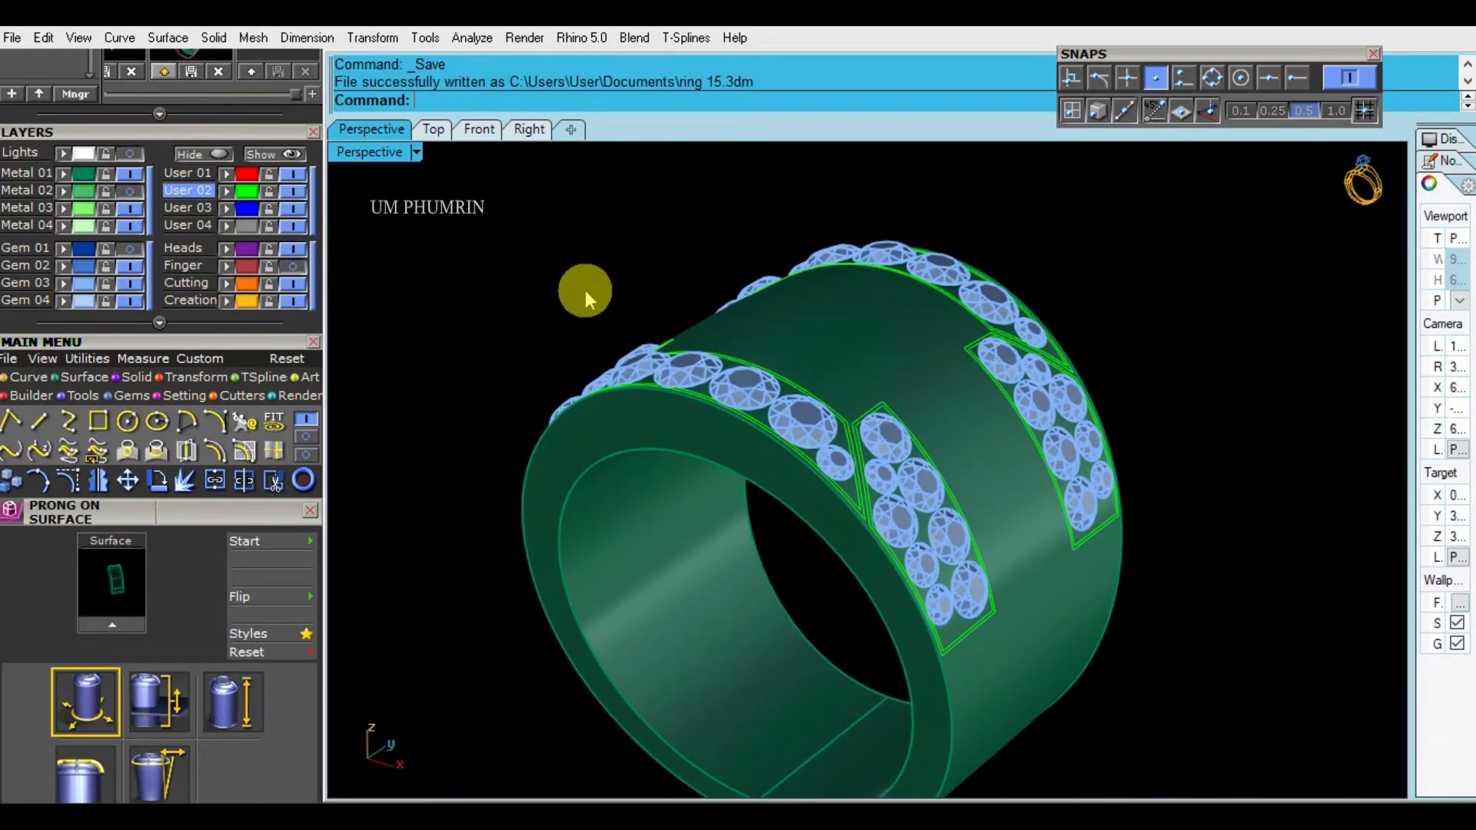
left_click(133, 286)
- Extract the band's outer surface and assign the remaining band body to the Metal 03 layer
right_click_drag(870, 347, 803, 293, "shift")
type("ex")
key("Return")
left_click(814, 301)
key("Return")
left_click(532, 363)
left_click(64, 209)
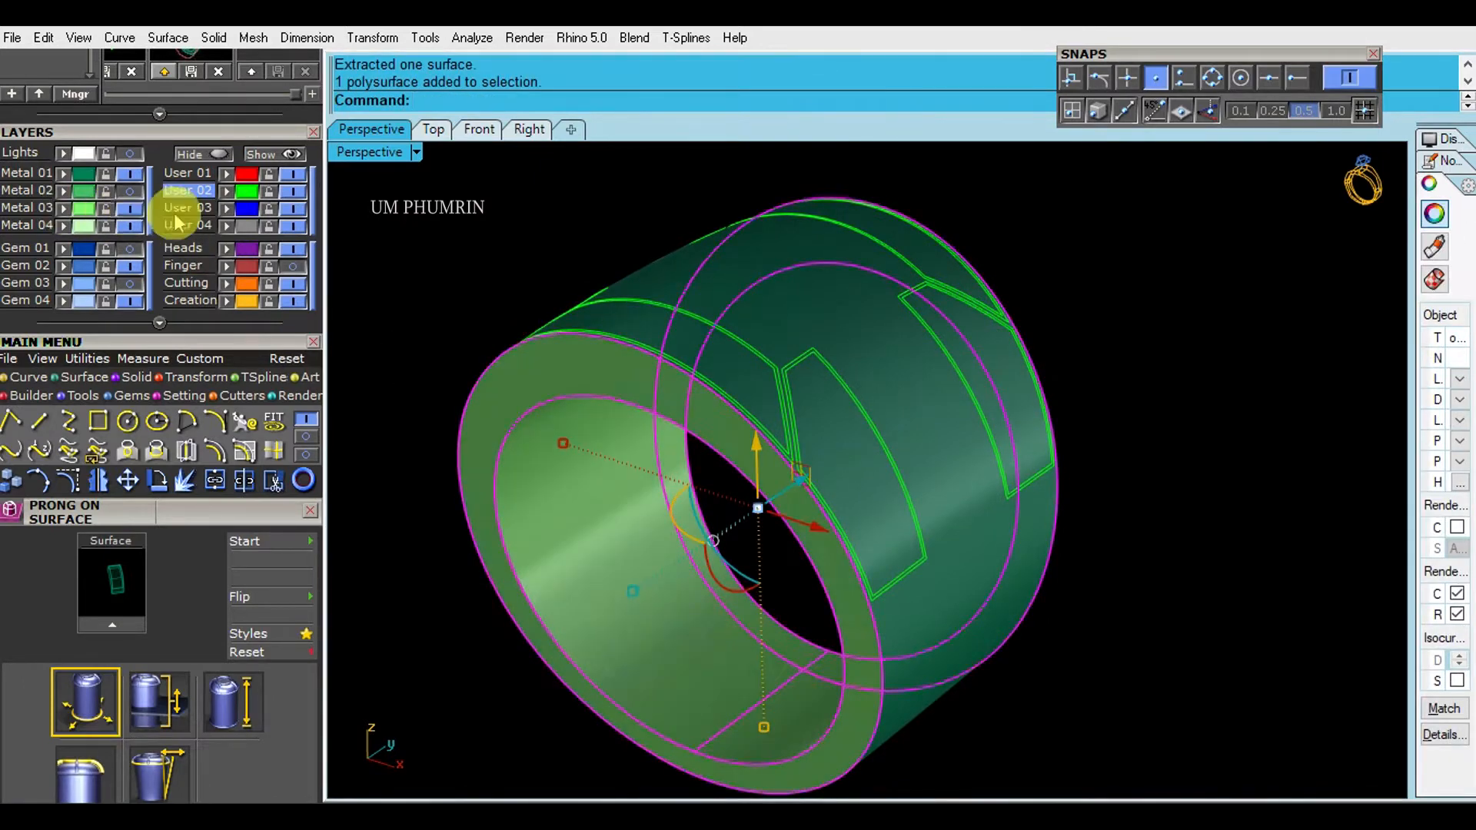
- Hide the Metal 03 layer, split the outer band surface with the User 02 outline curves, and delete those curves
left_click(131, 209)
left_click(830, 323)
right_click_drag(830, 323, 845, 350)
right_click_drag(854, 331, 817, 265, "shift")
type("sp")
key("Return")
left_click(247, 189)
key("Return")
left_click(1061, 428)
left_click(245, 191)
key("Delete")
- Delete the narrow border strips between the double outlines around the first visible panels
scroll(761, 438, "up", 10)
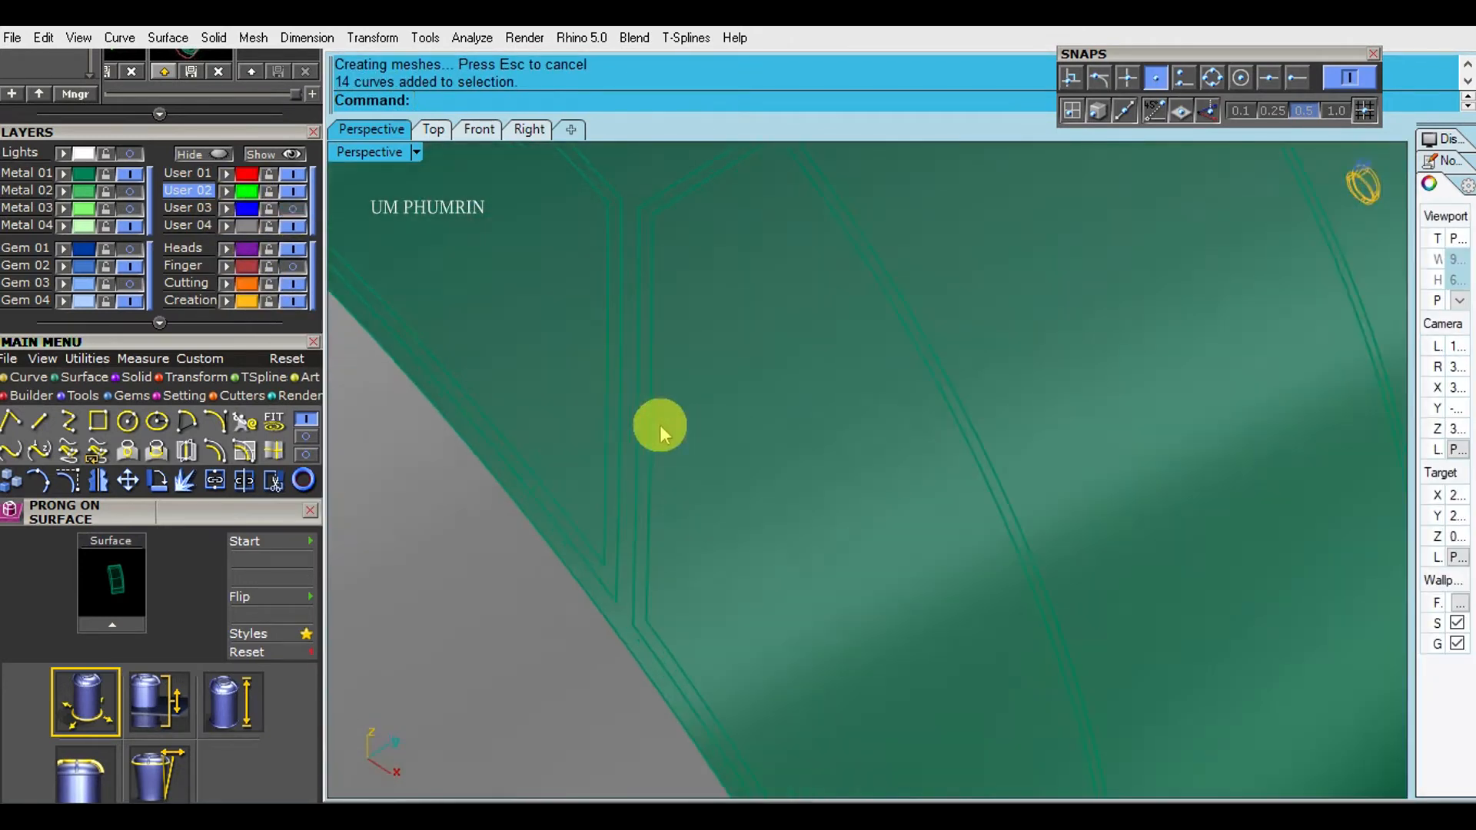
left_click(647, 403)
left_click(583, 399, "shift")
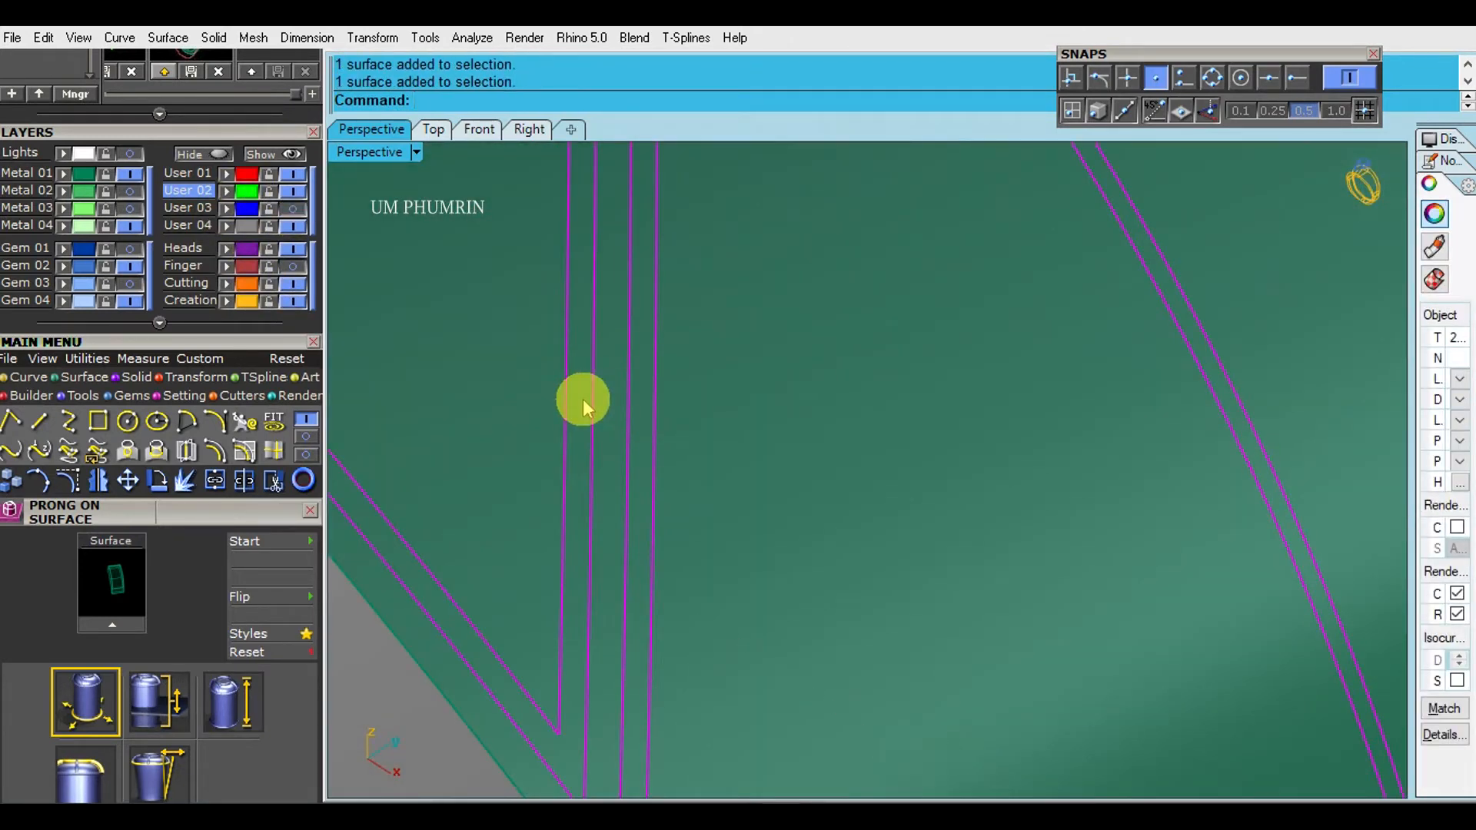
key("Delete")
scroll(692, 413, "down", 8)
scroll(838, 426, "up", 3)
mouse_move(842, 431)
right_mouse_down()
mouse_move(935, 451)
mouse_move(843, 431)
right_mouse_up()
scroll(842, 431, "up", 5)
left_click(842, 431)
scroll(842, 432, "down", 6)
scroll(841, 431, "up", 5)
left_click(809, 455, "shift")
key("Delete")
- Delete the remaining narrow border strips around the panels on the other side of the band
scroll(809, 453, "down", 6)
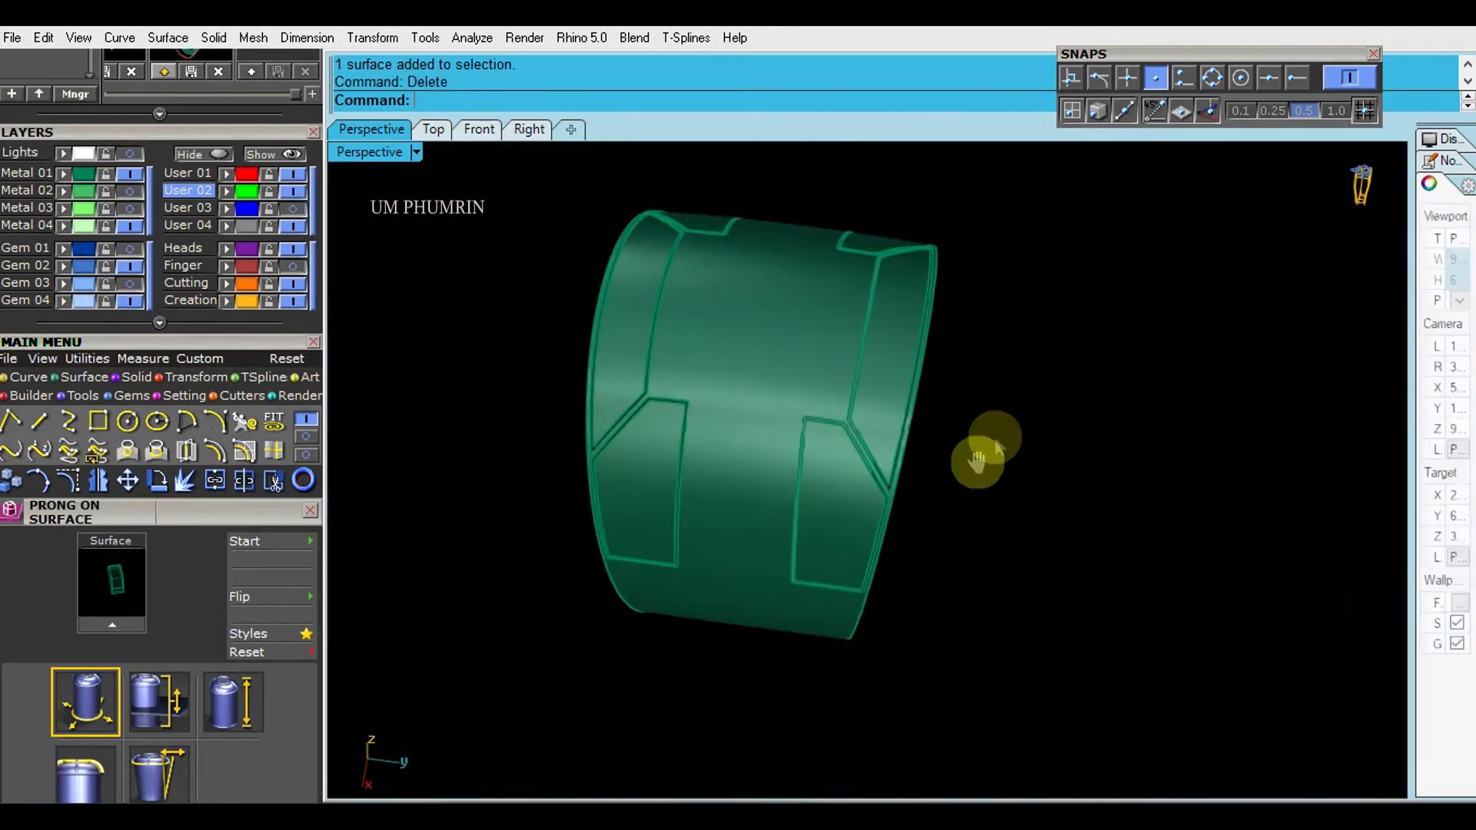
right_click_drag(982, 446, 1005, 462)
scroll(893, 446, "up", 5)
scroll(914, 446, "up", 3)
left_click(915, 446)
scroll(914, 446, "down", 6)
right_click_drag(915, 446, 463, 487)
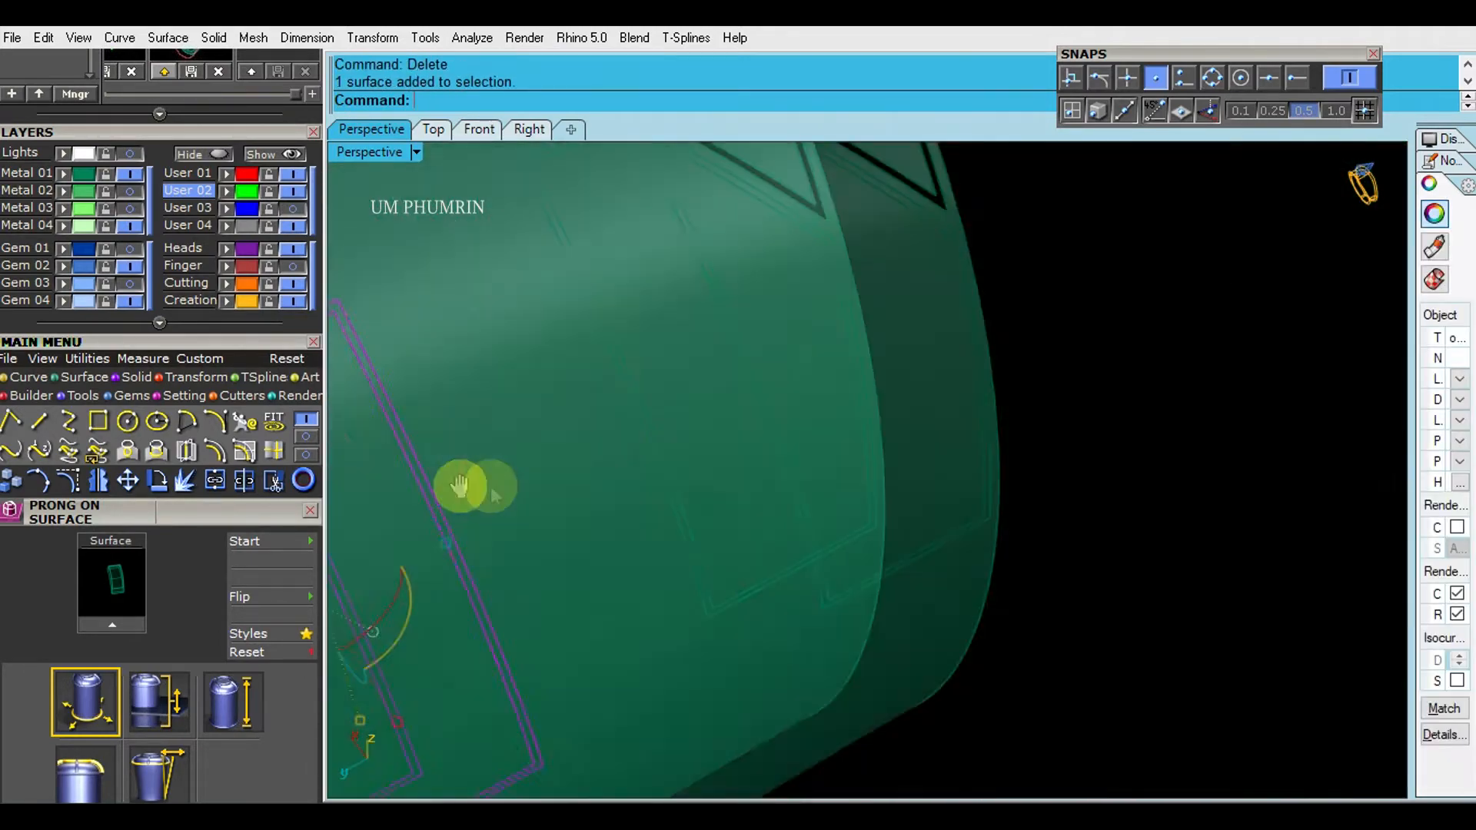
scroll(723, 467, "up", 5)
left_click(704, 469, "shift")
left_click(756, 541)
scroll(744, 522, "down", 6)
key("Delete")
- Create replacement surfaces for the separated panels on the User 02 layer and delete the originals
right_click_drag(745, 523, 827, 461)
scroll(807, 500, "up", 5)
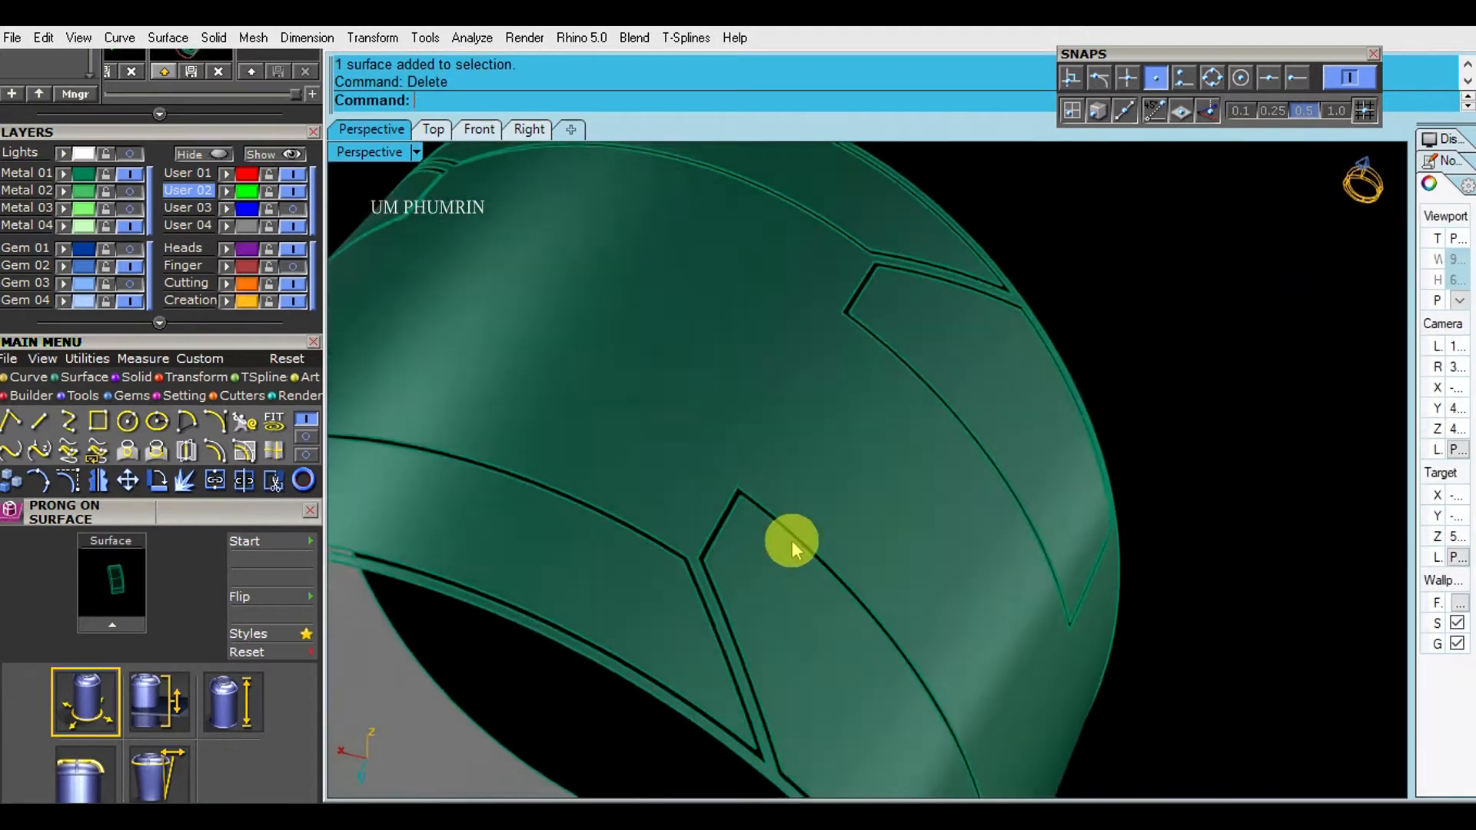
scroll(791, 537, "down", 5)
right_click_drag(856, 619, 1137, 506)
scroll(837, 566, "up", 4)
right_click_drag(837, 566, 626, 372)
scroll(899, 533, "down", 5)
left_click_drag(446, 262, 882, 510)
right_click_drag(771, 498, 897, 500)
key("Return")
key("Return")
key("Delete")
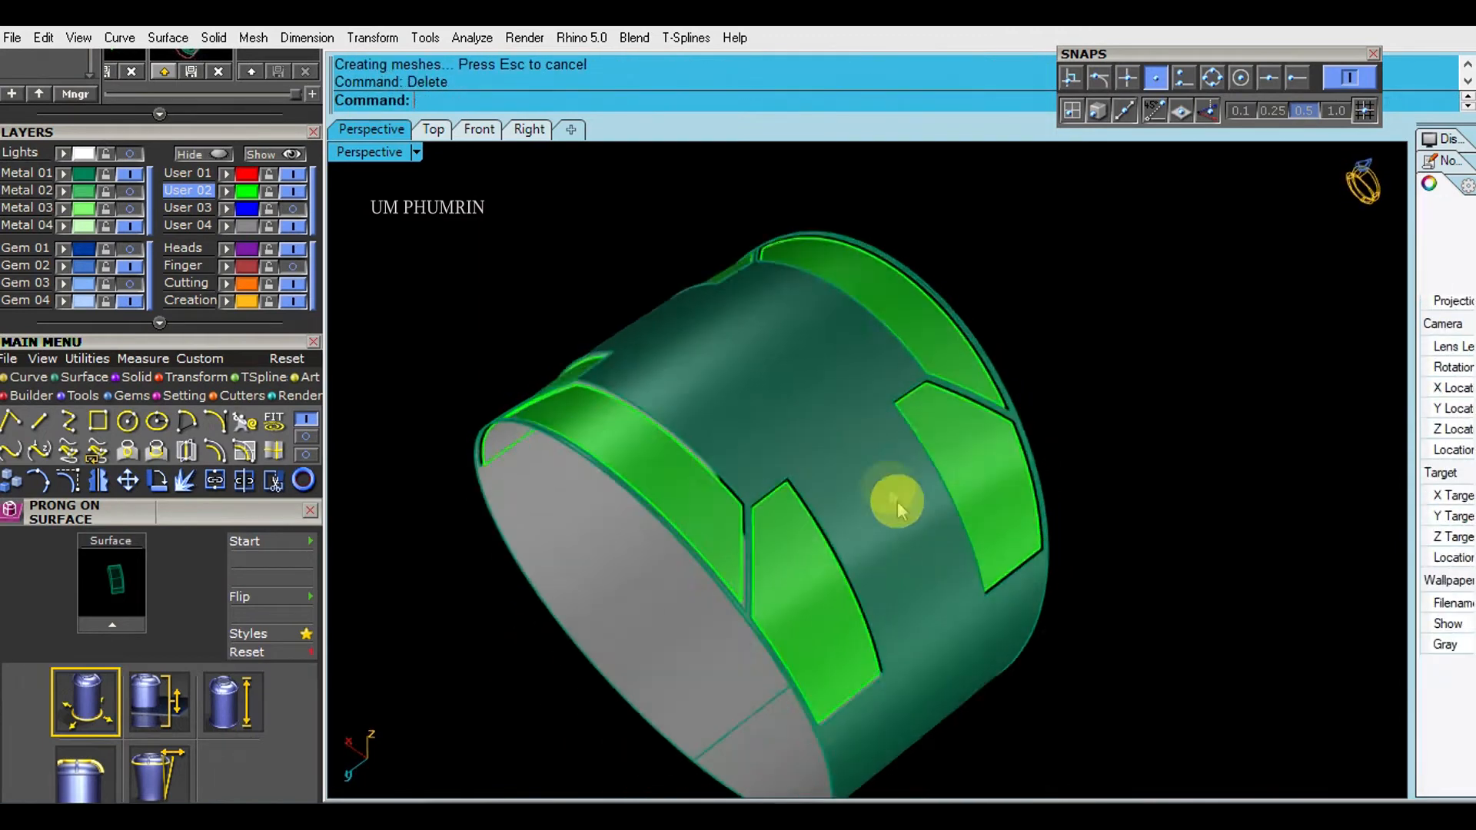
- Duplicate the borders of the green panel surfaces and of the openings around them in the band surface
left_click(761, 483)
right_click_drag(714, 325, 884, 361)
left_click(703, 531, "shift")
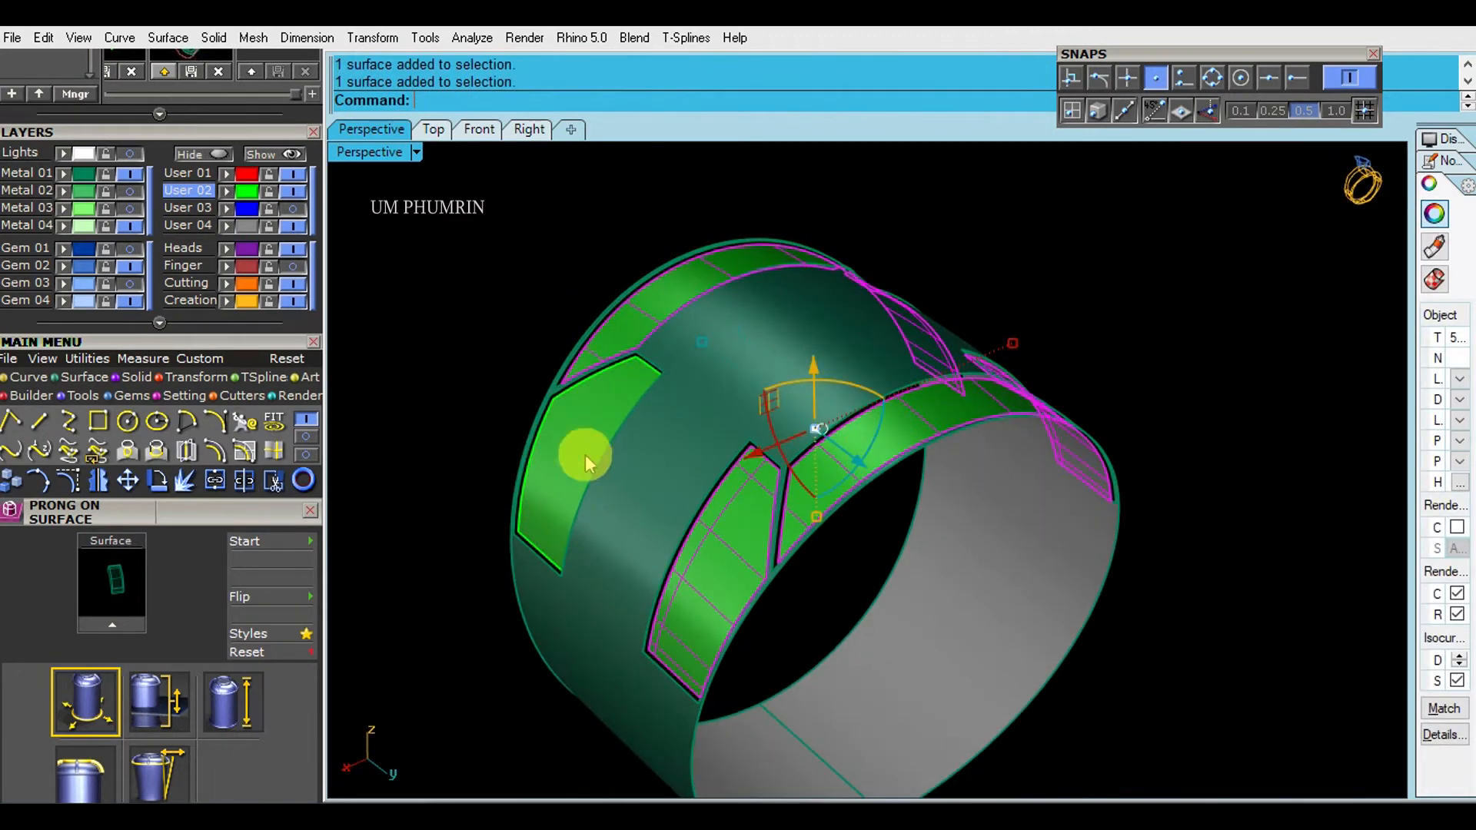
left_click(604, 466, "shift")
right_click_drag(784, 450, 712, 445)
type("DB")
key("Return")
left_click(676, 344)
key("Return")
left_click(1070, 339)
- Isolate the panel surfaces and their border curves by hiding the rest of the ring
right_click_drag(1070, 339, 1015, 335)
scroll(959, 366, "down", 3)
left_click_drag(464, 176, 1186, 523)
right_click(208, 155)
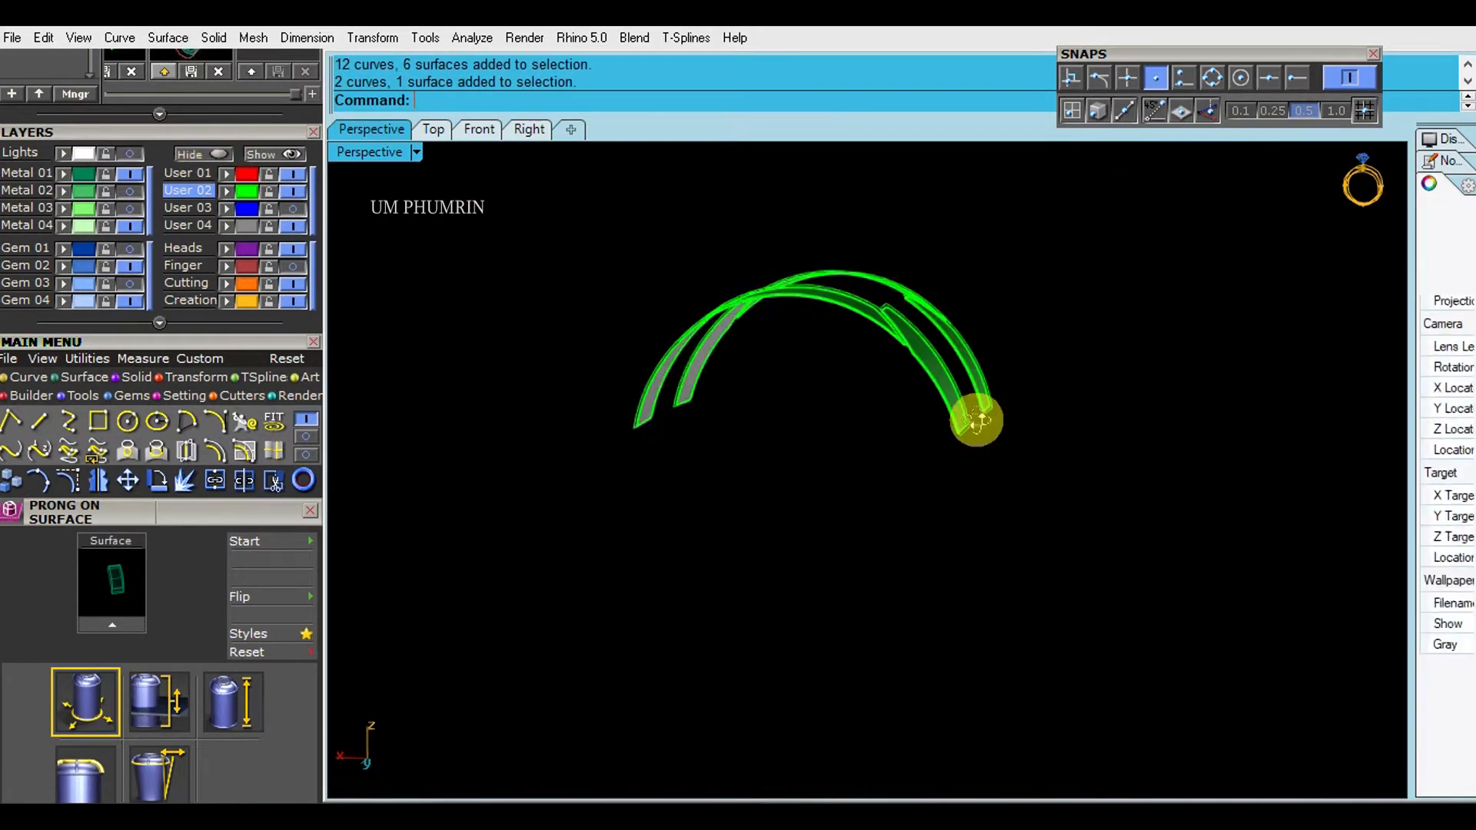
- Select all the green panel surfaces and hide them, leaving only the inner and outer border curves
right_click_drag(1011, 398, 860, 395)
left_click(856, 395)
left_click(761, 326, "shift")
right_click_drag(776, 339, 1137, 372)
scroll(822, 461, "up", 4)
left_click(838, 477, "shift")
left_click(633, 455, "shift")
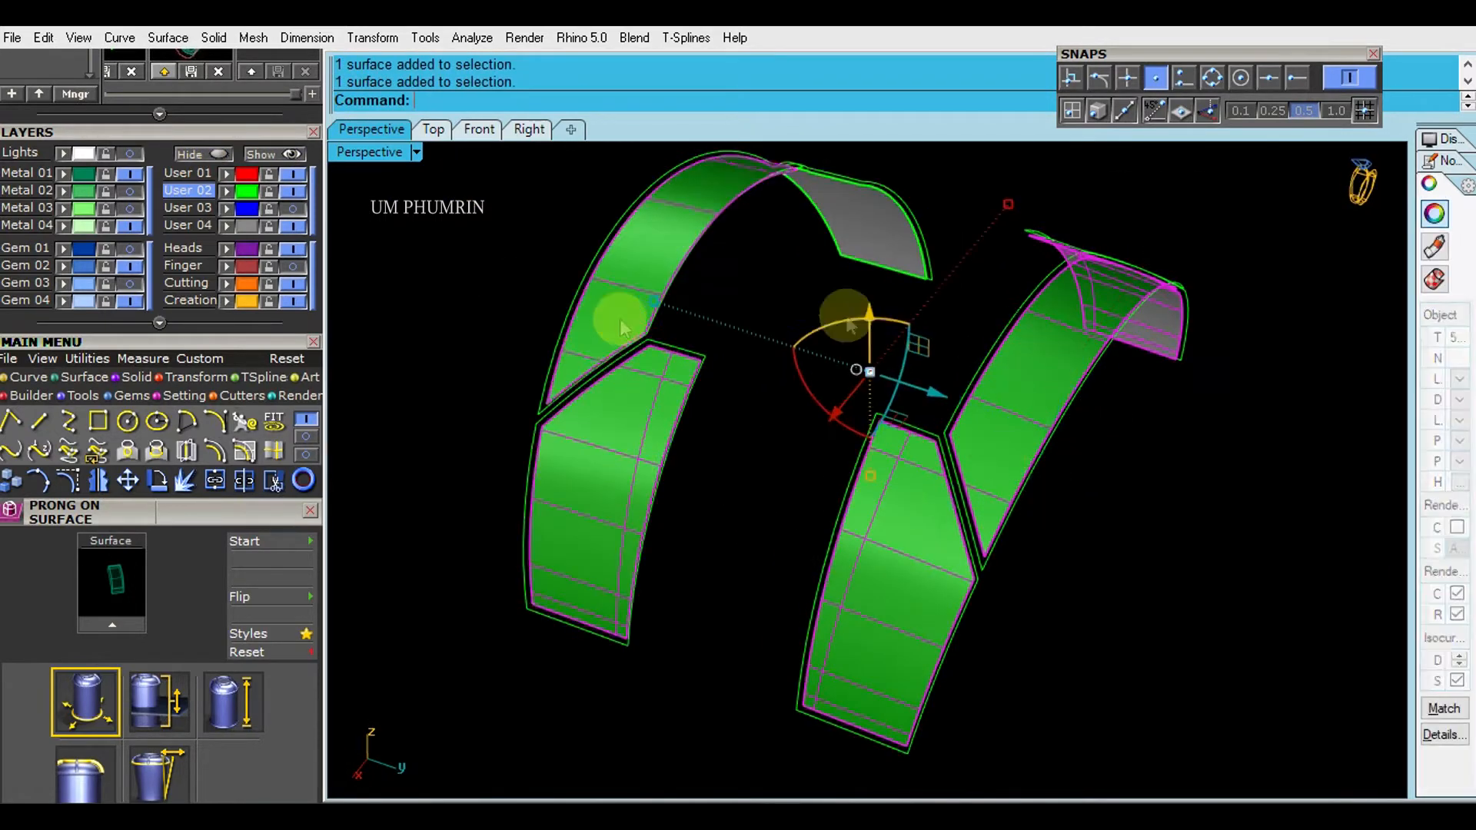
right_click_drag(620, 318, 1088, 386)
left_click(221, 159)
- Draw a line joining matching corners of the first shoulder panel's inner and outer outlines using the end snap
right_click_drag(991, 338, 1057, 438)
left_click(1042, 449)
scroll(1053, 469, "up", 2)
left_click_drag(1124, 553, 1007, 478)
scroll(1053, 500, "up", 2)
key("Return")
scroll(1069, 505, "up", 2)
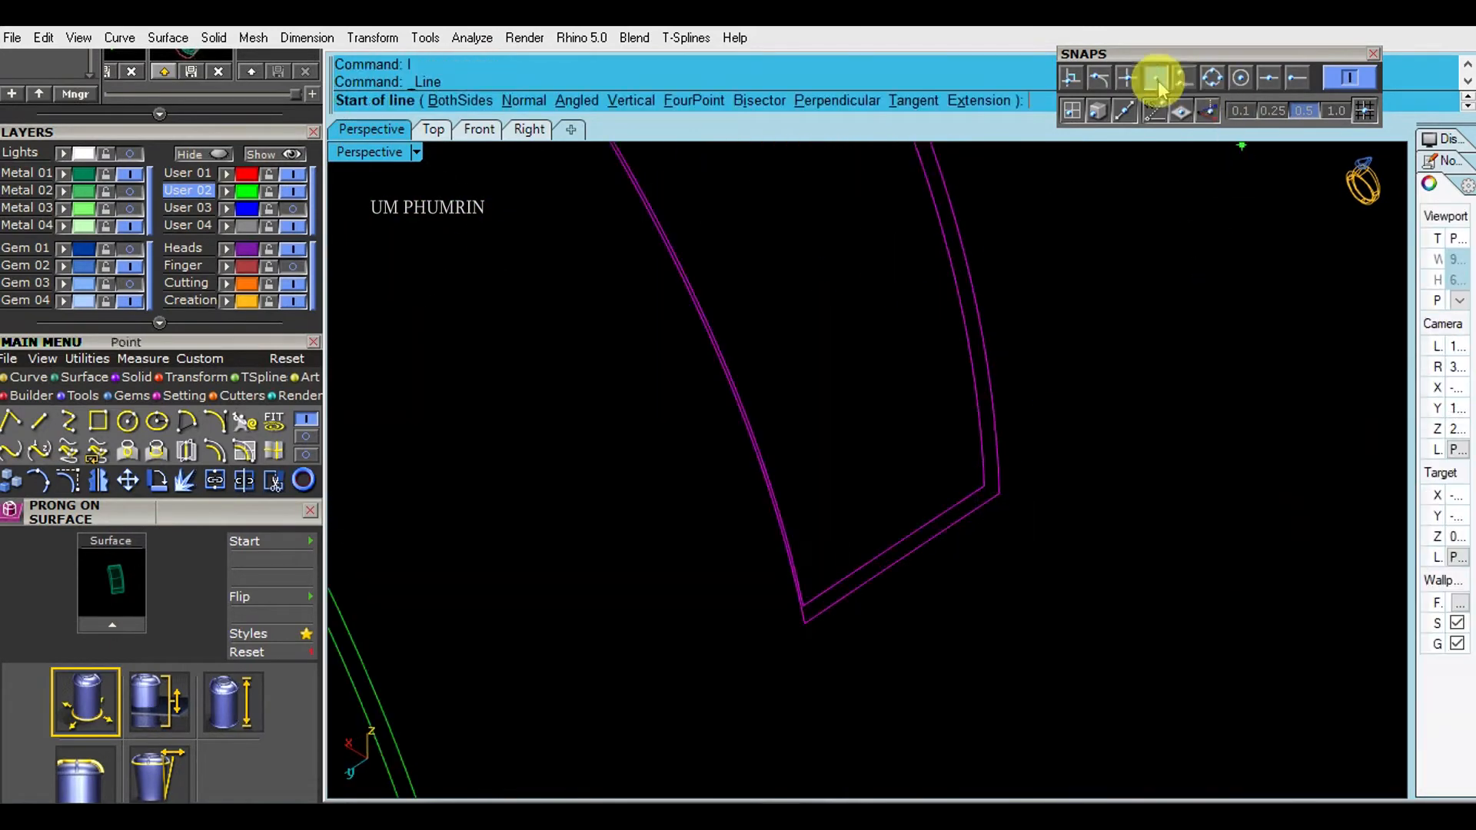
left_click(984, 487)
left_click(998, 492)
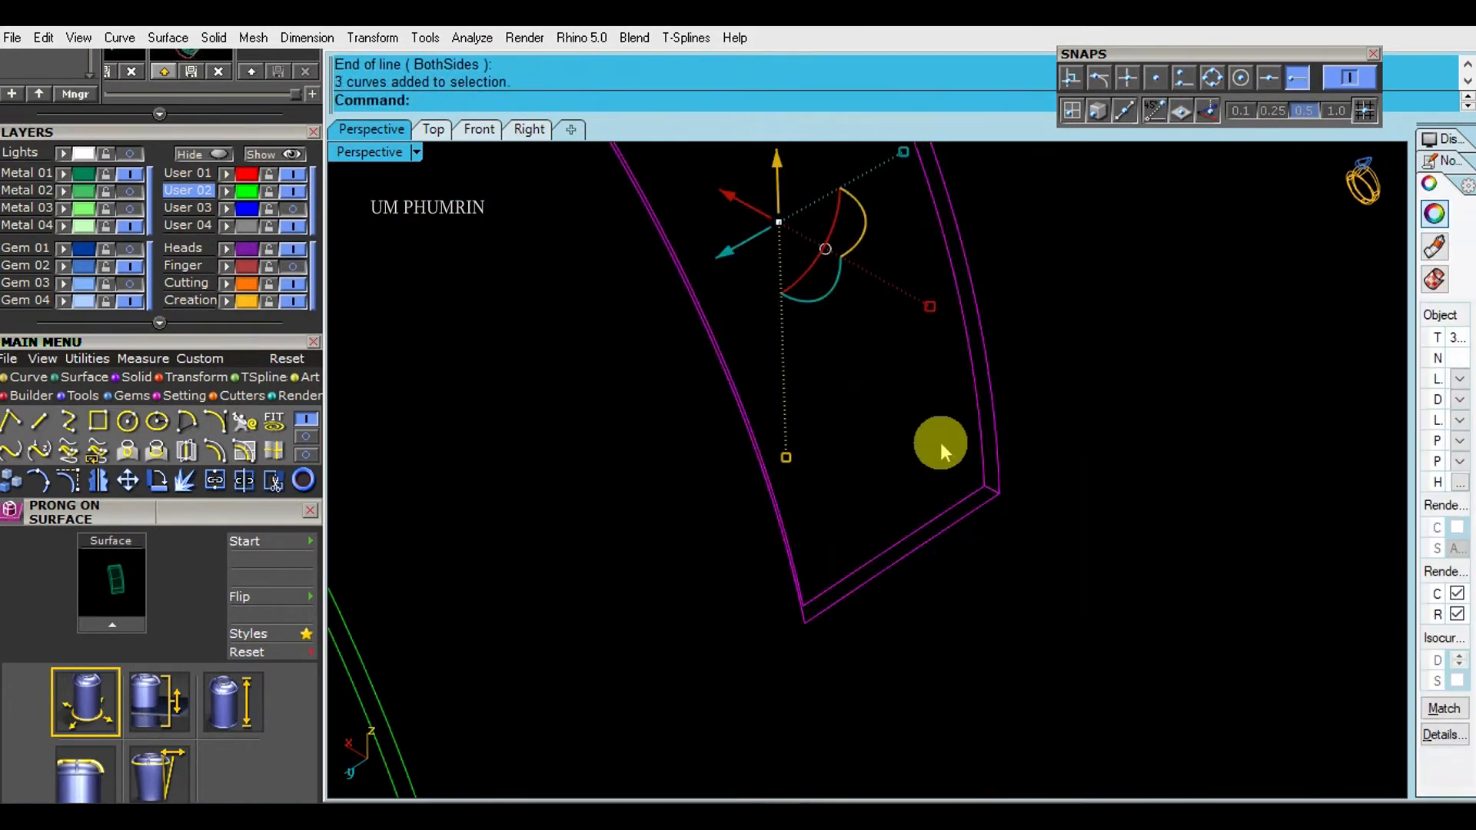
- Sweep the corner line along the panel's two outlines to form a border strip, and delete the construction curves
key("F2")
key("Return")
key("Delete")
- Join the next shoulder panel's outline corners with a line, sweep it along both outlines, and delete the construction curves
scroll(939, 441, "down", 3)
right_click_drag(804, 514, 1089, 331, "shift")
left_click_drag(930, 453, 799, 492)
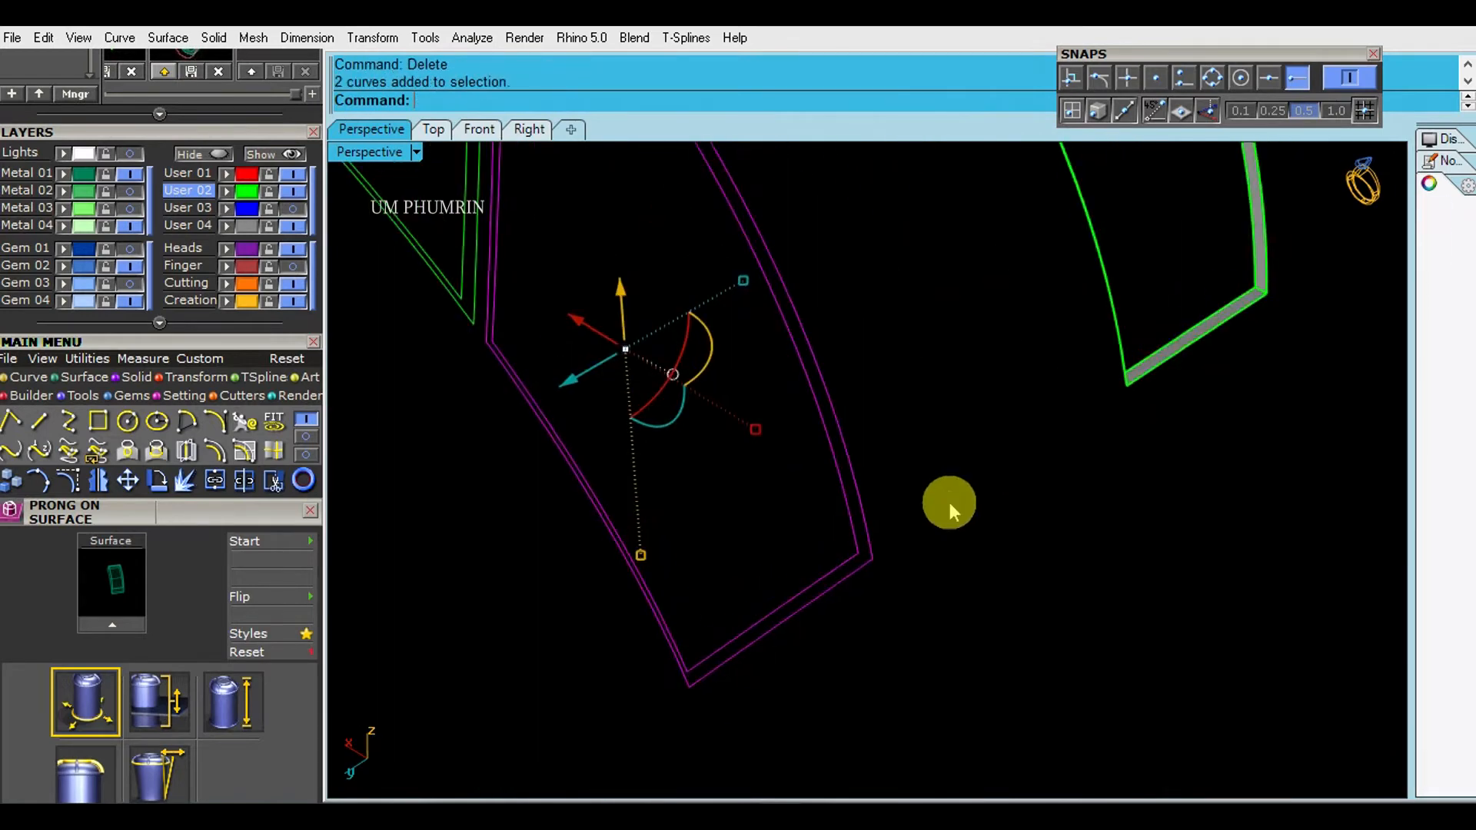
key("F1")
scroll(878, 540, "up", 3)
left_click(852, 558)
left_click(873, 567)
left_click_drag(876, 571, 823, 531)
key("F2")
key("Return")
key("Delete")
- Draw a corner line between the inner and outer outlines of another remaining panel
scroll(843, 525, "down", 6)
right_click_drag(854, 526, 1017, 497)
scroll(956, 471, "up", 8)
left_click_drag(934, 473, 880, 444)
right_click_drag(910, 451, 814, 438)
scroll(784, 469, "up", 2)
type("l")
key("Return")
right_click_drag(1039, 507, 993, 538)
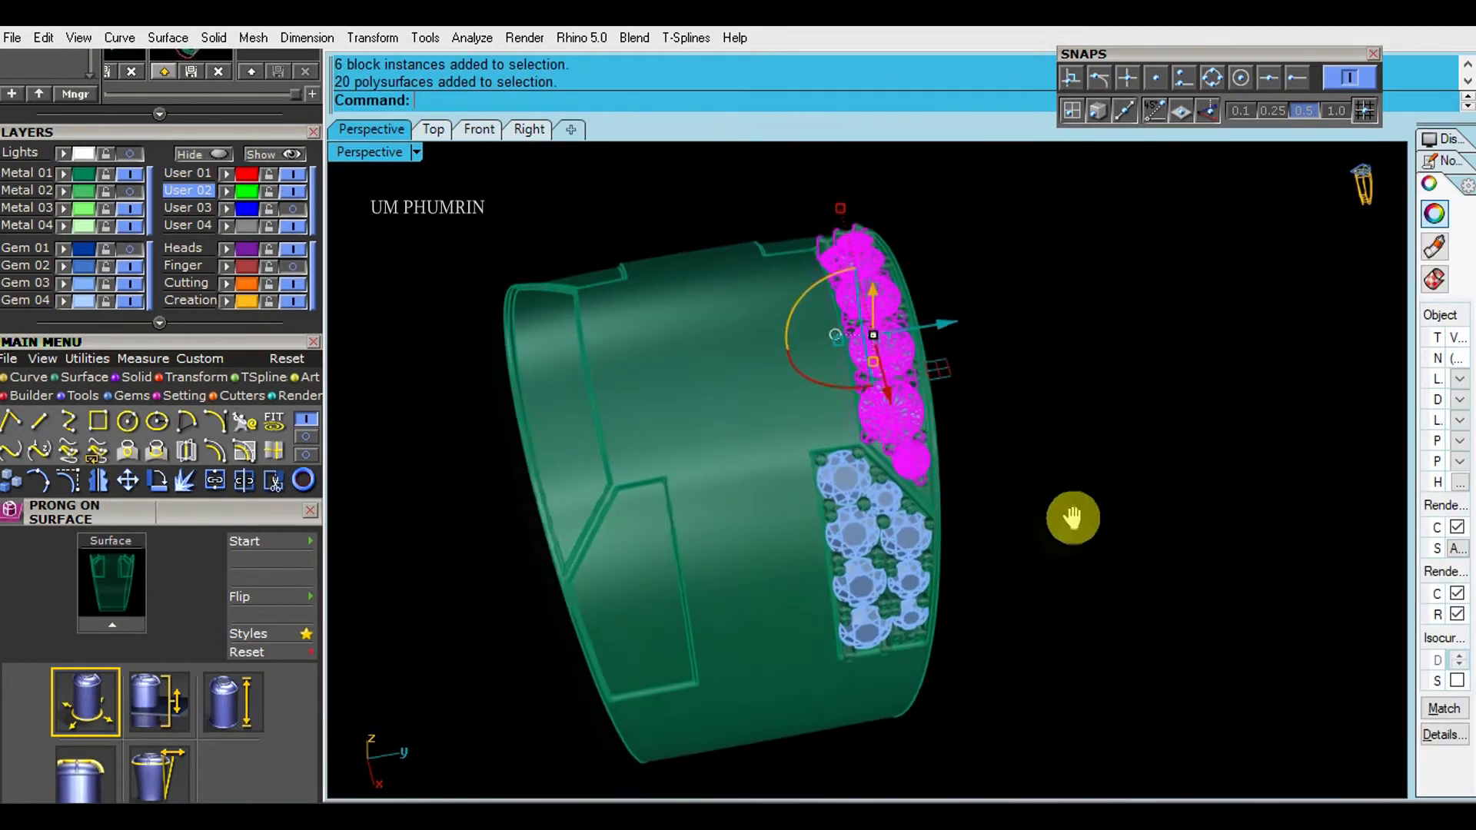
- Mirror the outer edge row of gems and prongs about the origin to the band's opposite edge
type("mm")
key("Return")
type("0")
key("Return")
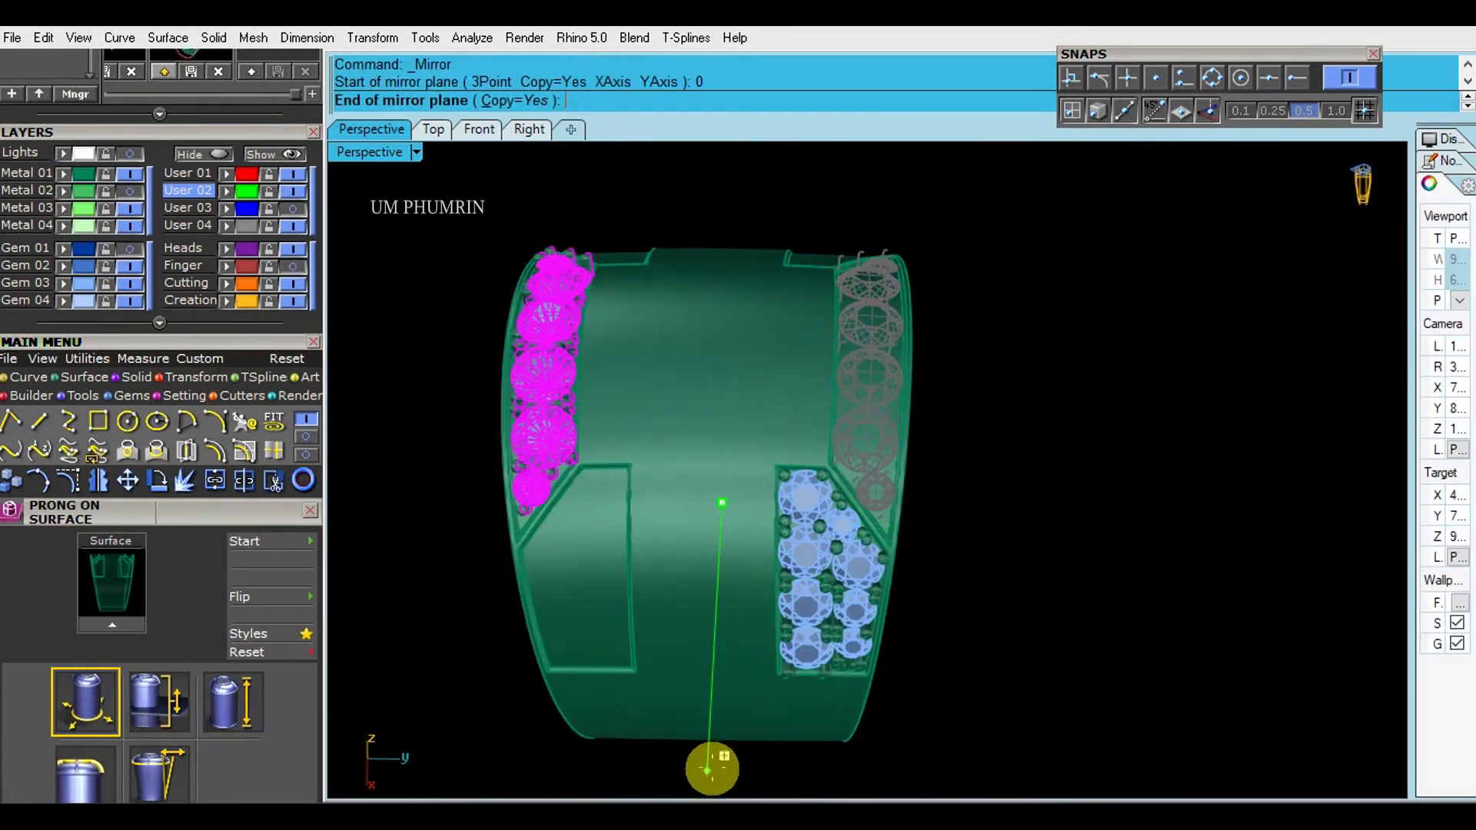
left_click(711, 768)
- Mirror the shoulder panel's gems and prongs about the origin into the empty panel across the band
left_click(801, 569)
type("0")
key("Return")
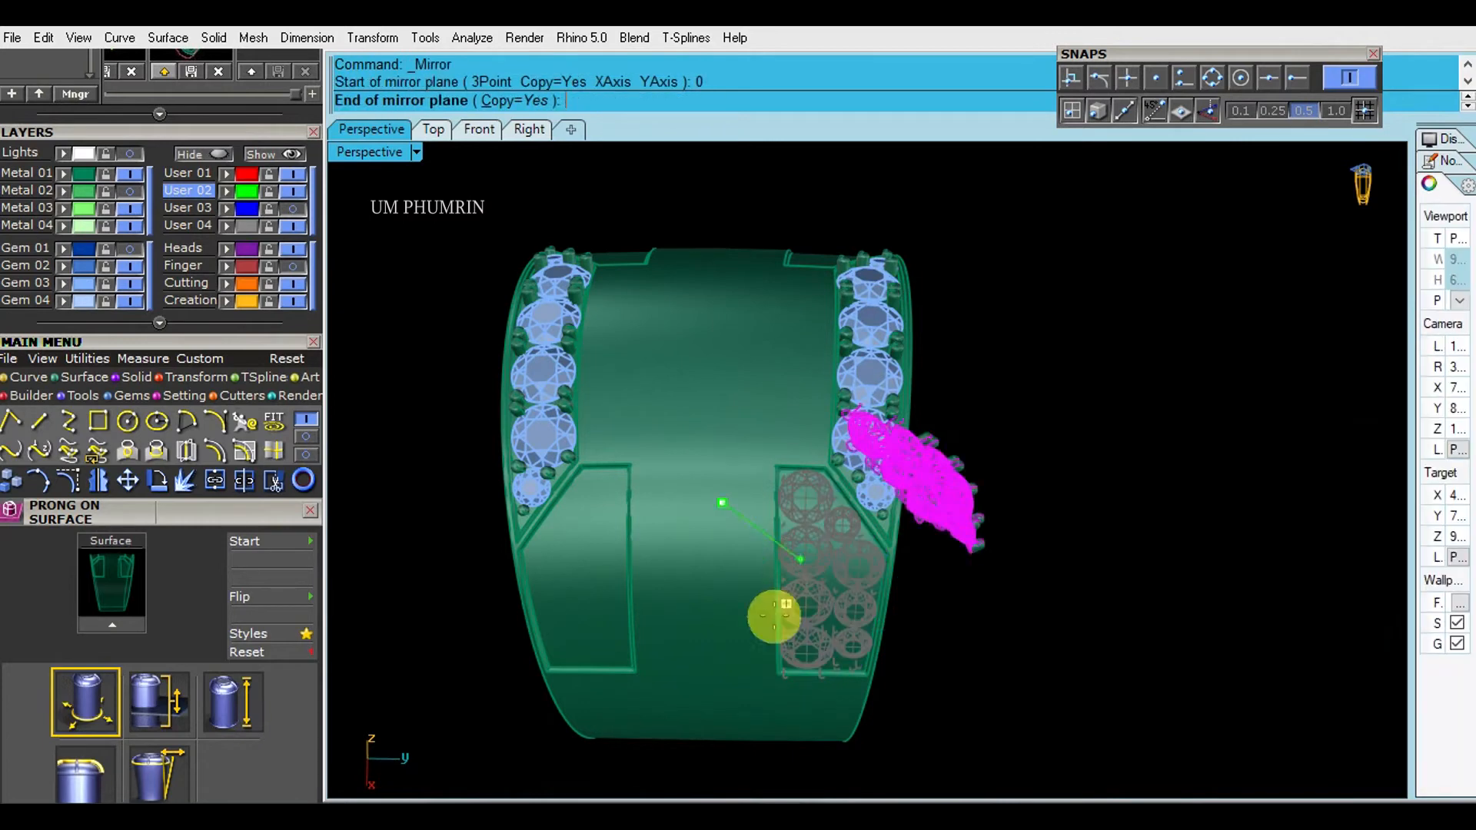
left_click(703, 770)
- Mirror both shoulder panels' gem and prong groups about the origin onto the ring's opposite shoulder
right_click_drag(1015, 586, 958, 378, "shift")
left_click(884, 399)
right_click_drag(953, 507, 1028, 613)
type("mi")
key("Return")
type("0")
key("Return")
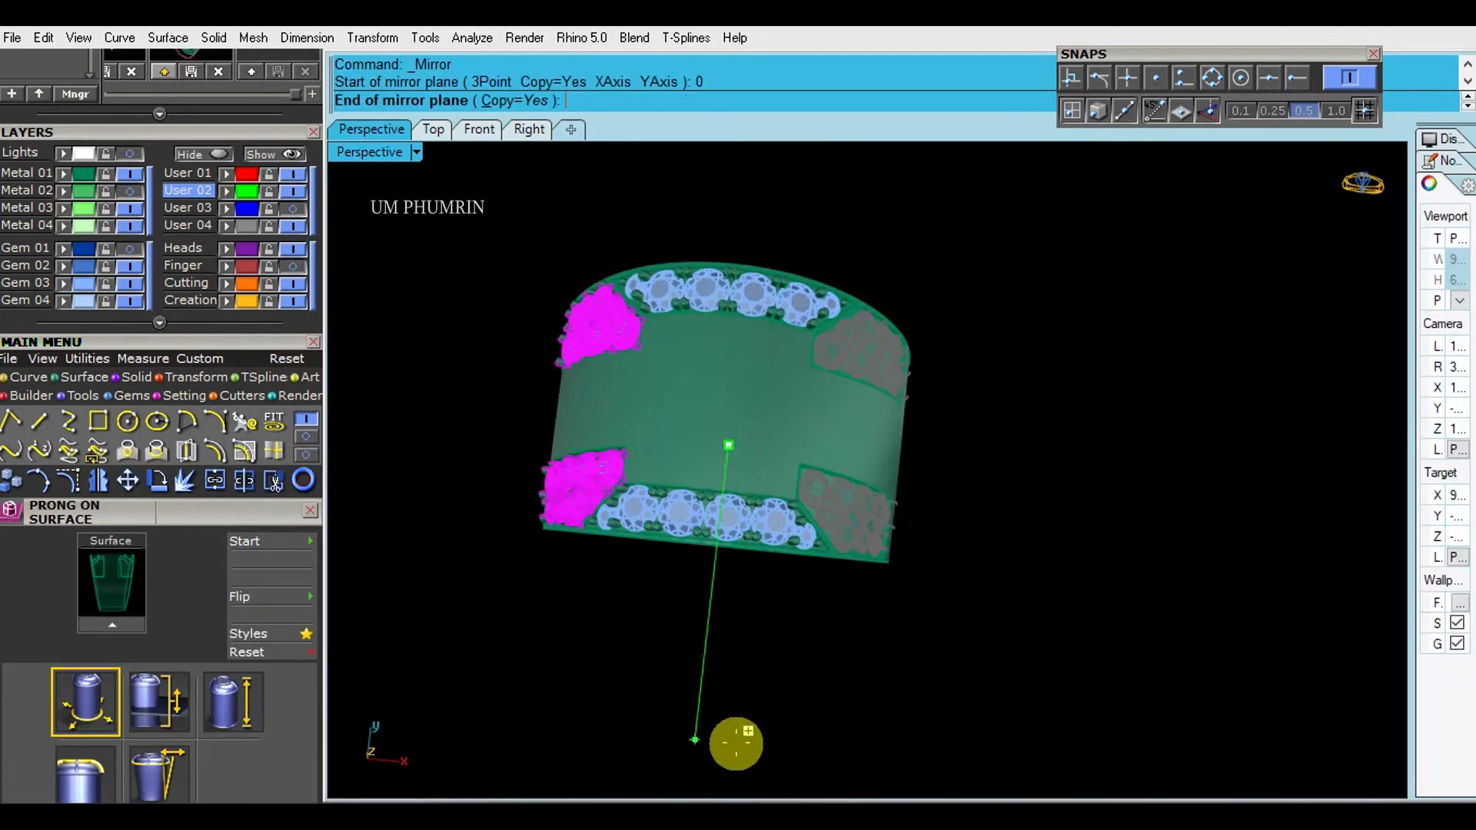
left_click(874, 726)
- Show the Metal 02 layer again to bring back the ring's head and central gem rows
left_click(130, 190)
right_click_drag(959, 607, 895, 342)
right_click(65, 190)
key("Escape")
type("SelBoundary")
key("Return")
key("Escape")
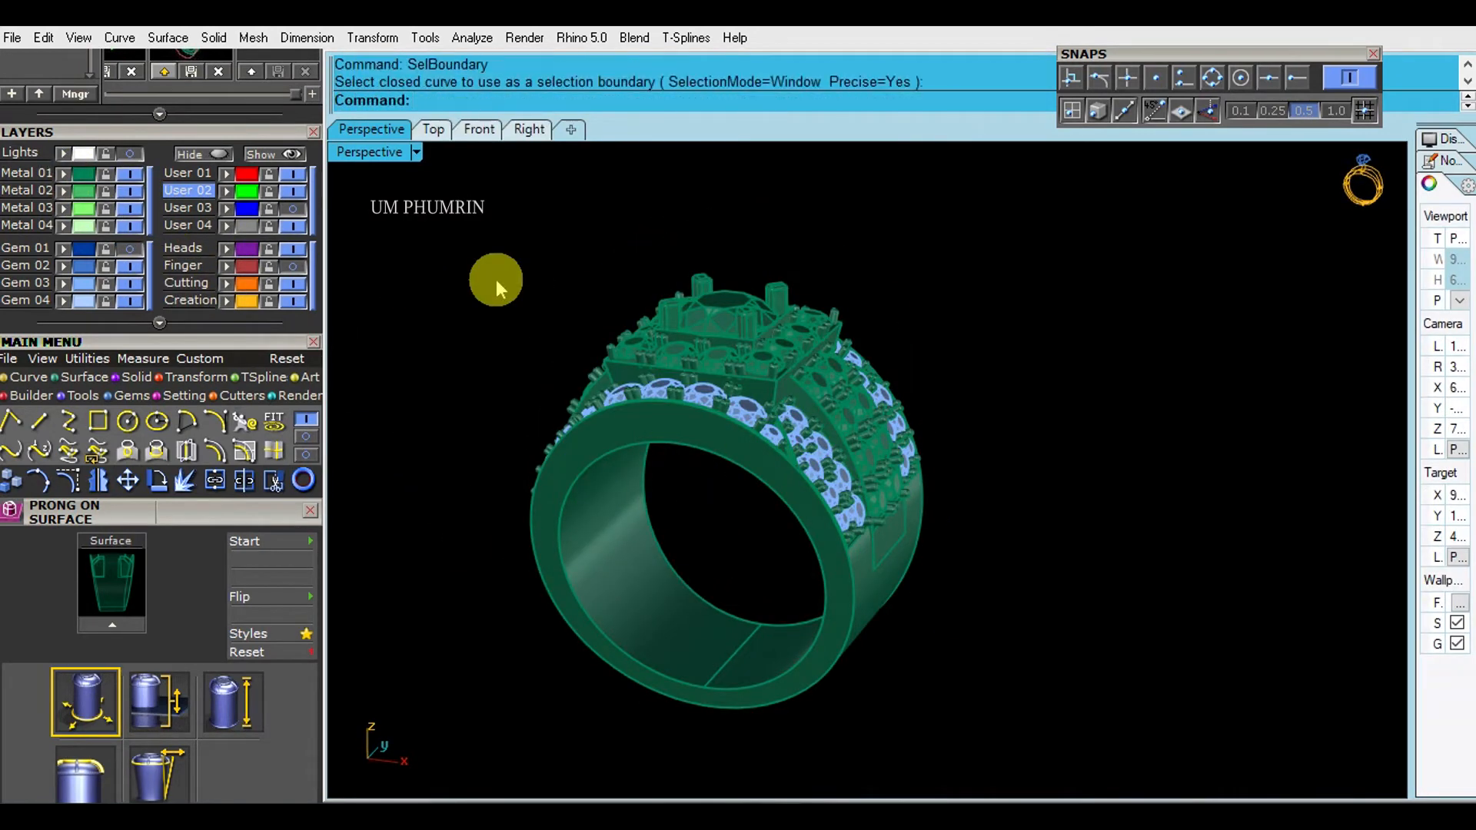
- Select all gem block instances, assign them to a gem layer, and save the file
type("SelBlockInstance")
key("Return")
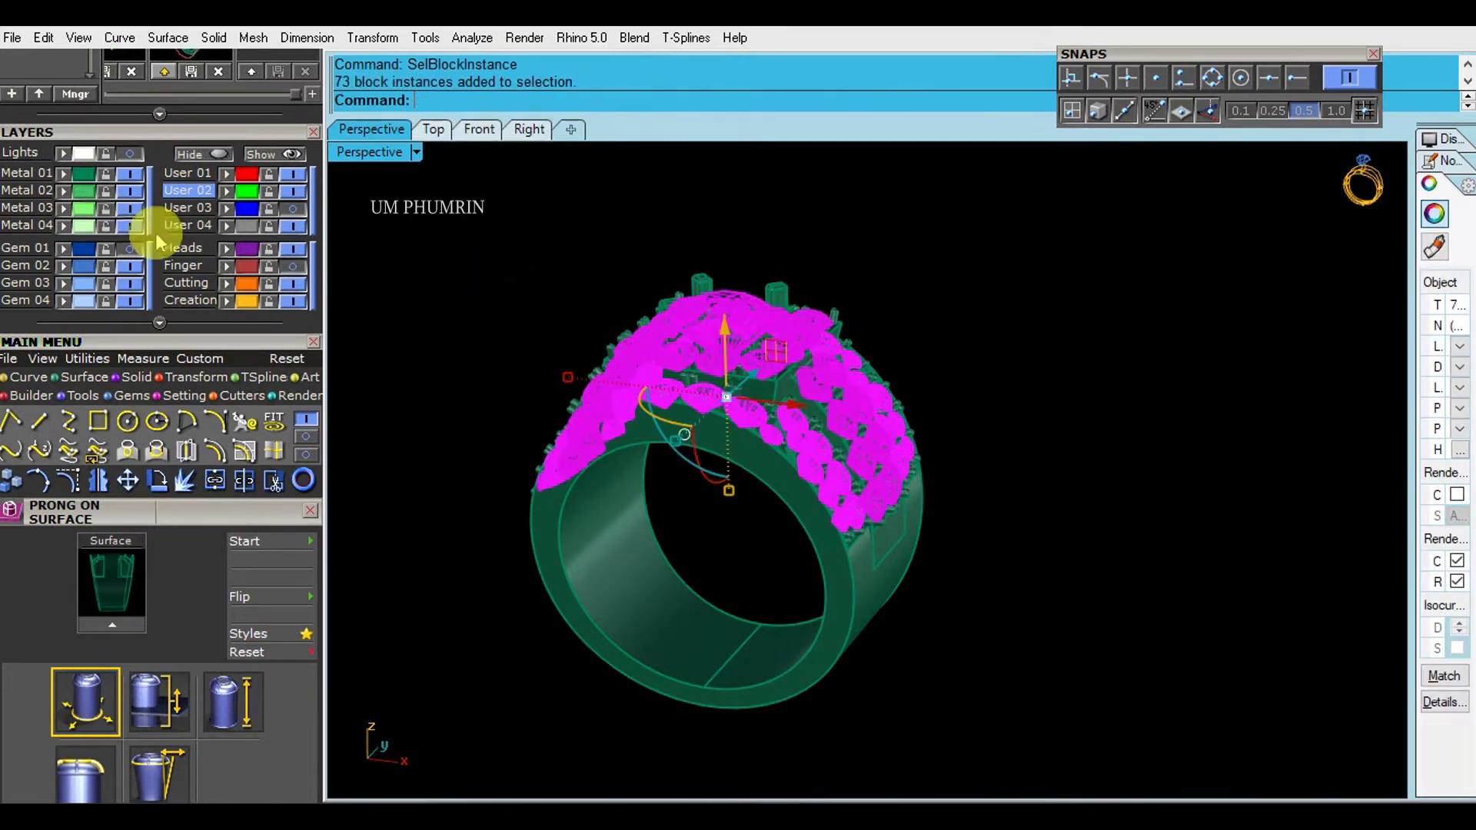
left_click(533, 305)
right_click_drag(534, 305, 800, 428)
key("ctrl+s")
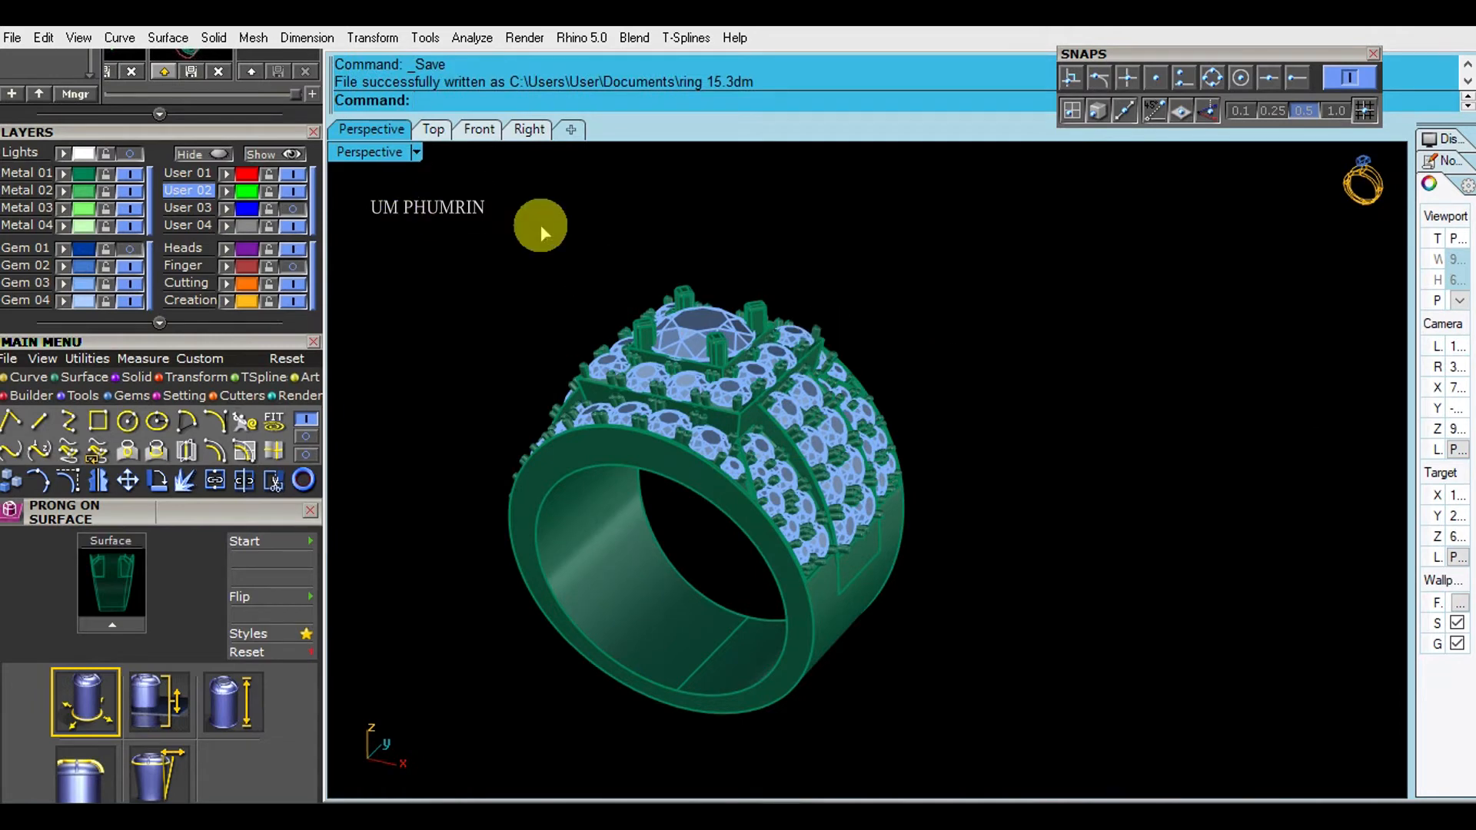
- Set the perspective viewport to the Working Shade display mode and save the file
key("F7")
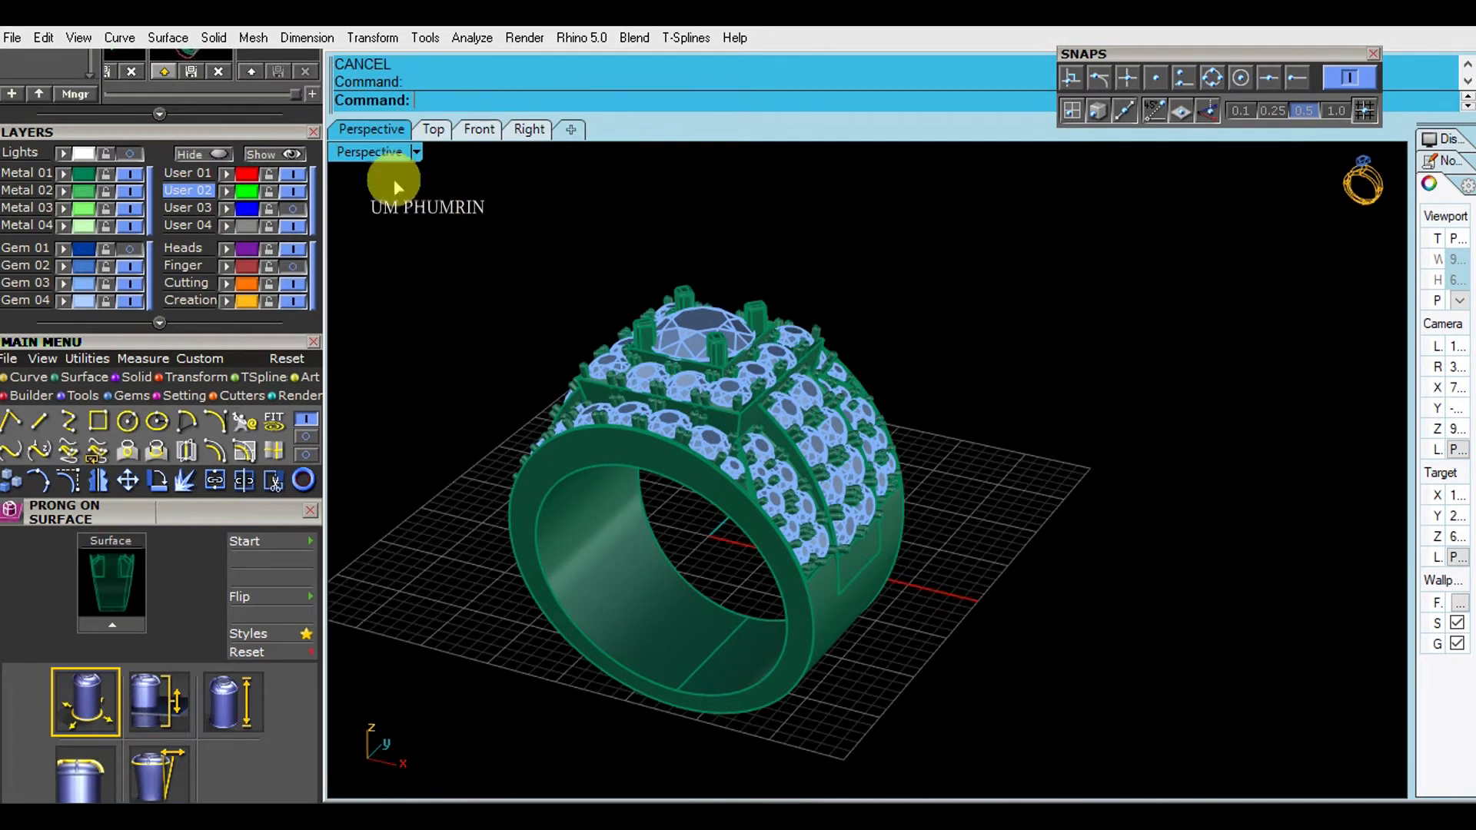
left_click(393, 150)
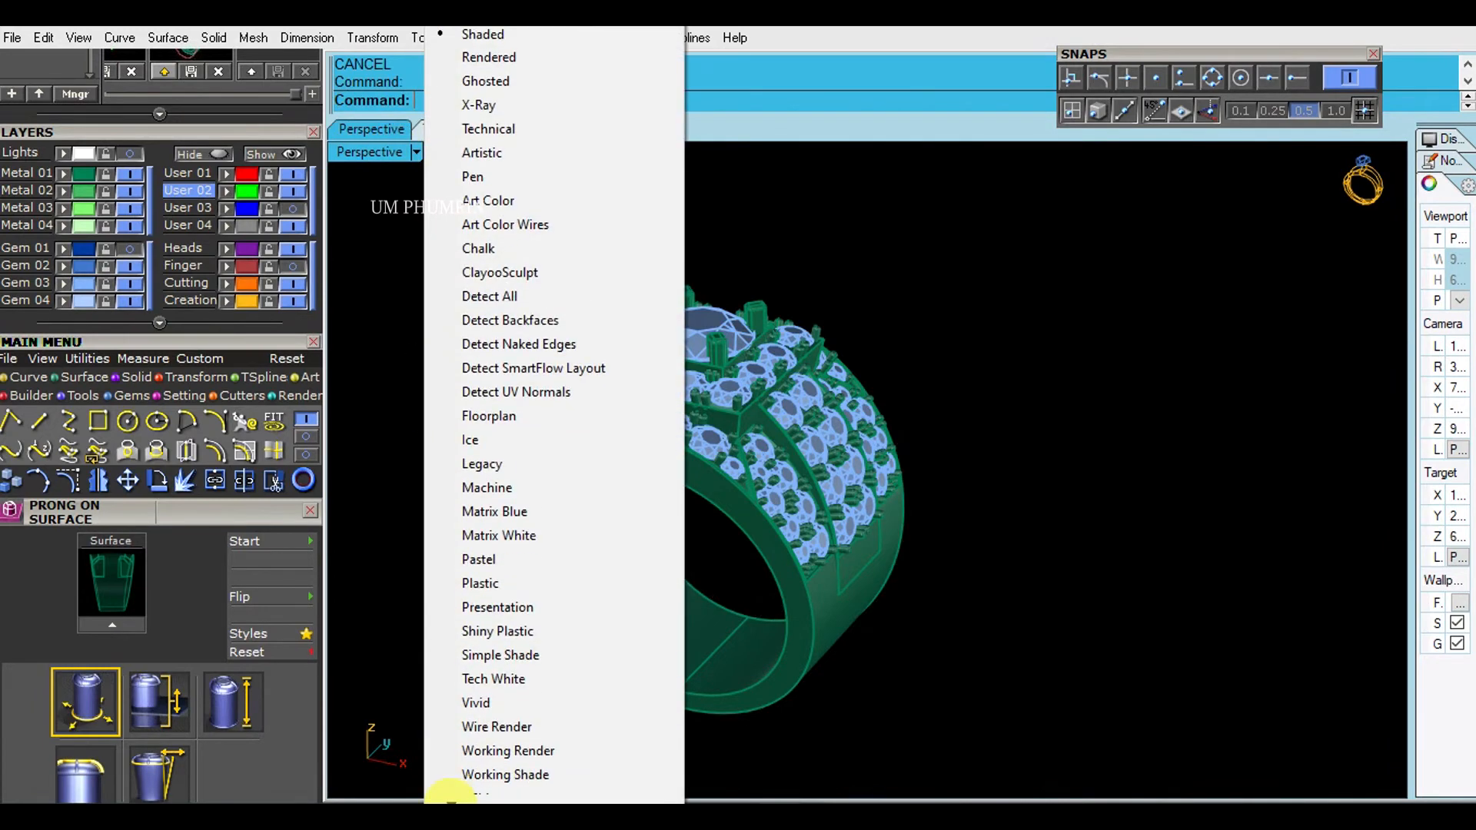
left_click(498, 756)
right_click_drag(415, 549, 999, 518)
key("ctrl+s")
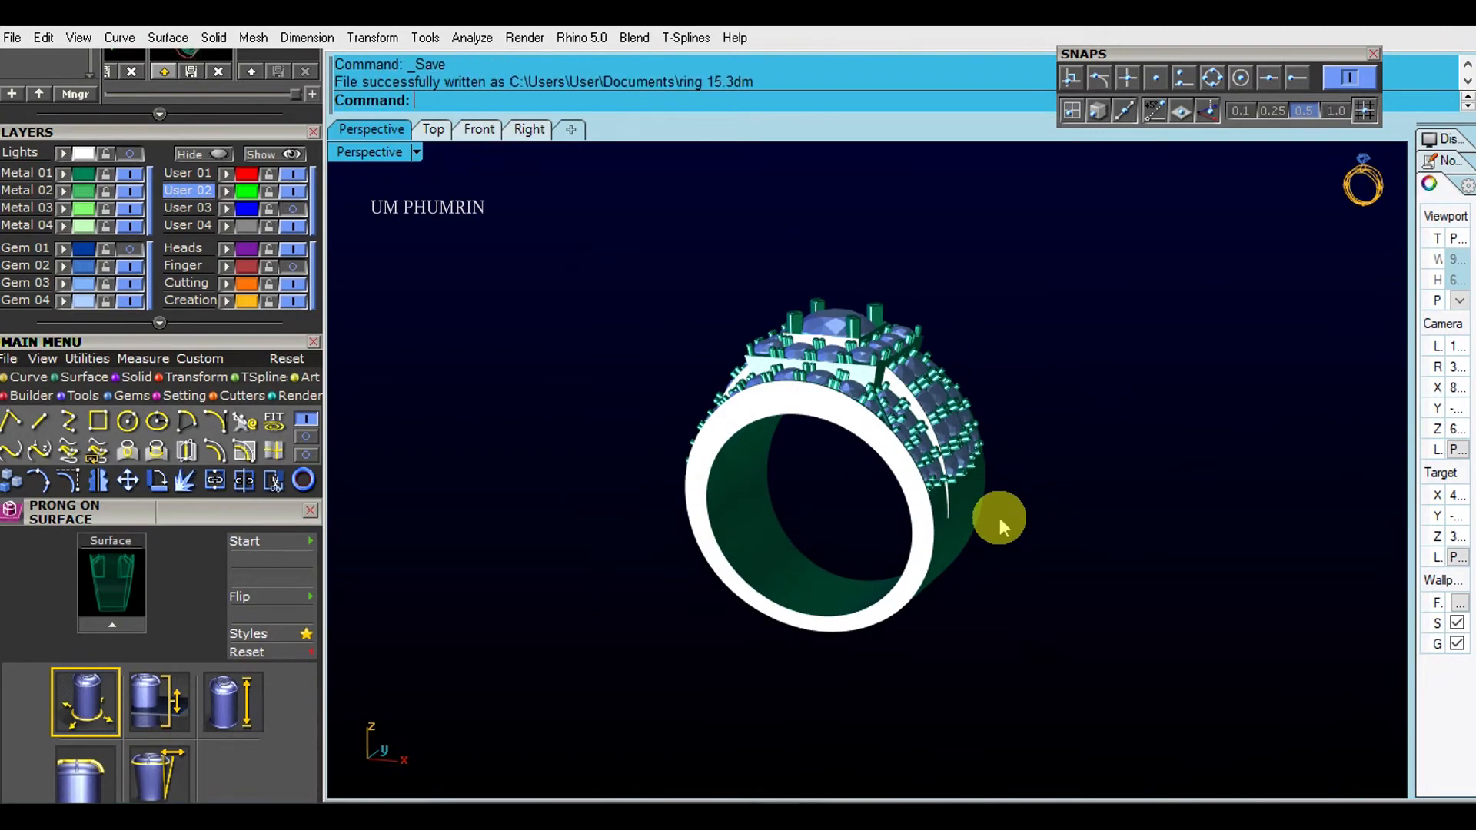
- Switch to the front view and set its display mode to Working Shade
right_click_drag(999, 518, 1061, 471)
left_click(477, 130)
scroll(807, 361, "down", 5)
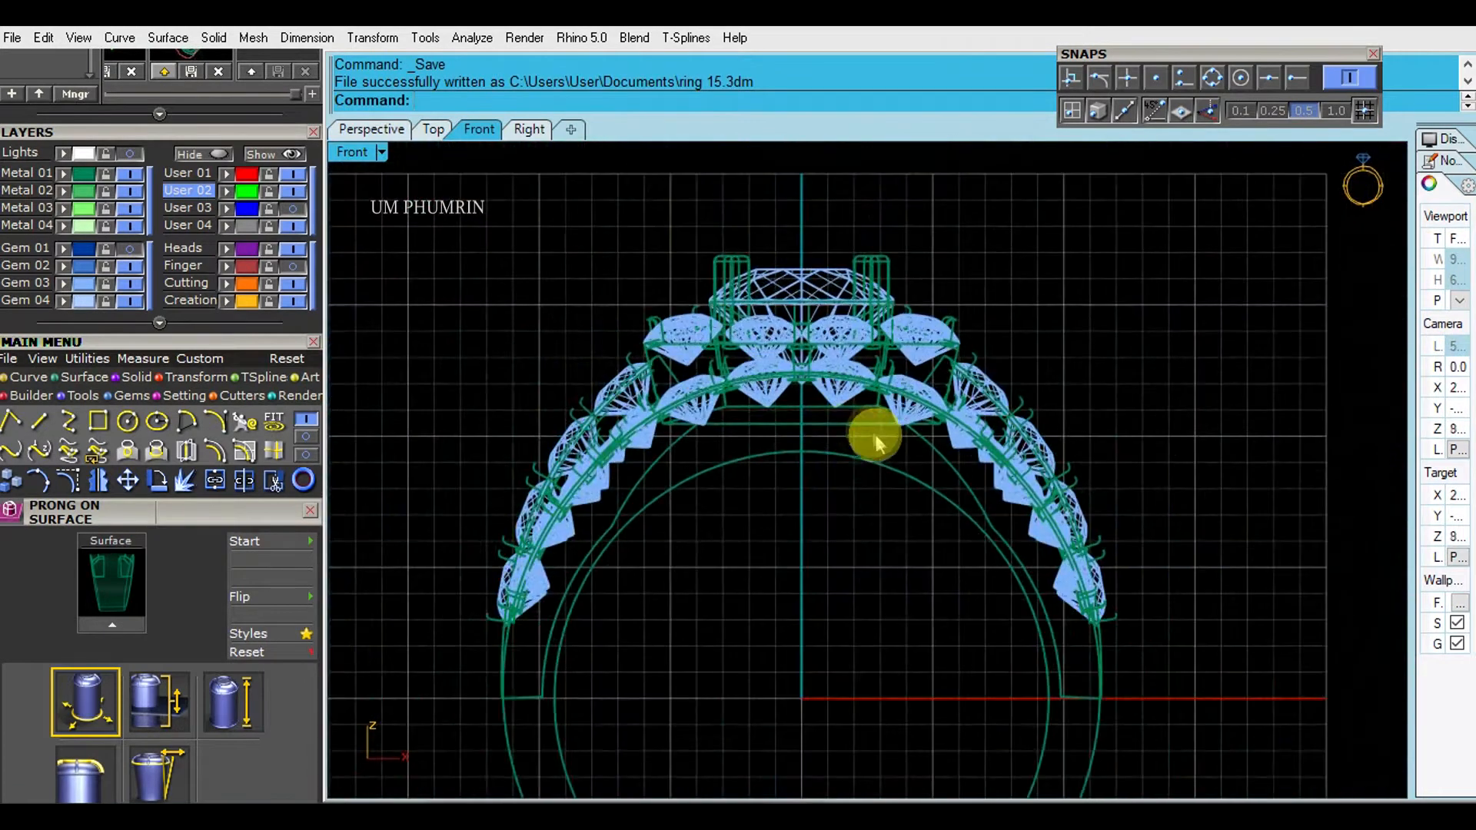
scroll(866, 428, "up", 2)
left_click(784, 289)
key("Escape")
left_click(381, 151)
left_click(439, 86)
- Examine the finished ring in the top, front, right and perspective views
scroll(838, 384, "down", 3)
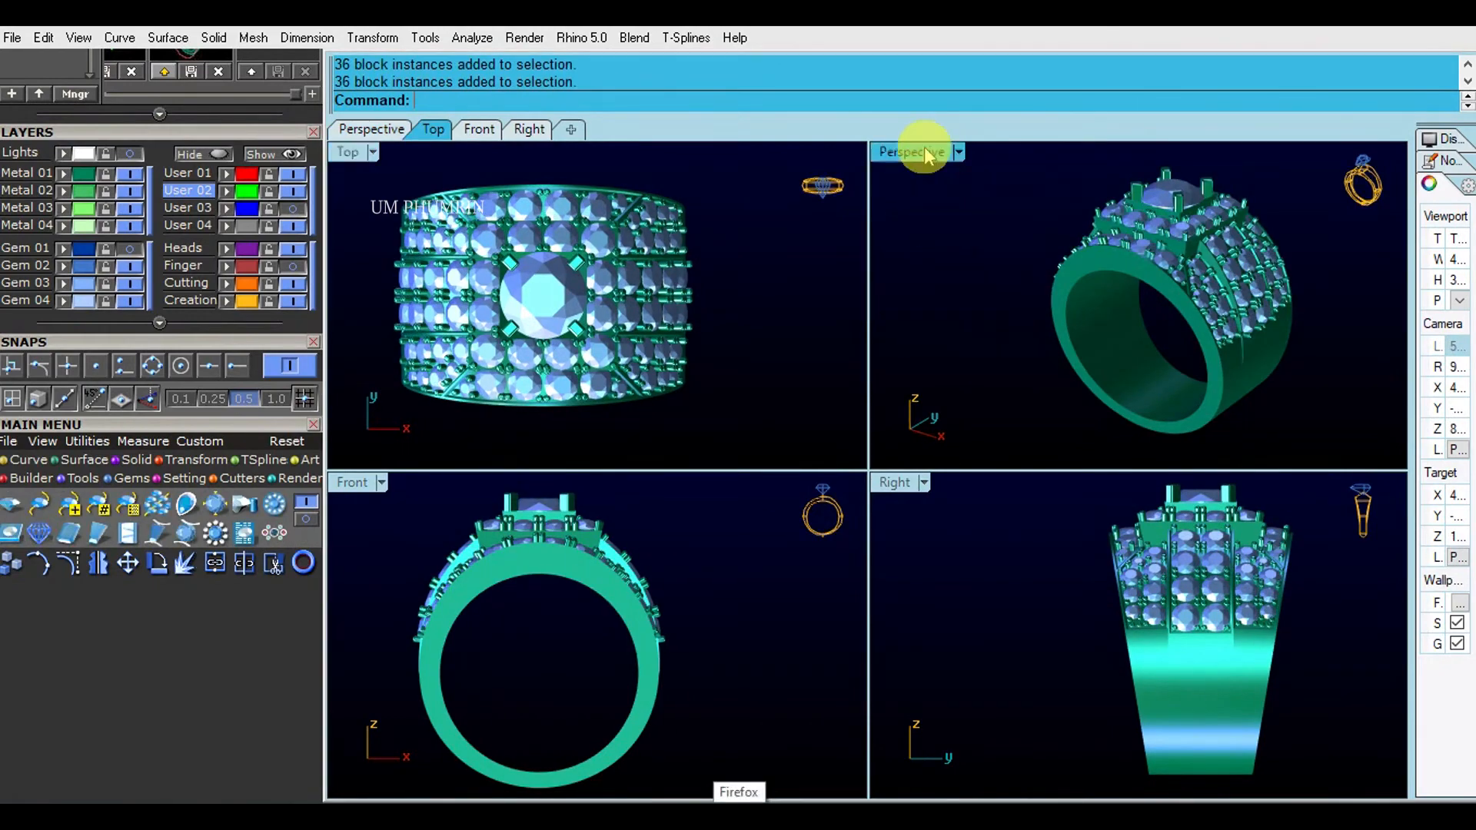
double_click(923, 150)
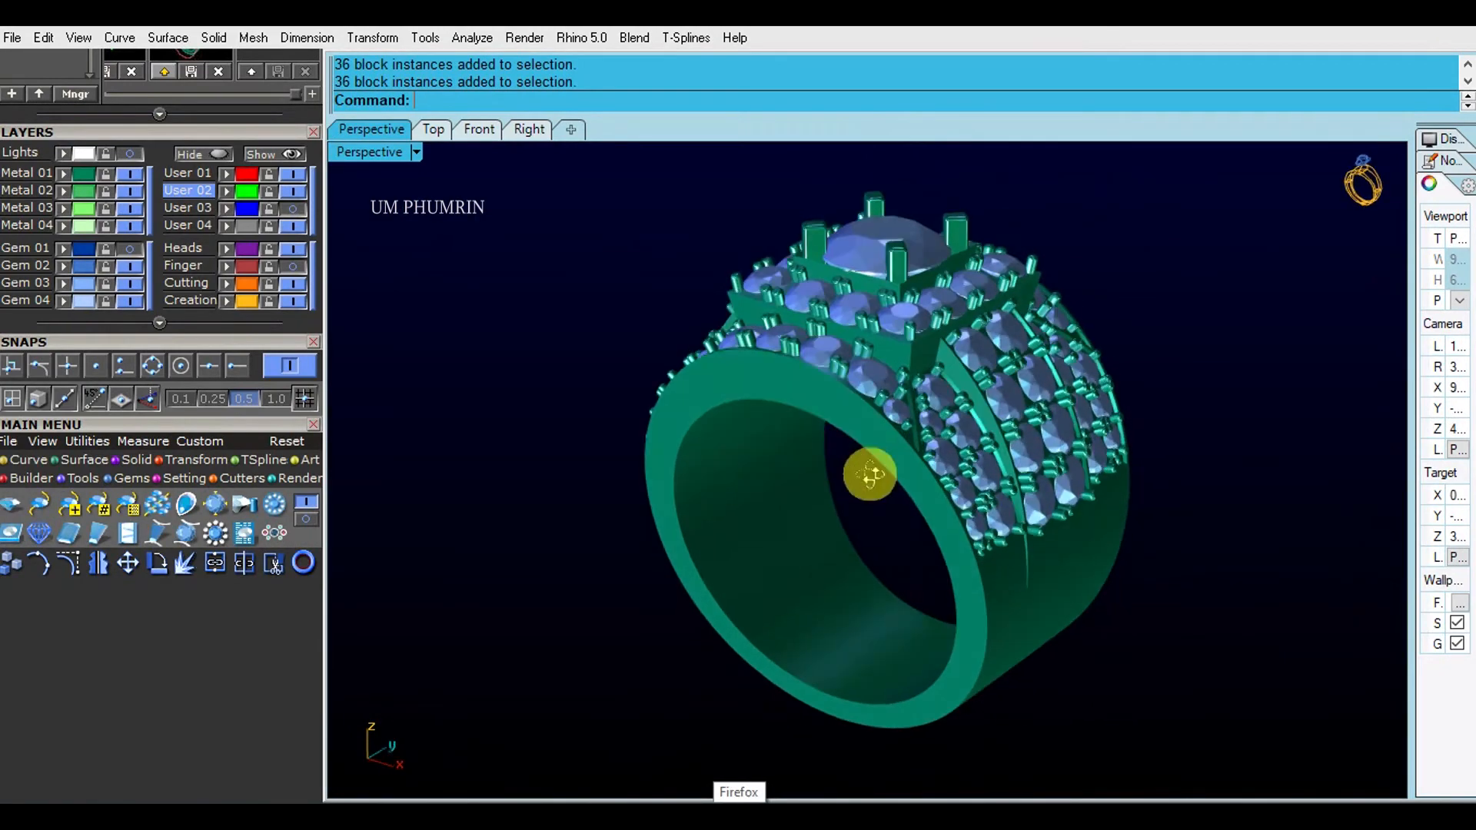
left_click(433, 129)
left_click(479, 129)
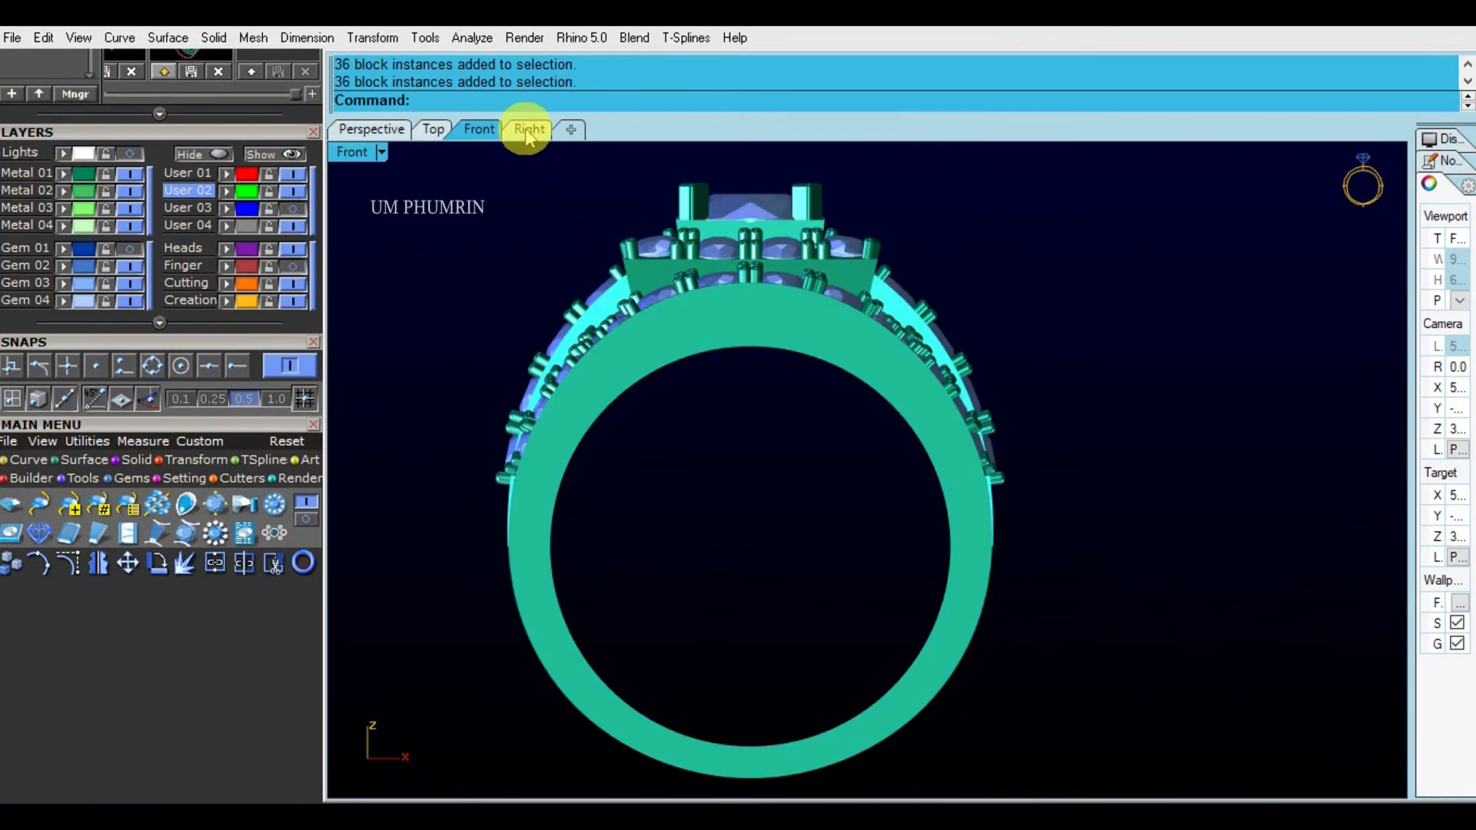
right_click_drag(650, 282, 717, 275)
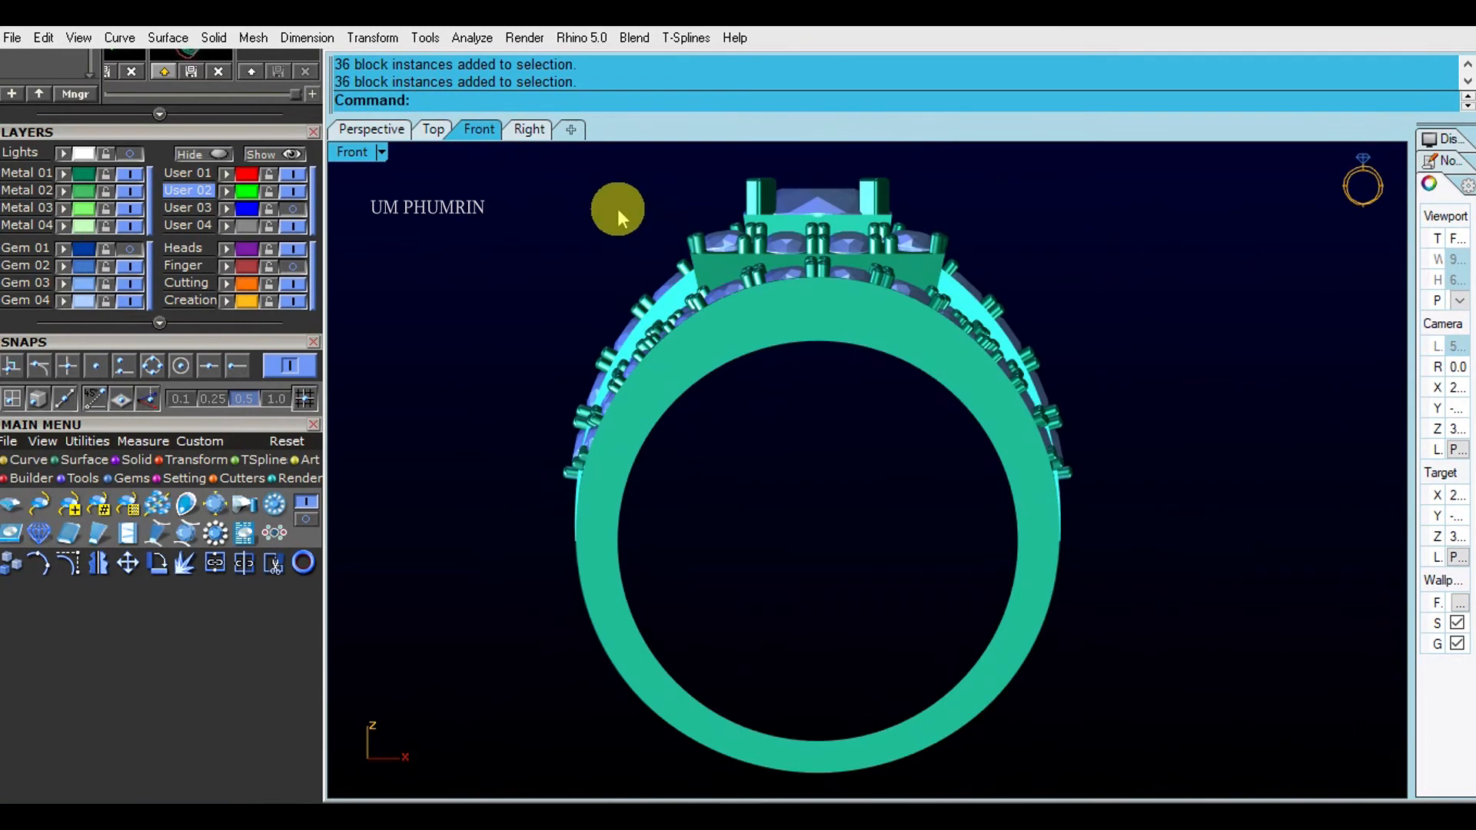
left_click(530, 129)
right_click_drag(692, 299, 454, 316)
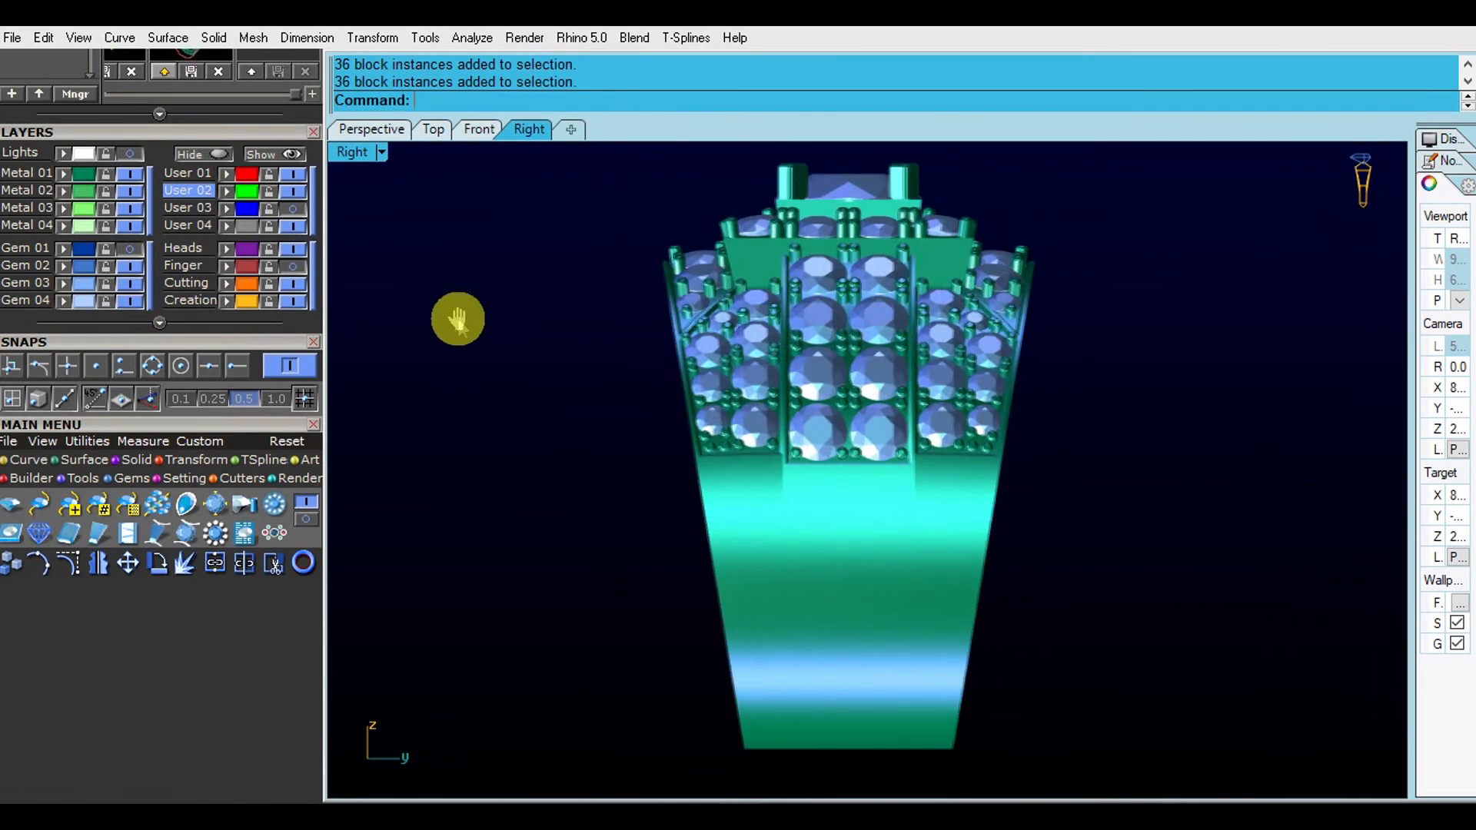
left_click(372, 129)
right_click_drag(643, 343, 527, 333)
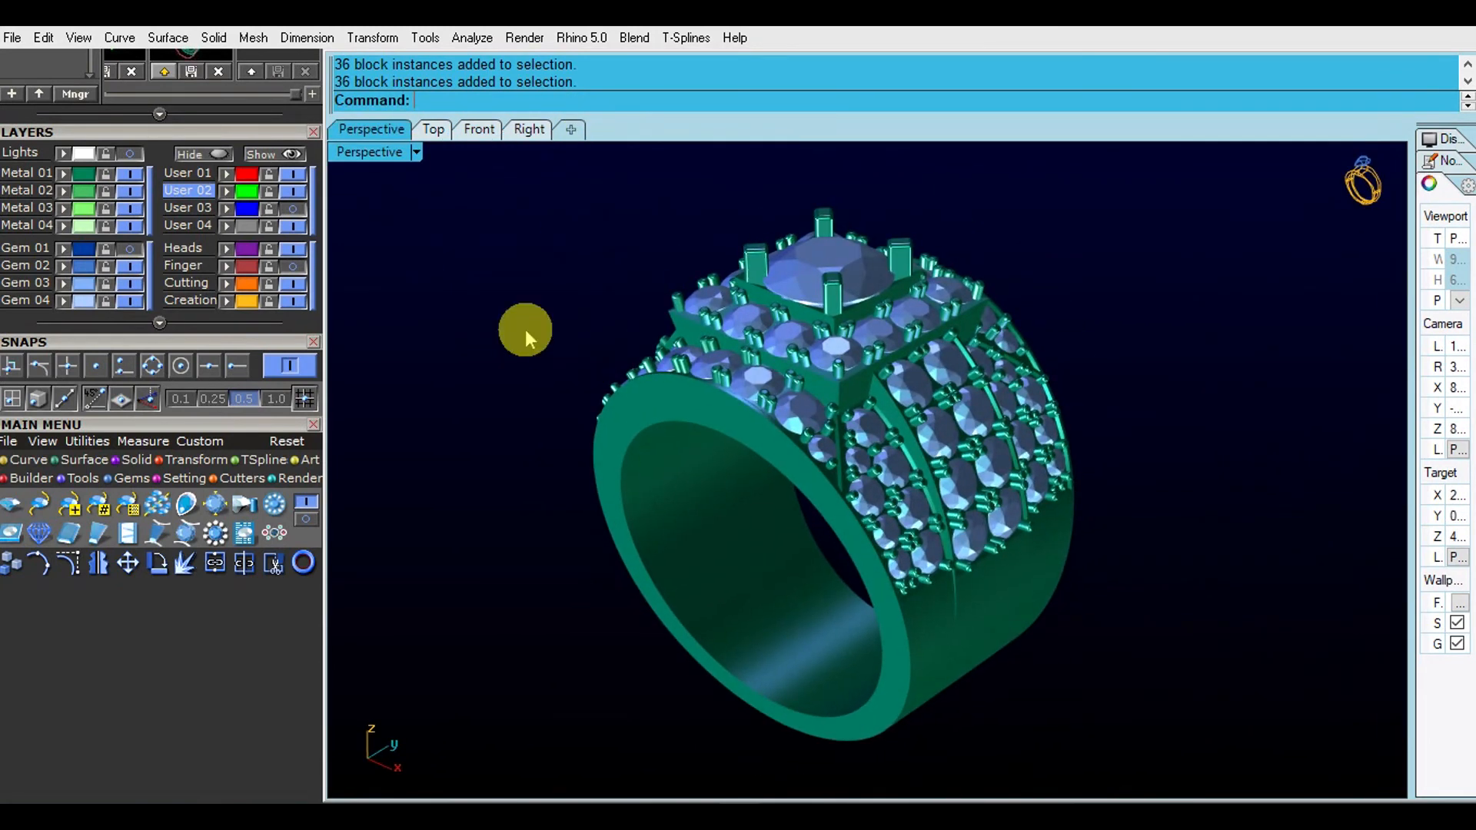